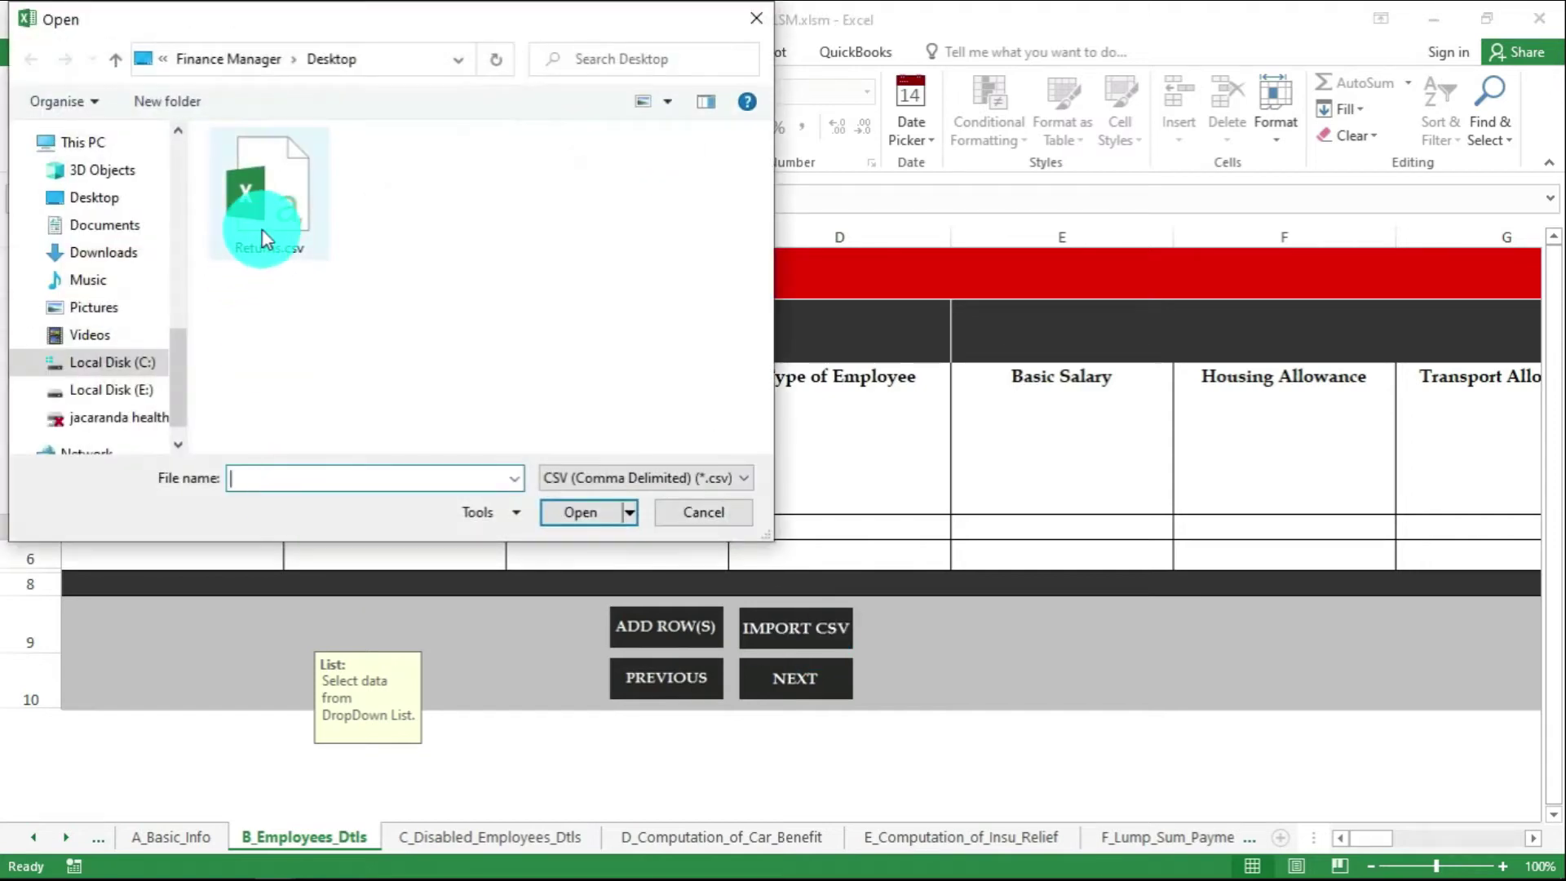
Choose Returns.csv in the Open dialog and open it for import
{"action": "left_click", "coordinate": [261, 229]}
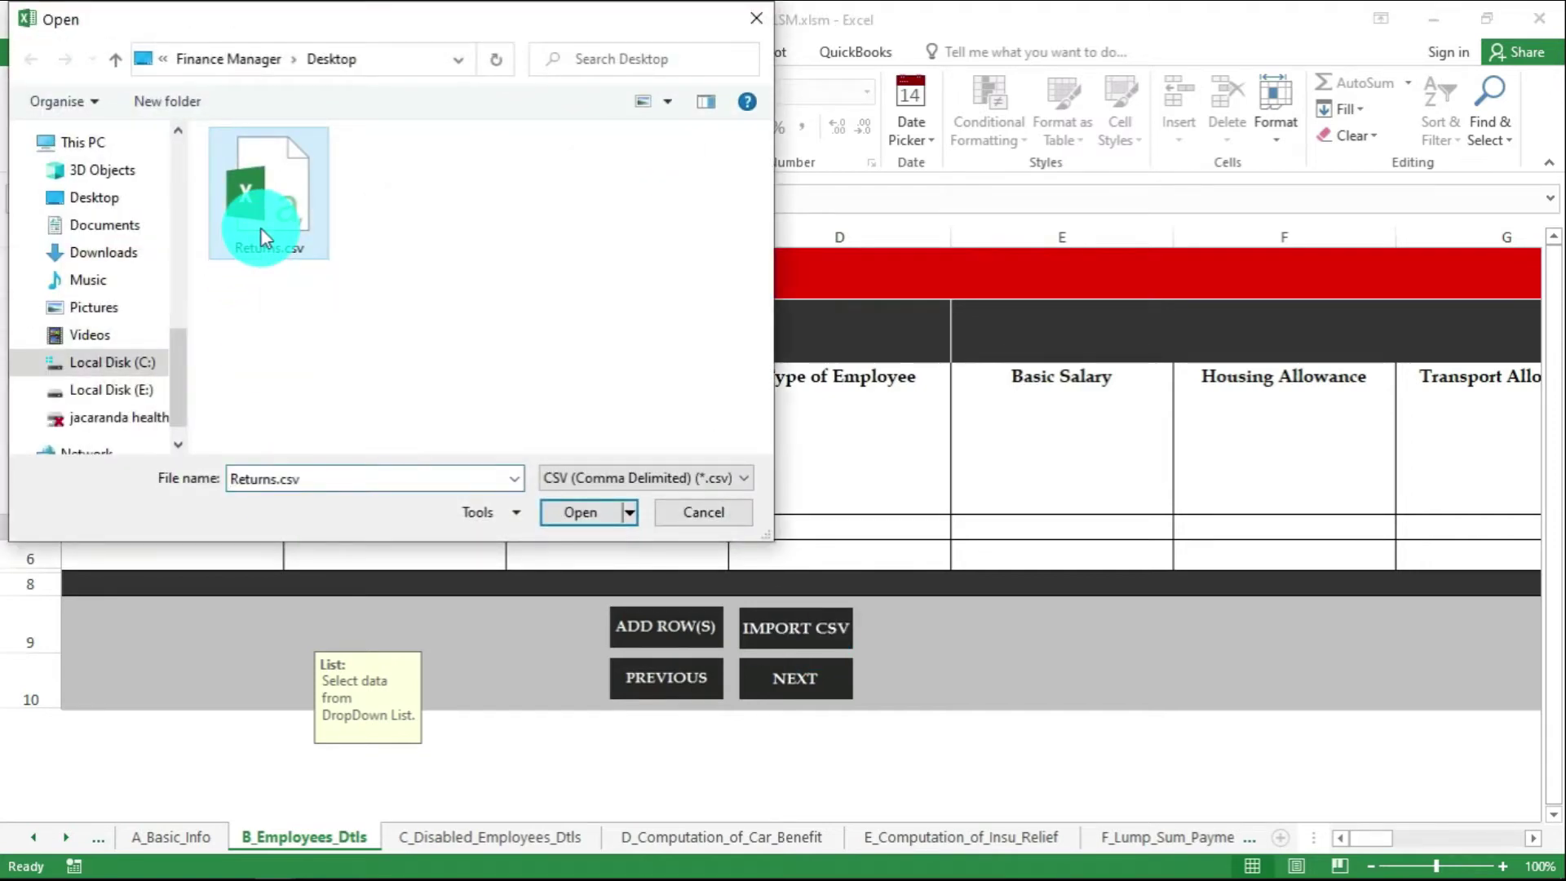
{"action": "left_click", "coordinate": [574, 518]}
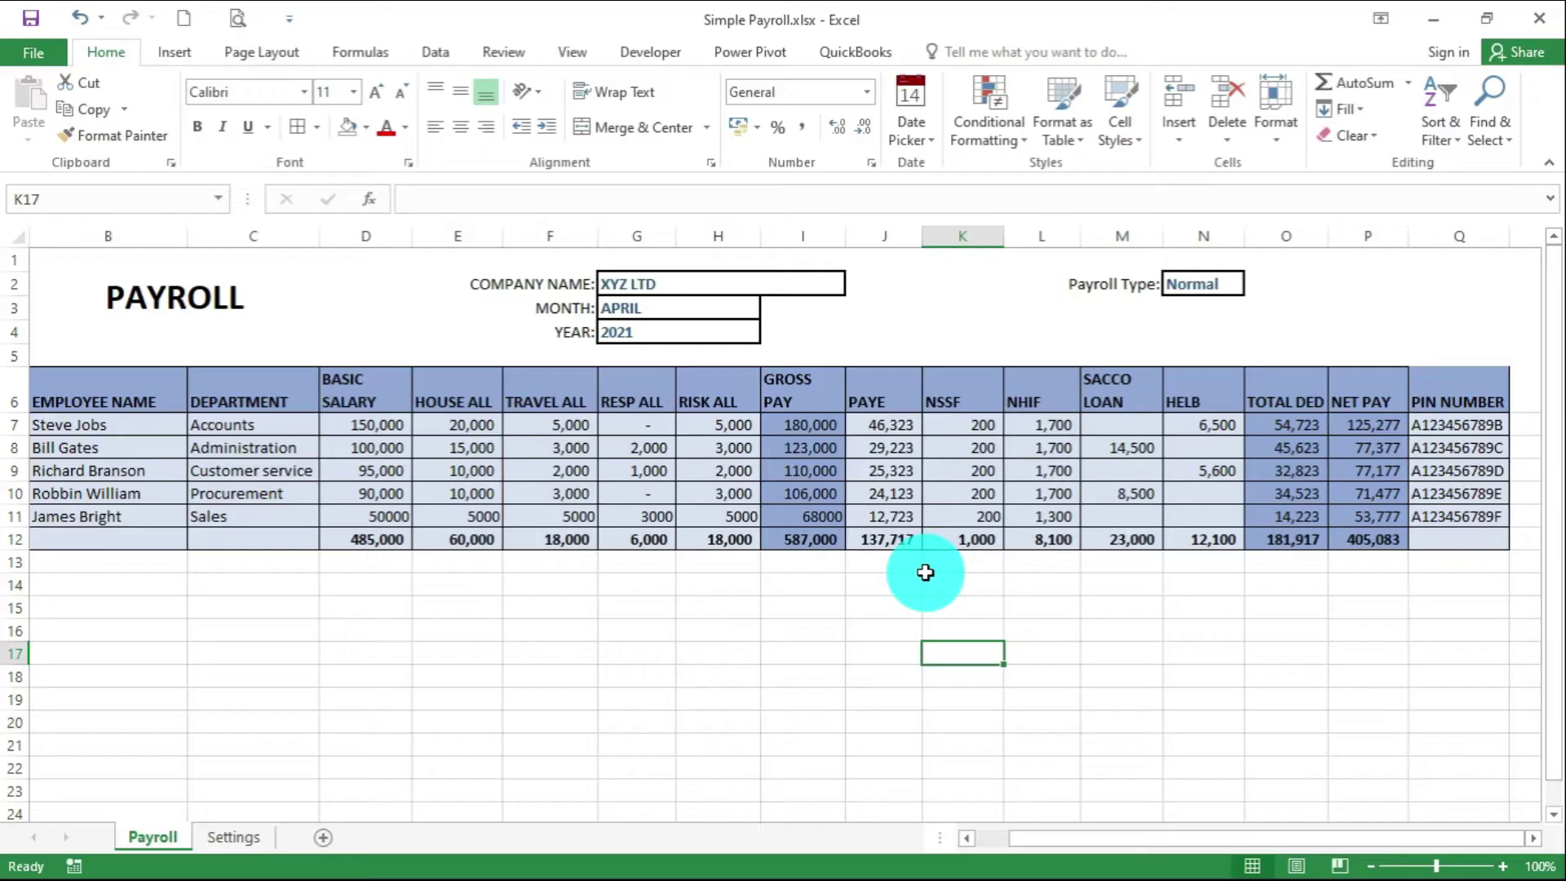
Select the PAYE amounts in column J and the employee PINs in column Q of Simple Payroll
{"action": "left_click_drag", "start_coordinate": [881, 421], "coordinate": [885, 506]}
{"action": "left_click", "coordinate": [1445, 421]}
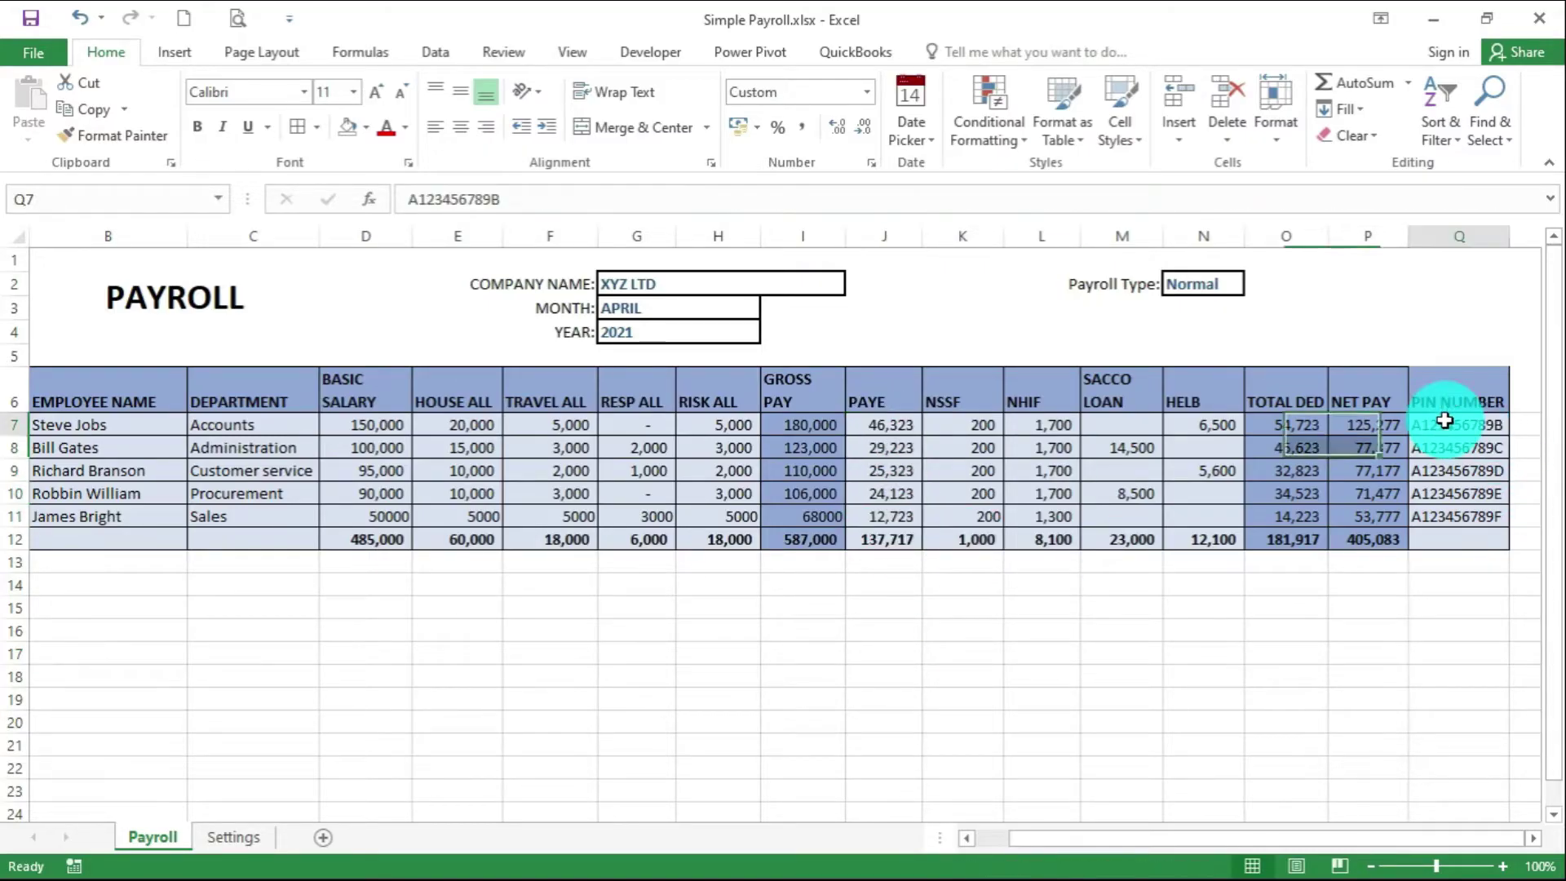
{"action": "left_click_drag", "start_coordinate": [1444, 420], "coordinate": [1447, 510]}
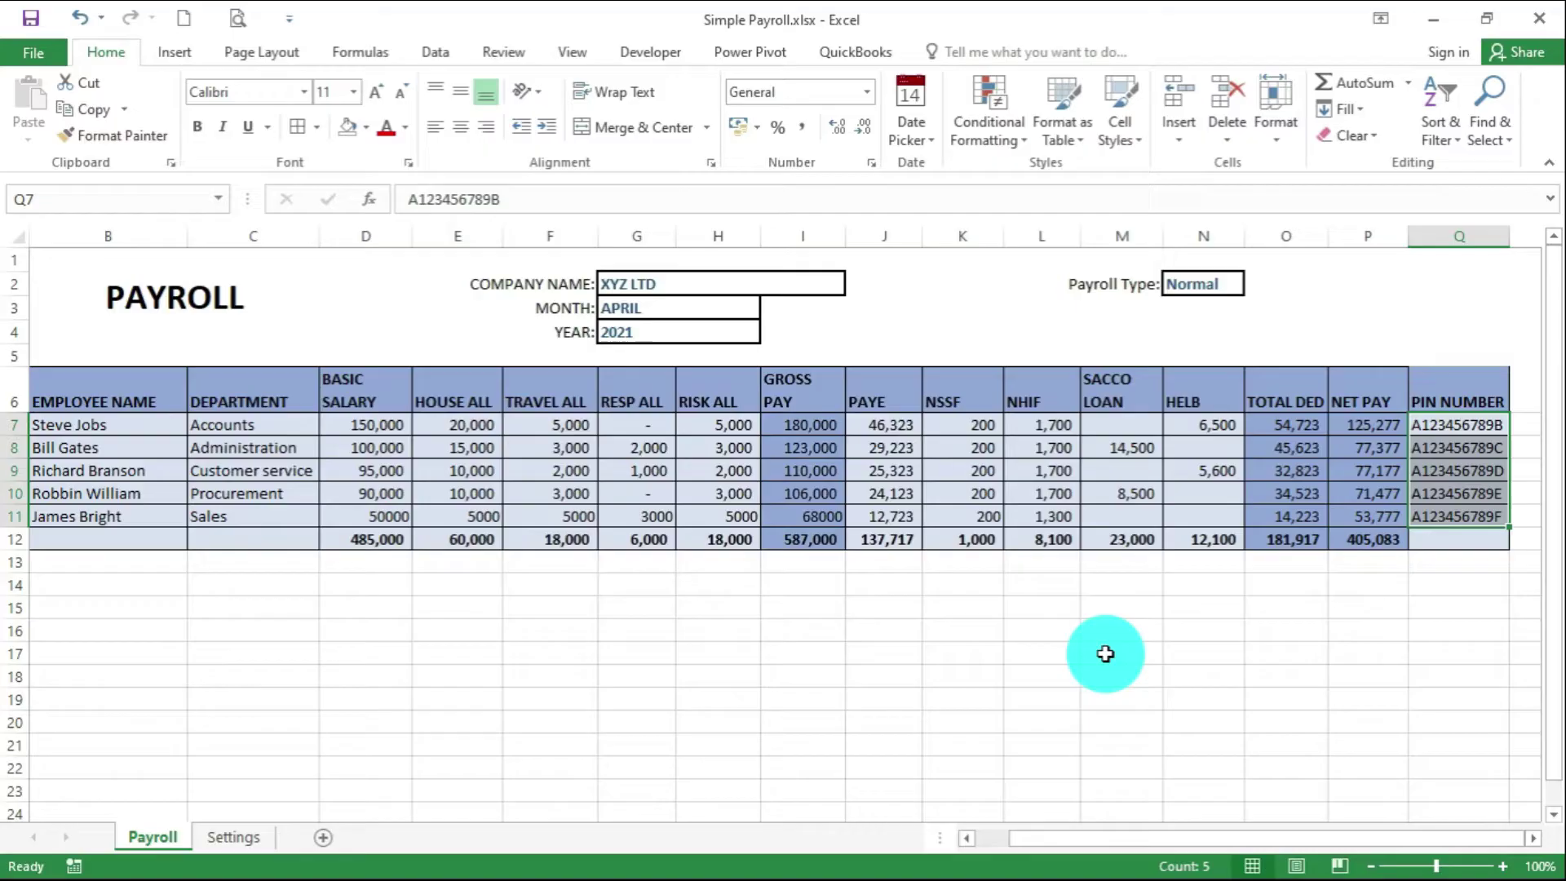
{"action": "left_click", "coordinate": [1103, 661]}
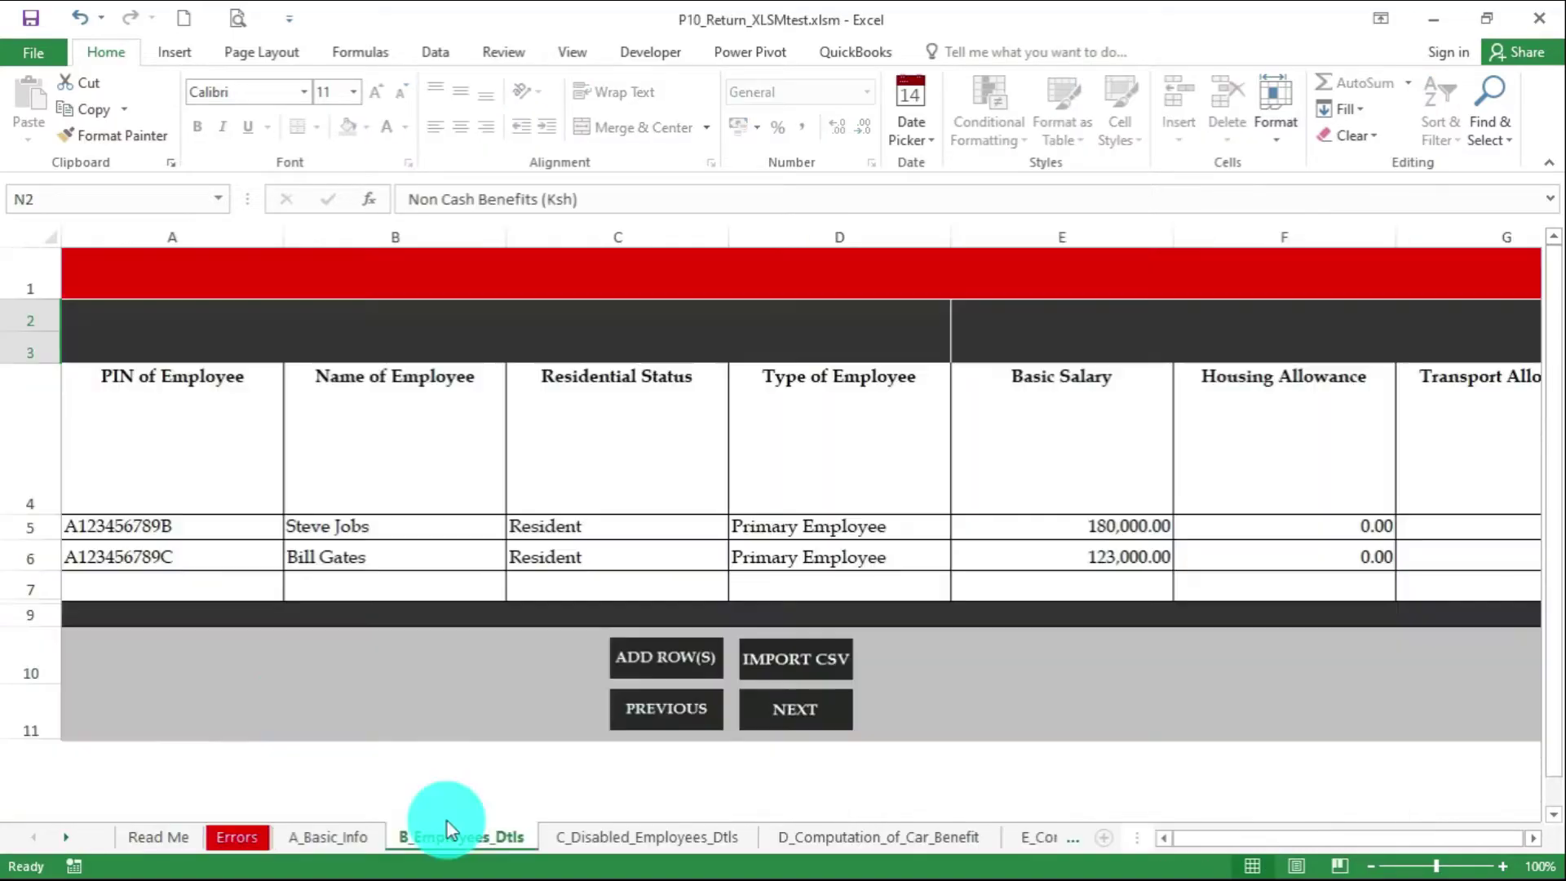
Review the first imported employee's row 5, from the PIN in A5 to monthly personal relief
{"action": "left_click", "coordinate": [157, 517]}
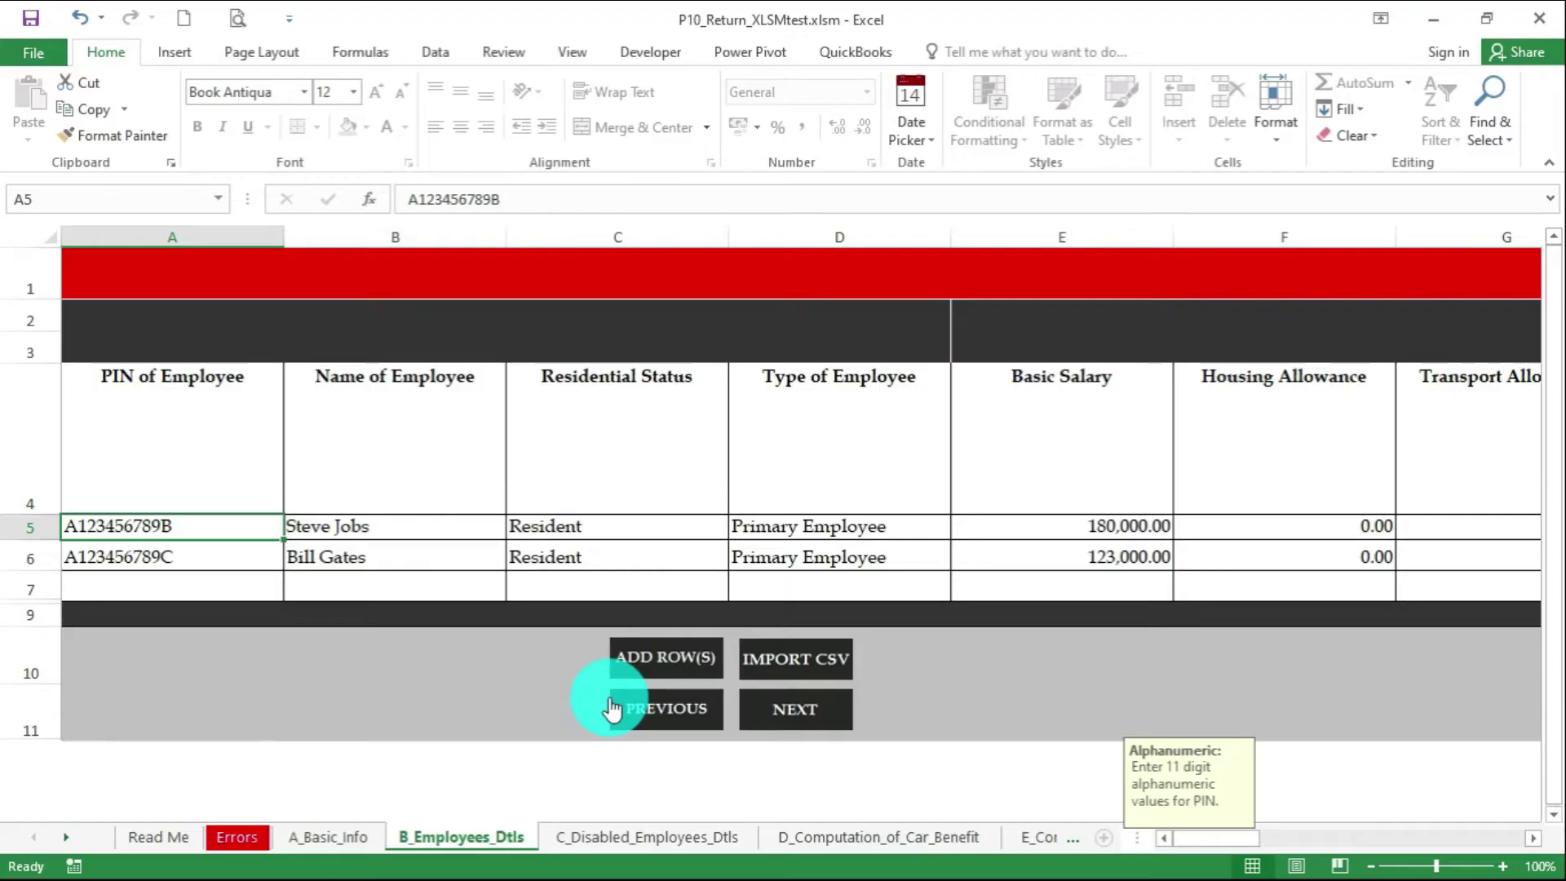
{"action": "key", "text": "Tab"}
{"action": "key", "text": "Tab"}
{"action": "key", "text": "Tab"}
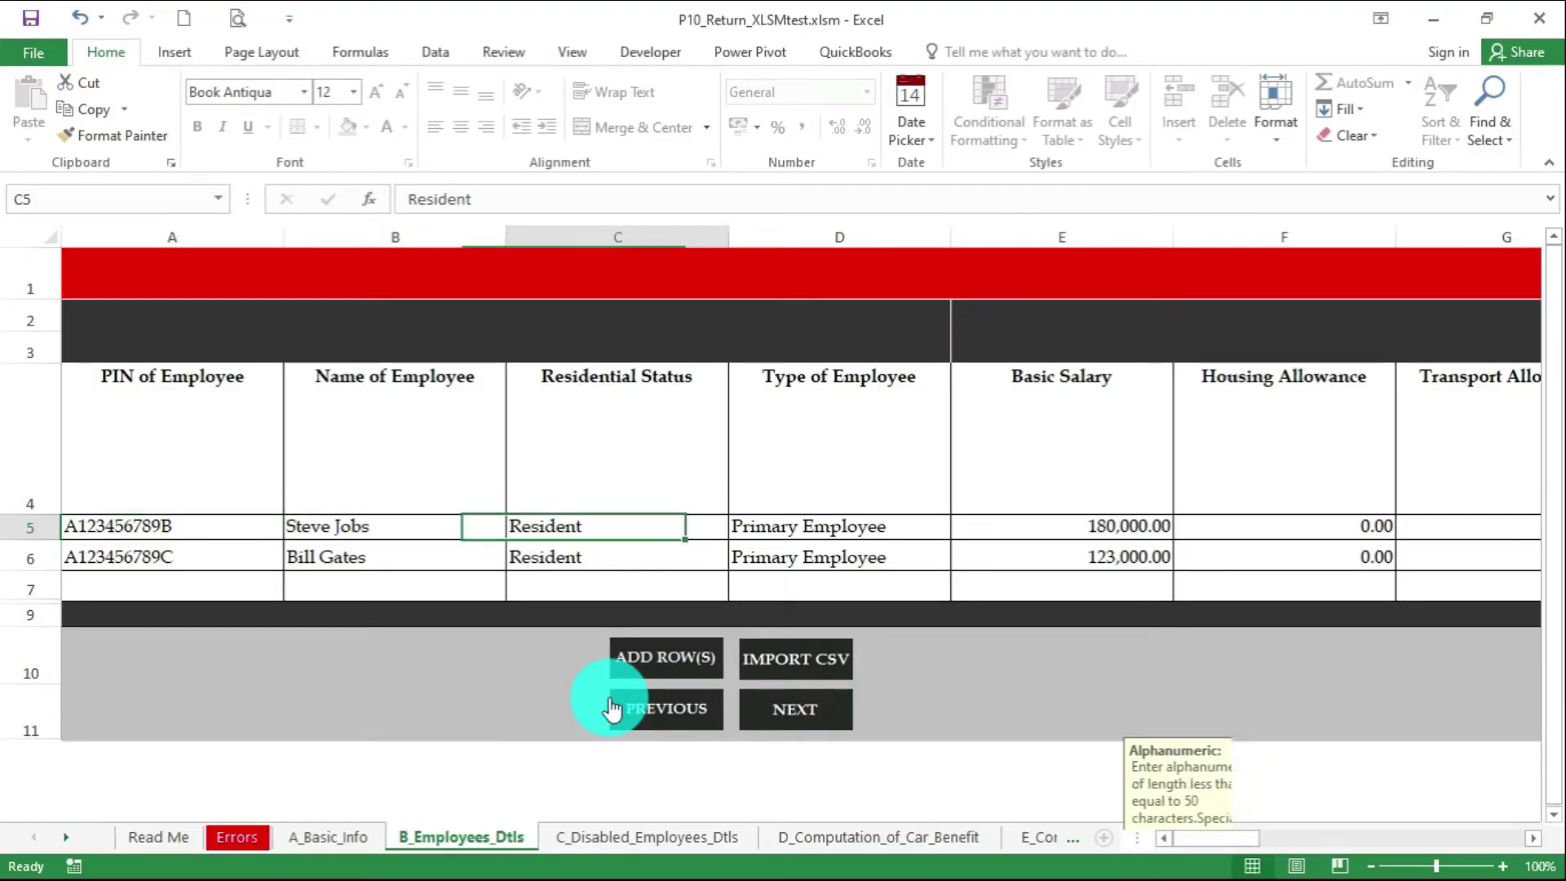
{"action": "key", "text": "Tab"}
{"action": "key", "text": "Tab"}
{"action": "key", "text": "Tab"}
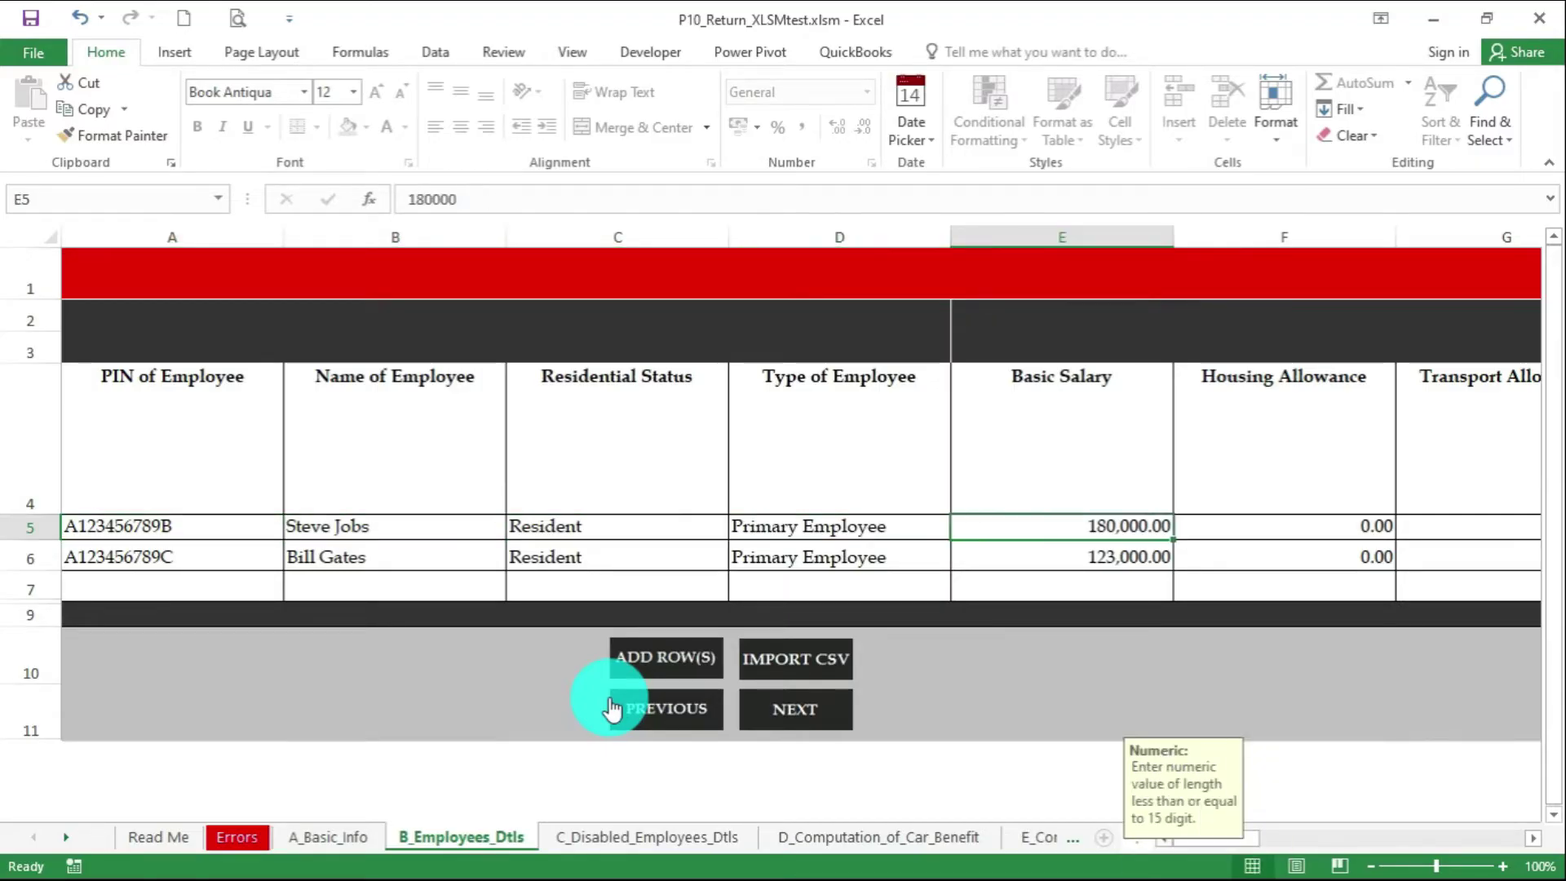
{"action": "key", "text": "Tab"}
{"action": "key", "text": "Tab"}
{"action": "key", "text": "Tab"}
{"action": "key", "text": "Tab"}
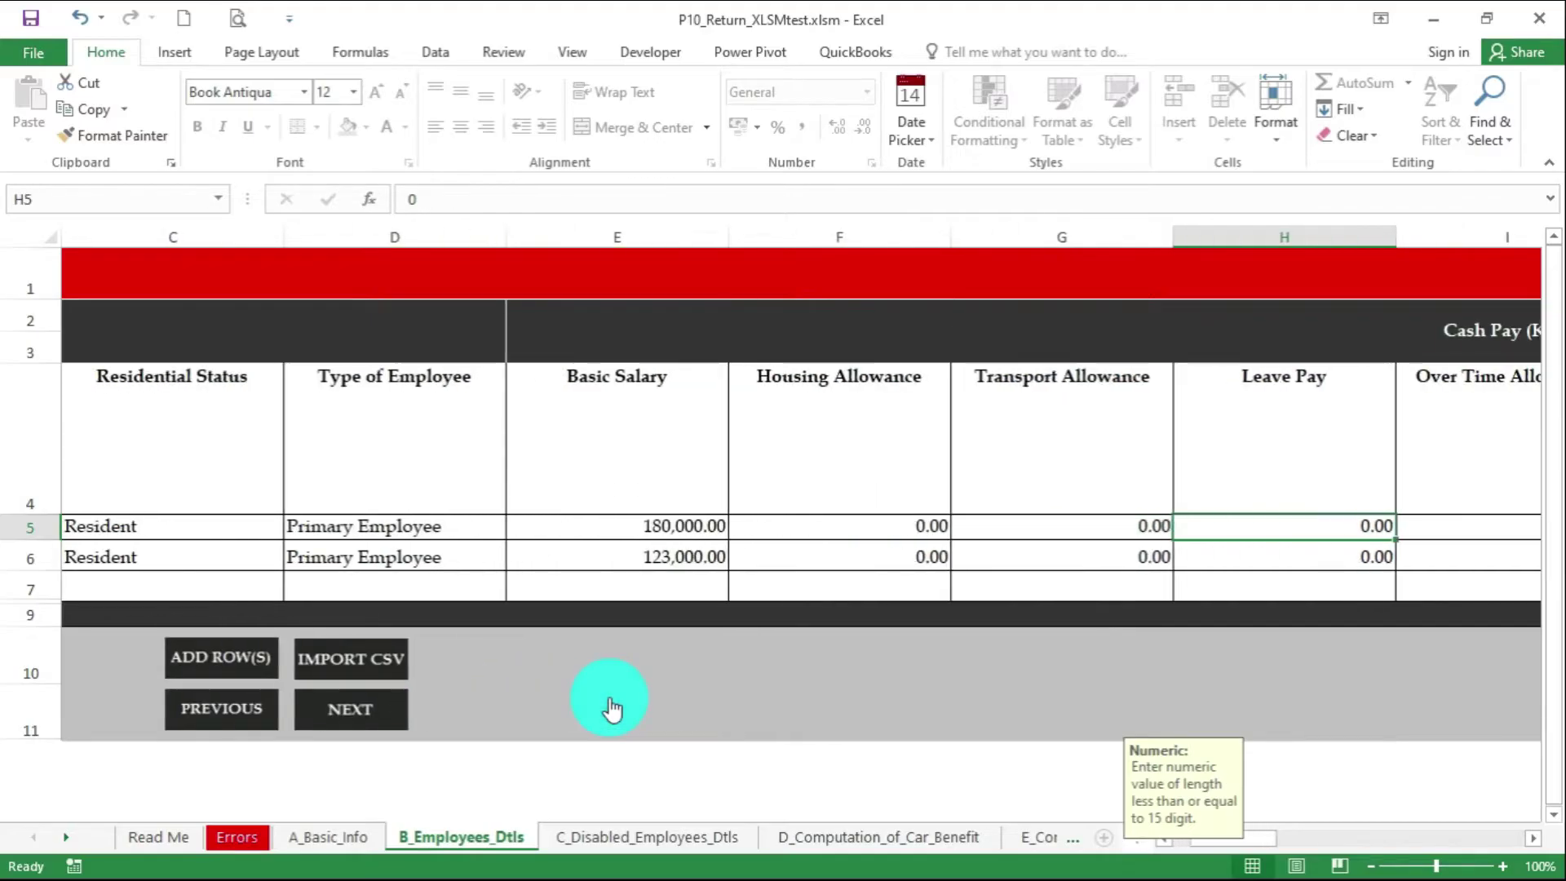
{"action": "key", "text": "Tab"}
{"action": "key", "text": "Tab"}
{"action": "key", "text": "Tab"}
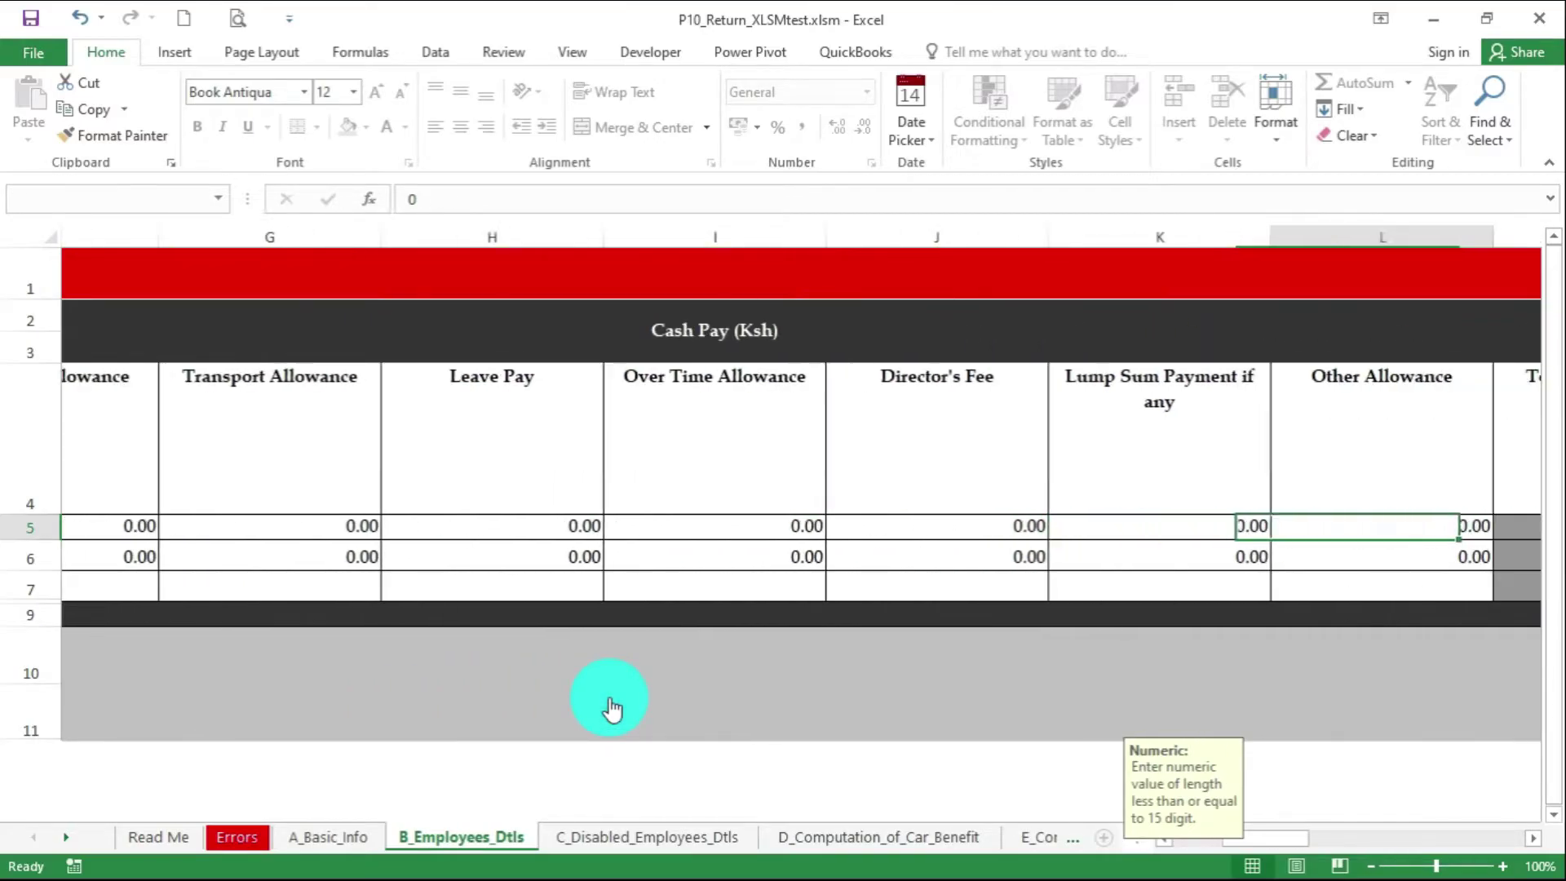
{"action": "key", "text": "Tab"}
{"action": "key", "text": "Tab"}
{"action": "key", "text": "Tab"}
{"action": "key", "text": "Tab"}
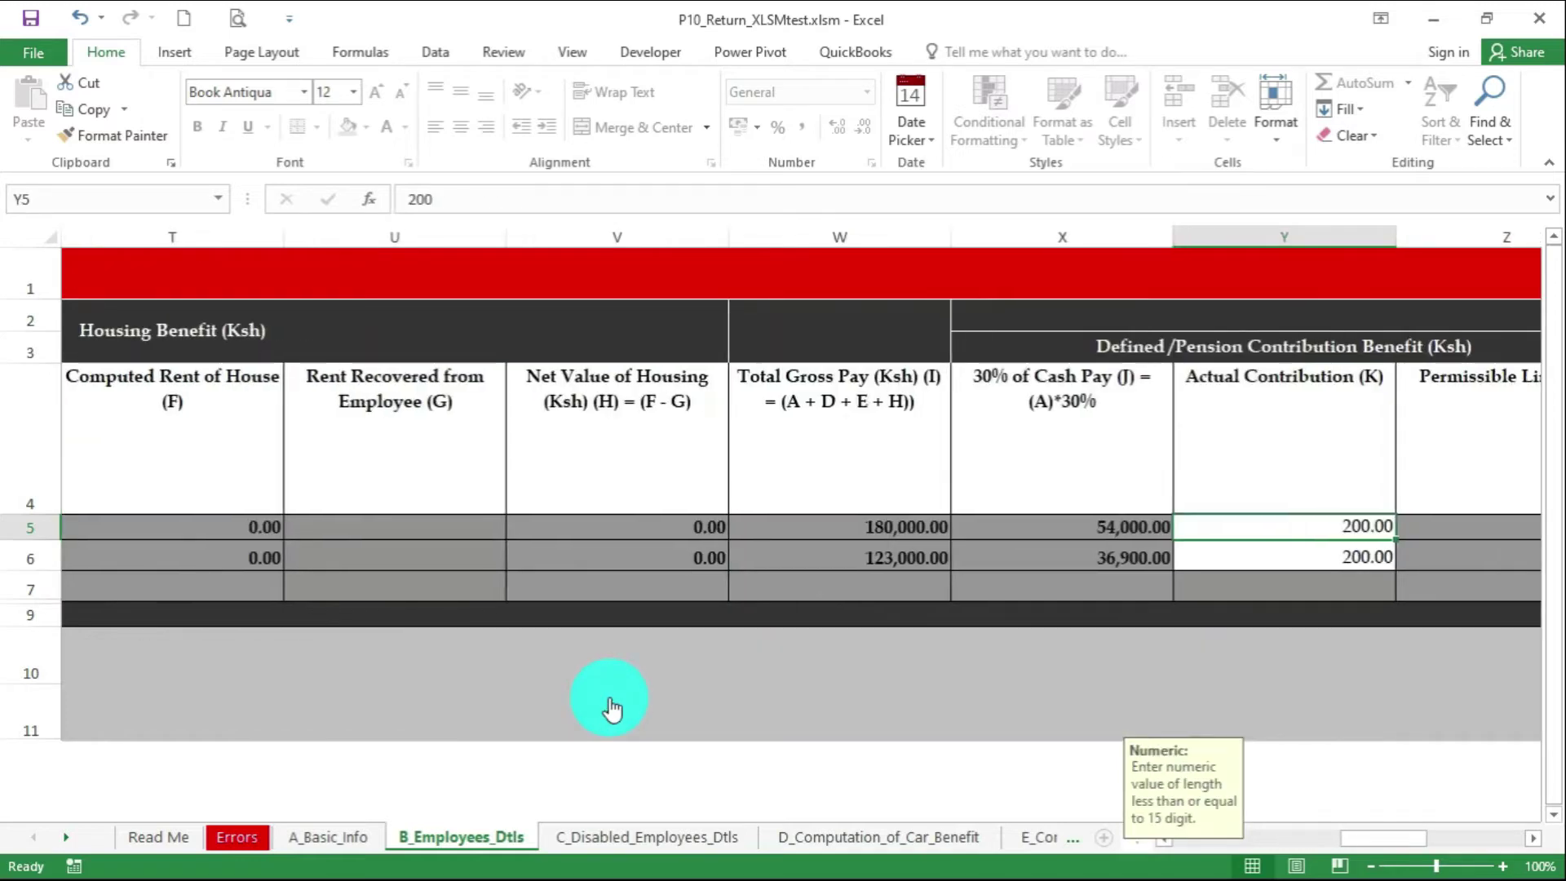
{"action": "key", "text": "Tab"}
{"action": "key", "text": "Tab"}
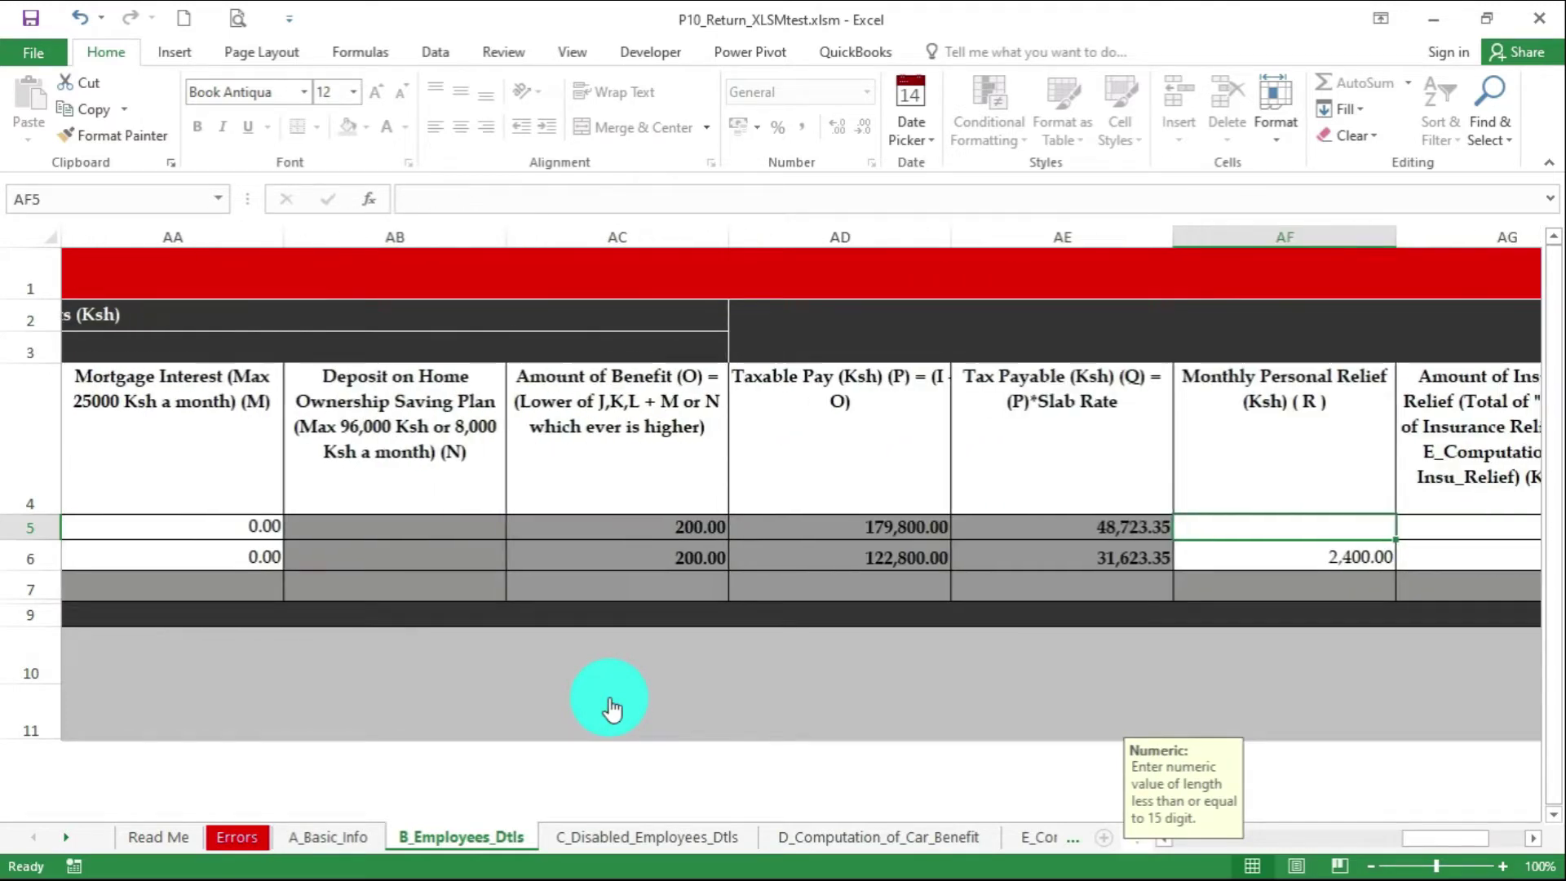
{"action": "key", "text": "Tab"}
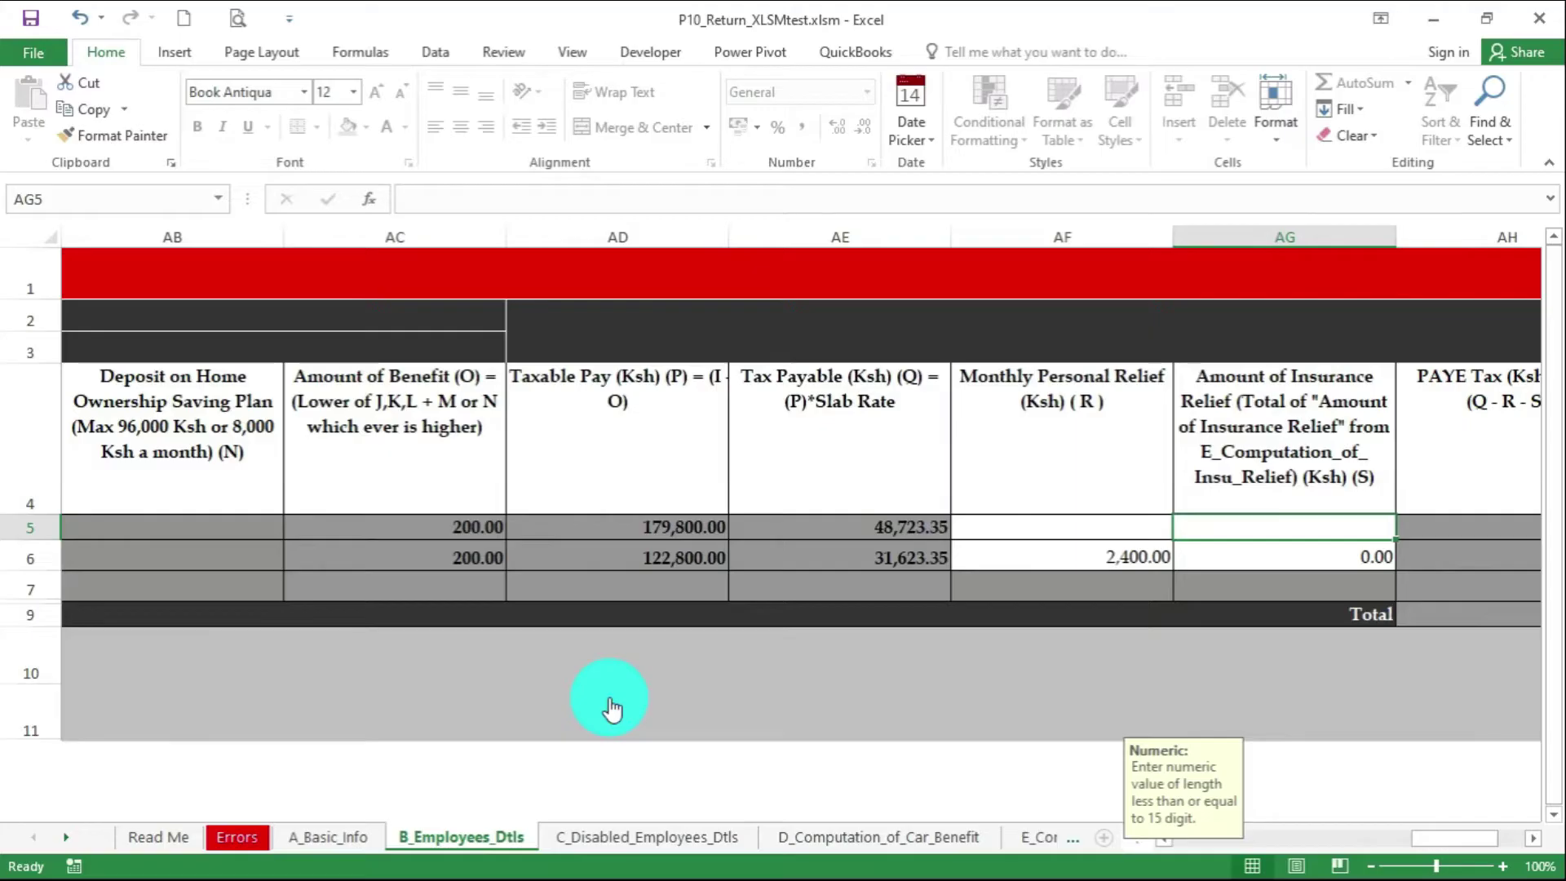
Recheck the other allowance and car benefit values in row 5, ending at global income Q5
{"action": "key", "text": "shift+Tab"}
{"action": "key", "text": "shift+Tab"}
{"action": "key", "text": "shift+Tab"}
{"action": "key", "text": "shift+Tab"}
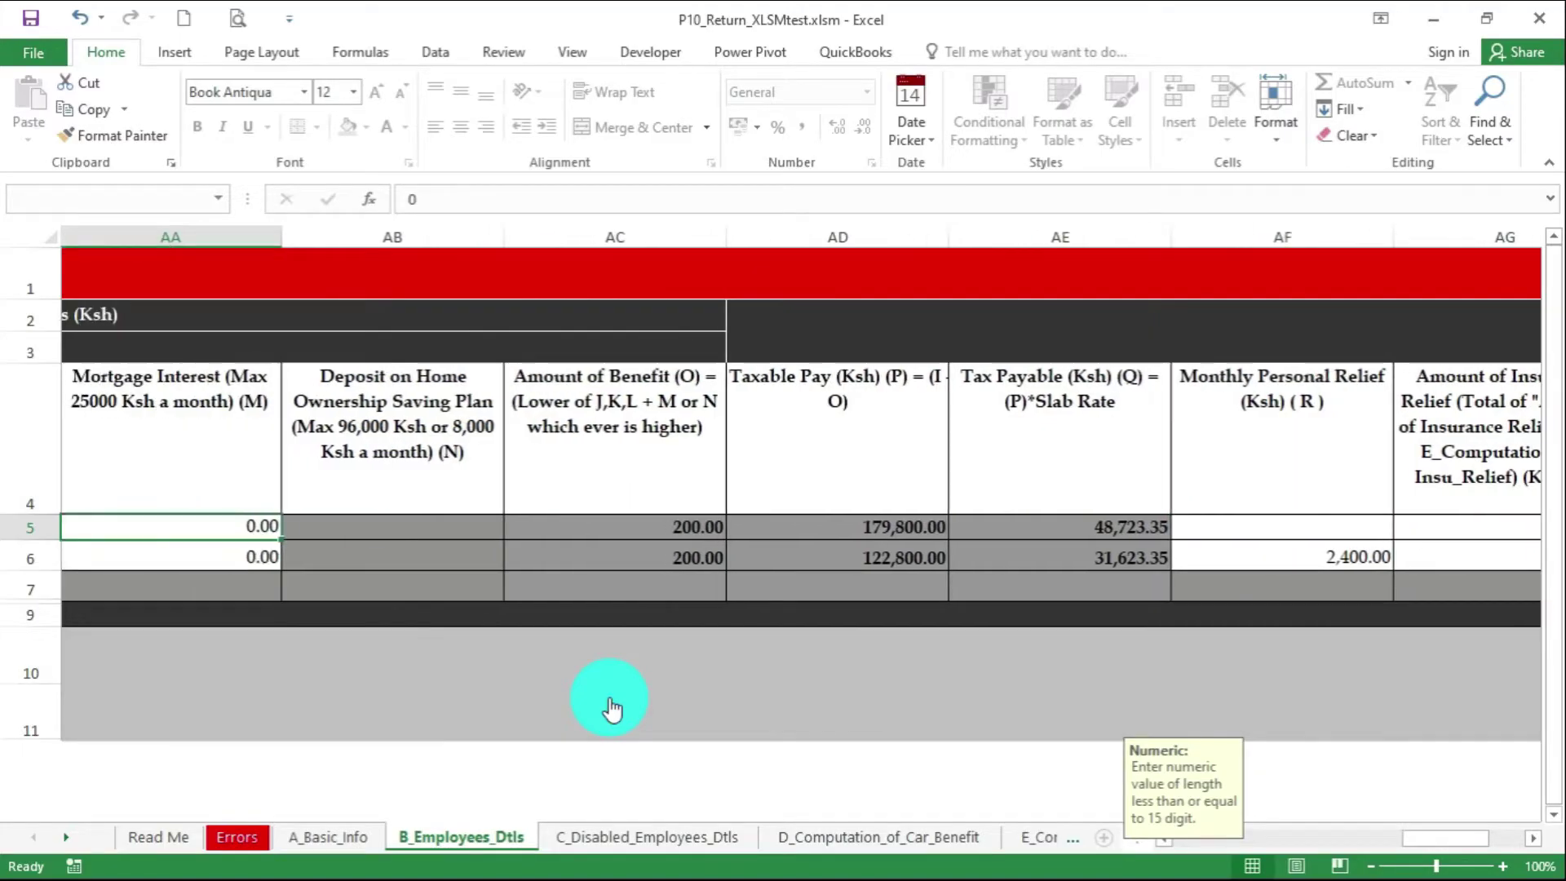
{"action": "key", "text": "shift+Tab"}
{"action": "key", "text": "shift+Tab"}
{"action": "key", "text": "shift+Tab"}
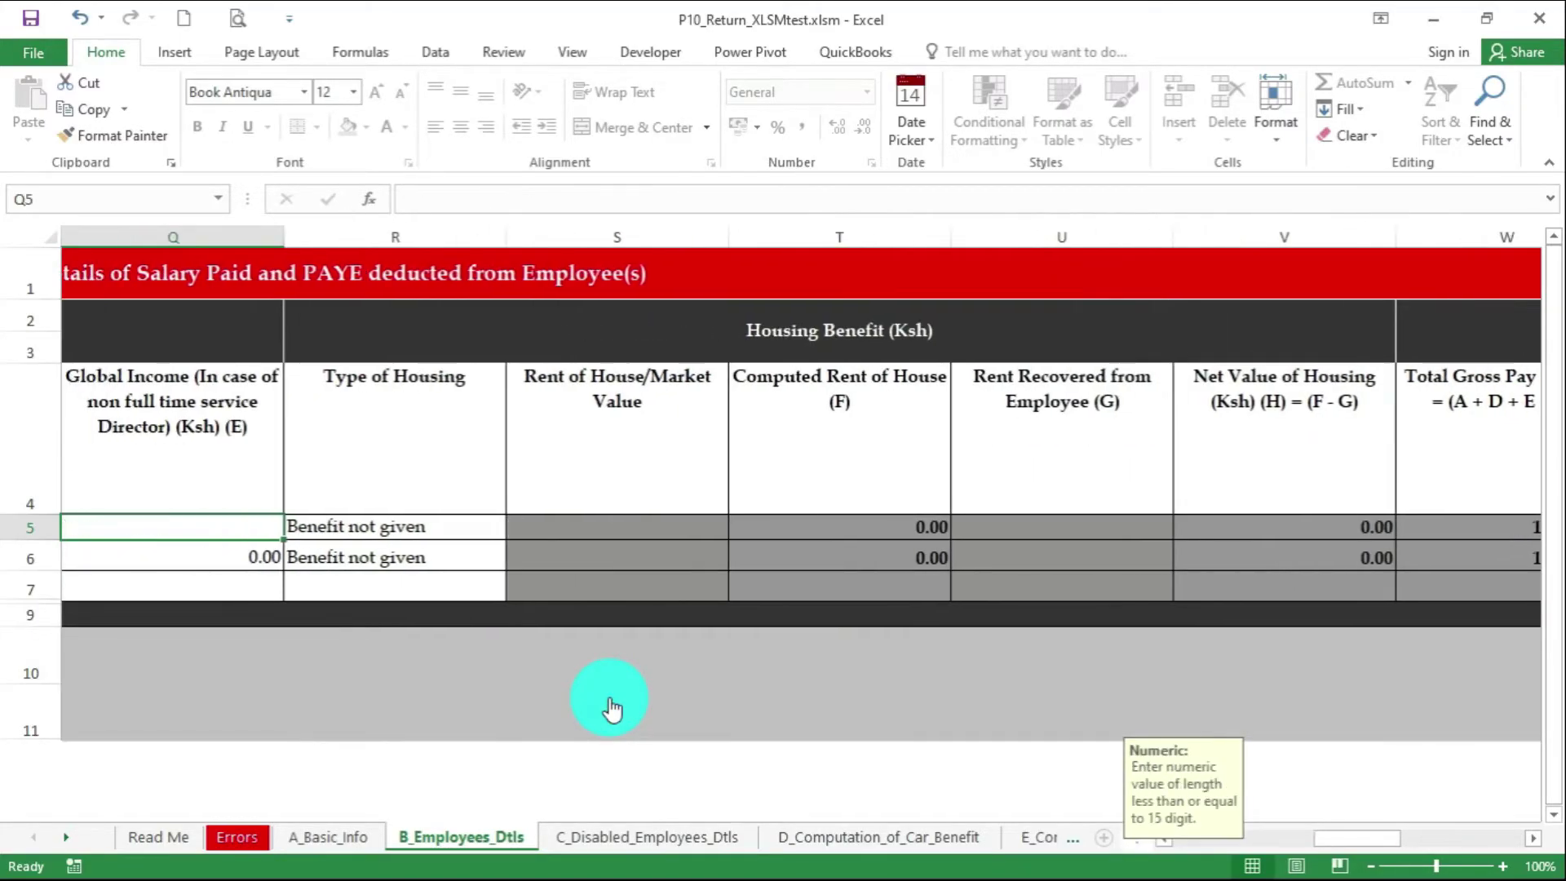
{"action": "key", "text": "shift+Tab"}
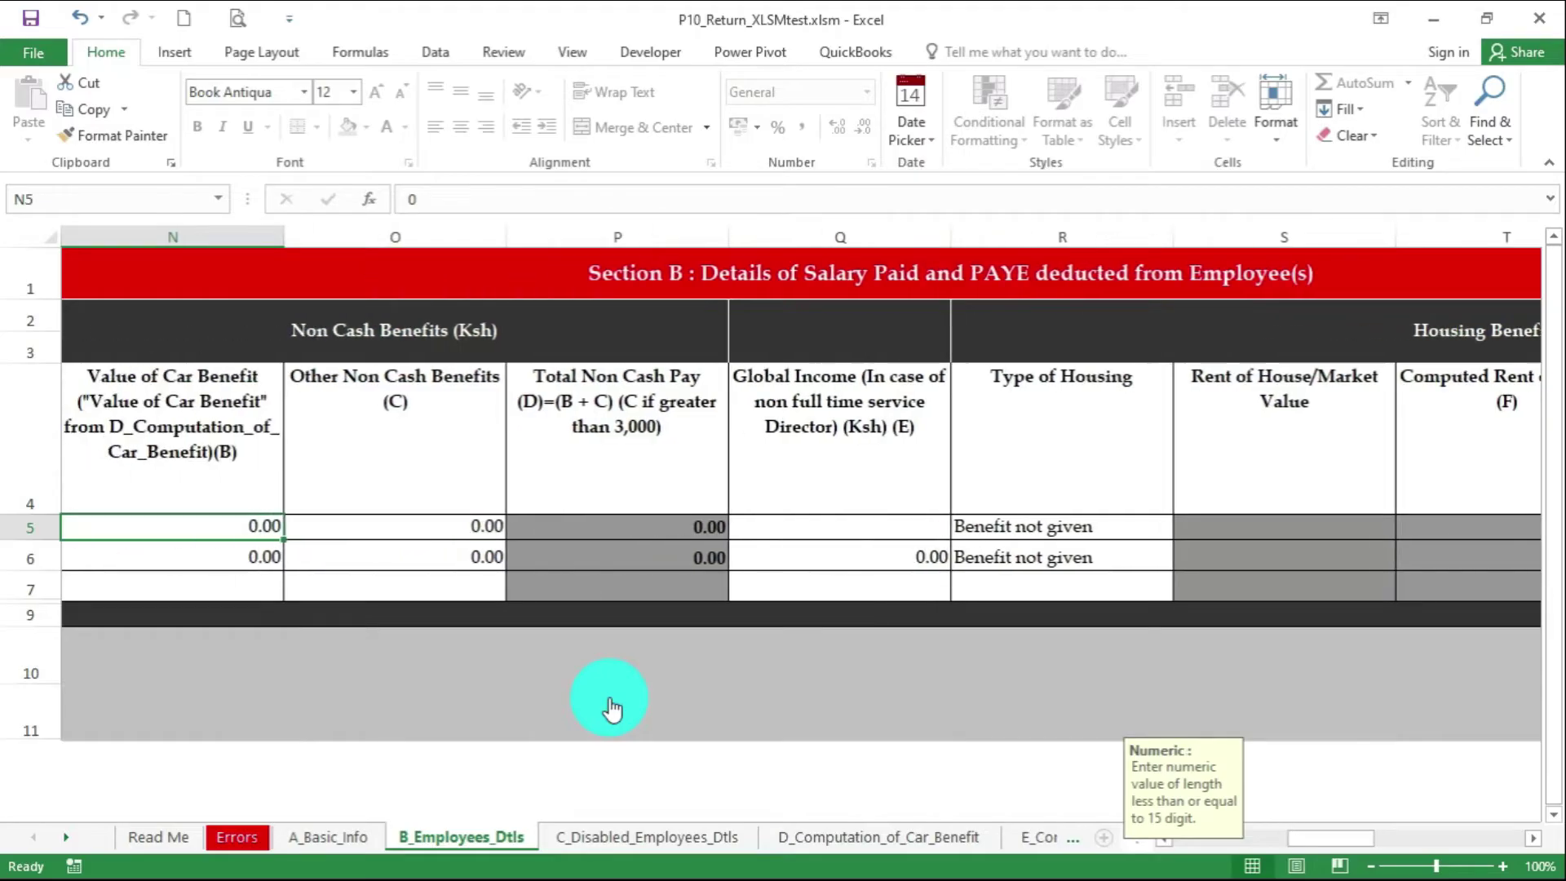
{"action": "key", "text": "shift+Tab"}
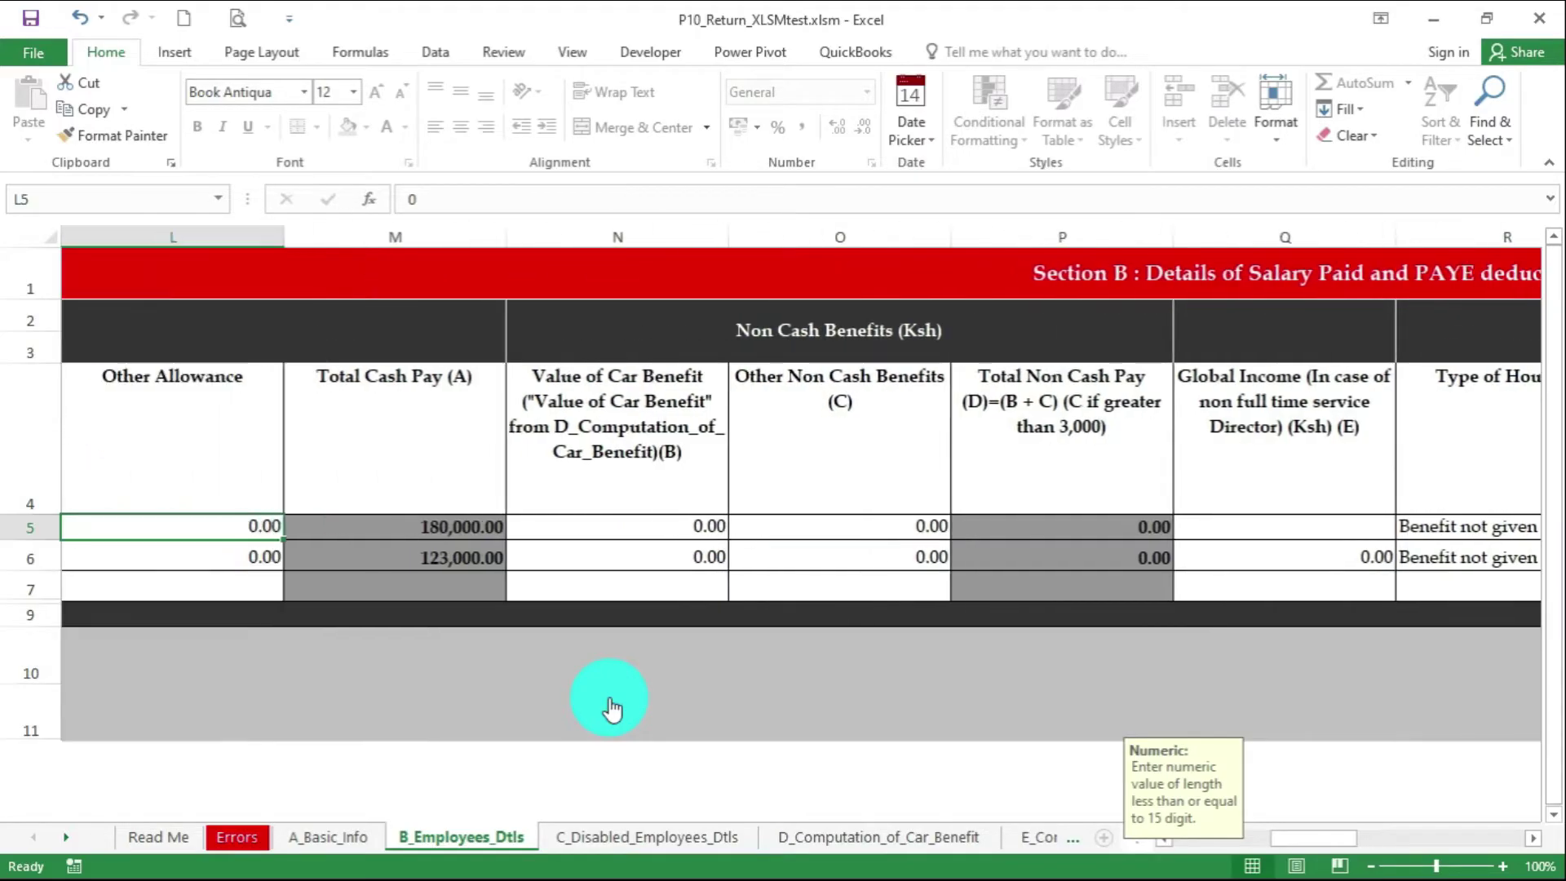
{"action": "key", "text": "Tab"}
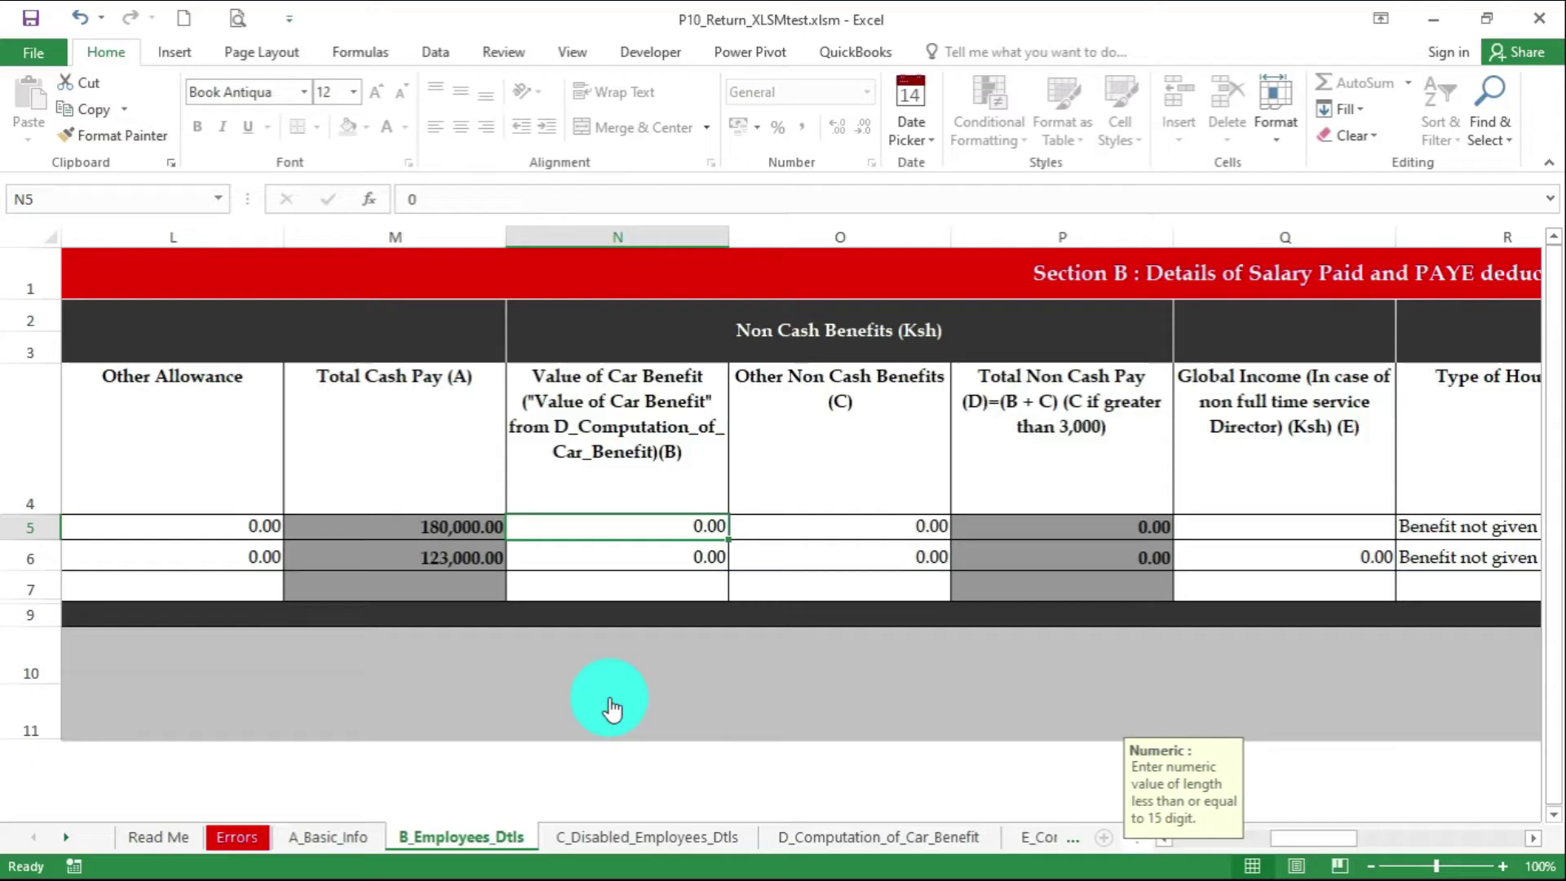
{"action": "key", "text": "Tab"}
{"action": "key", "text": "Tab"}
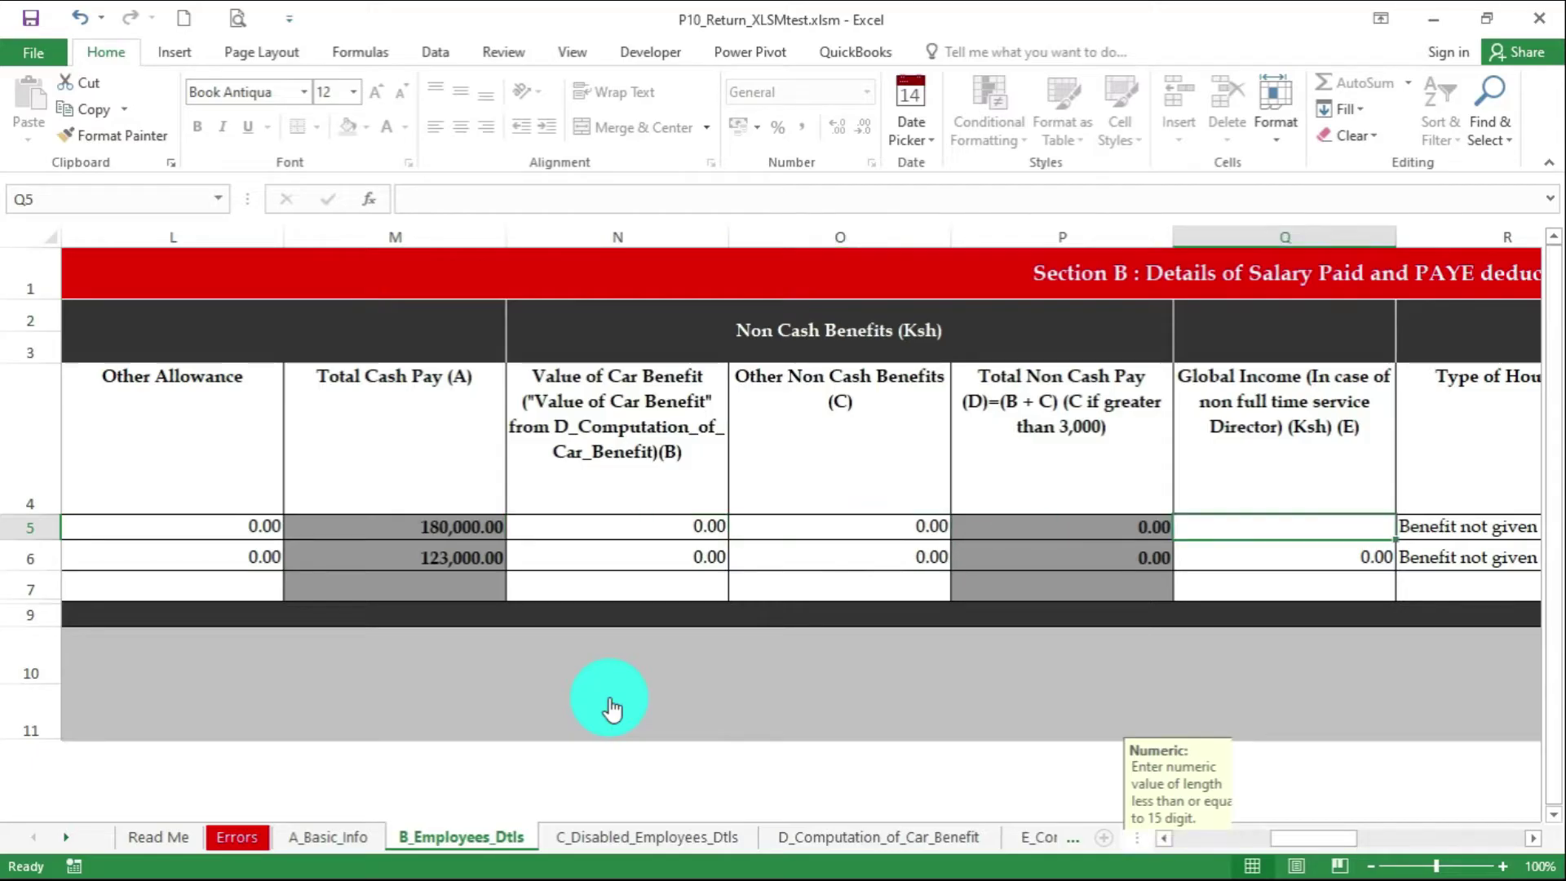
{"action": "key", "text": "Tab"}
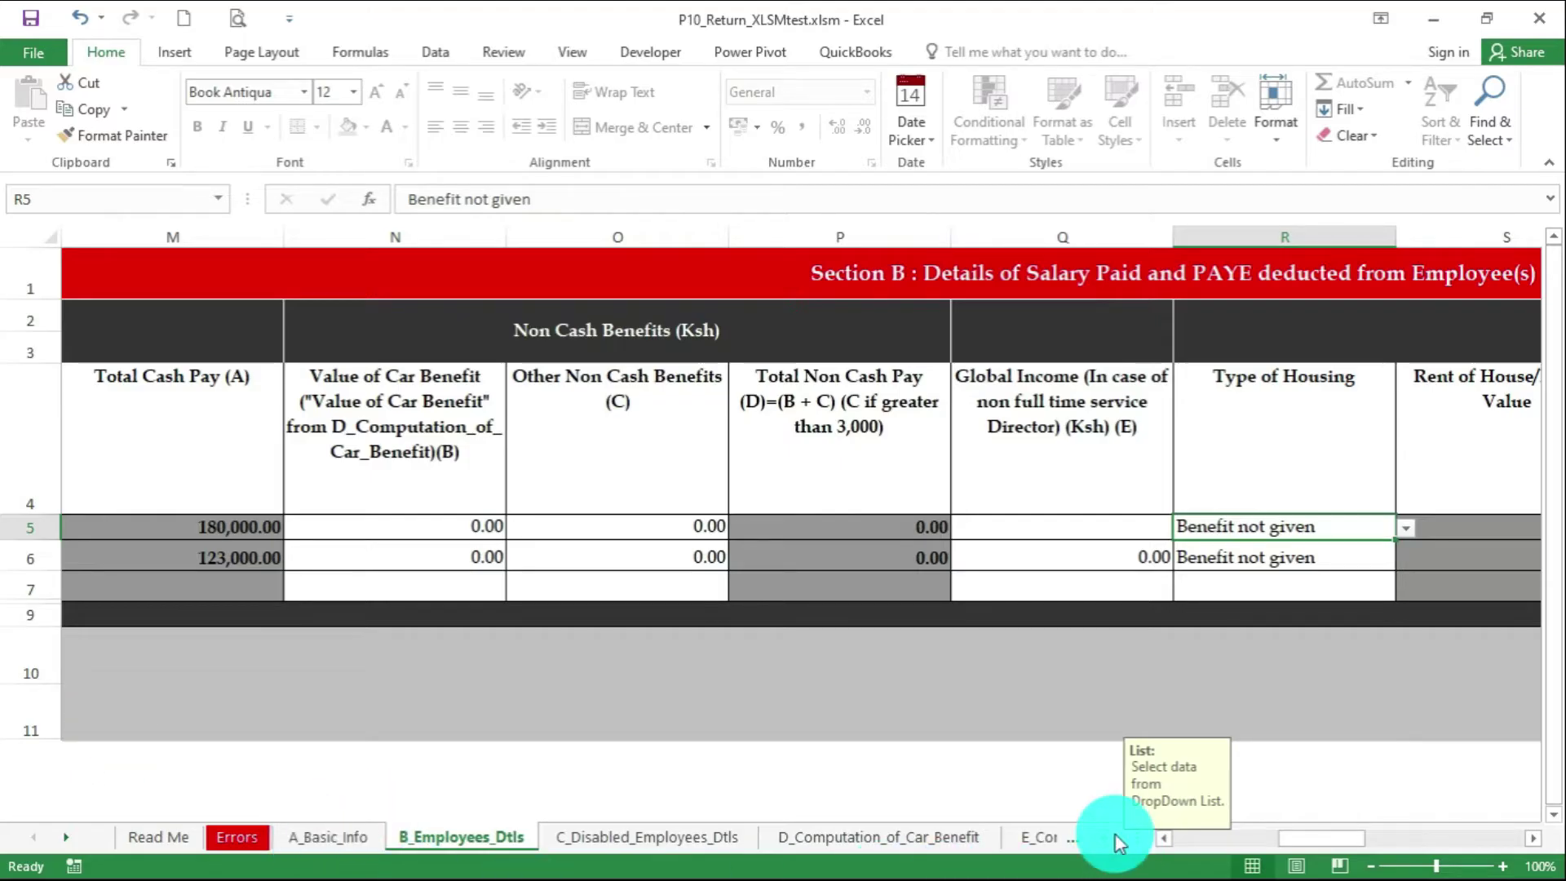
{"action": "left_click_drag", "start_coordinate": [1328, 844], "coordinate": [1176, 831]}
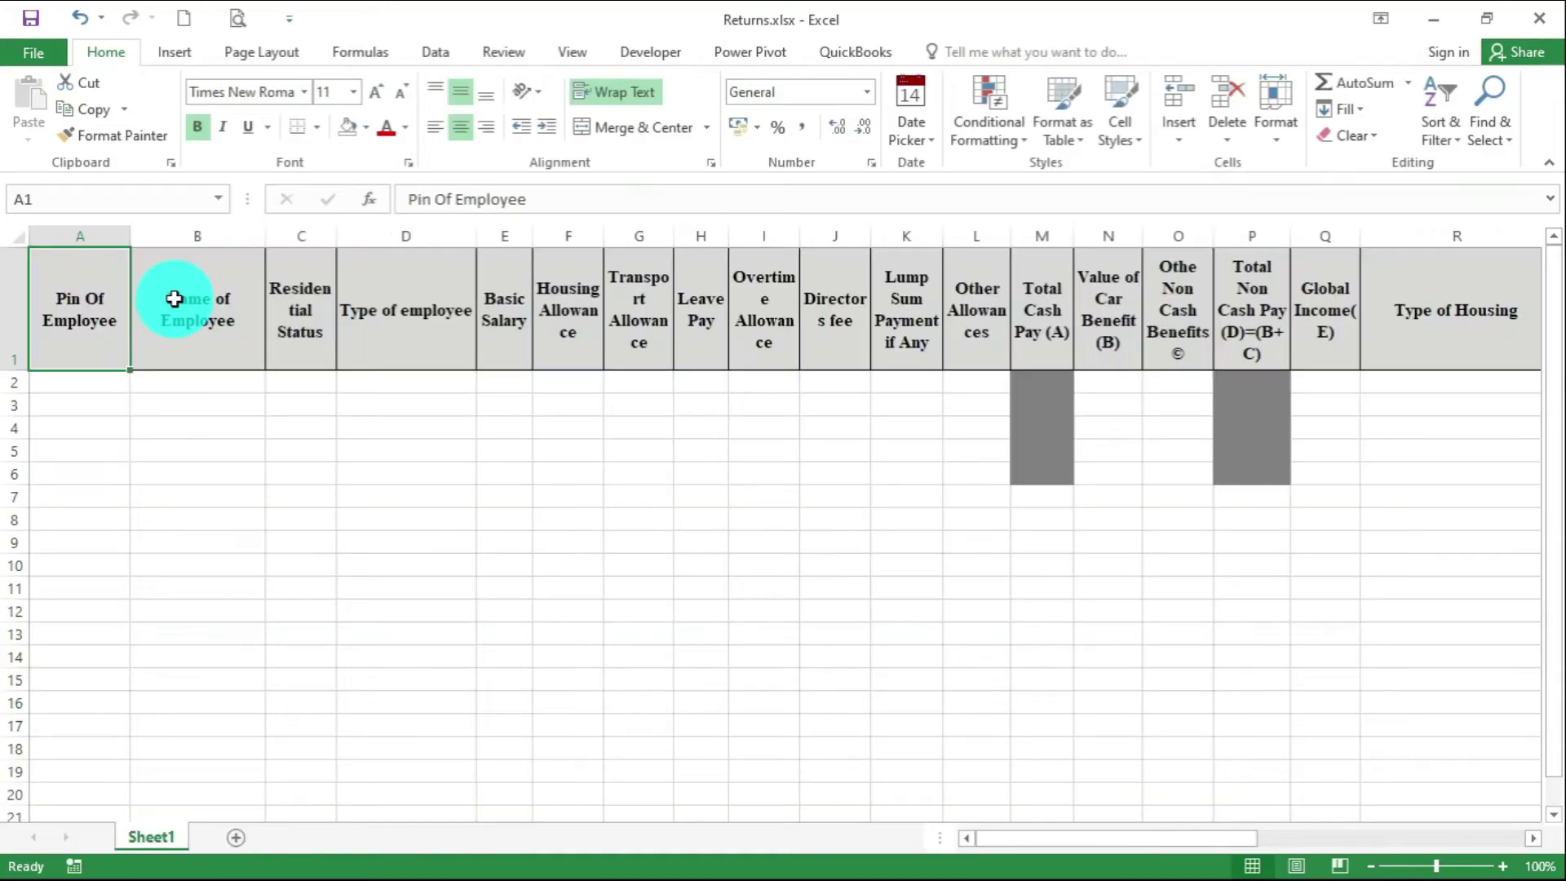
Inspect the Name, Residential Status and Type of employee column headers in Returns
{"action": "left_click", "coordinate": [174, 297]}
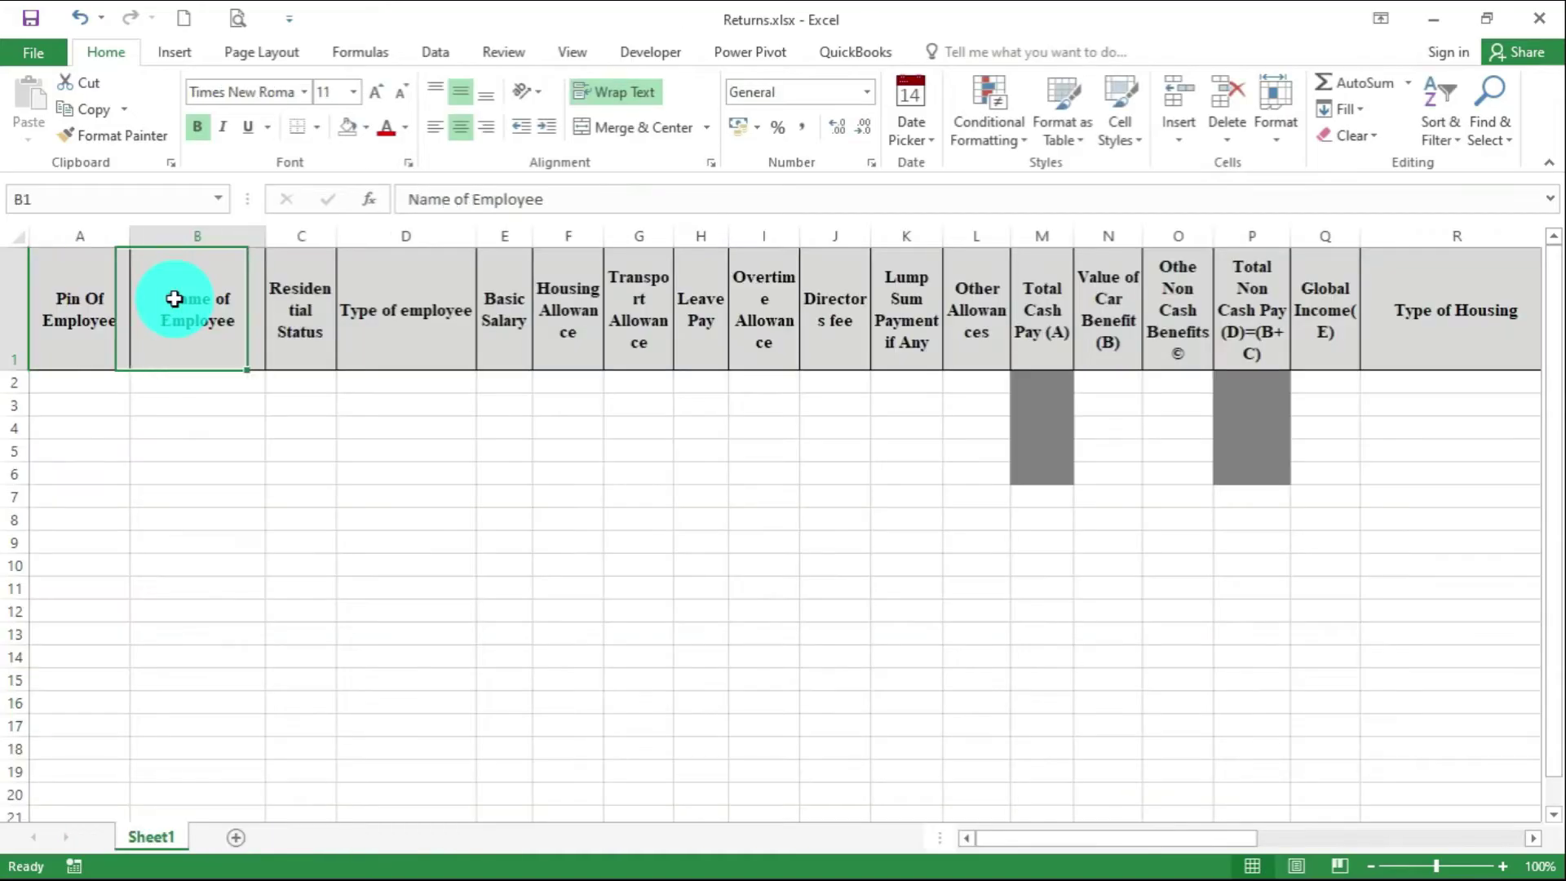
{"action": "left_click", "coordinate": [290, 309]}
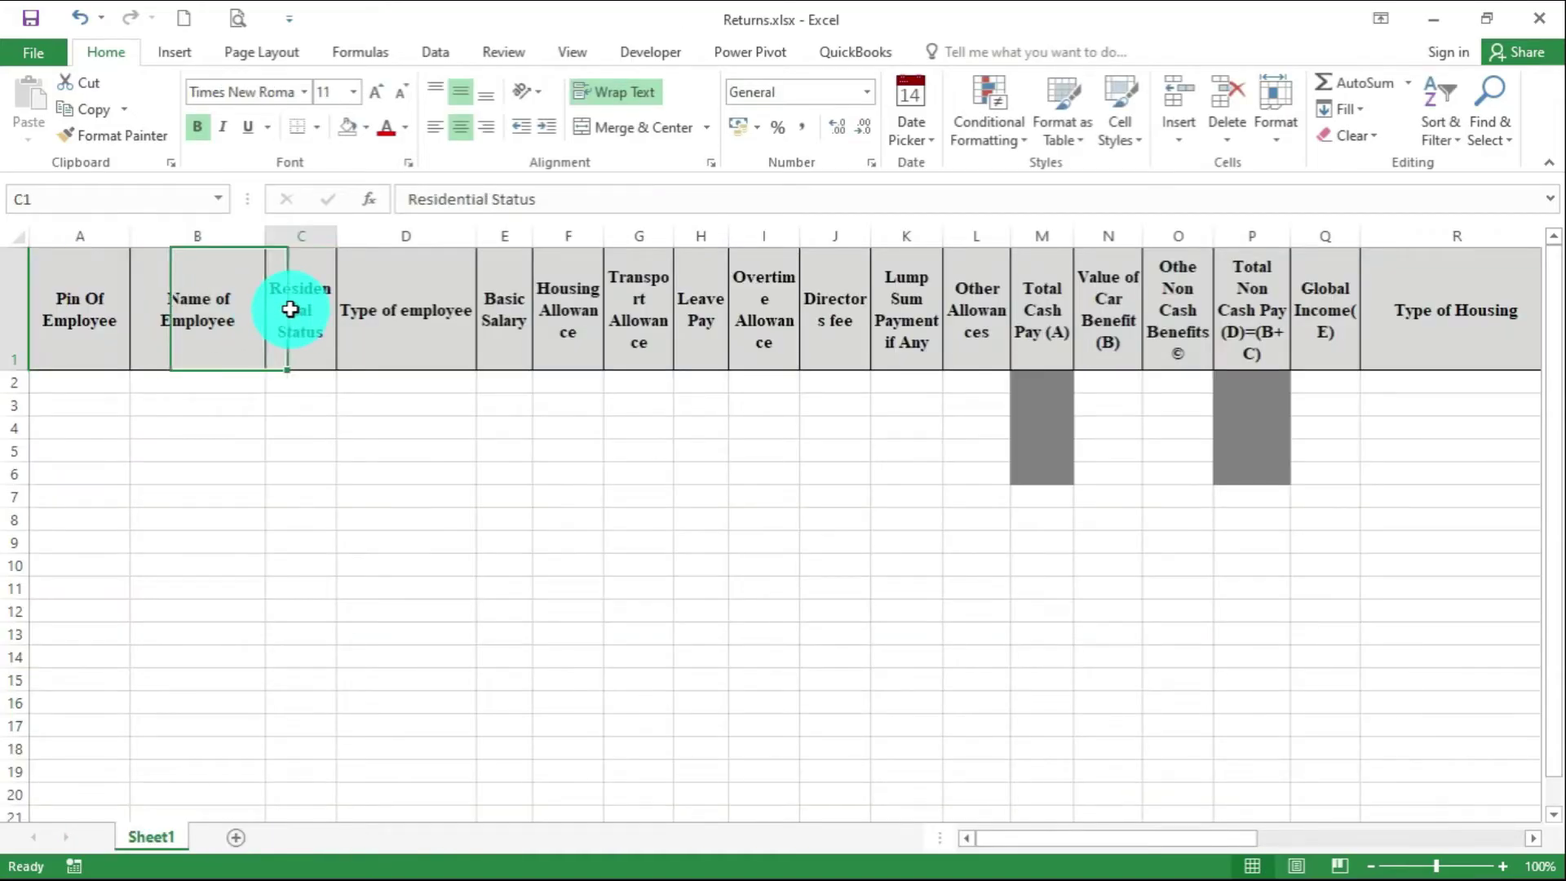
{"action": "left_click", "coordinate": [425, 335]}
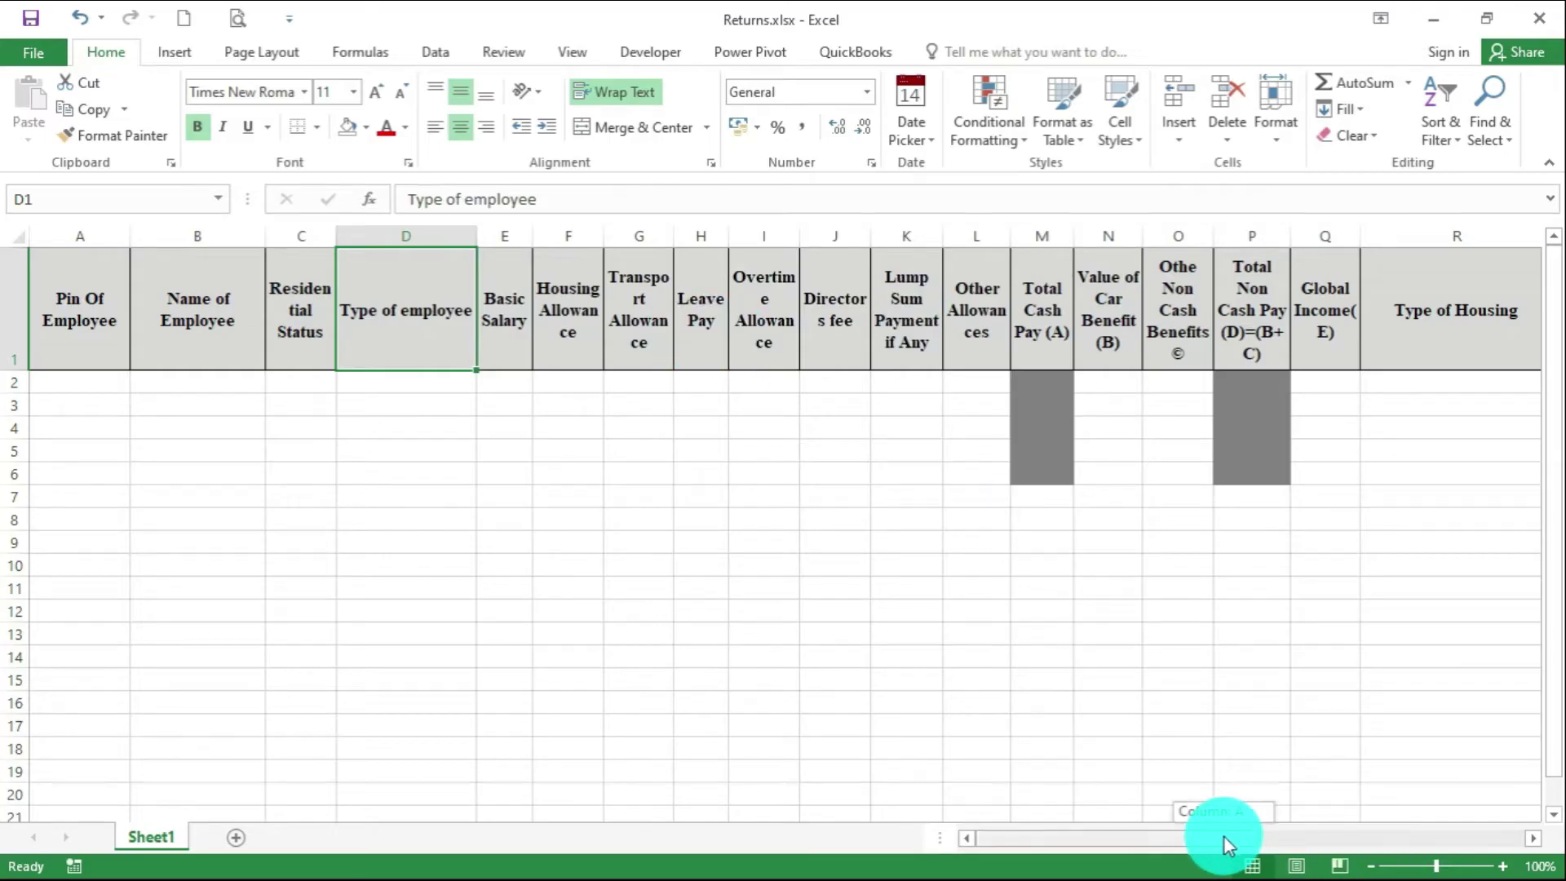
{"action": "left_click_drag", "start_coordinate": [1224, 835], "coordinate": [699, 644]}
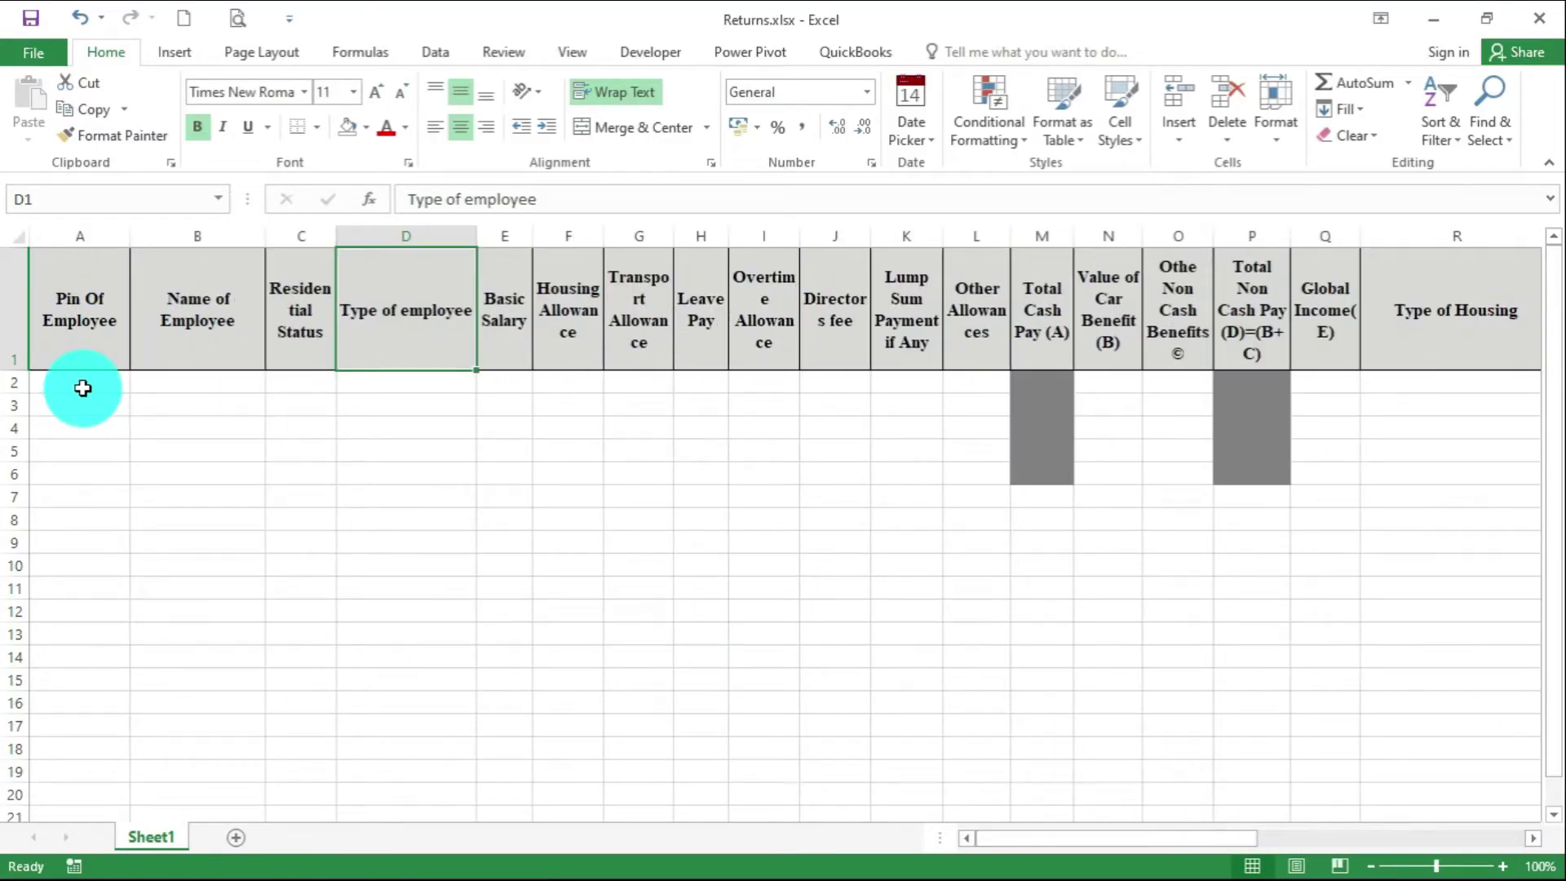
Select the empty data area A2:L5 and the cells from N2 onward in Returns
{"action": "left_click_drag", "start_coordinate": [82, 389], "coordinate": [958, 454]}
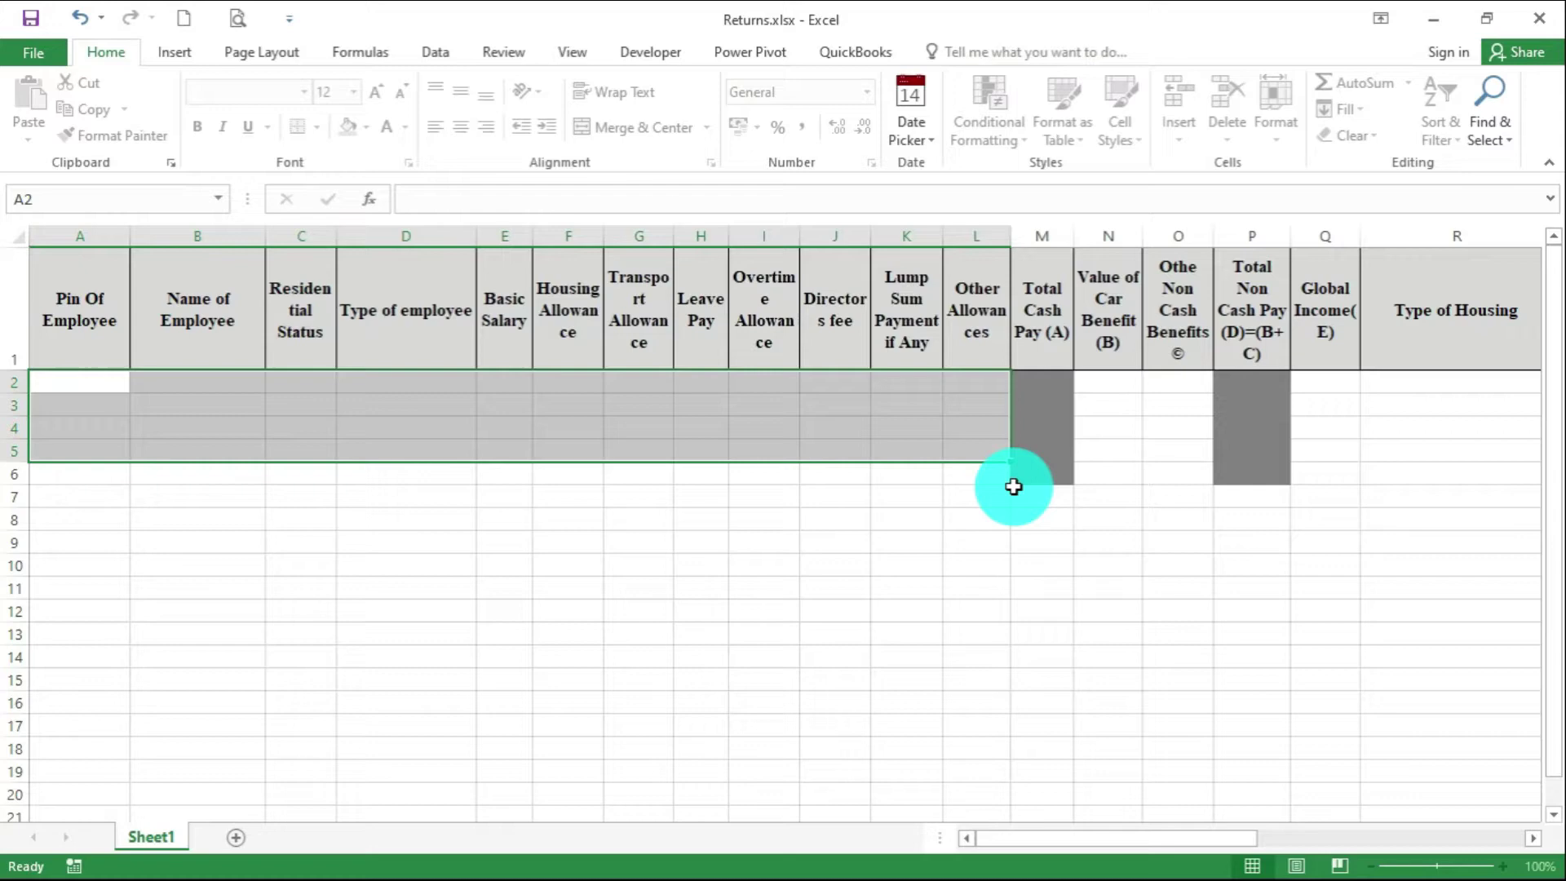
{"action": "left_click", "coordinate": [1095, 380]}
{"action": "left_click_drag", "start_coordinate": [1095, 380], "coordinate": [1190, 451]}
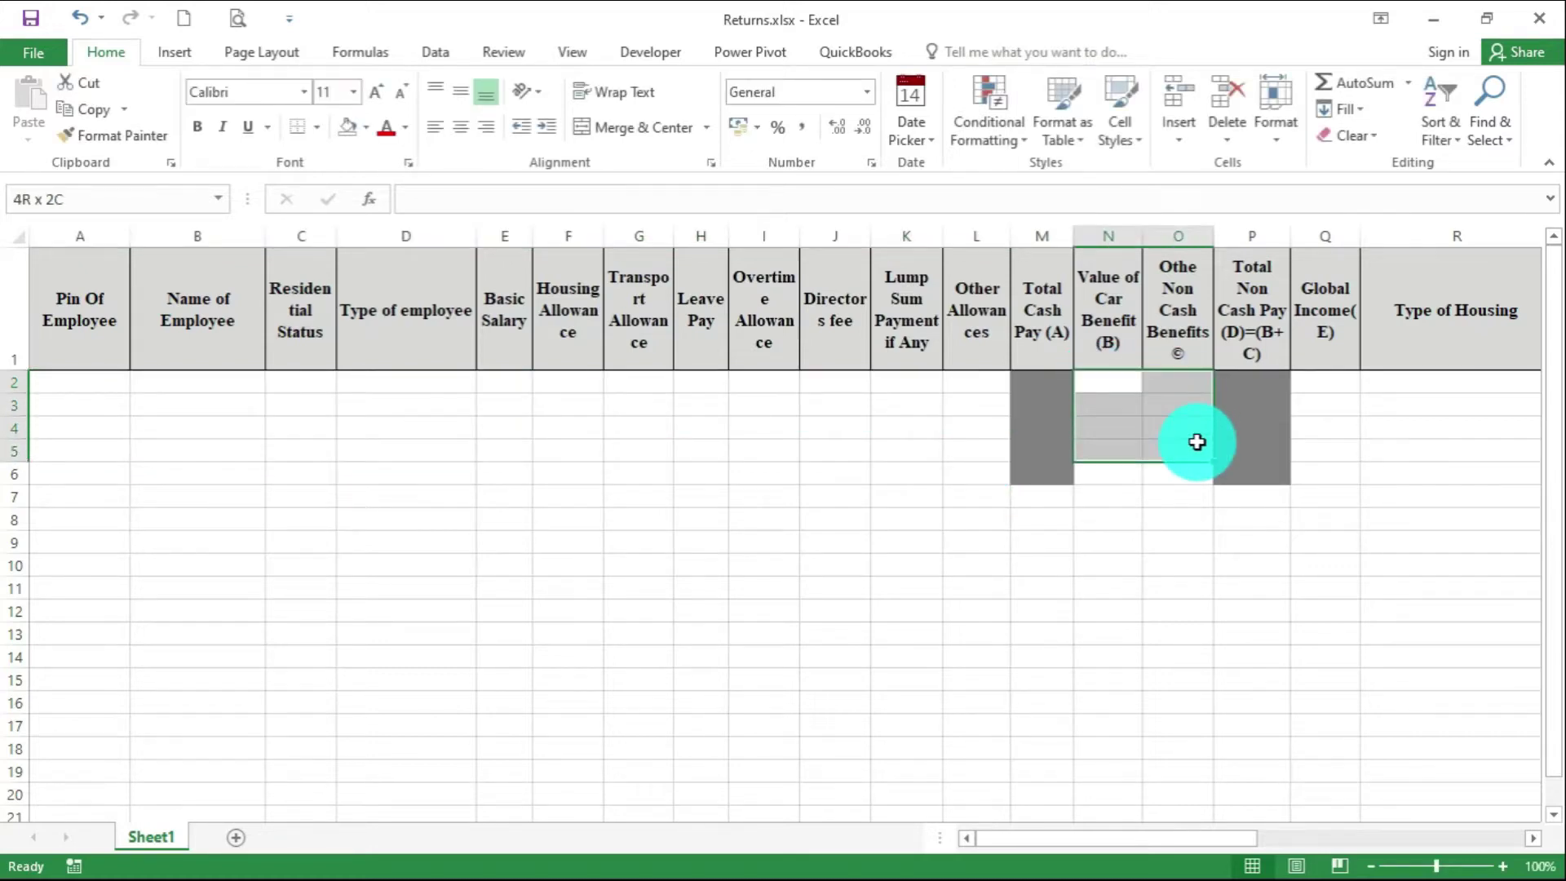
{"action": "left_click_drag", "start_coordinate": [1069, 837], "coordinate": [1359, 827]}
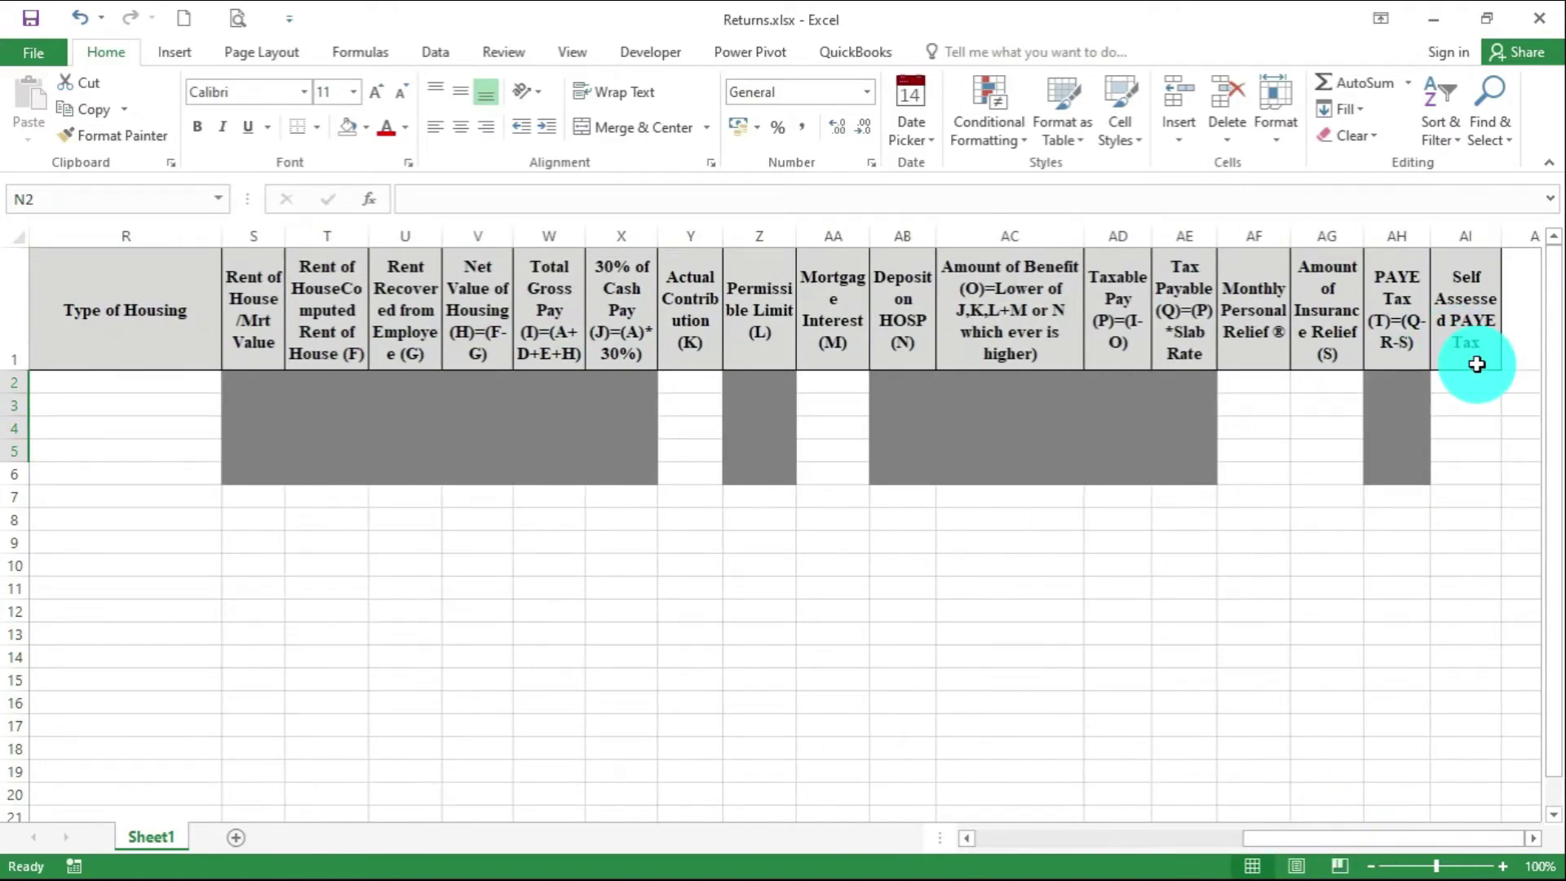
{"action": "left_click_drag", "start_coordinate": [1468, 381], "coordinate": [1468, 474]}
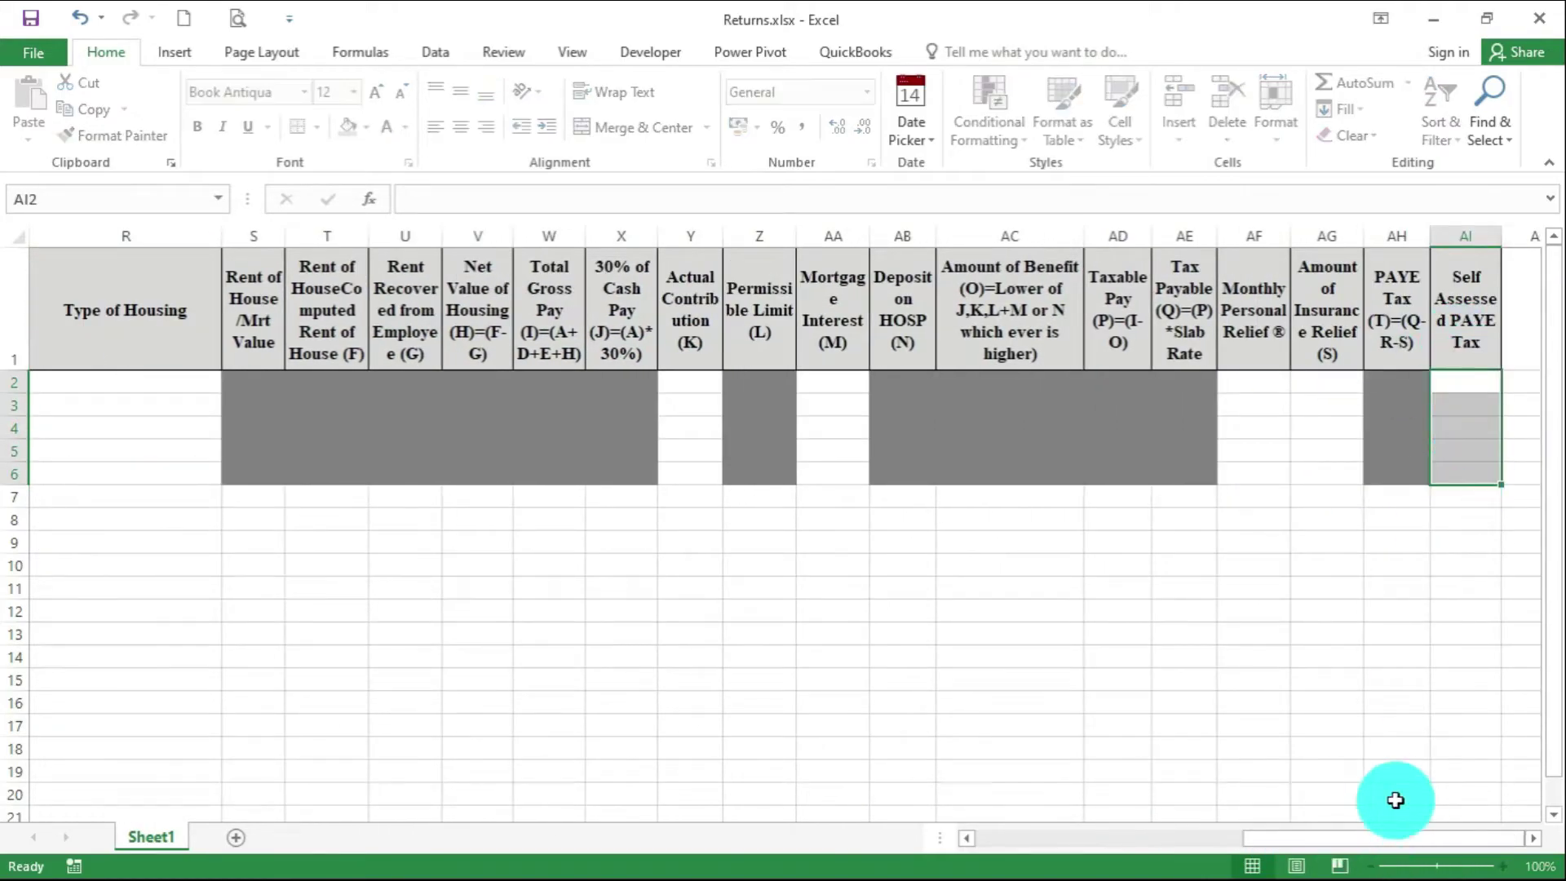
{"action": "left_click_drag", "start_coordinate": [1388, 835], "coordinate": [841, 756]}
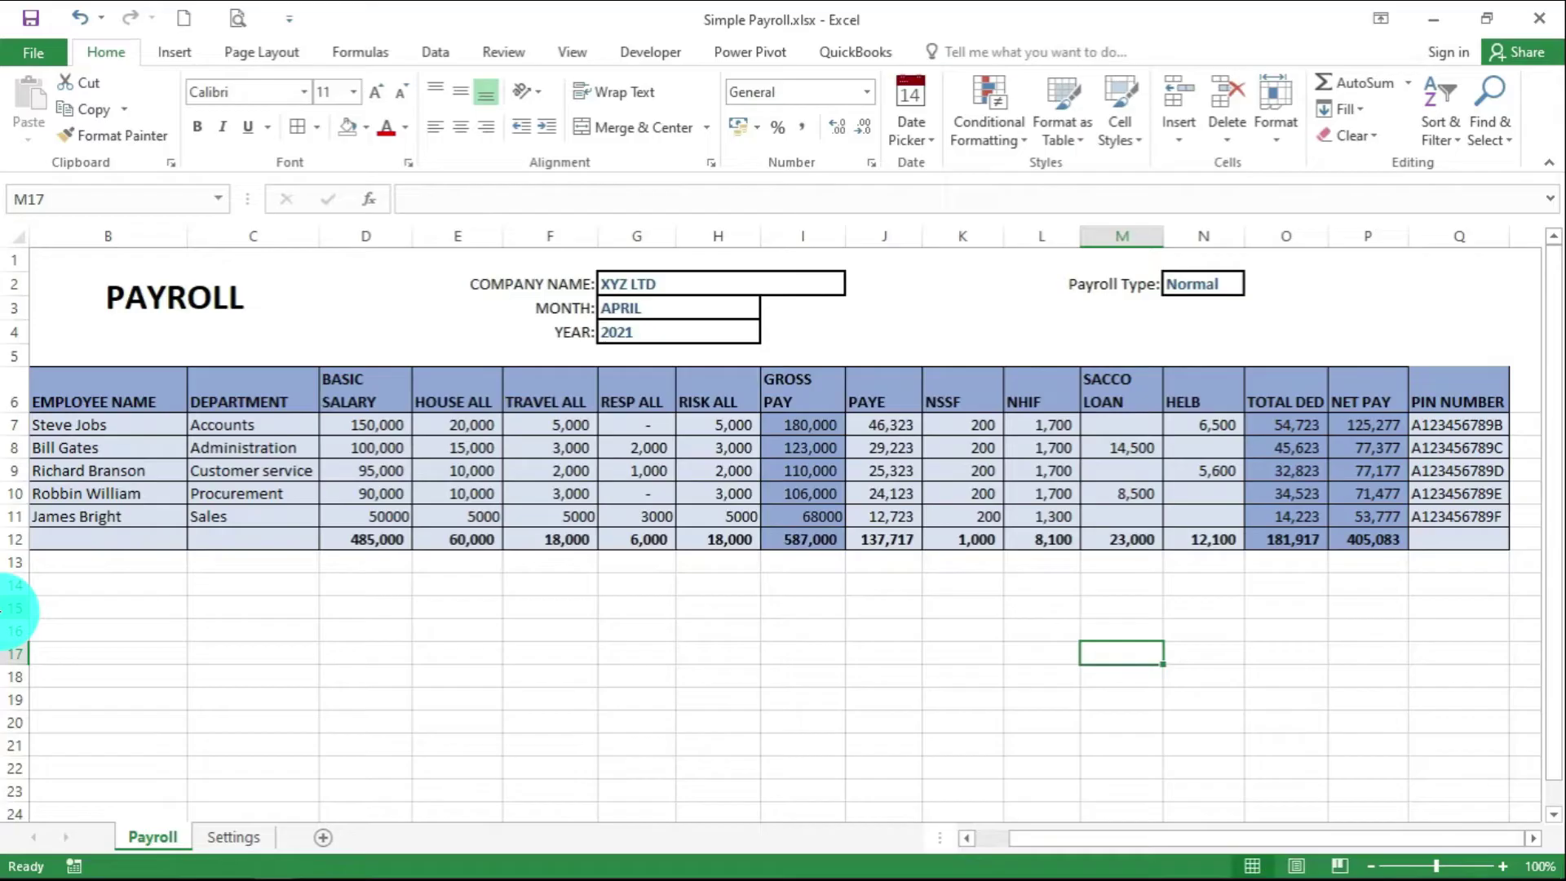
Paste the five PINs from Simple Payroll Q7:Q11 into Returns A2 as values only
{"action": "left_click", "coordinate": [163, 832]}
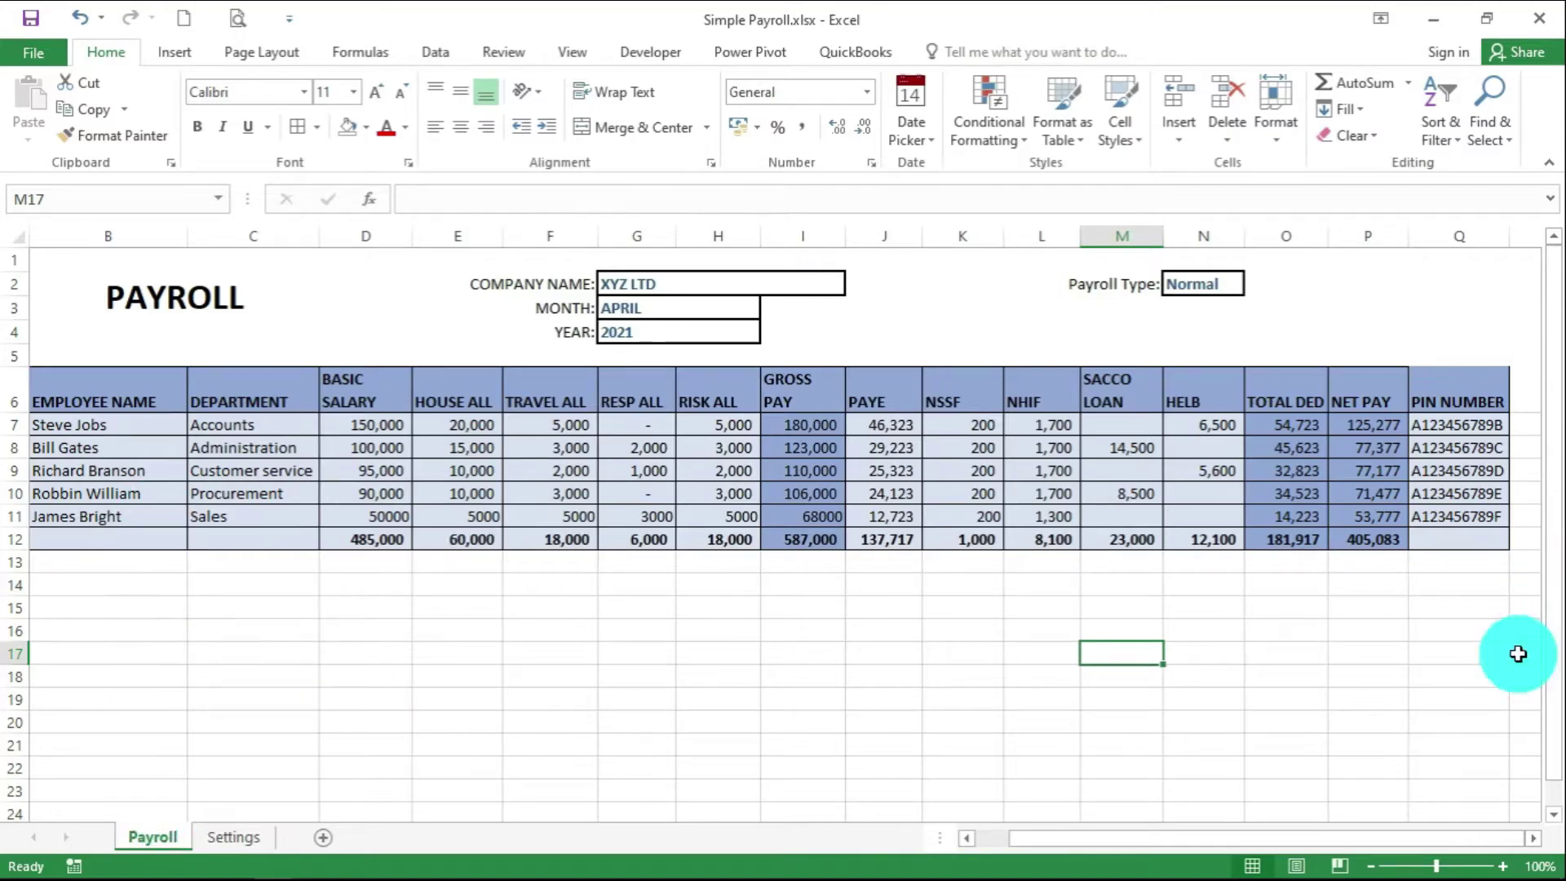
{"action": "left_click_drag", "start_coordinate": [1456, 425], "coordinate": [1458, 516]}
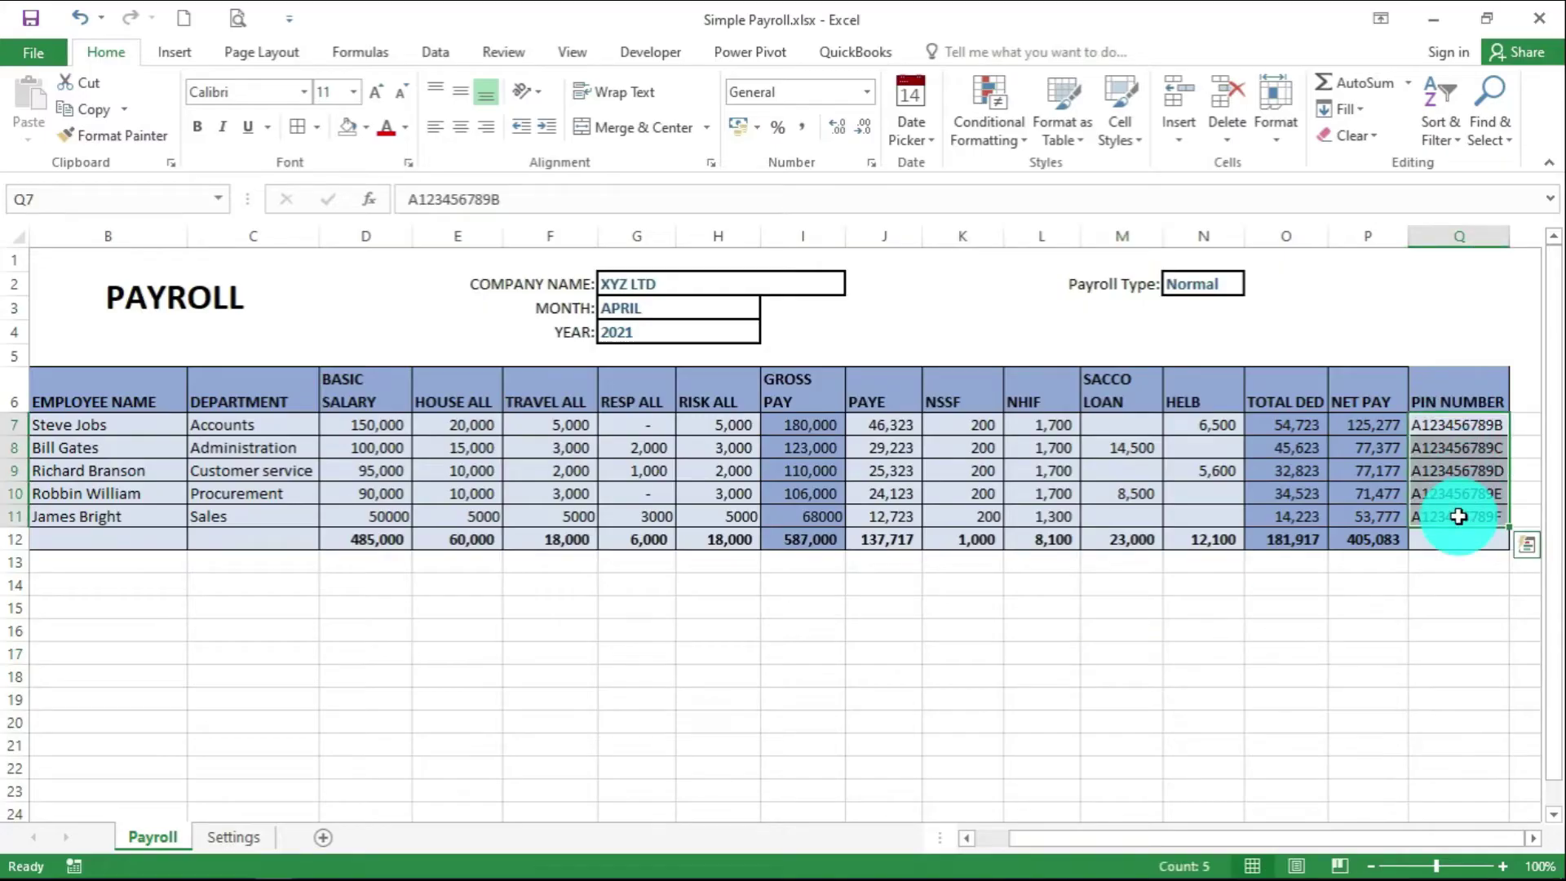
{"action": "key", "text": "ctrl+c"}
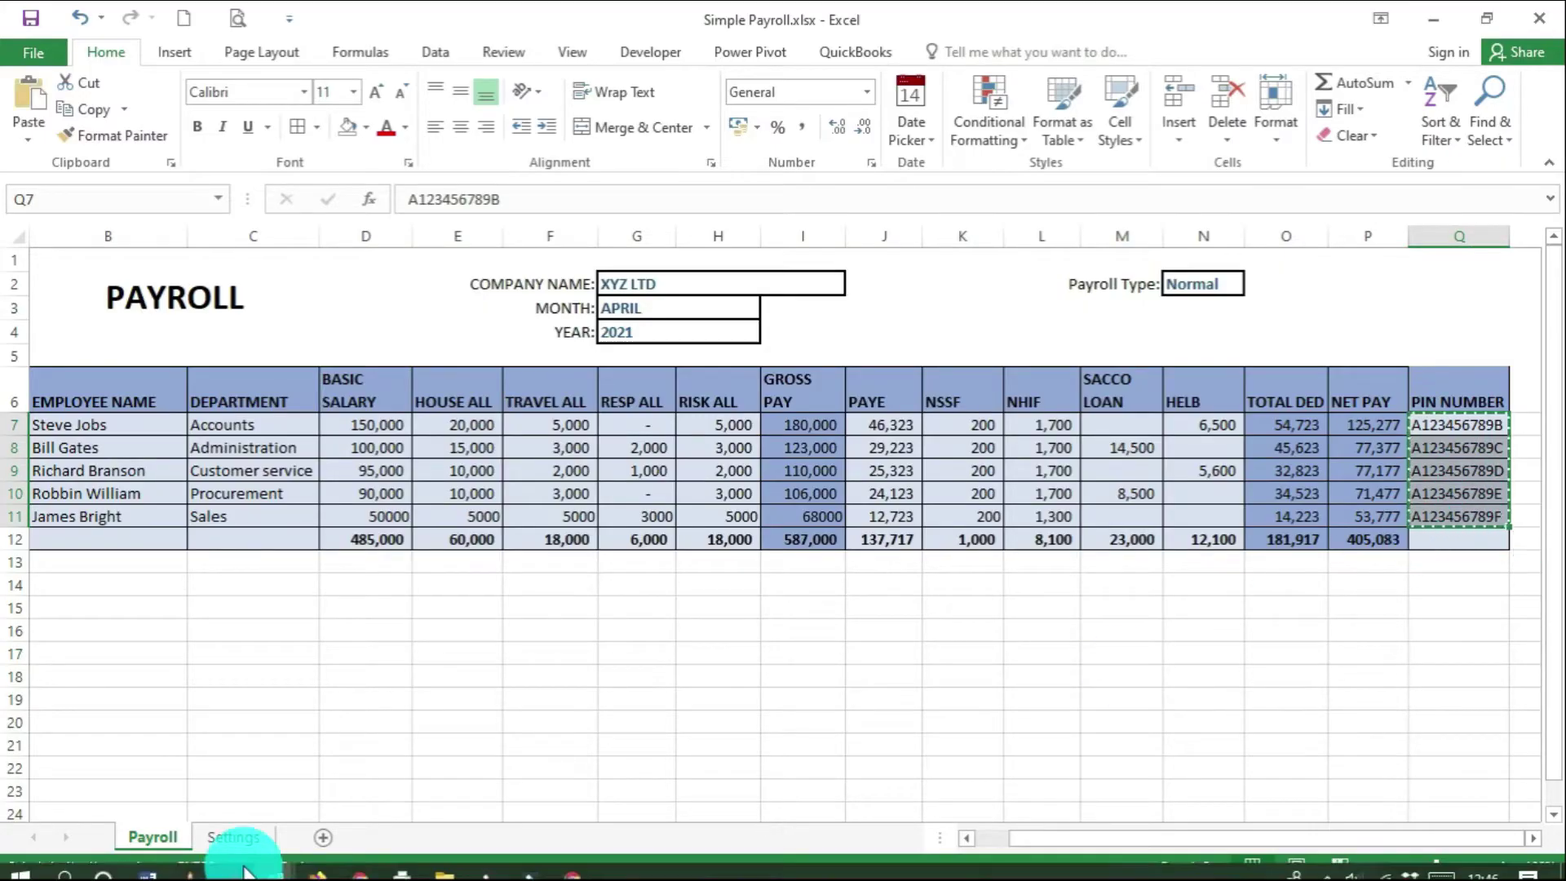
{"action": "mouse_move", "coordinate": [275, 863]}
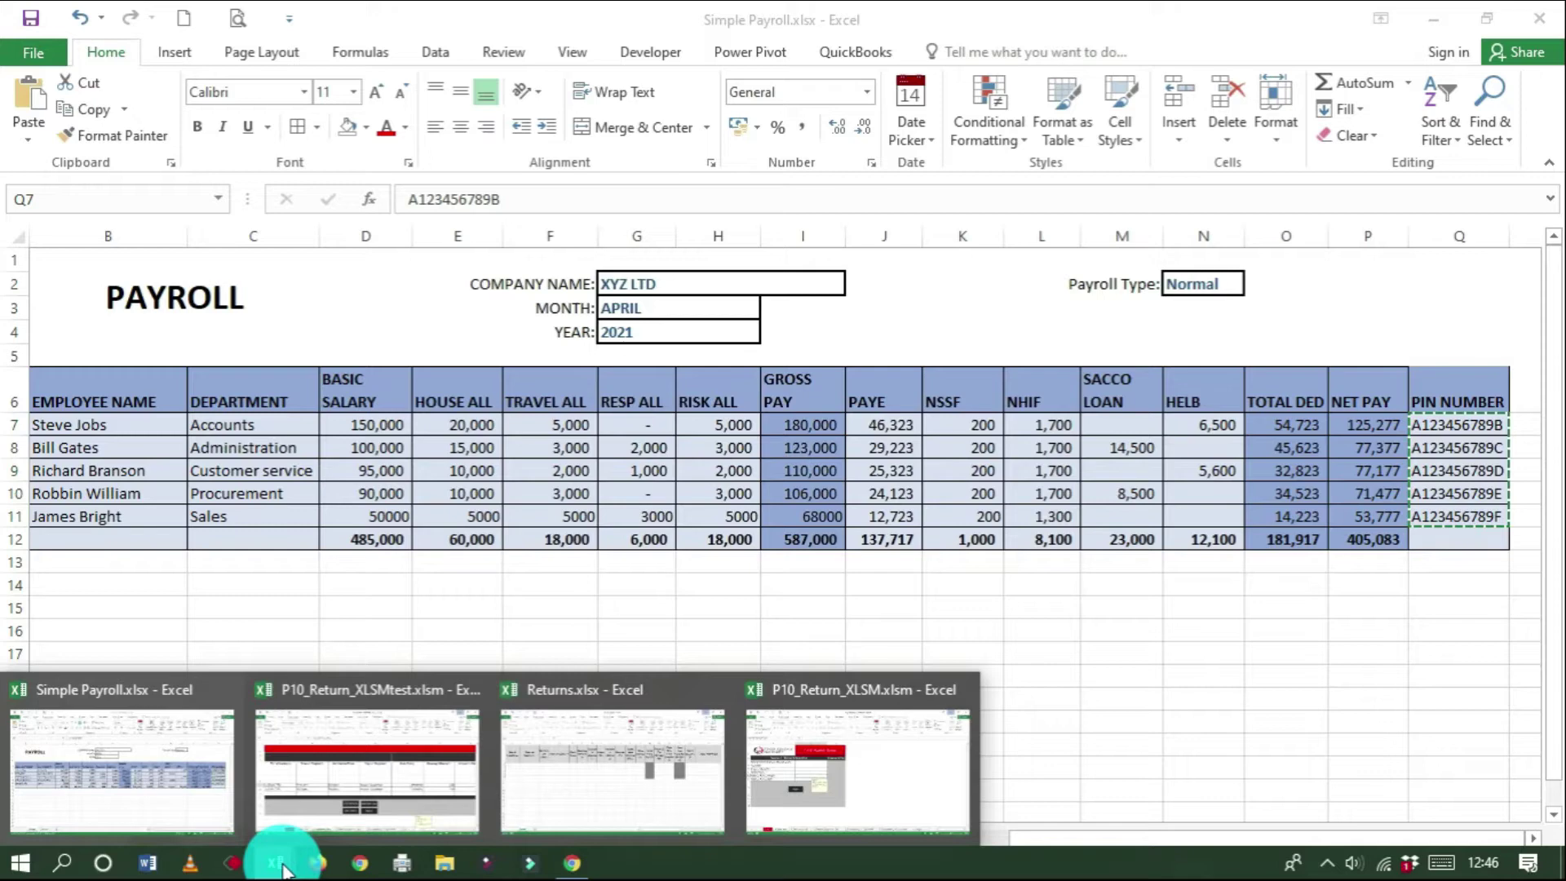
{"action": "left_click", "coordinate": [603, 786]}
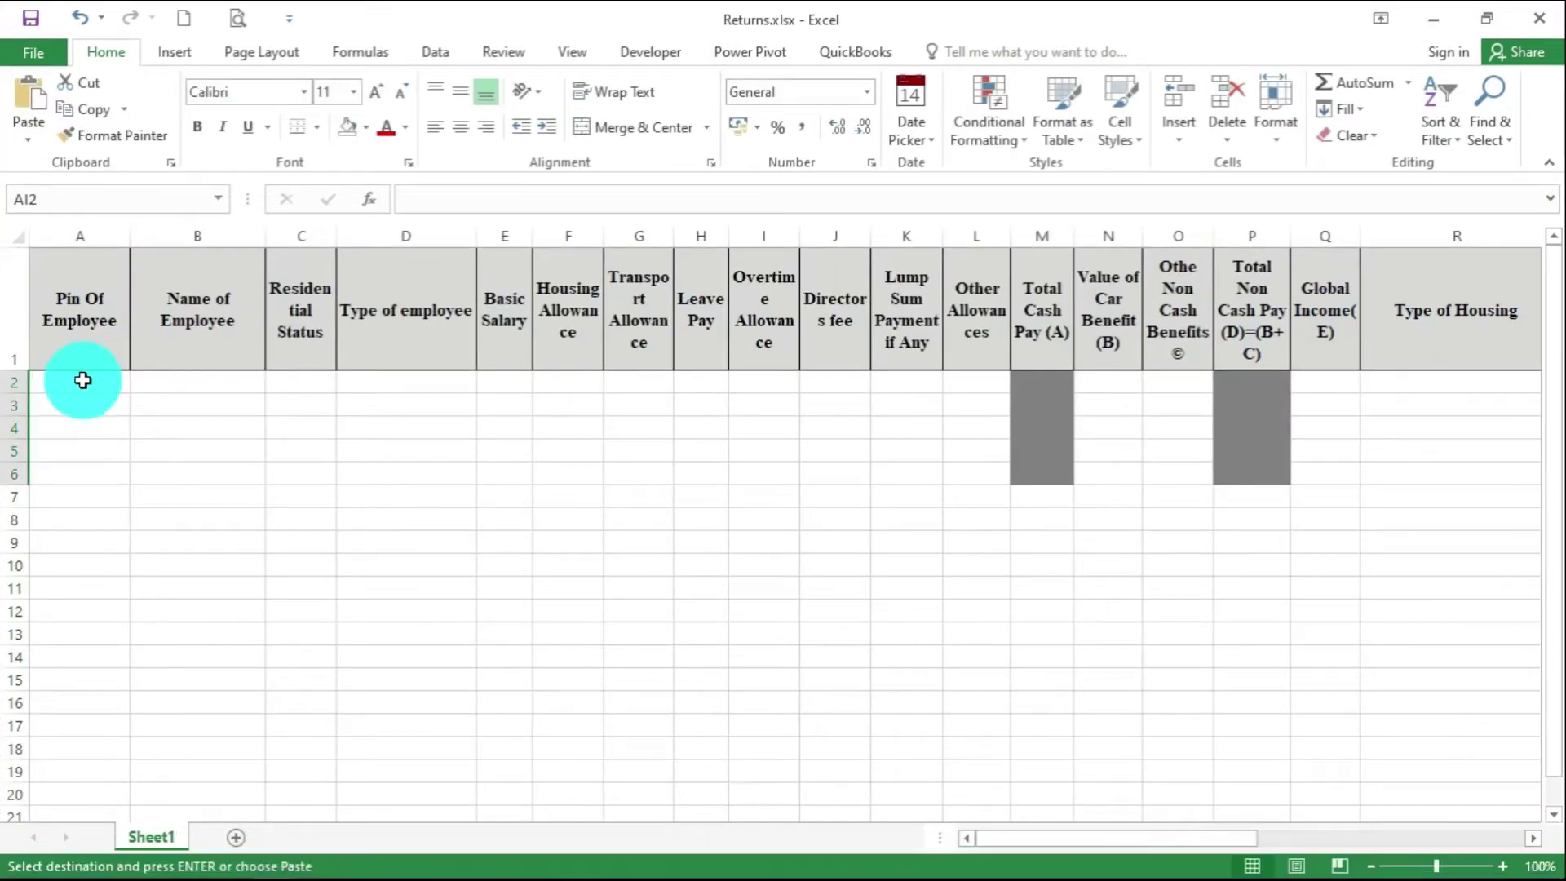
{"action": "left_click", "coordinate": [90, 388]}
{"action": "right_click", "coordinate": [90, 387]}
{"action": "left_click", "coordinate": [152, 522]}
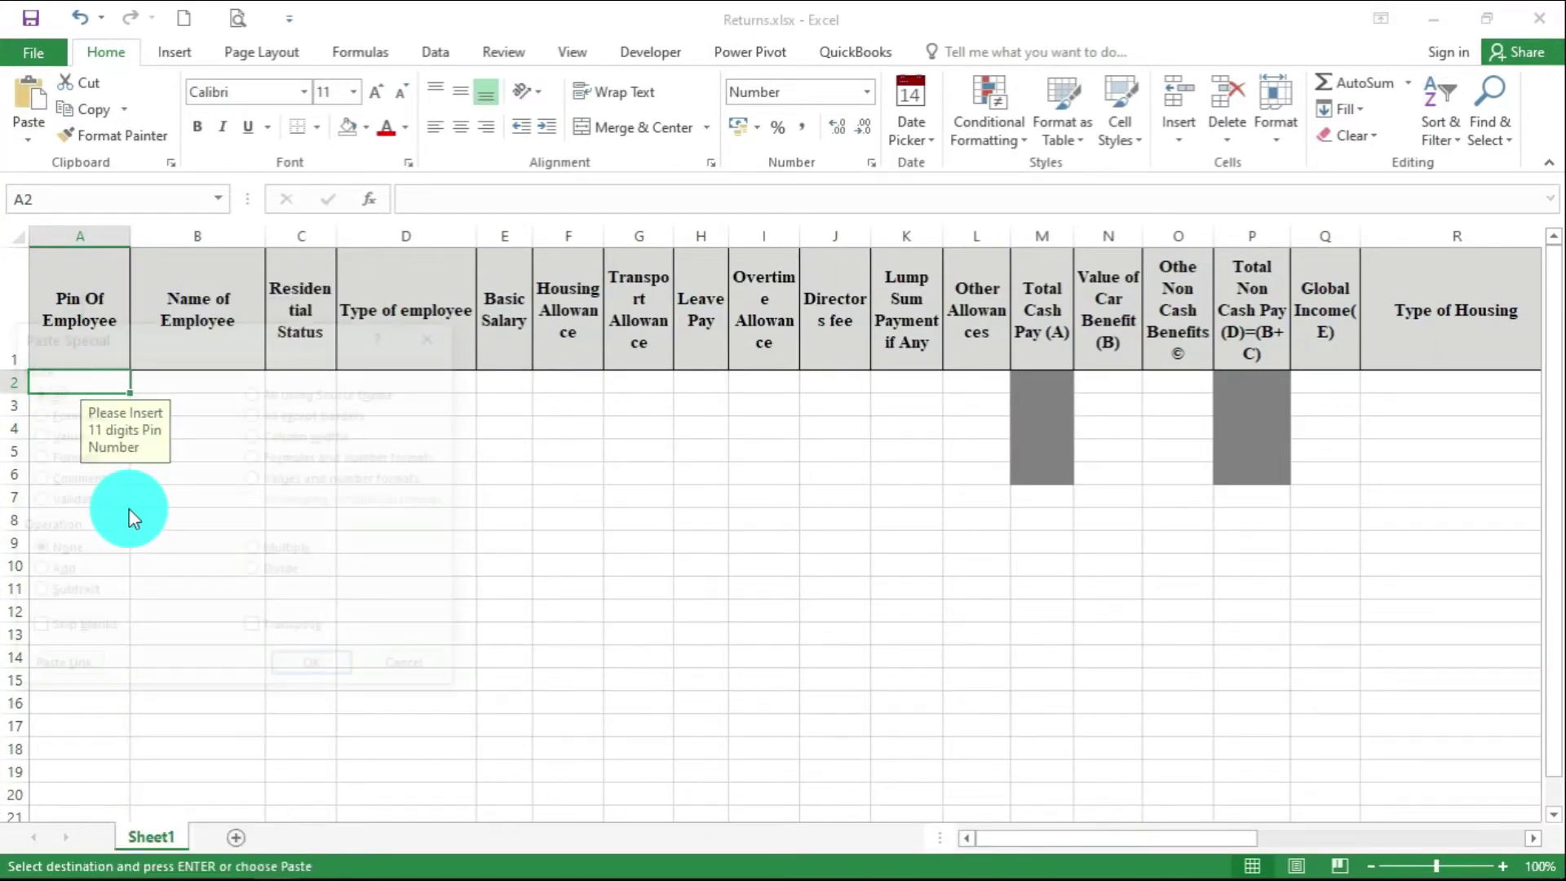
{"action": "left_click", "coordinate": [71, 436]}
{"action": "left_click", "coordinate": [311, 671]}
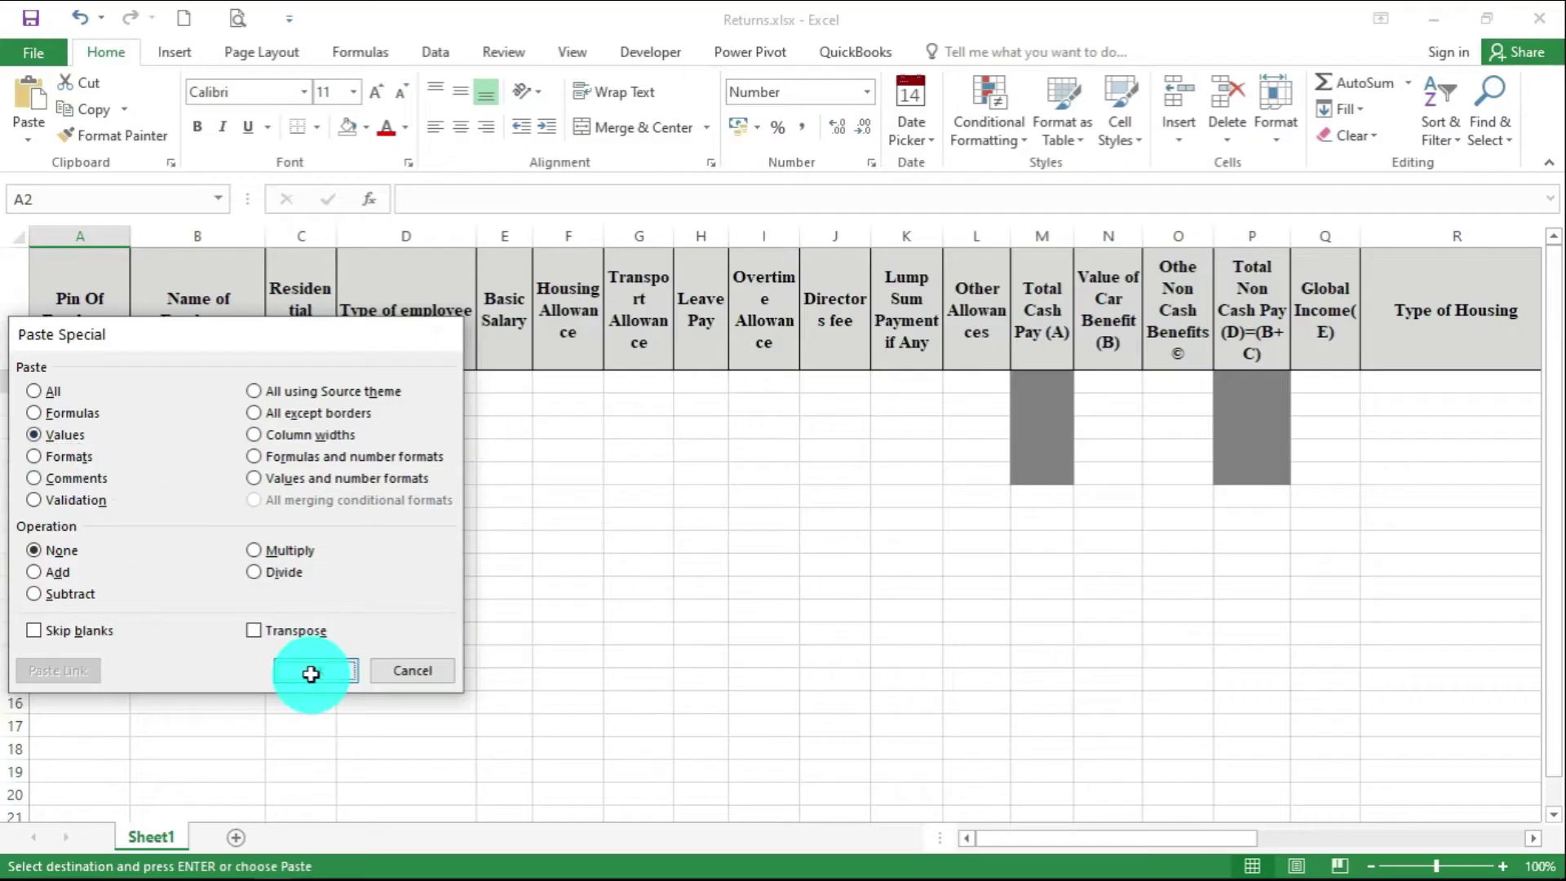
{"action": "left_click", "coordinate": [427, 587]}
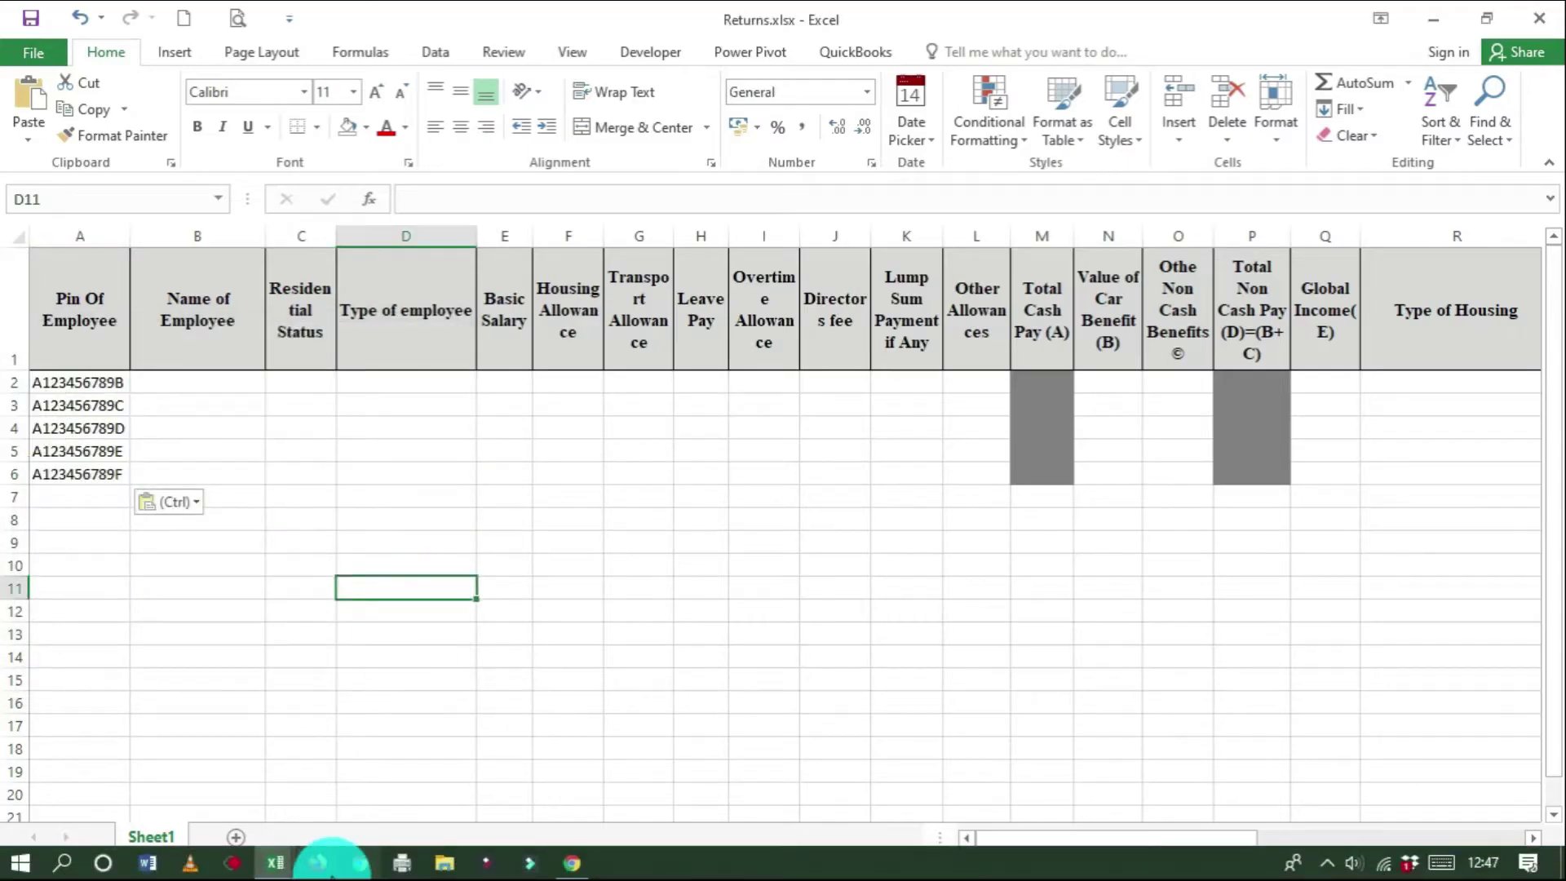
Paste the five employee names from Simple Payroll B7:B11 into Returns B2 as values
{"action": "left_click", "coordinate": [275, 863]}
{"action": "left_click", "coordinate": [194, 764]}
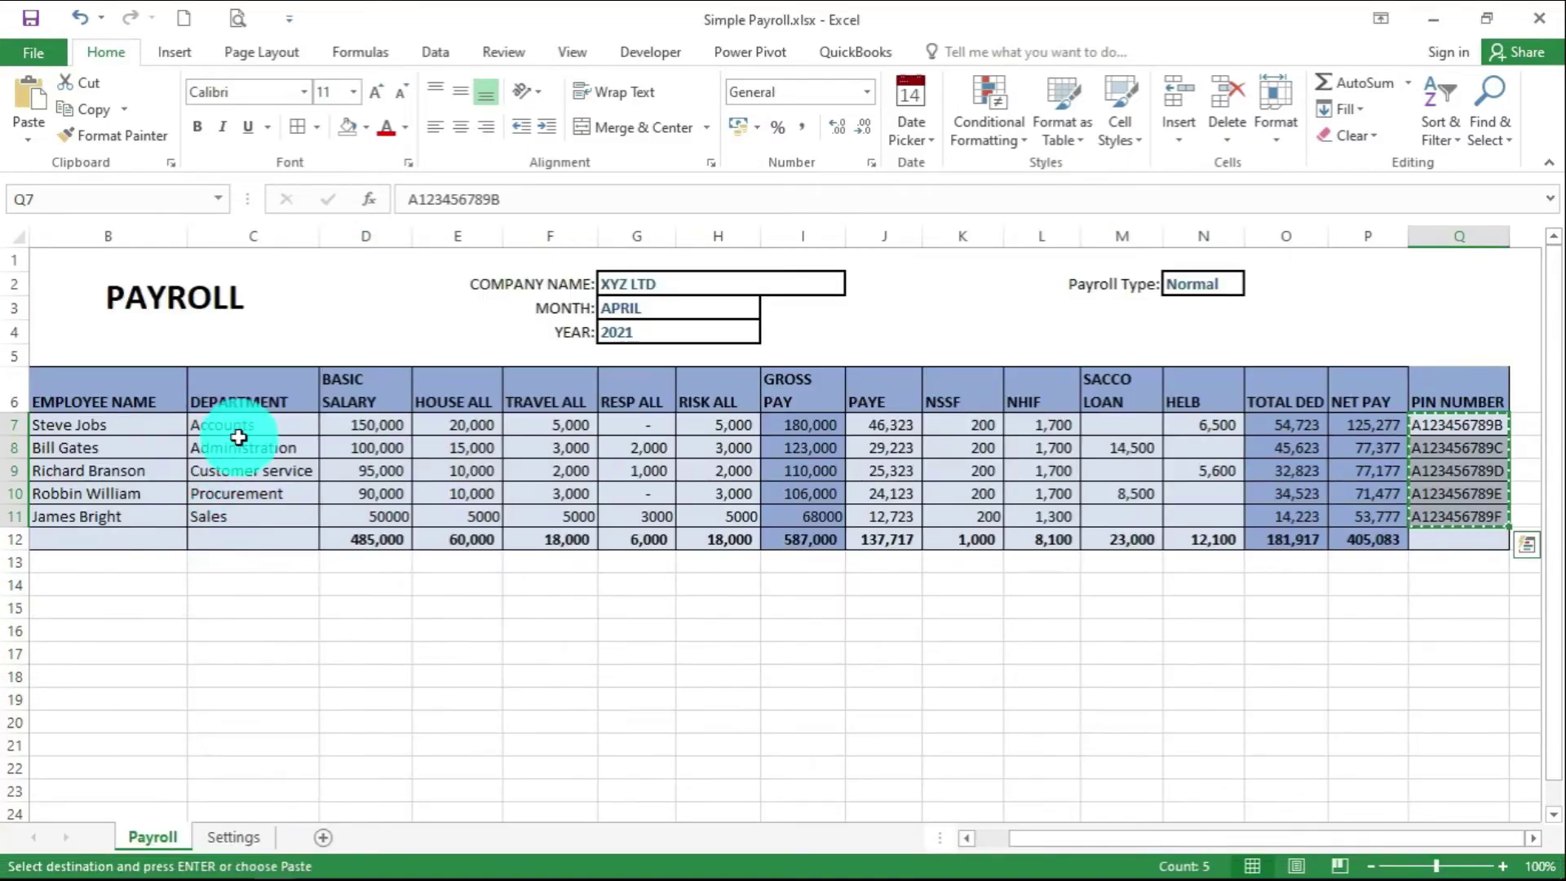
{"action": "left_click_drag", "start_coordinate": [118, 430], "coordinate": [127, 505]}
{"action": "key", "text": "ctrl+c"}
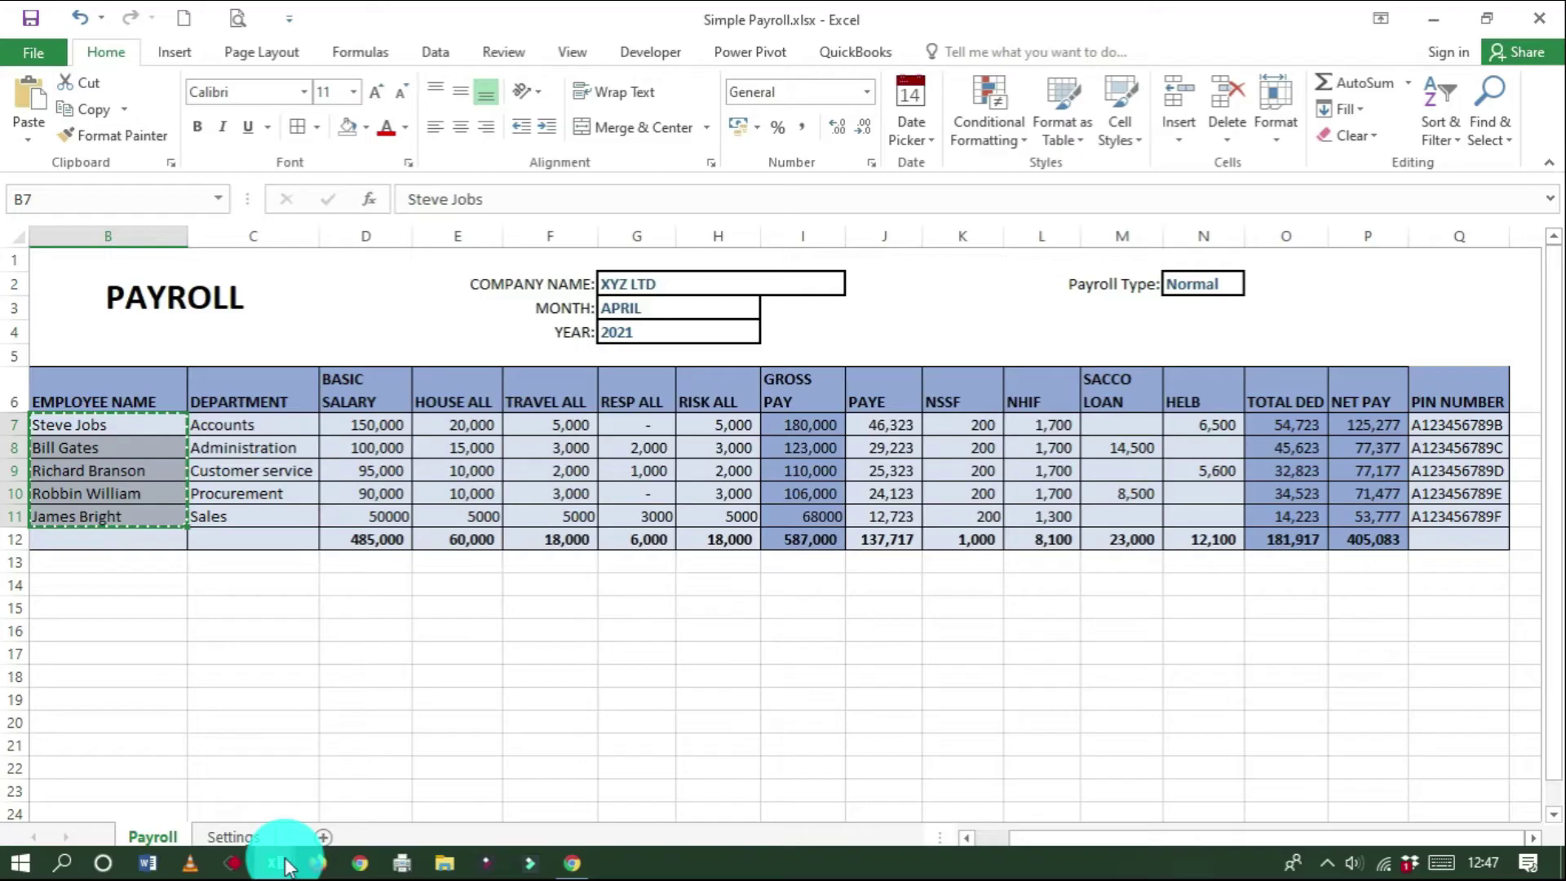
{"action": "mouse_move", "coordinate": [276, 863]}
{"action": "left_click", "coordinate": [526, 808]}
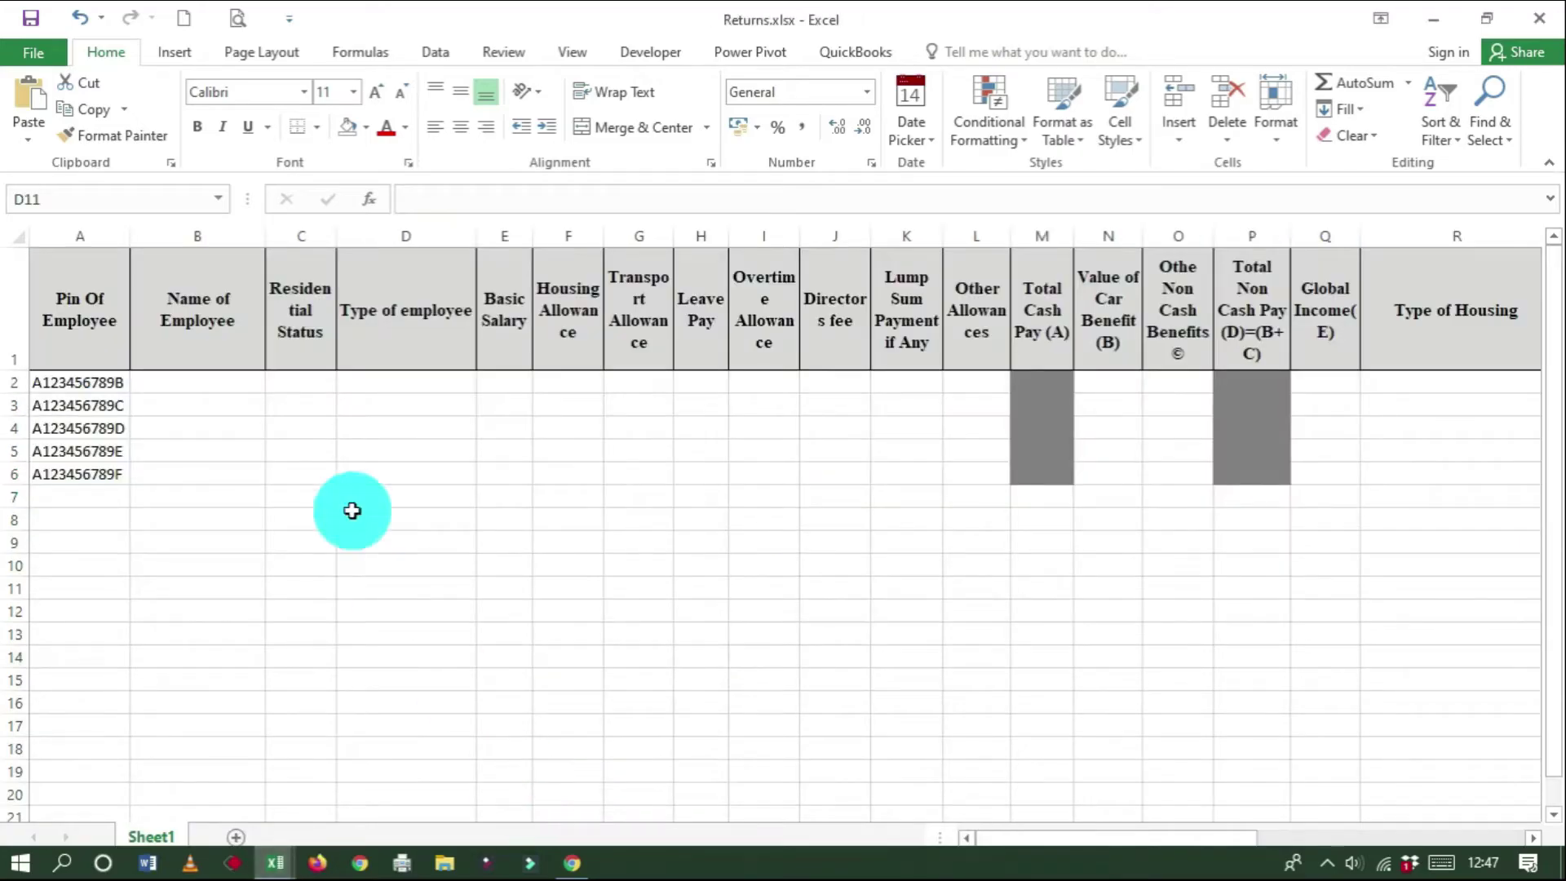
{"action": "left_click", "coordinate": [219, 383]}
{"action": "right_click", "coordinate": [219, 383]}
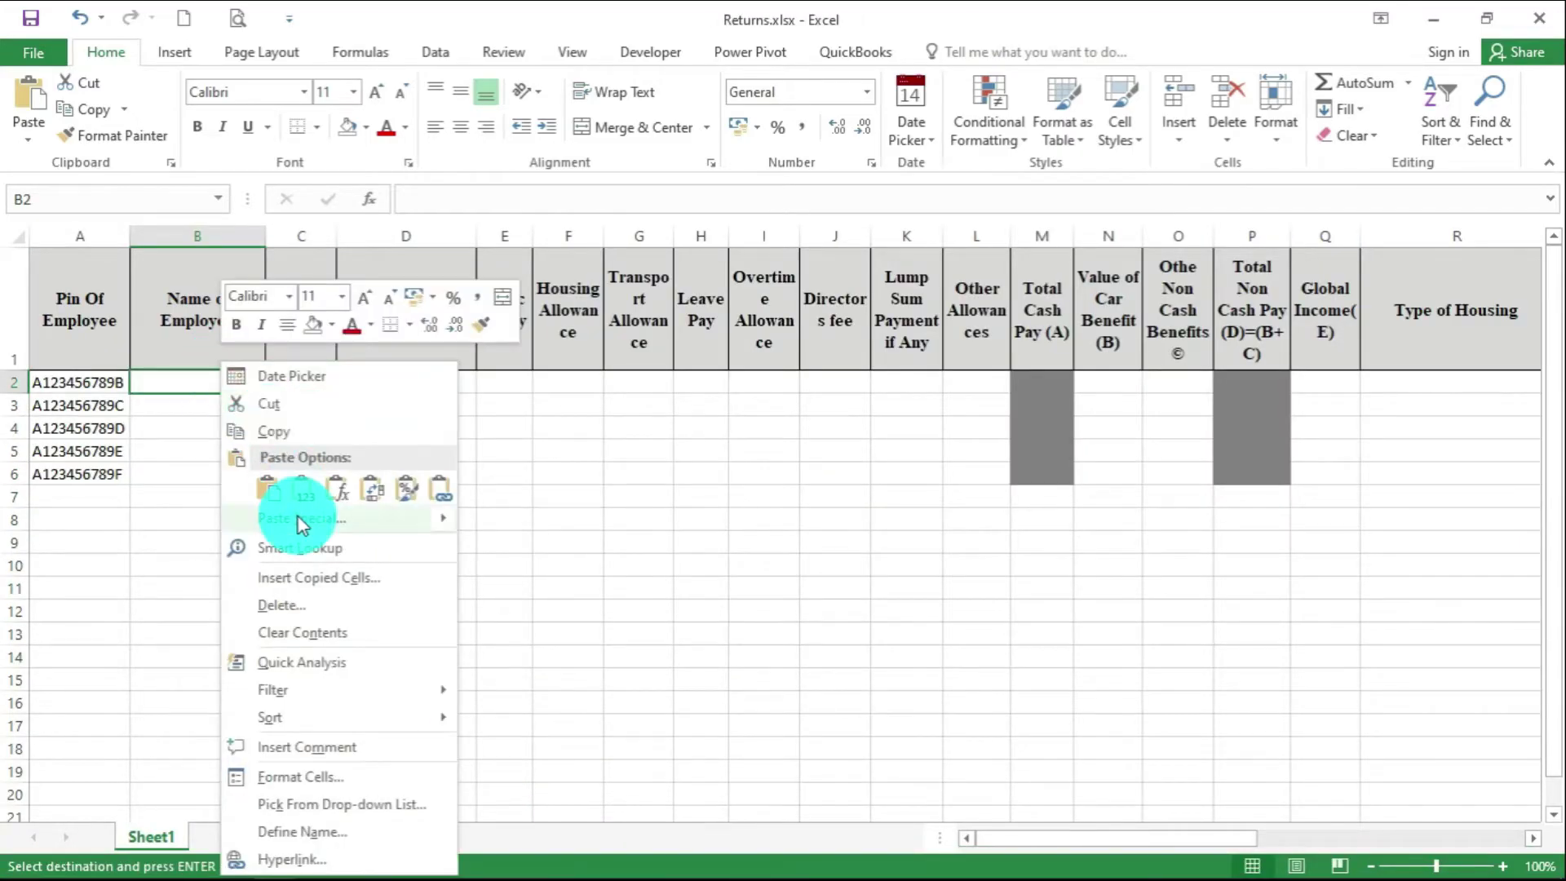
{"action": "left_click", "coordinate": [297, 514]}
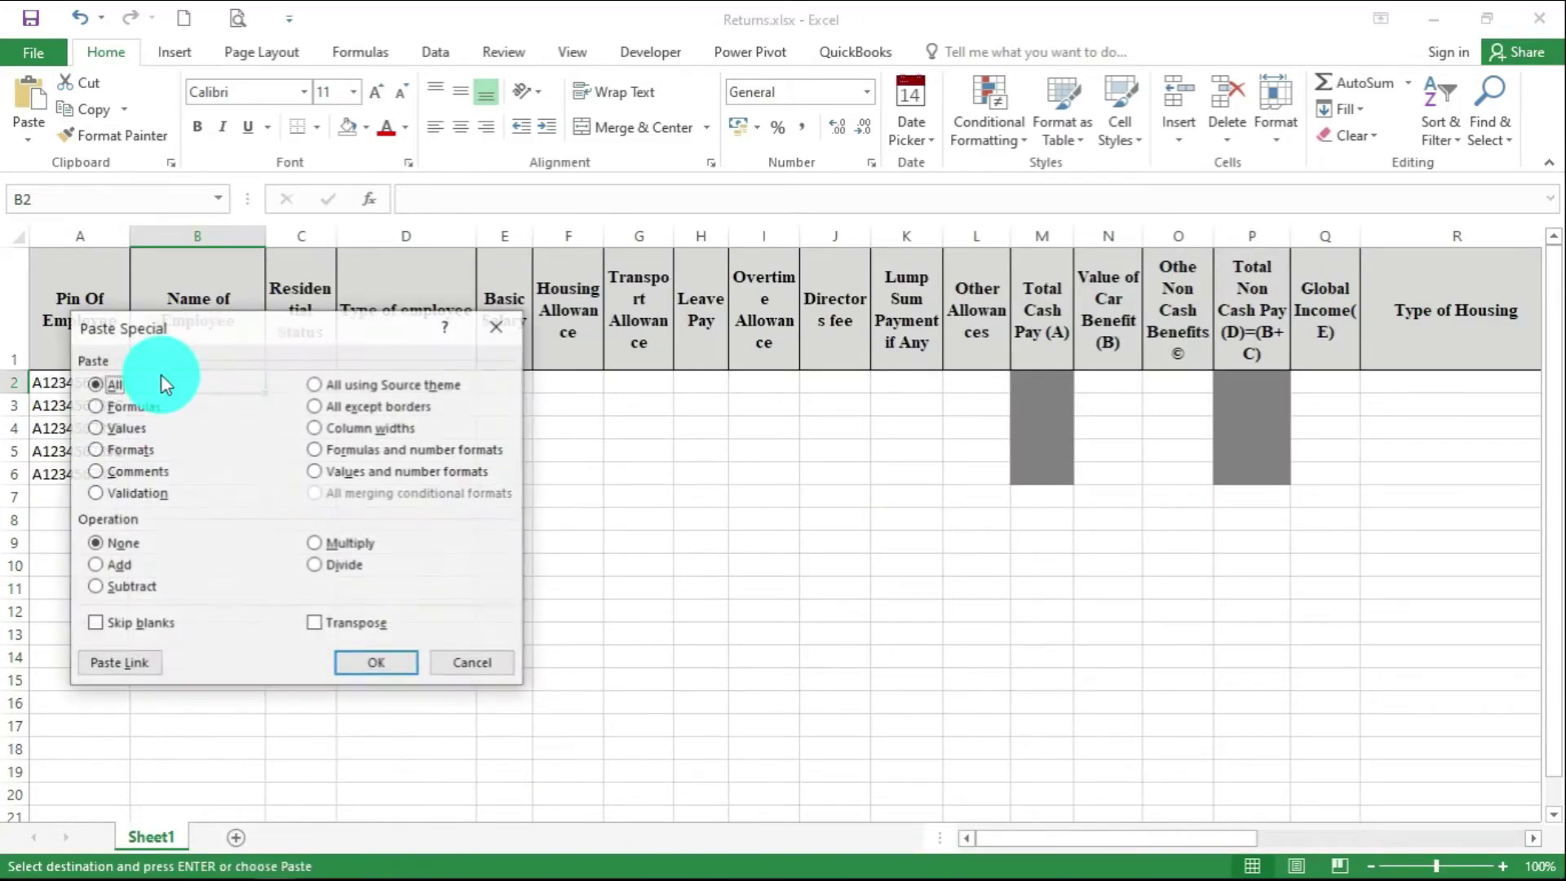
{"action": "left_click", "coordinate": [363, 663]}
{"action": "left_click", "coordinate": [382, 585]}
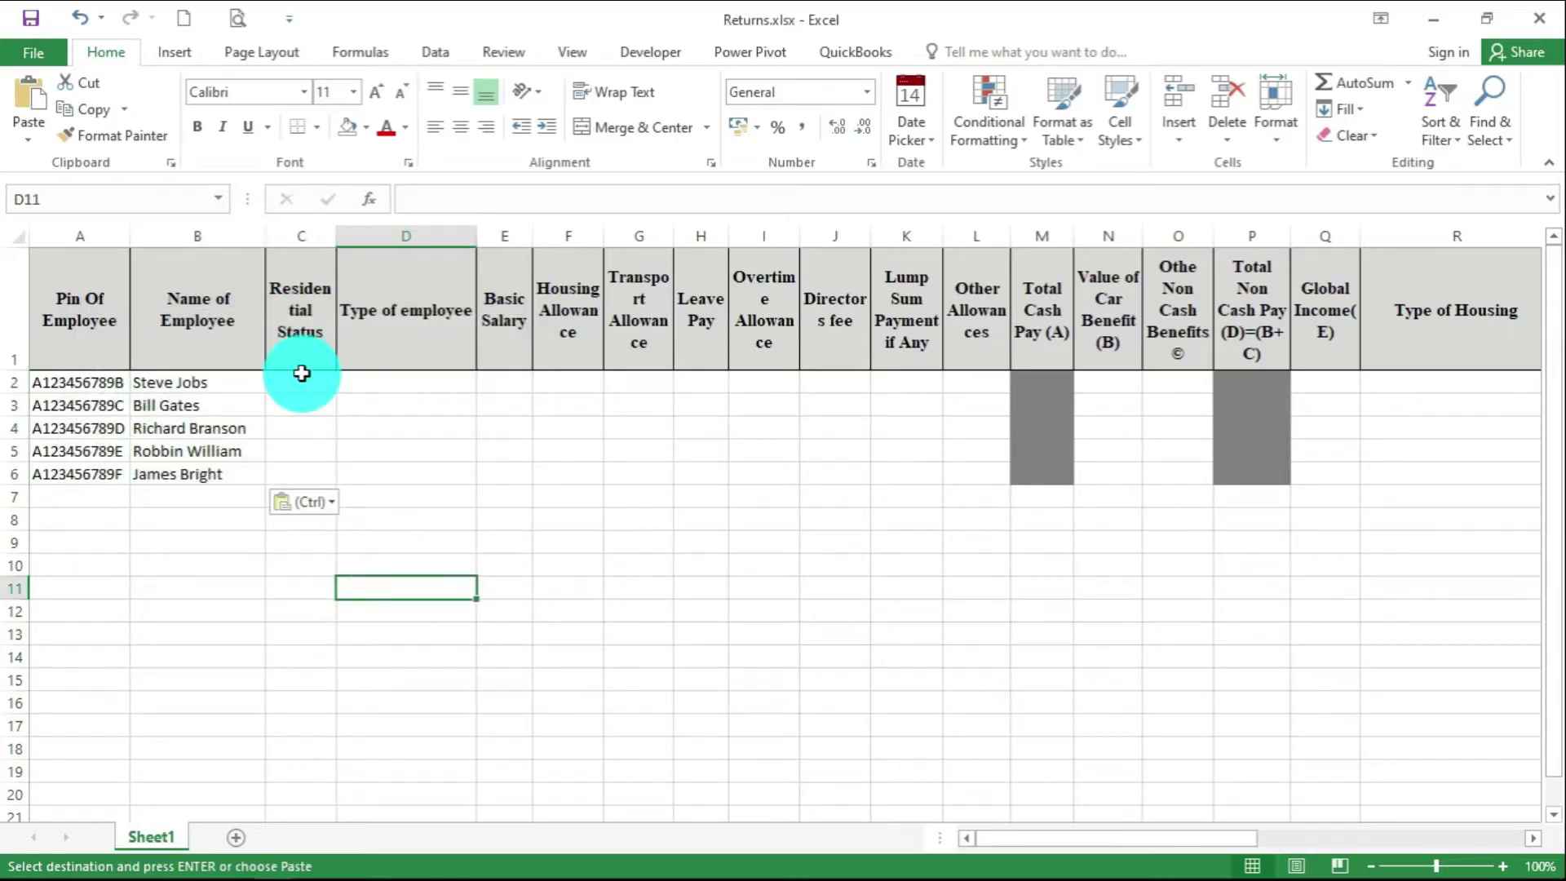
{"action": "left_click_drag", "start_coordinate": [302, 373], "coordinate": [405, 470]}
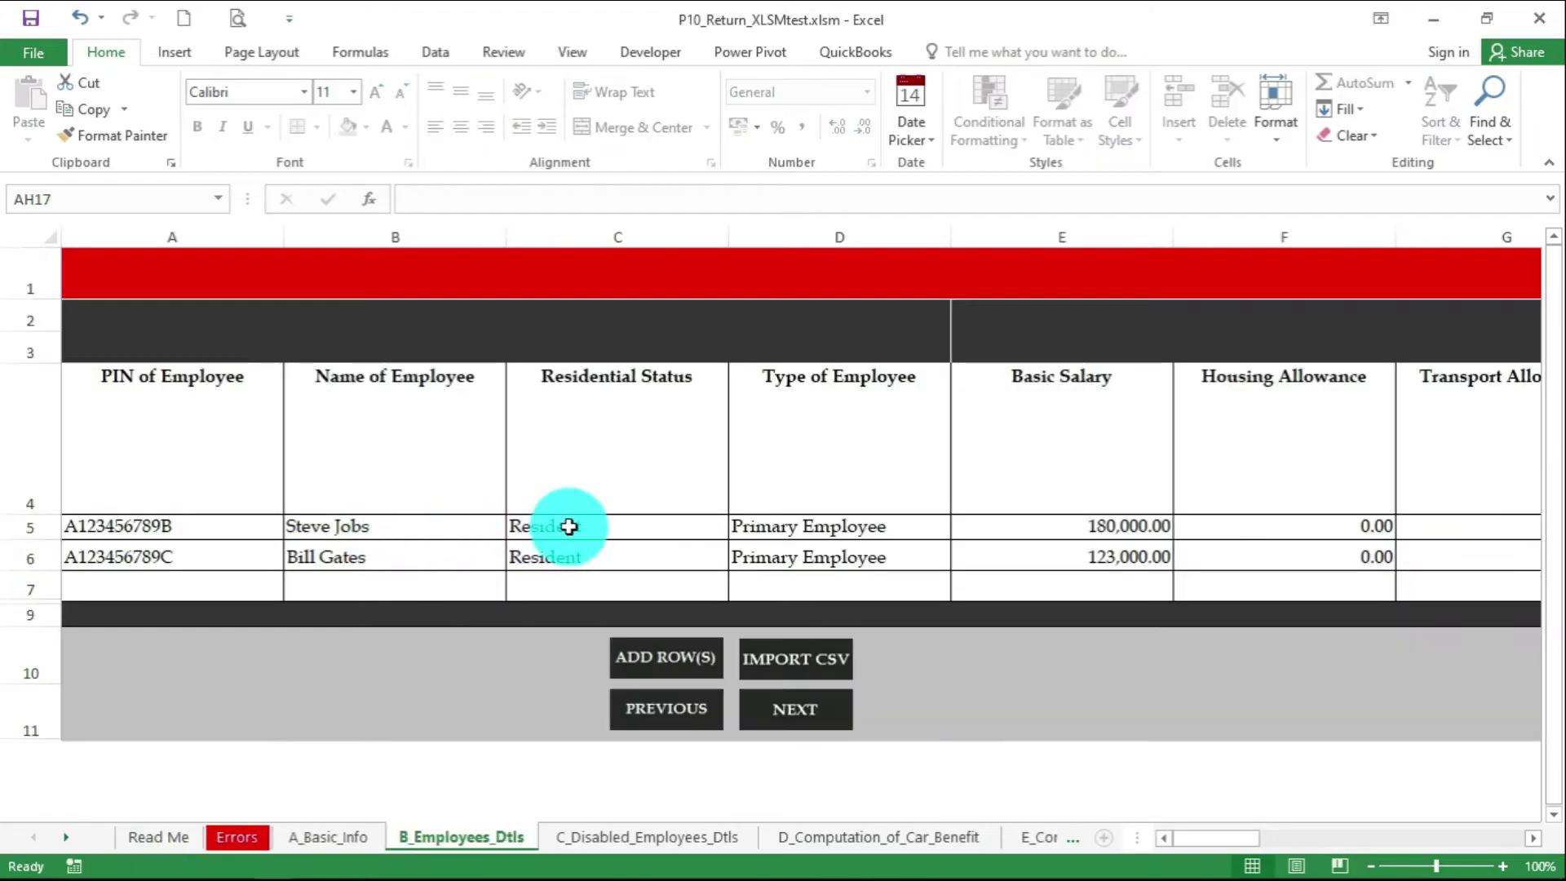
{"action": "left_click_drag", "start_coordinate": [567, 526], "coordinate": [812, 555]}
Keep Resident in C5 and Primary Employee in D5 using the B_Employees_Dtls dropdowns
{"action": "left_click", "coordinate": [737, 530]}
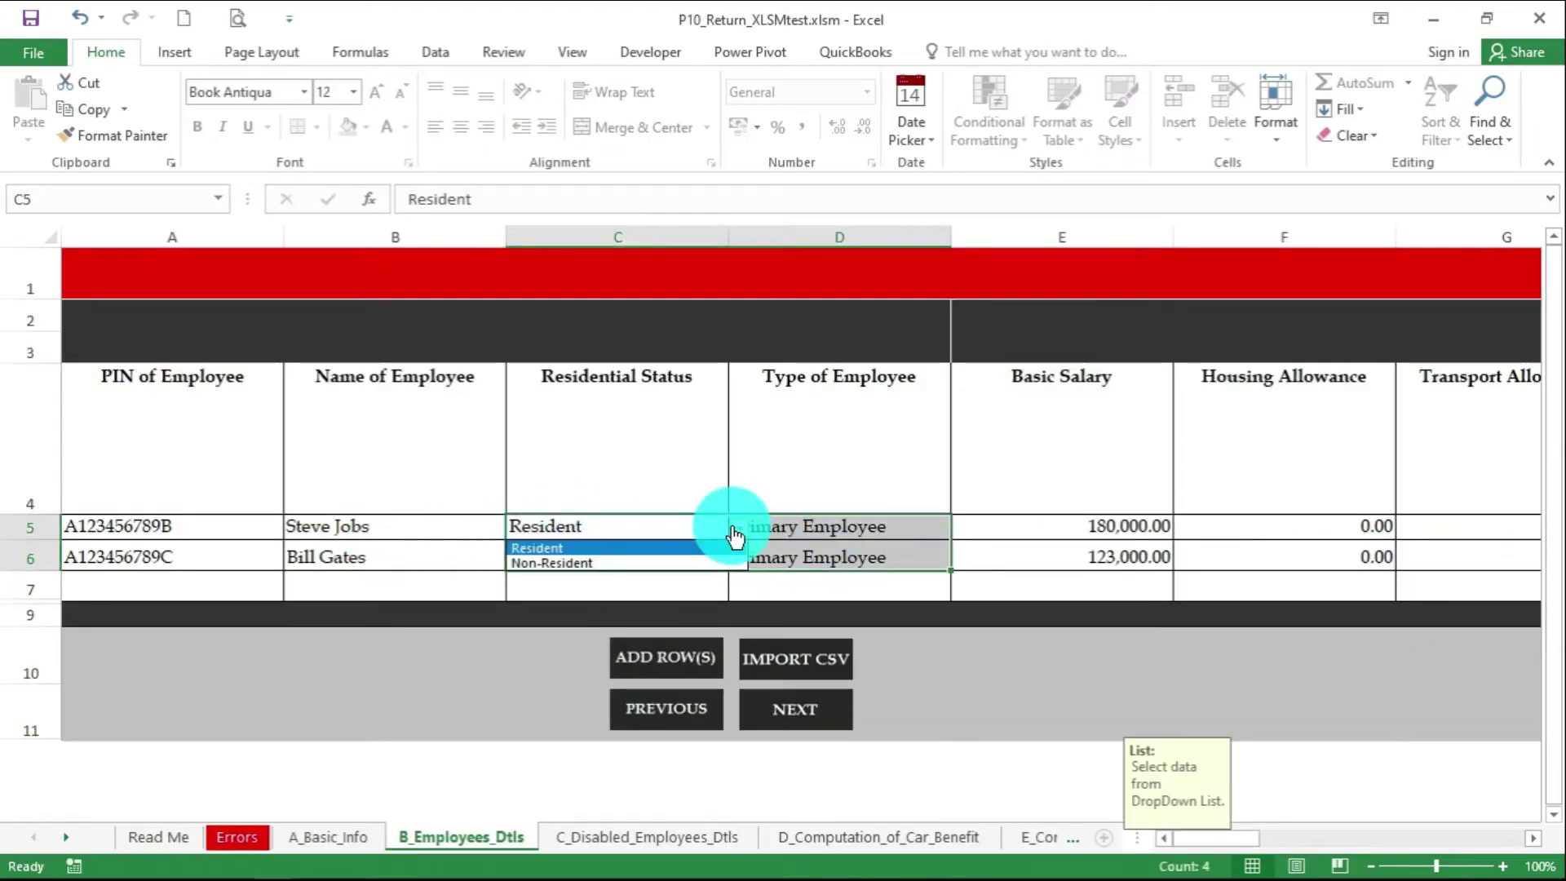
{"action": "left_click", "coordinate": [668, 550]}
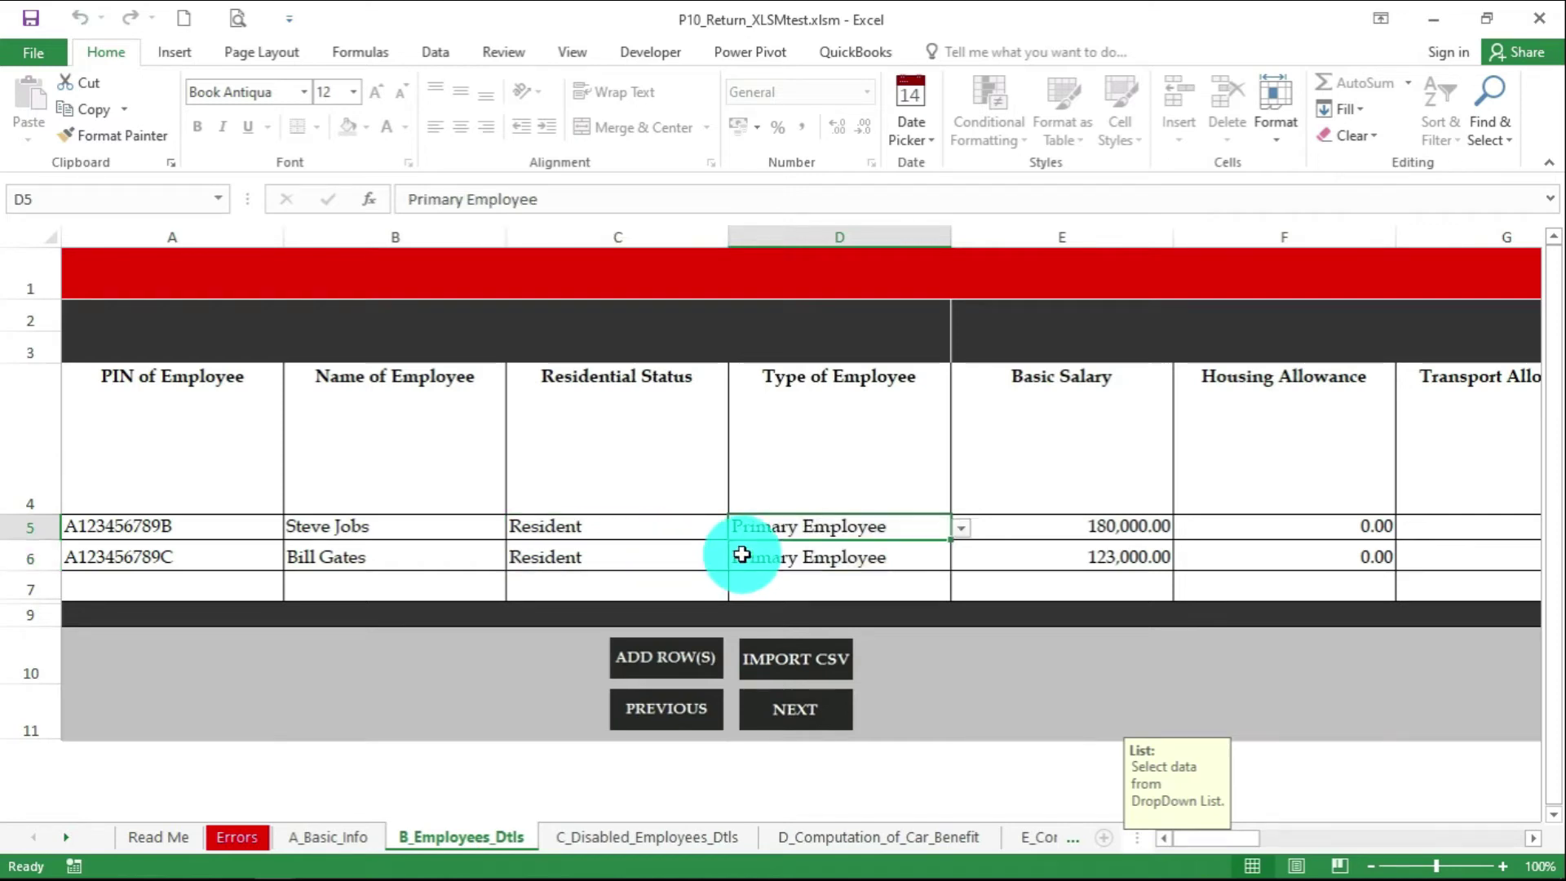
{"action": "left_click", "coordinate": [963, 530]}
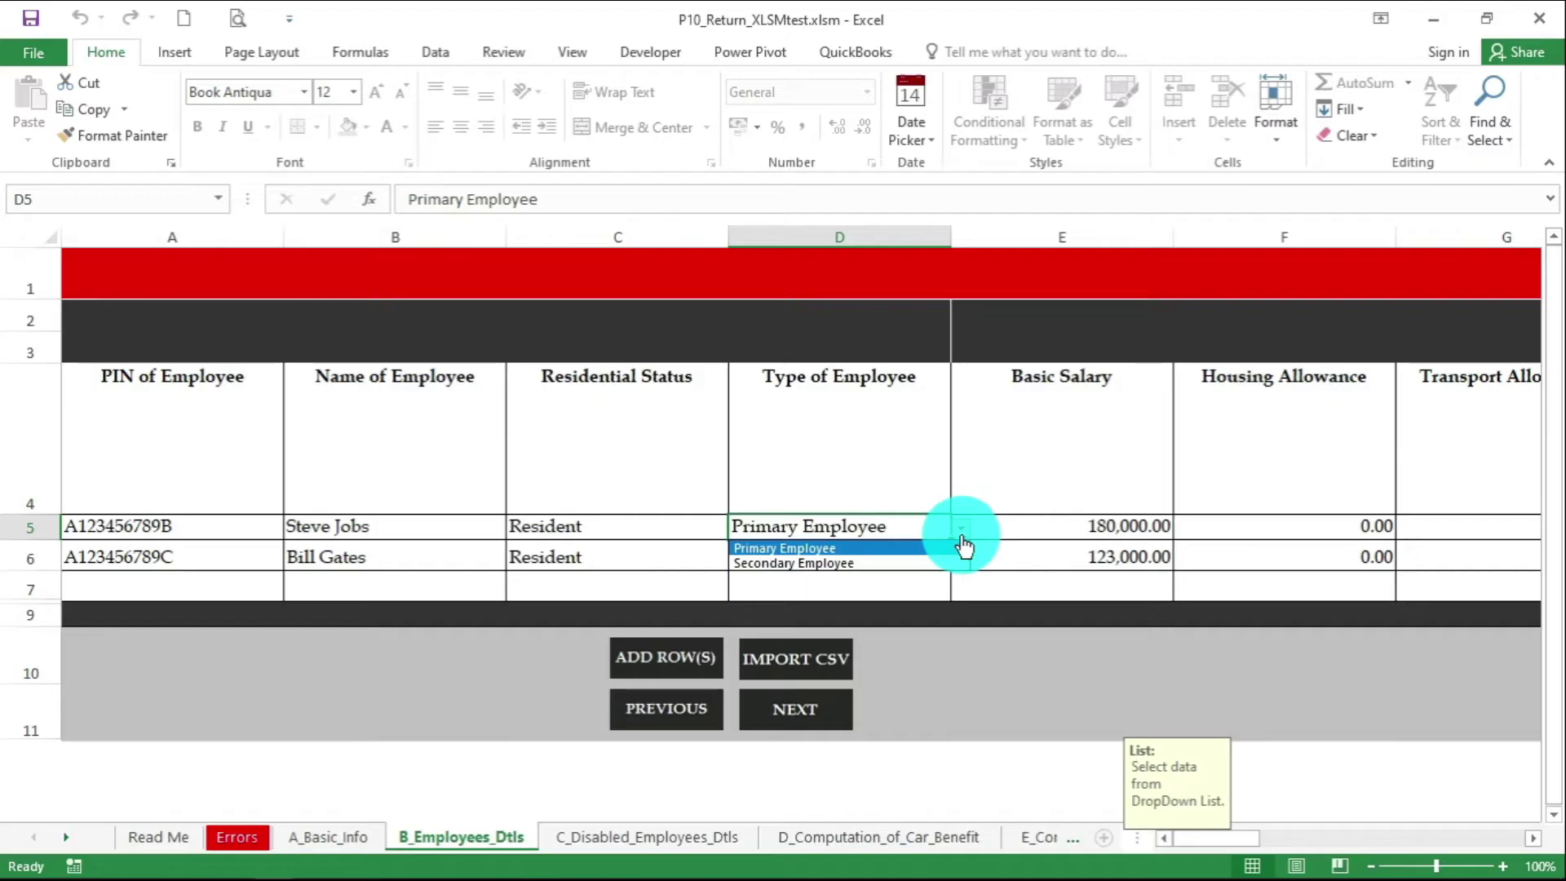
{"action": "left_click", "coordinate": [911, 549]}
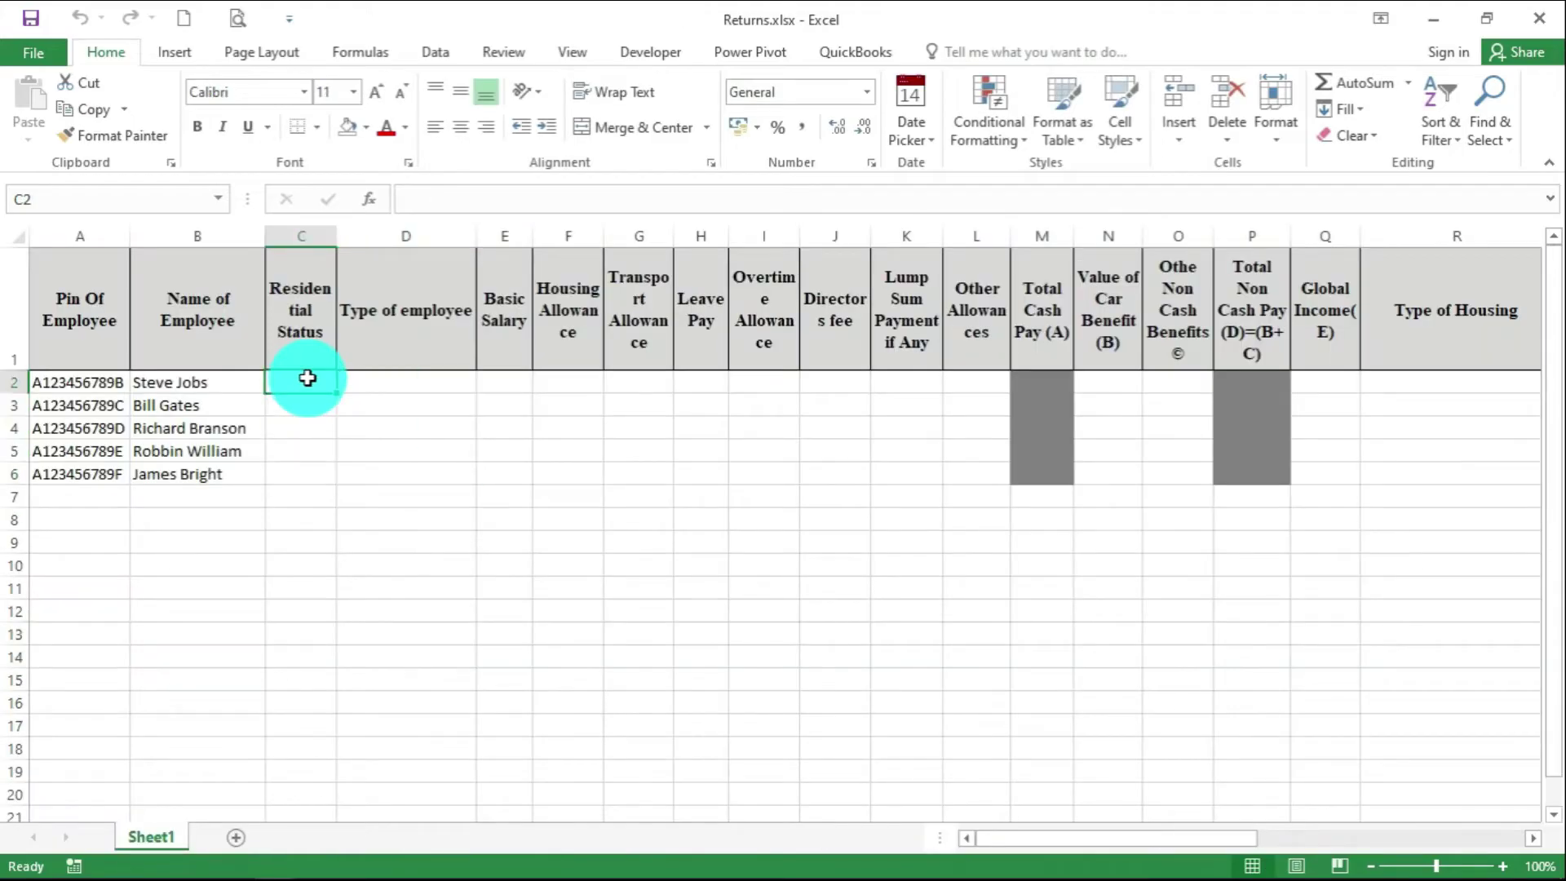
Enter Resident in C2 and Primary Employee in D2, then fill both down to row 6
{"action": "type", "text": "Resident"}
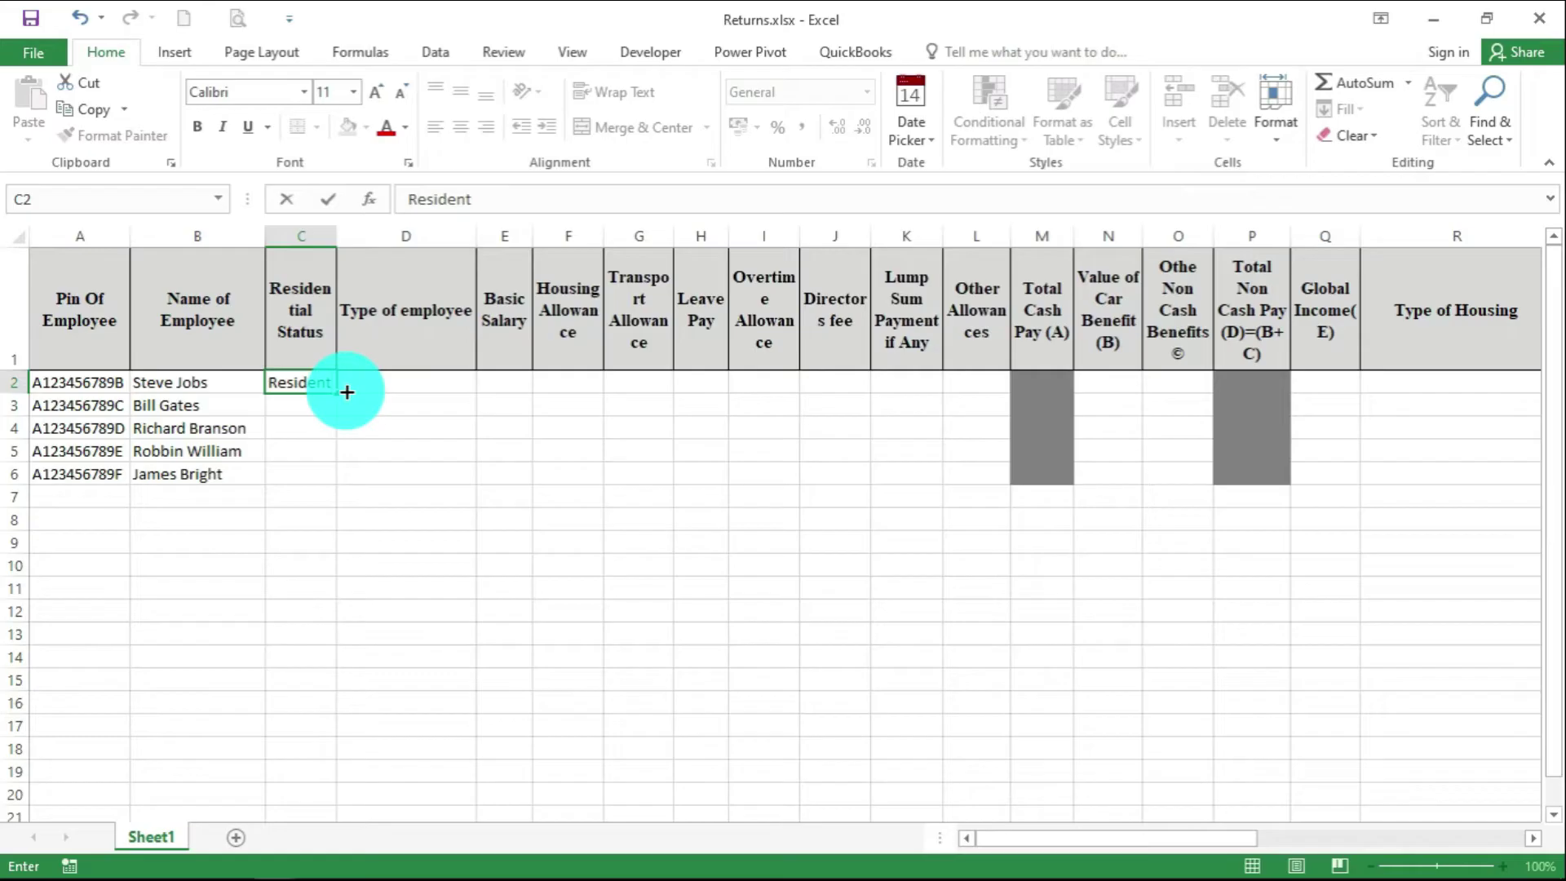
{"action": "left_click", "coordinate": [375, 394]}
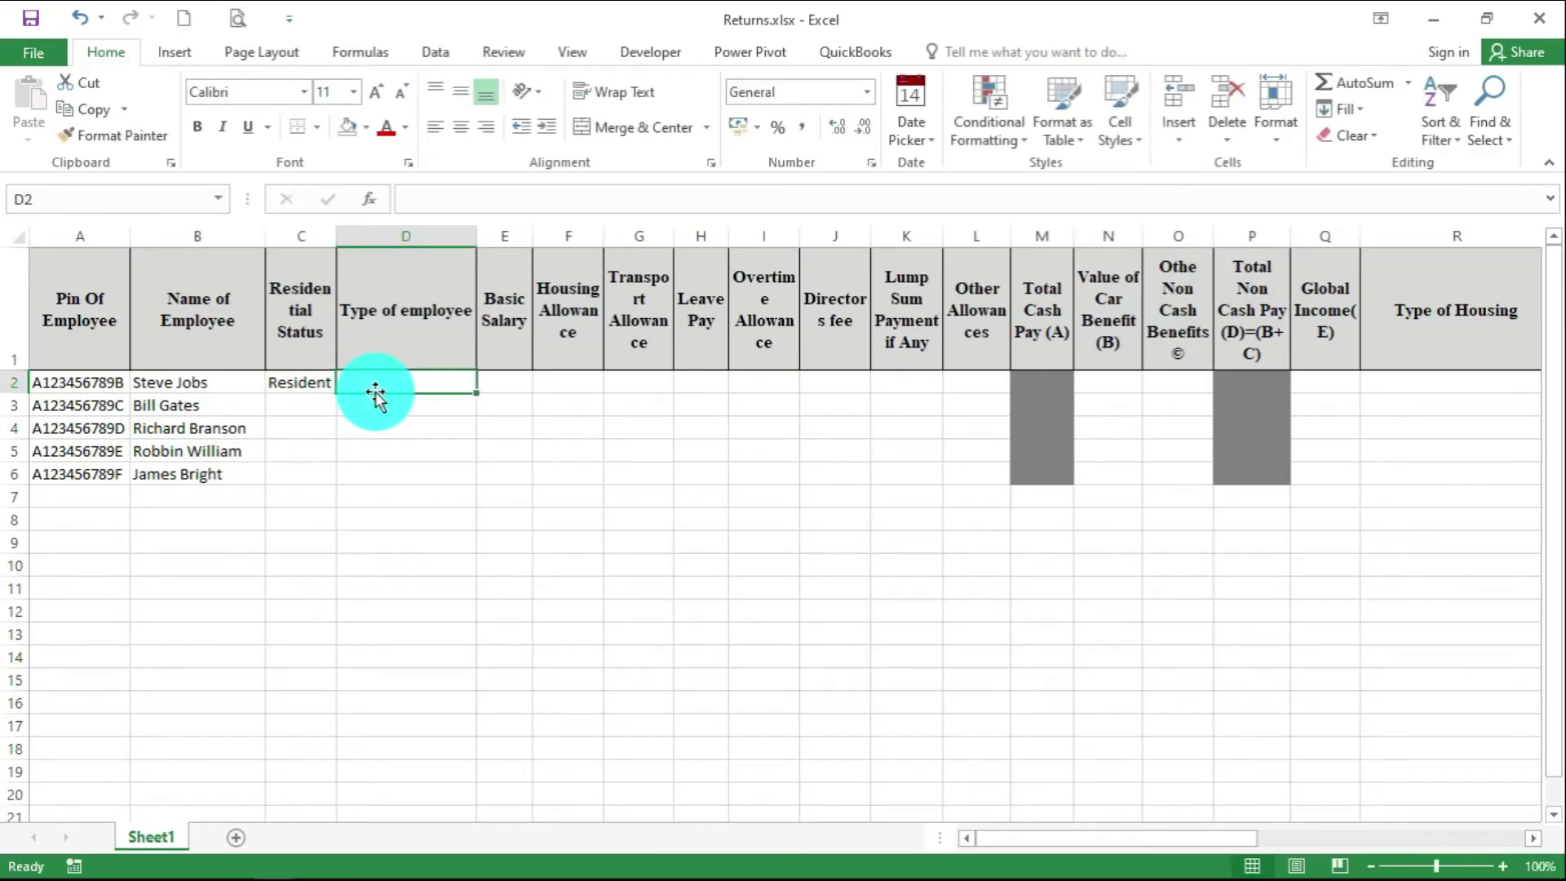
{"action": "type", "text": "Primary Employee"}
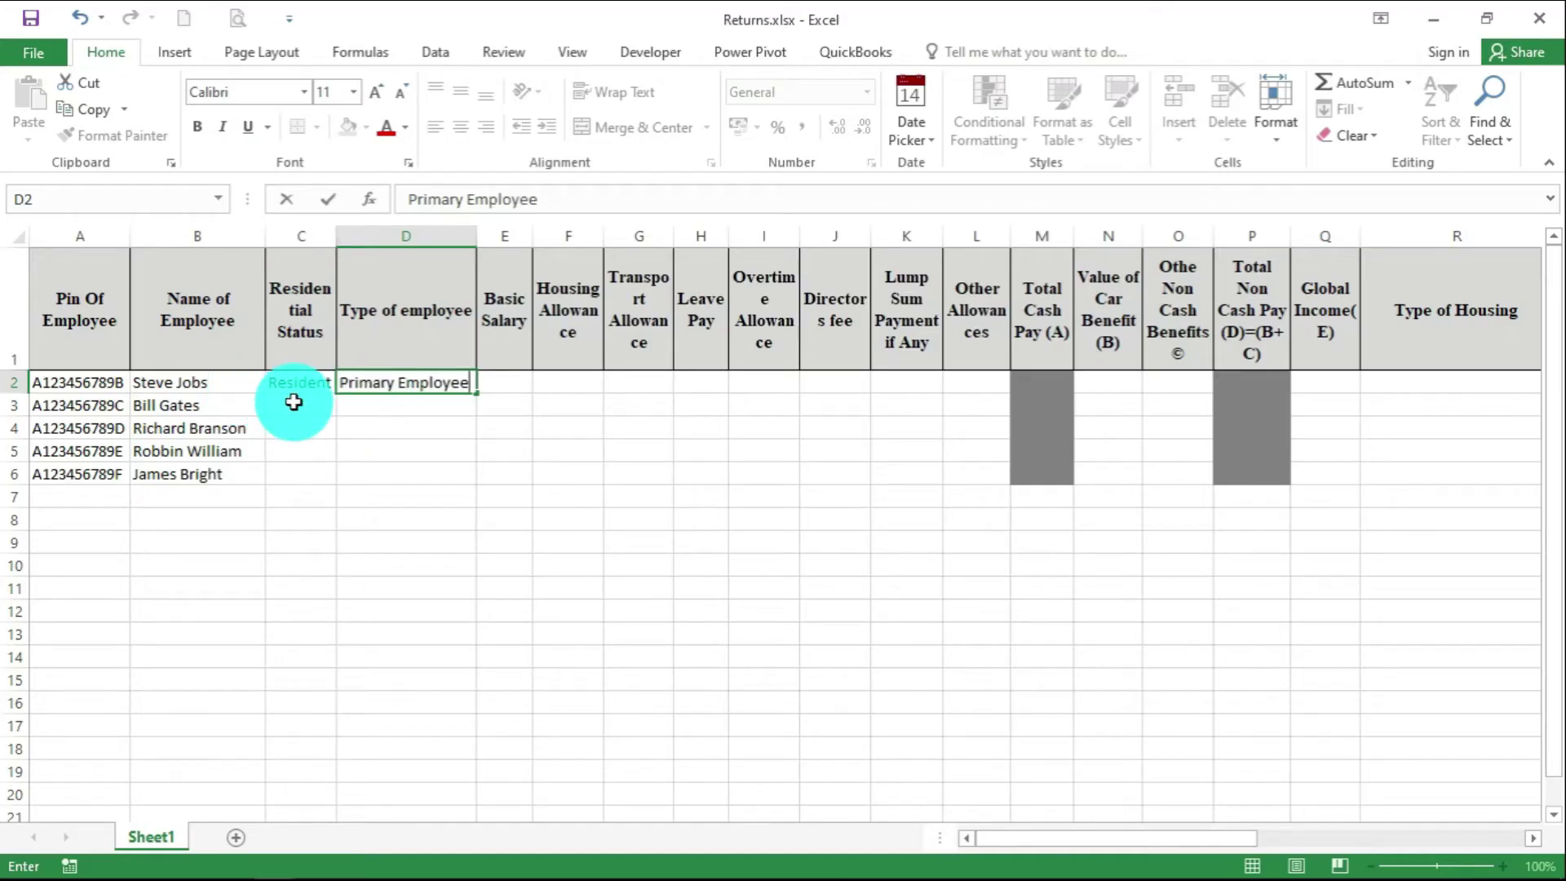
{"action": "left_click", "coordinate": [322, 427]}
{"action": "left_click_drag", "start_coordinate": [325, 384], "coordinate": [481, 483]}
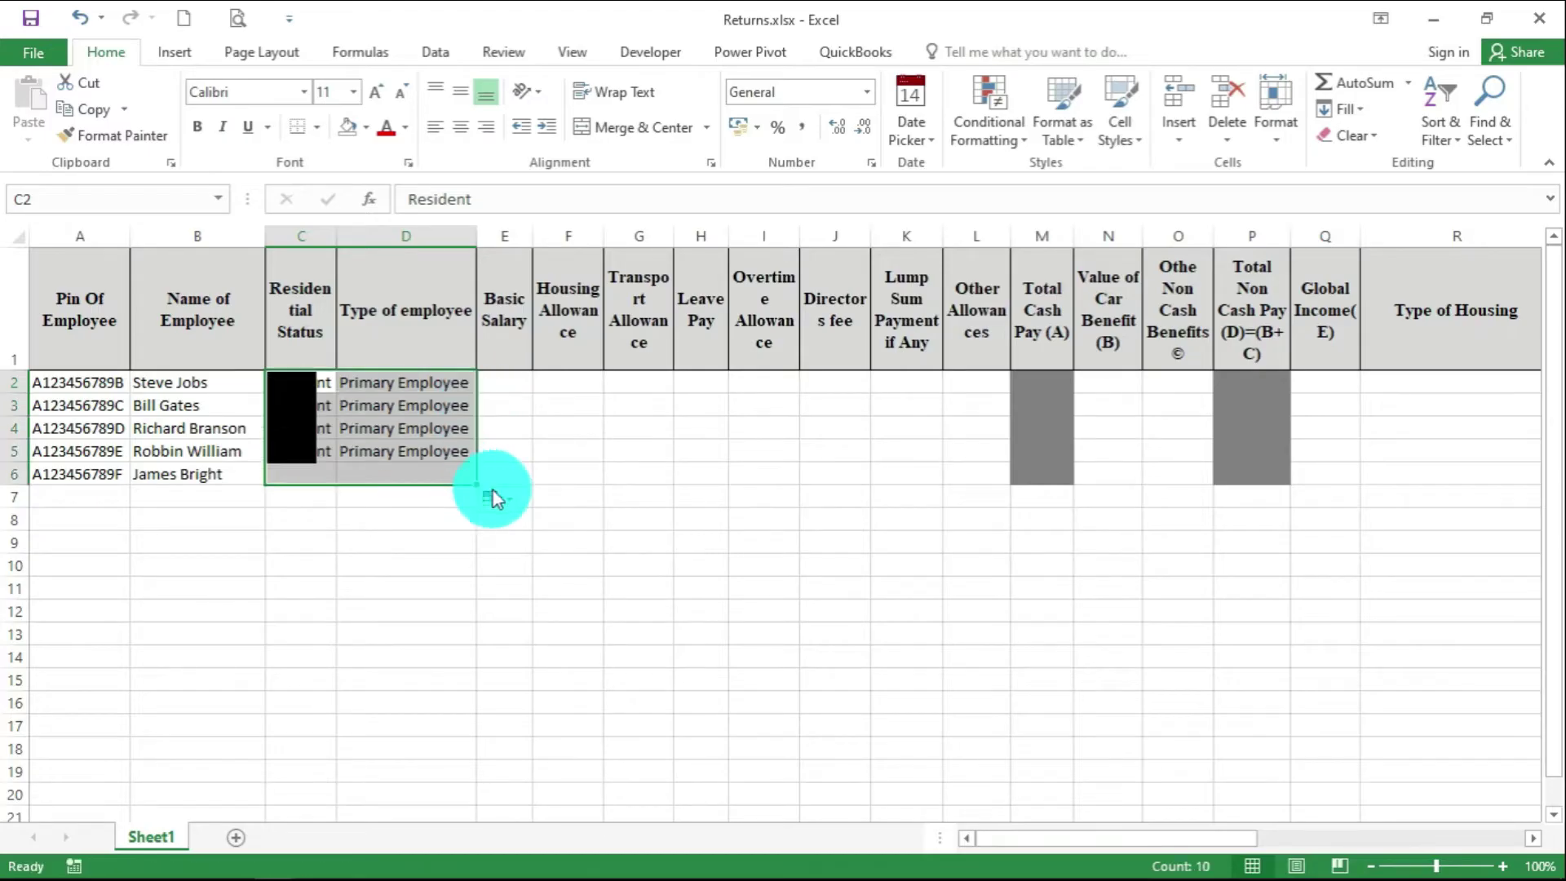
{"action": "left_click", "coordinate": [515, 380]}
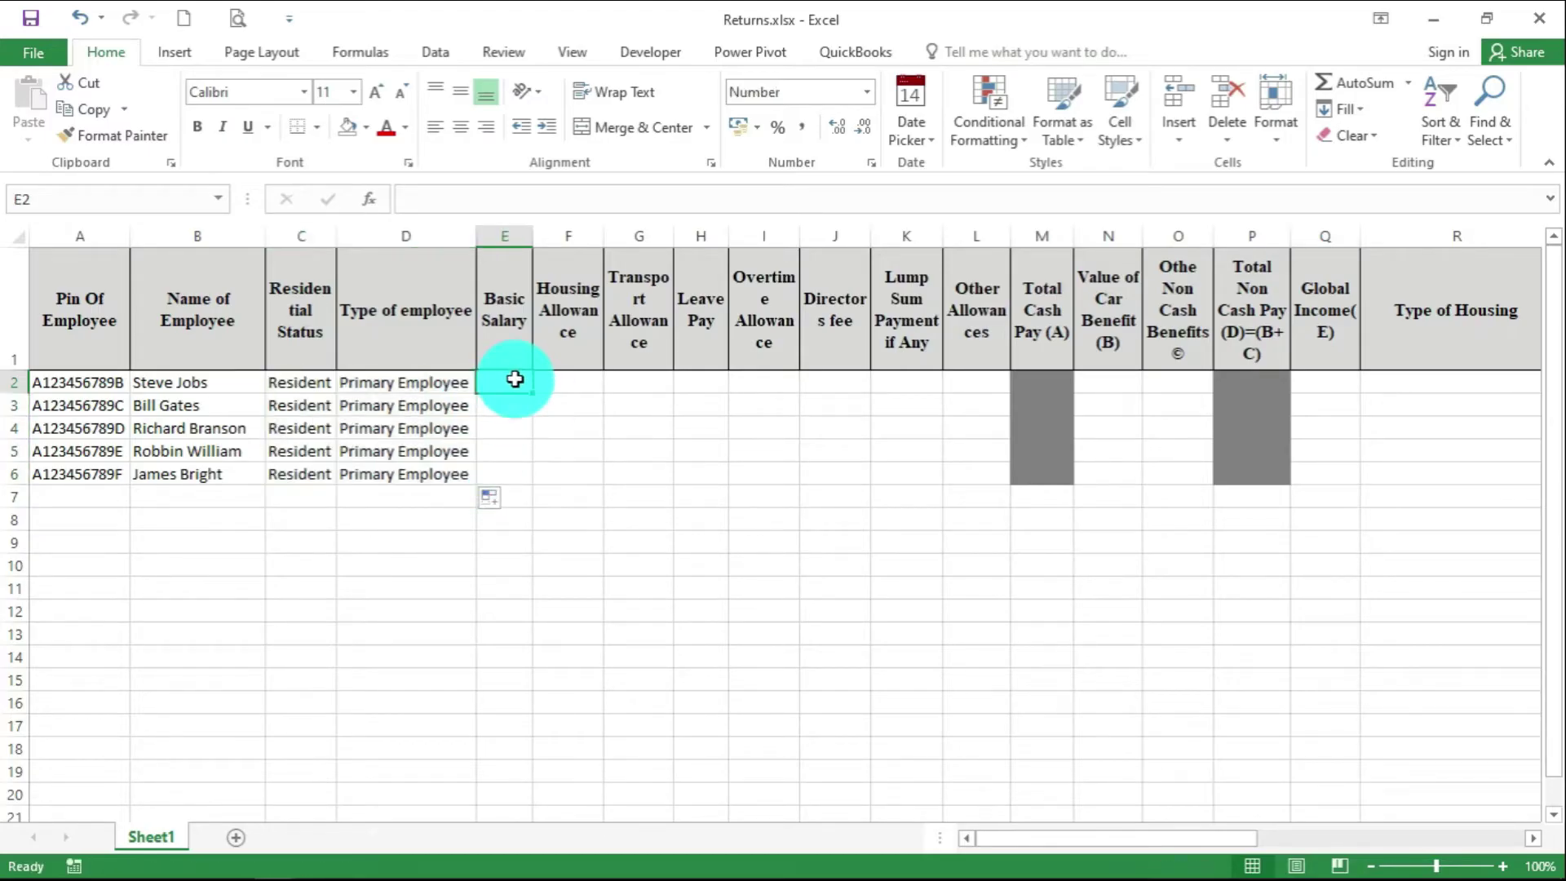
Copy the salary, housing and transport figures D7:F11 from Simple Payroll
{"action": "left_click", "coordinate": [276, 863]}
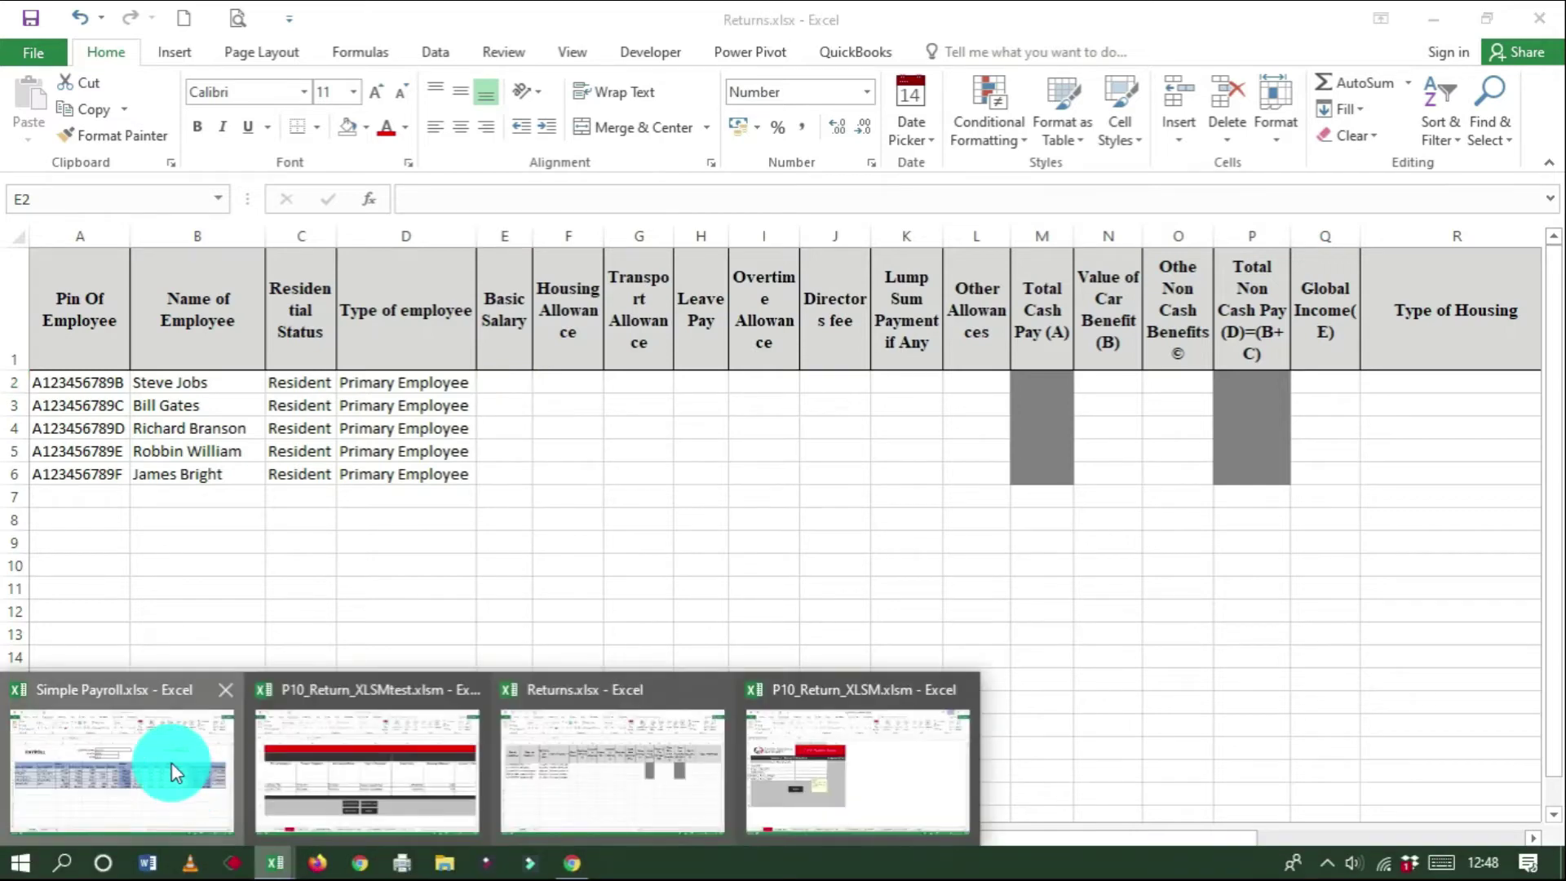
{"action": "left_click", "coordinate": [157, 776]}
{"action": "left_click_drag", "start_coordinate": [359, 424], "coordinate": [543, 515]}
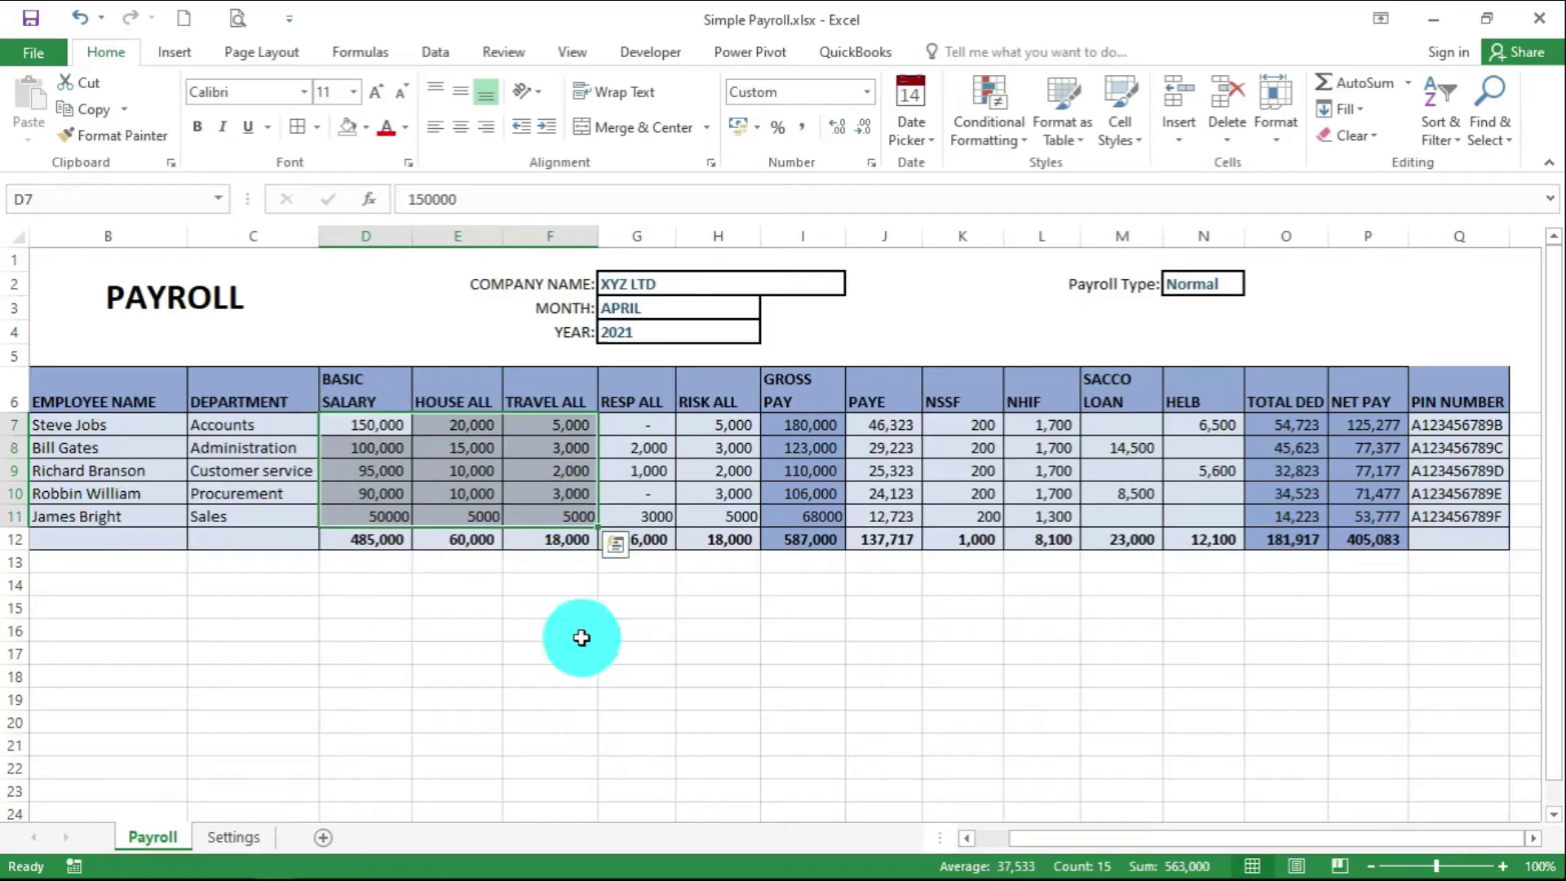
{"action": "key", "text": "ctrl+c"}
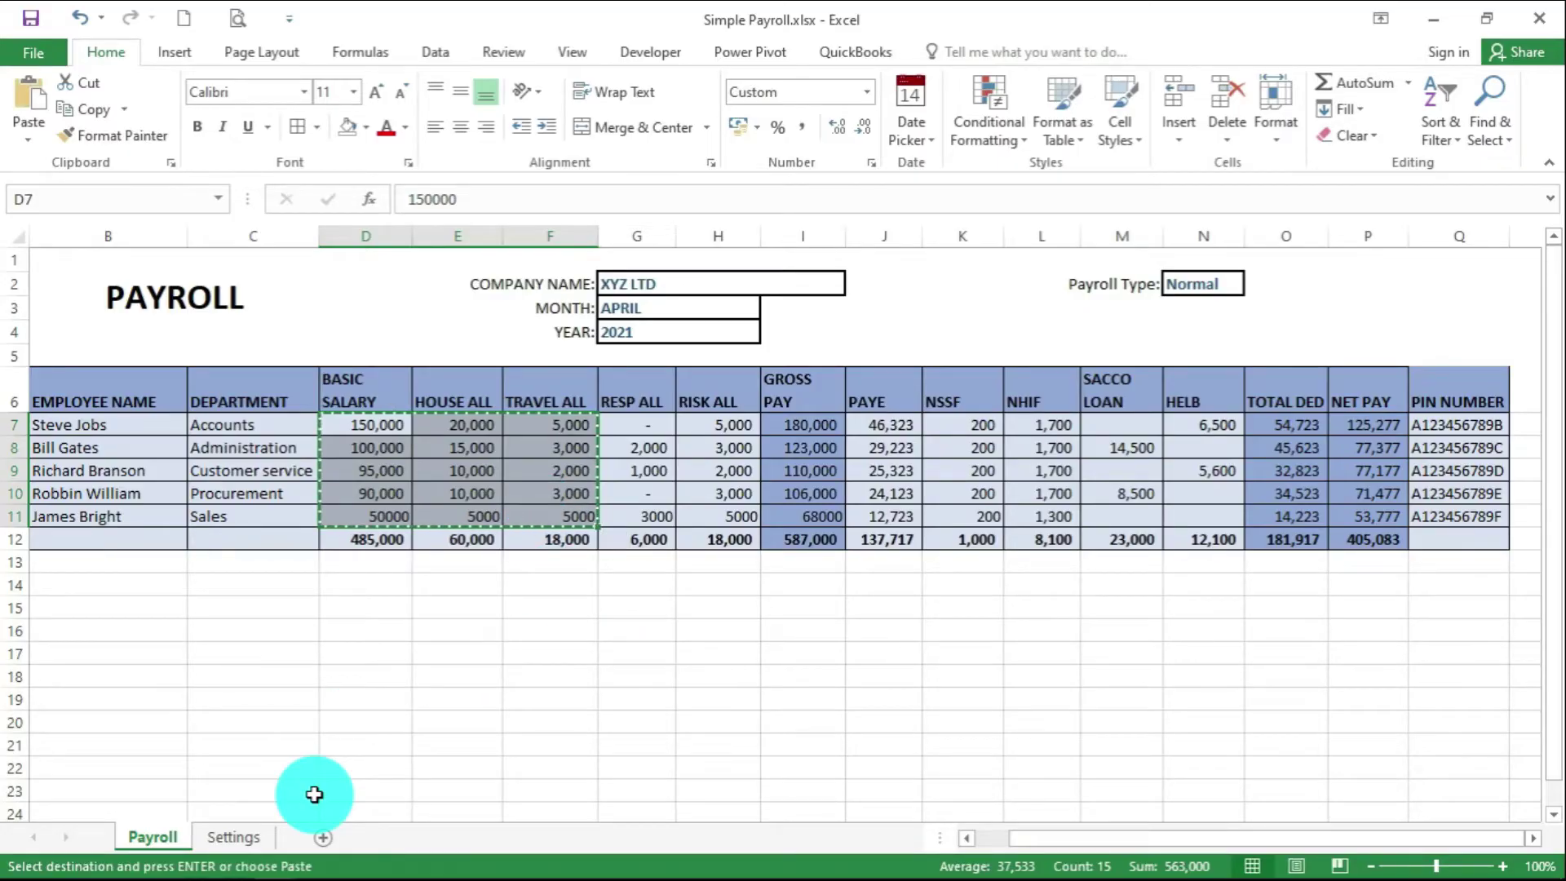
Paste the copied figures into Returns E2:G6 as values only
{"action": "mouse_move", "coordinate": [402, 861]}
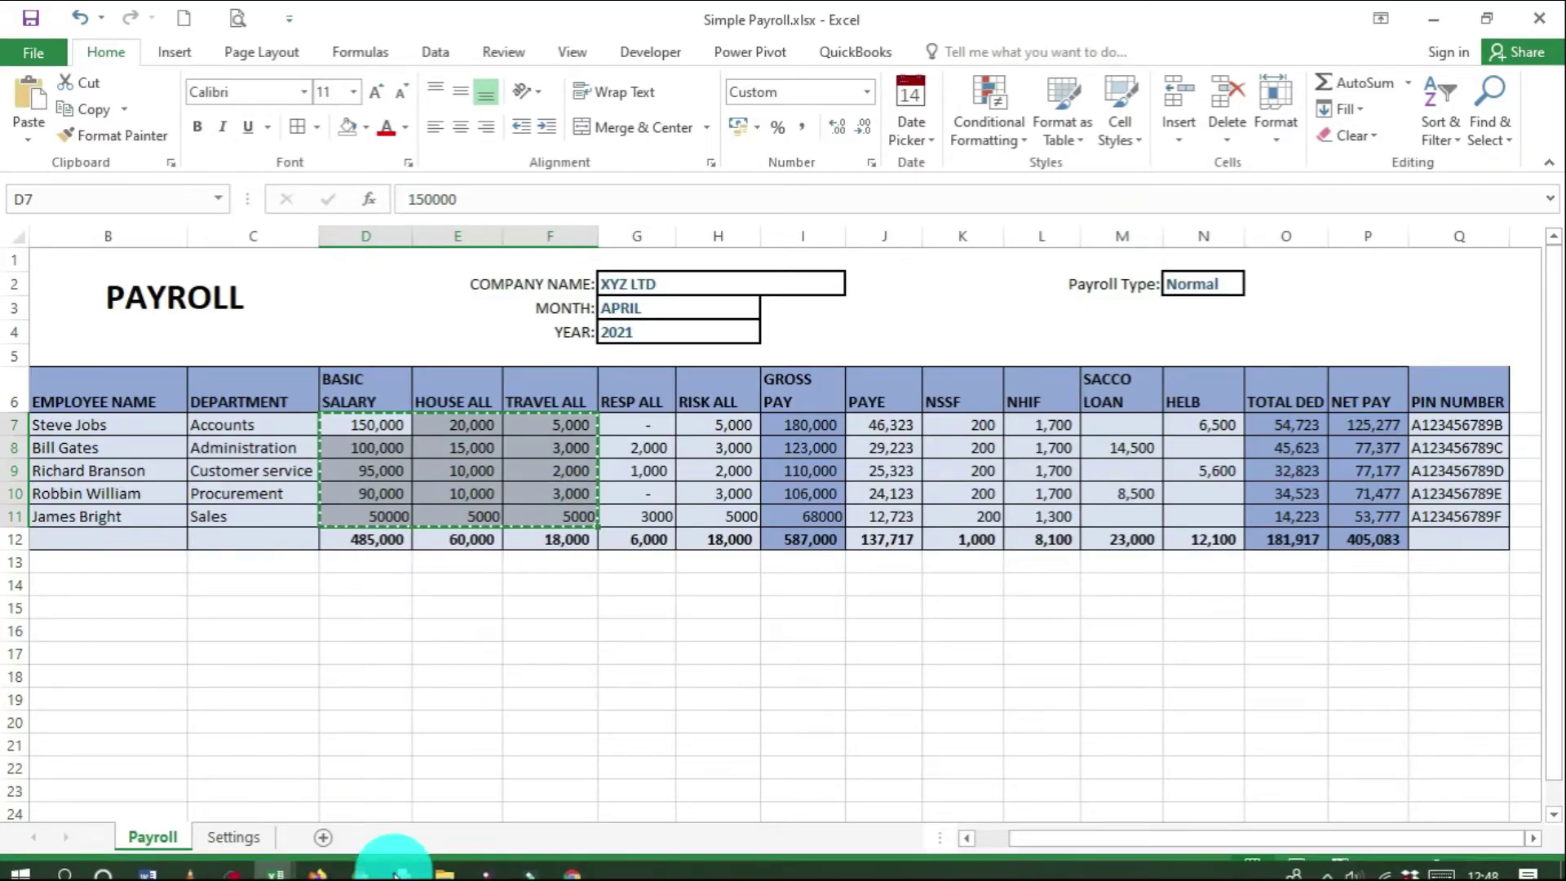
{"action": "left_click", "coordinate": [275, 863]}
{"action": "left_click", "coordinate": [551, 765]}
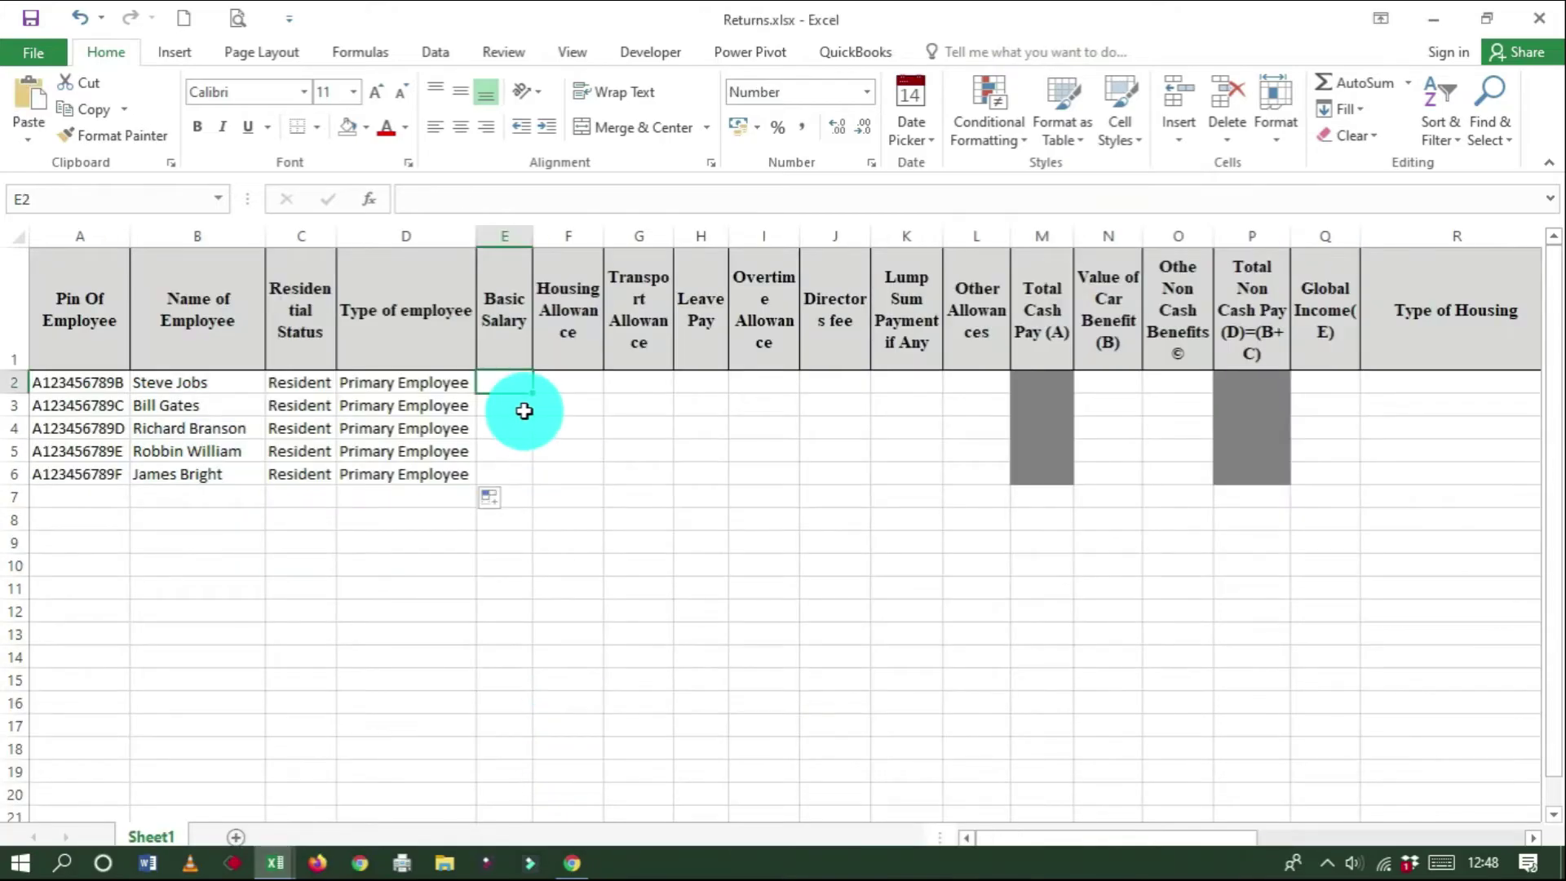
{"action": "left_click", "coordinate": [514, 386]}
{"action": "right_click", "coordinate": [514, 383]}
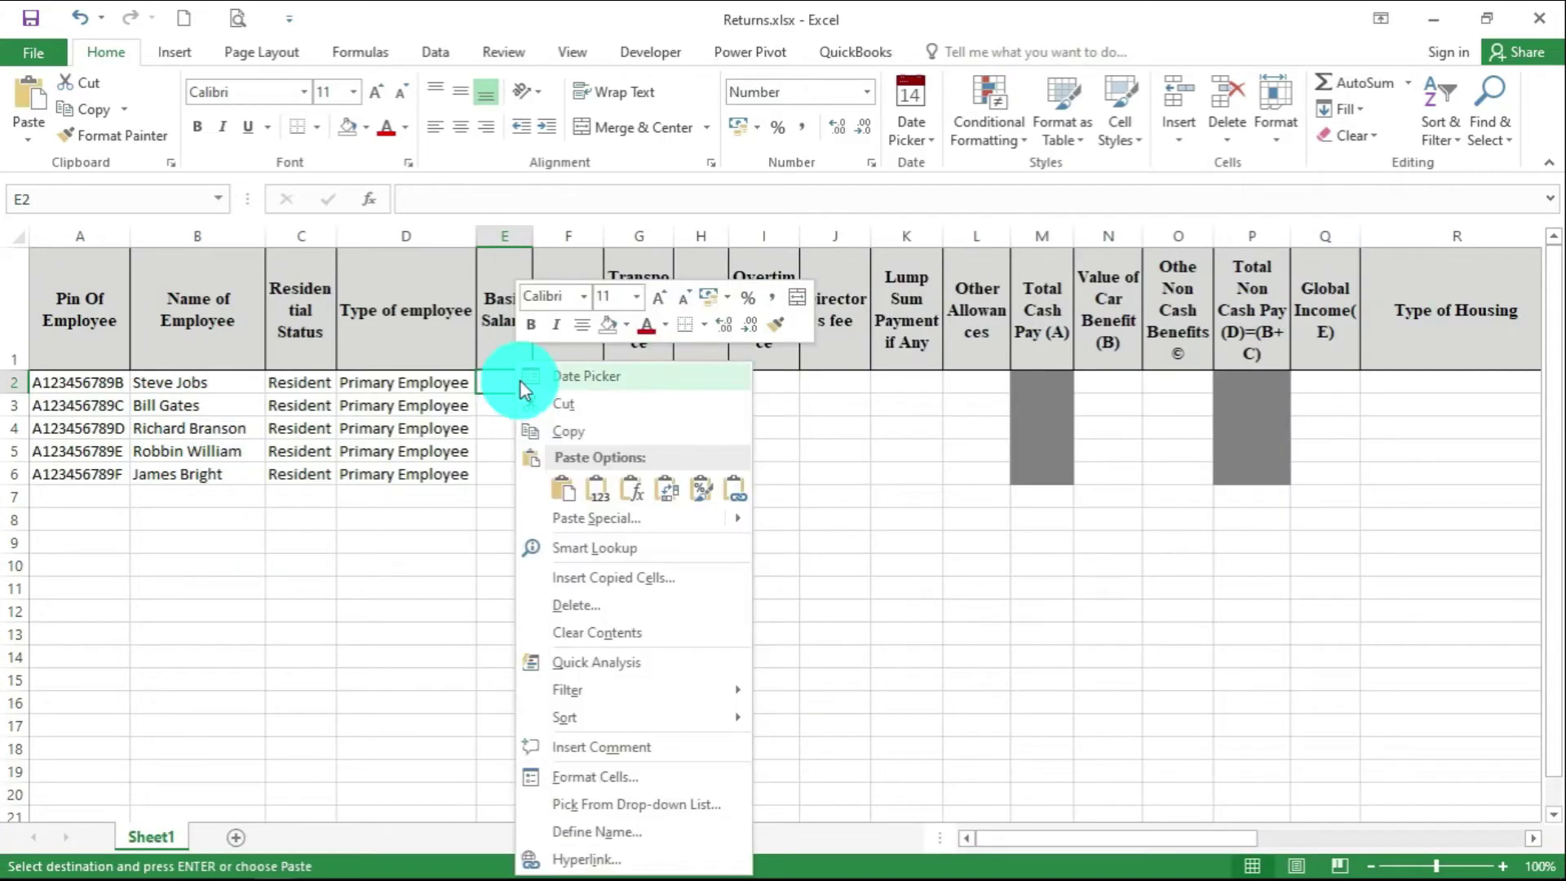
{"action": "left_click", "coordinate": [628, 514]}
{"action": "left_click", "coordinate": [389, 412]}
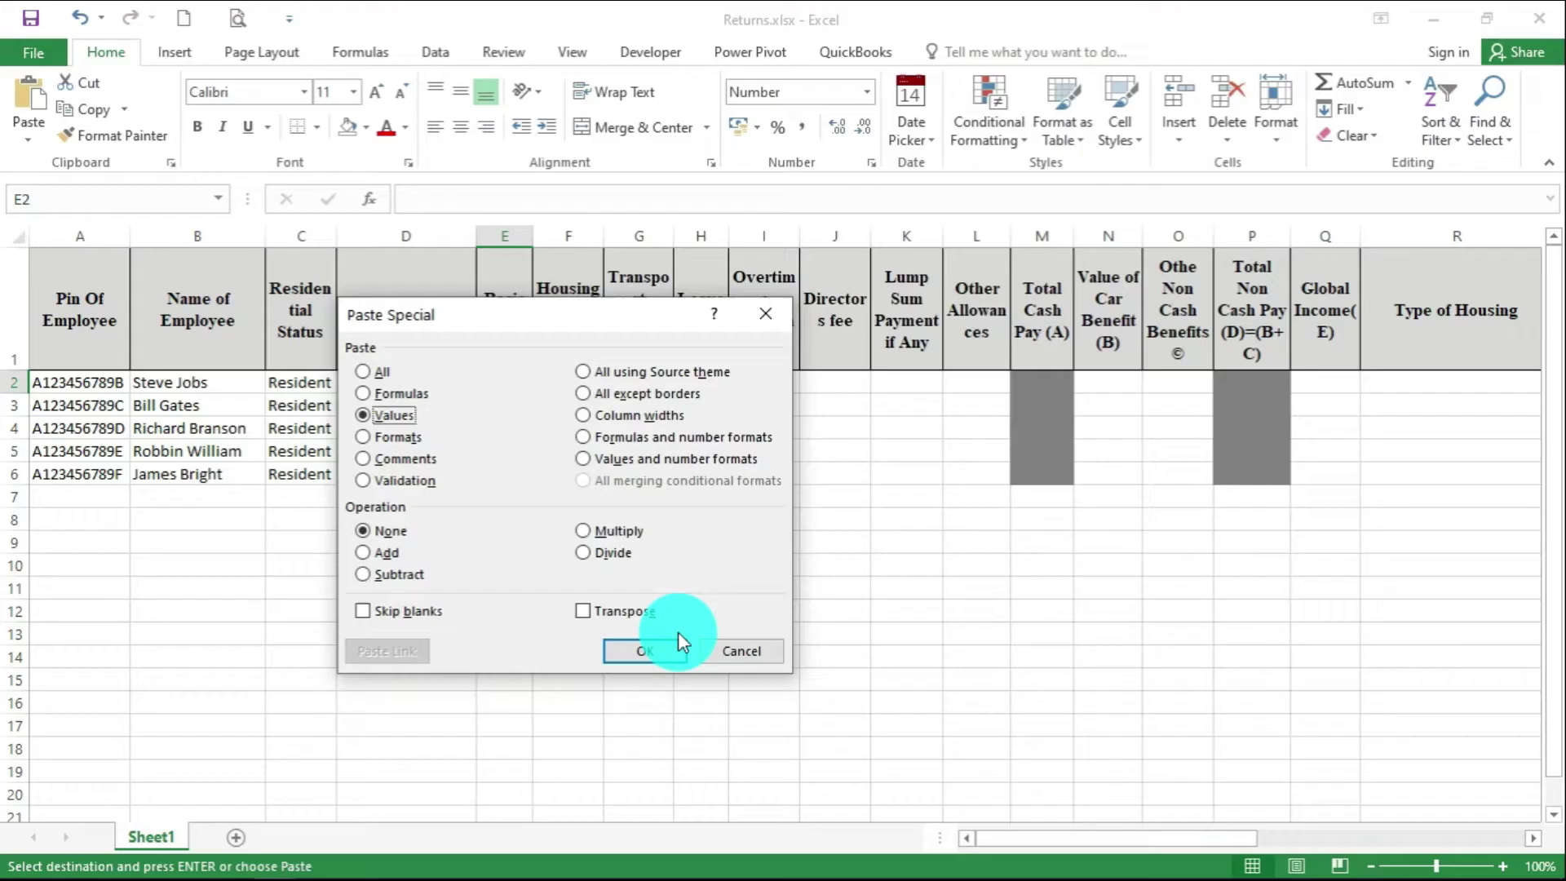
{"action": "left_click", "coordinate": [644, 650]}
{"action": "left_click", "coordinate": [608, 540]}
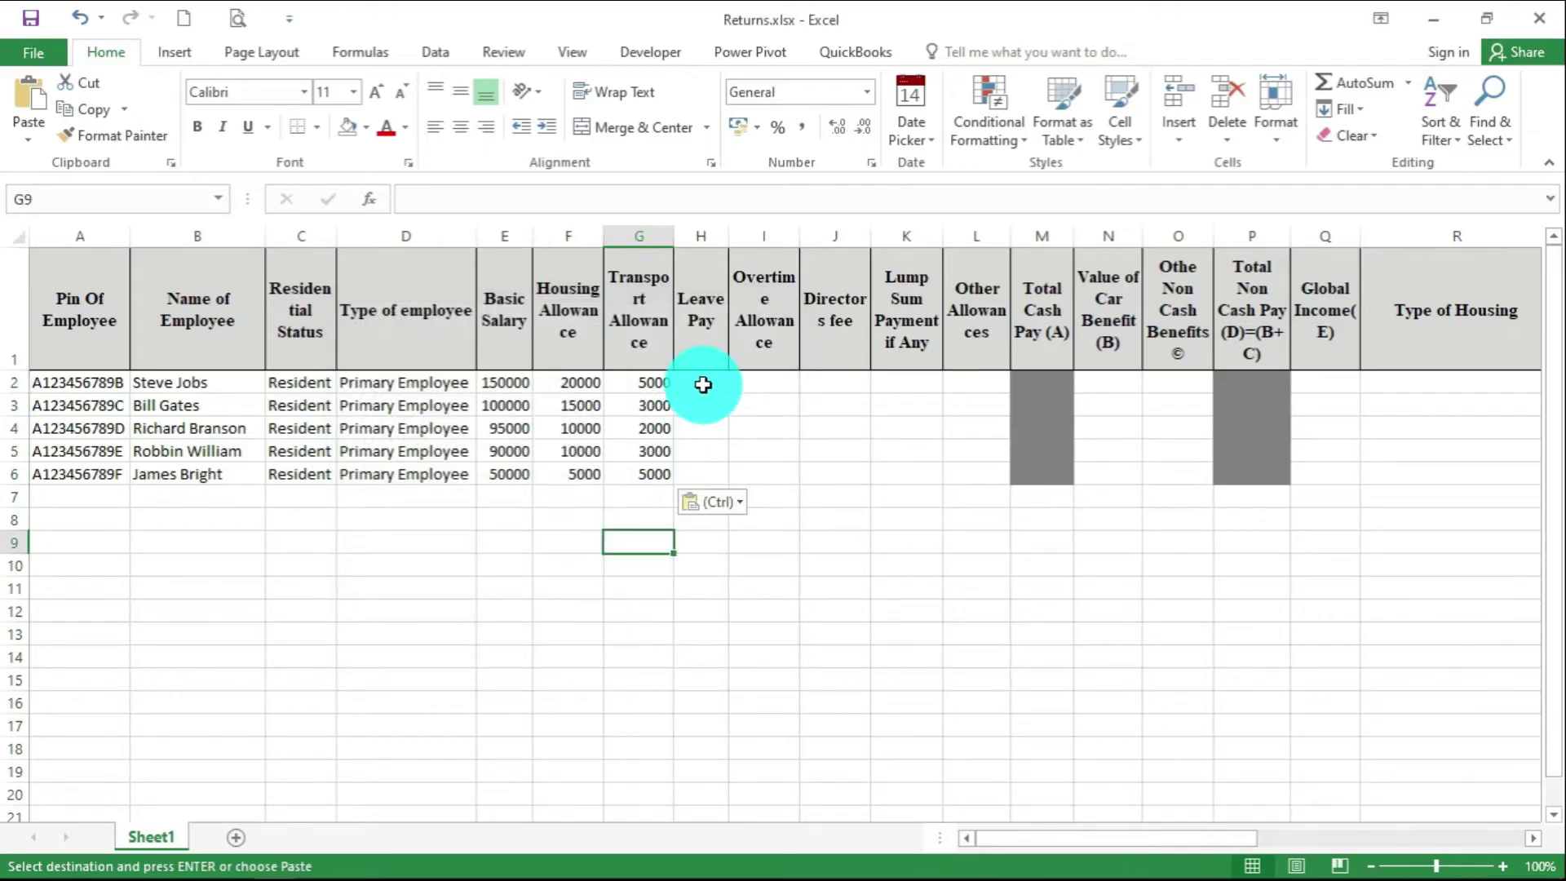
Mark the Leave Pay through Other Allowances cells for all five employees
{"action": "left_click_drag", "start_coordinate": [704, 384], "coordinate": [719, 470]}
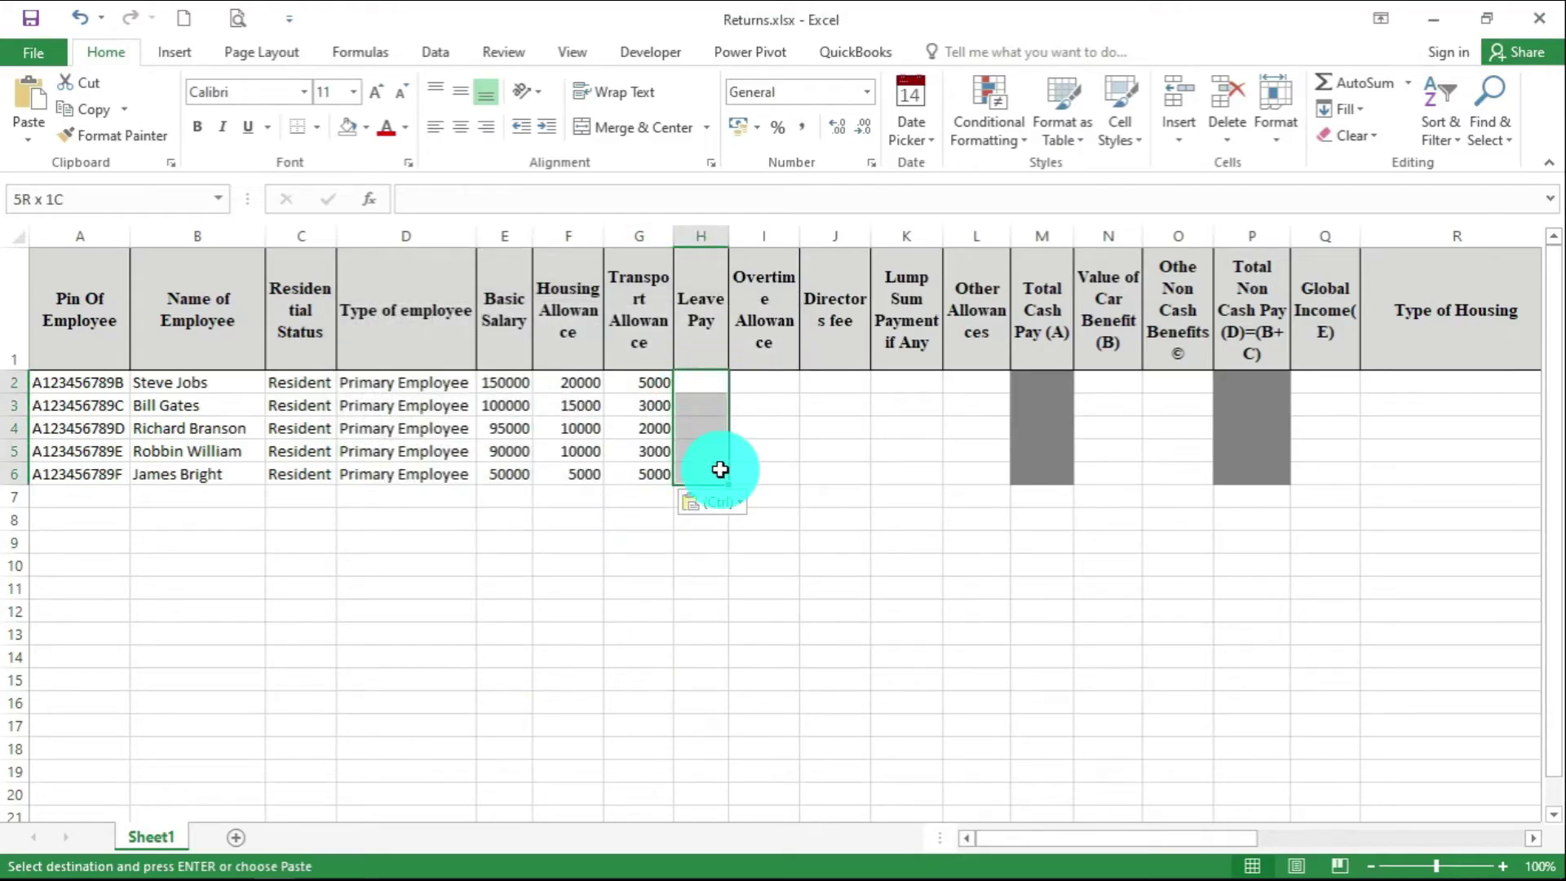
{"action": "left_click_drag", "start_coordinate": [769, 379], "coordinate": [777, 468]}
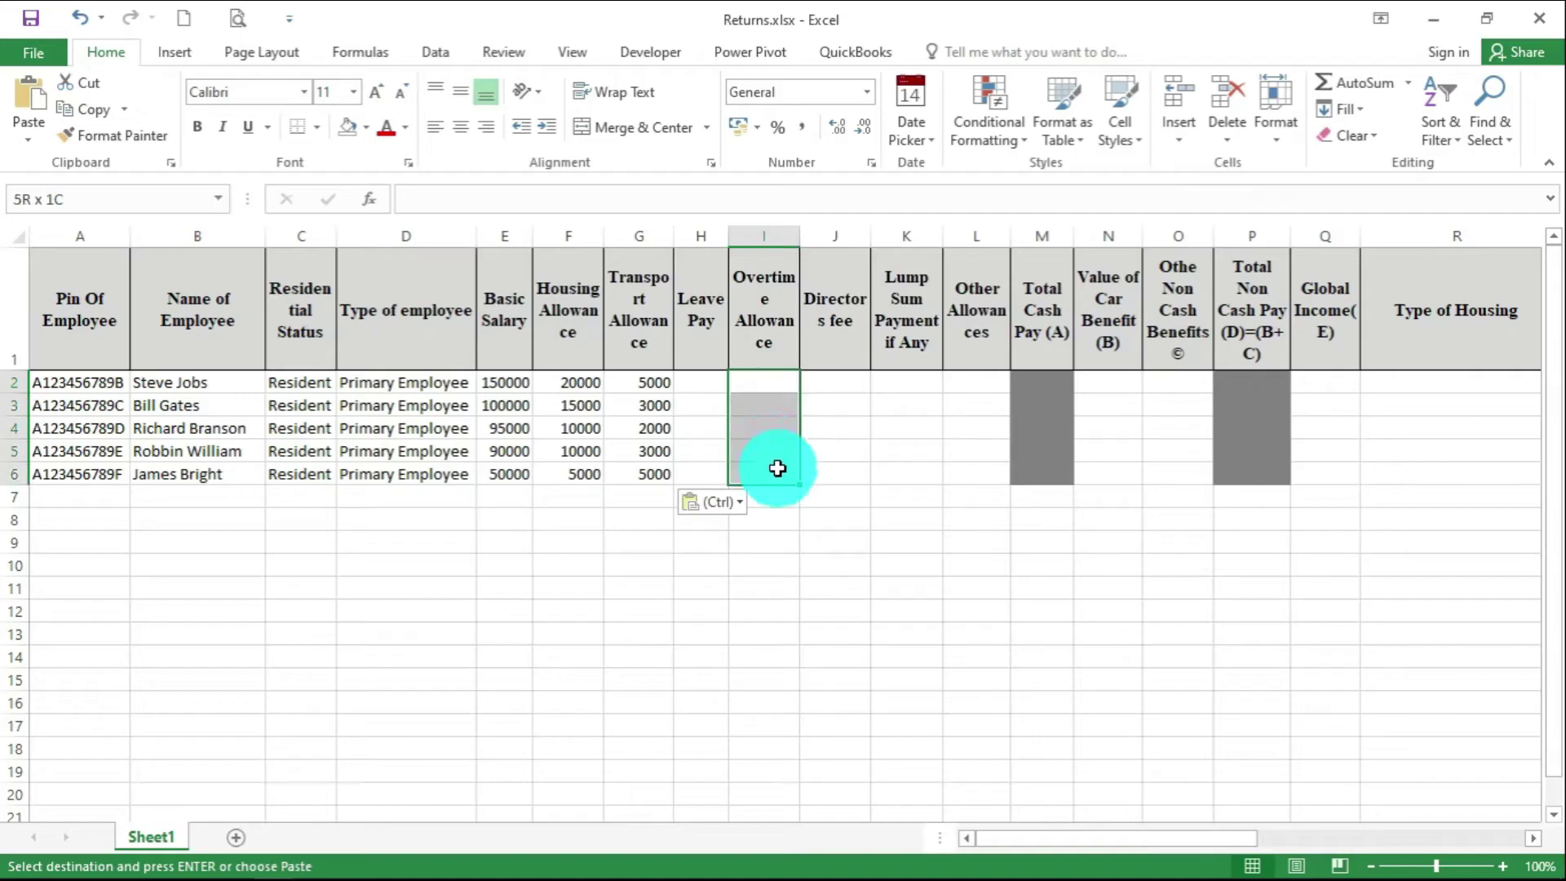
{"action": "left_click_drag", "start_coordinate": [844, 379], "coordinate": [837, 460]}
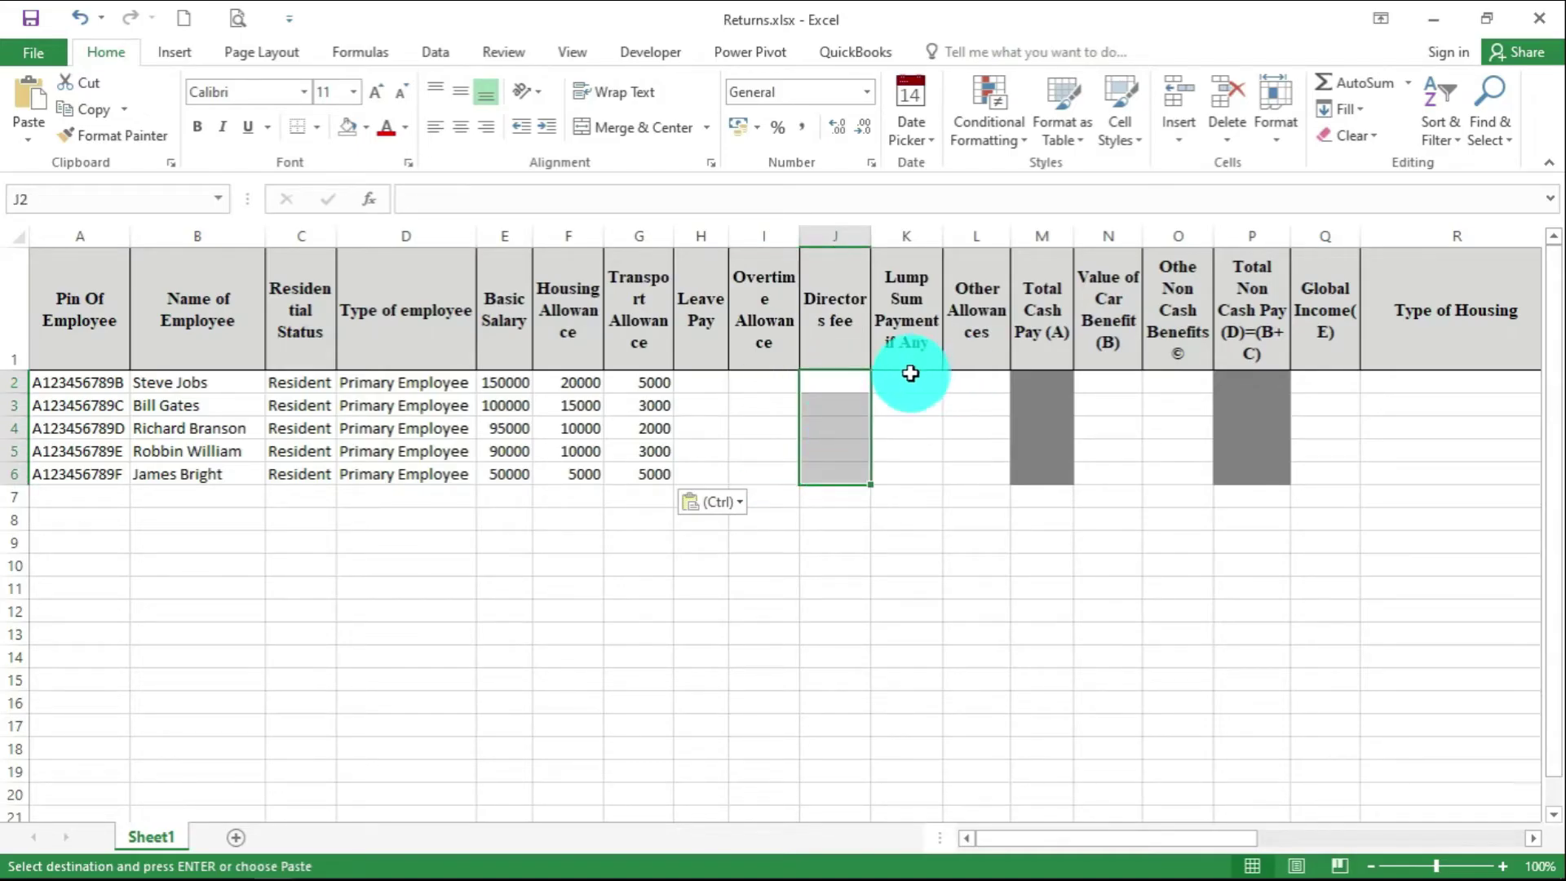
{"action": "left_click_drag", "start_coordinate": [908, 380], "coordinate": [910, 465]}
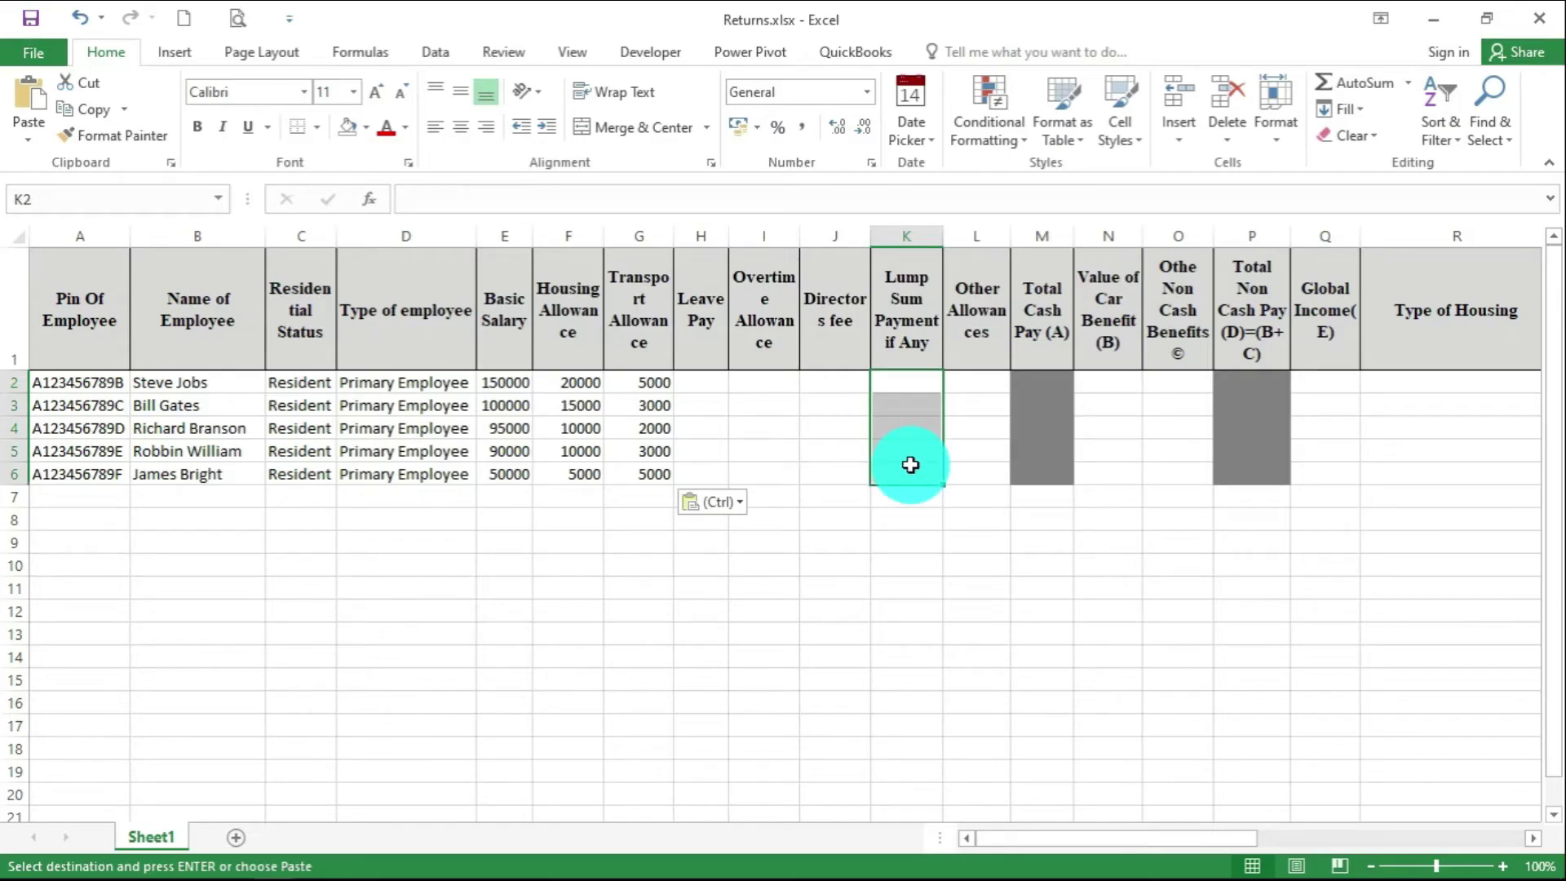
{"action": "left_click_drag", "start_coordinate": [968, 382], "coordinate": [969, 466]}
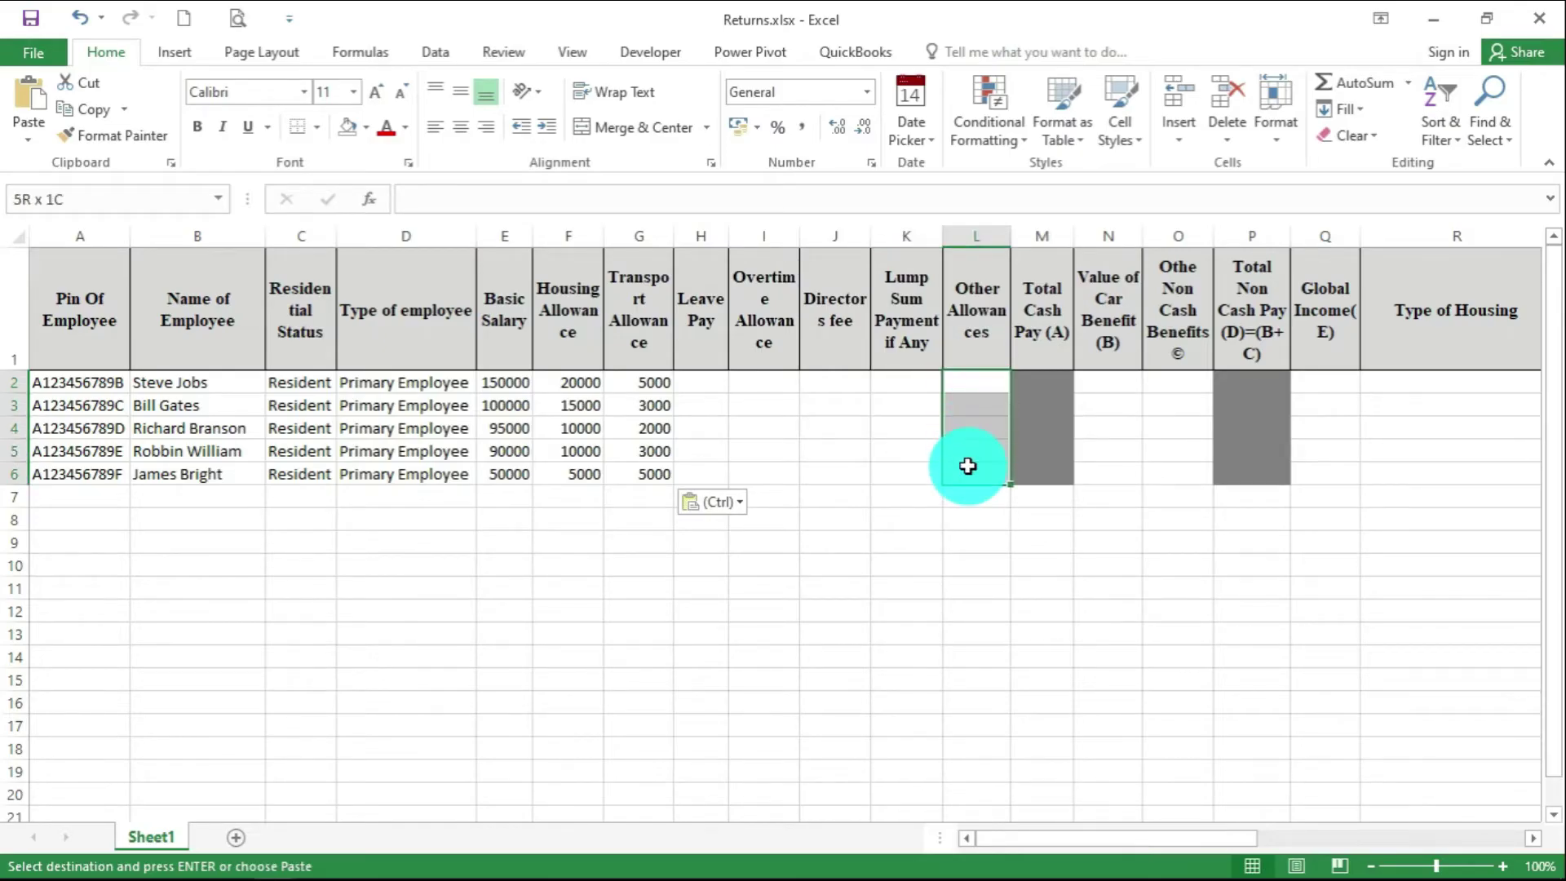
Enter 0 in H2:K2 and fill the zeros down to row 6
{"action": "left_click", "coordinate": [707, 382]}
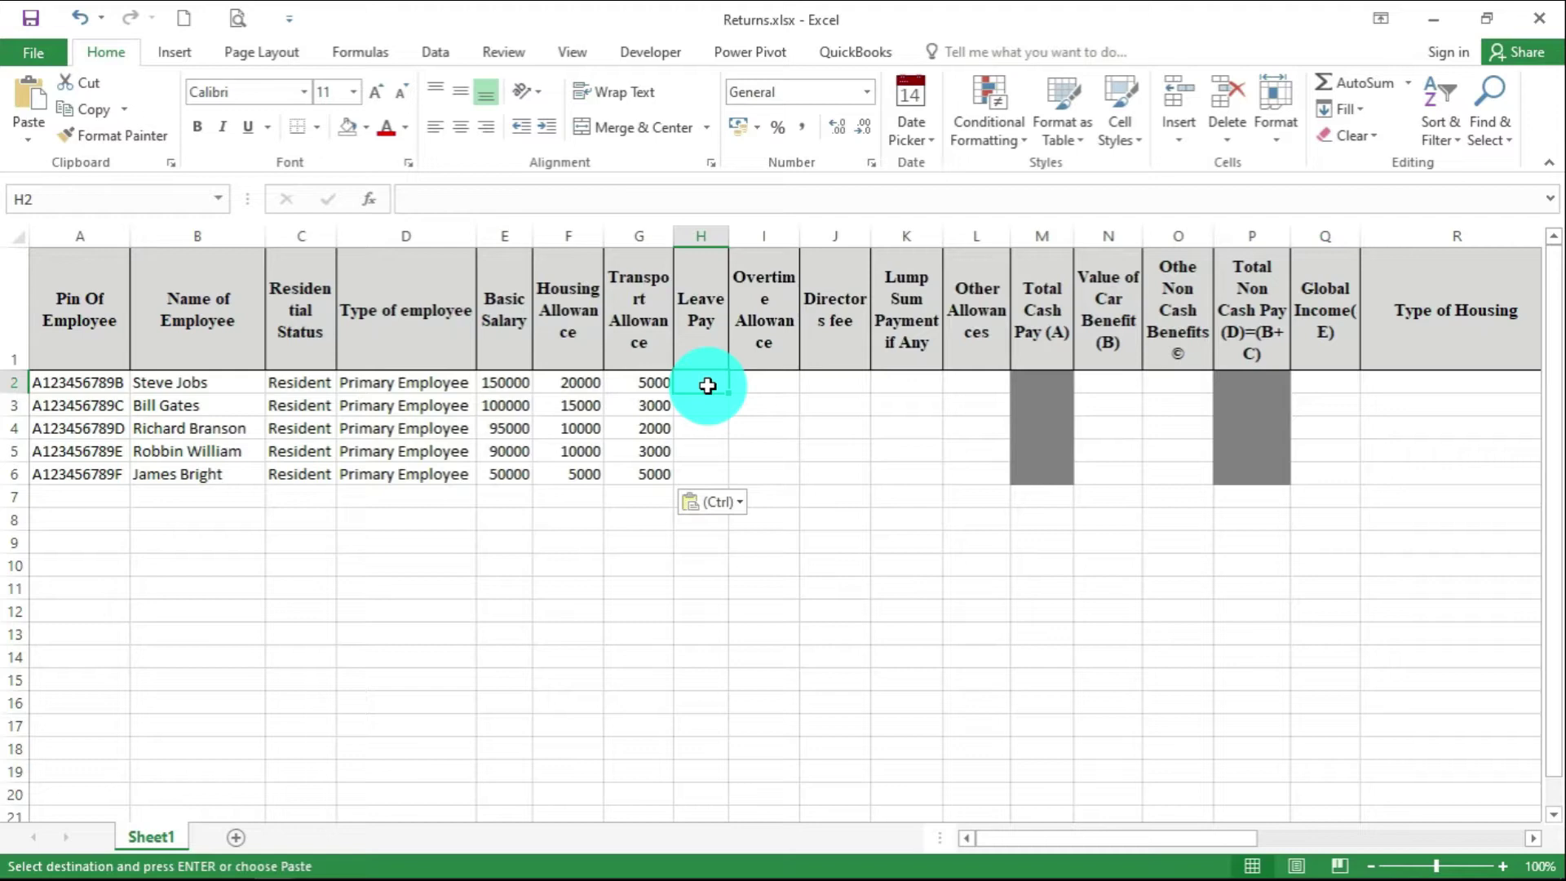
{"action": "type", "text": "0"}
{"action": "key", "text": "Tab"}
{"action": "type", "text": "0"}
{"action": "key", "text": "Tab"}
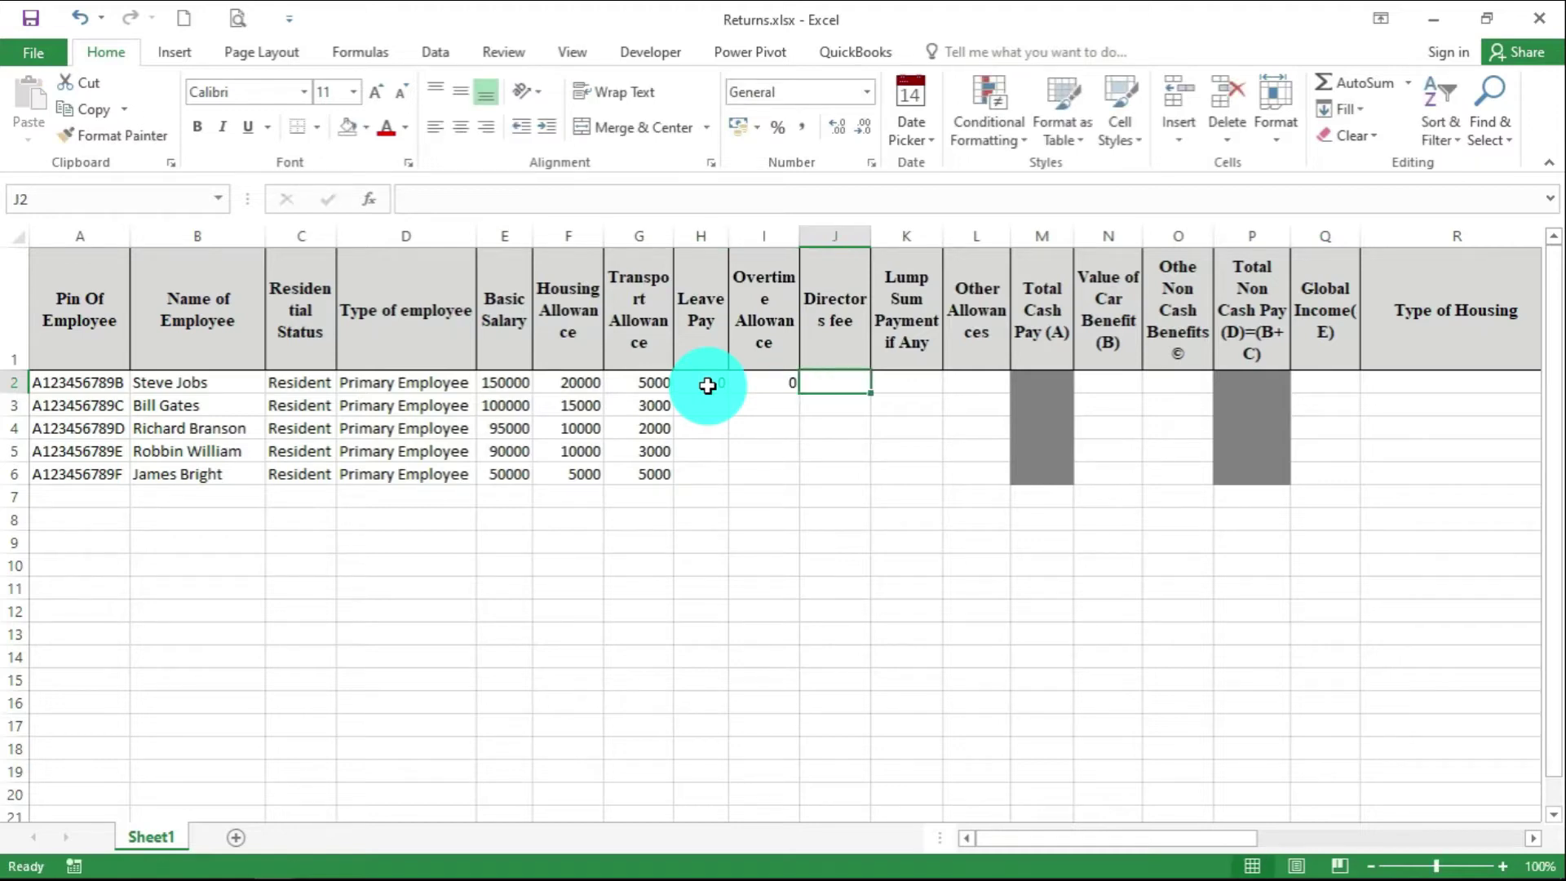
{"action": "type", "text": "0"}
{"action": "key", "text": "Tab"}
{"action": "type", "text": "0"}
{"action": "key", "text": "Tab"}
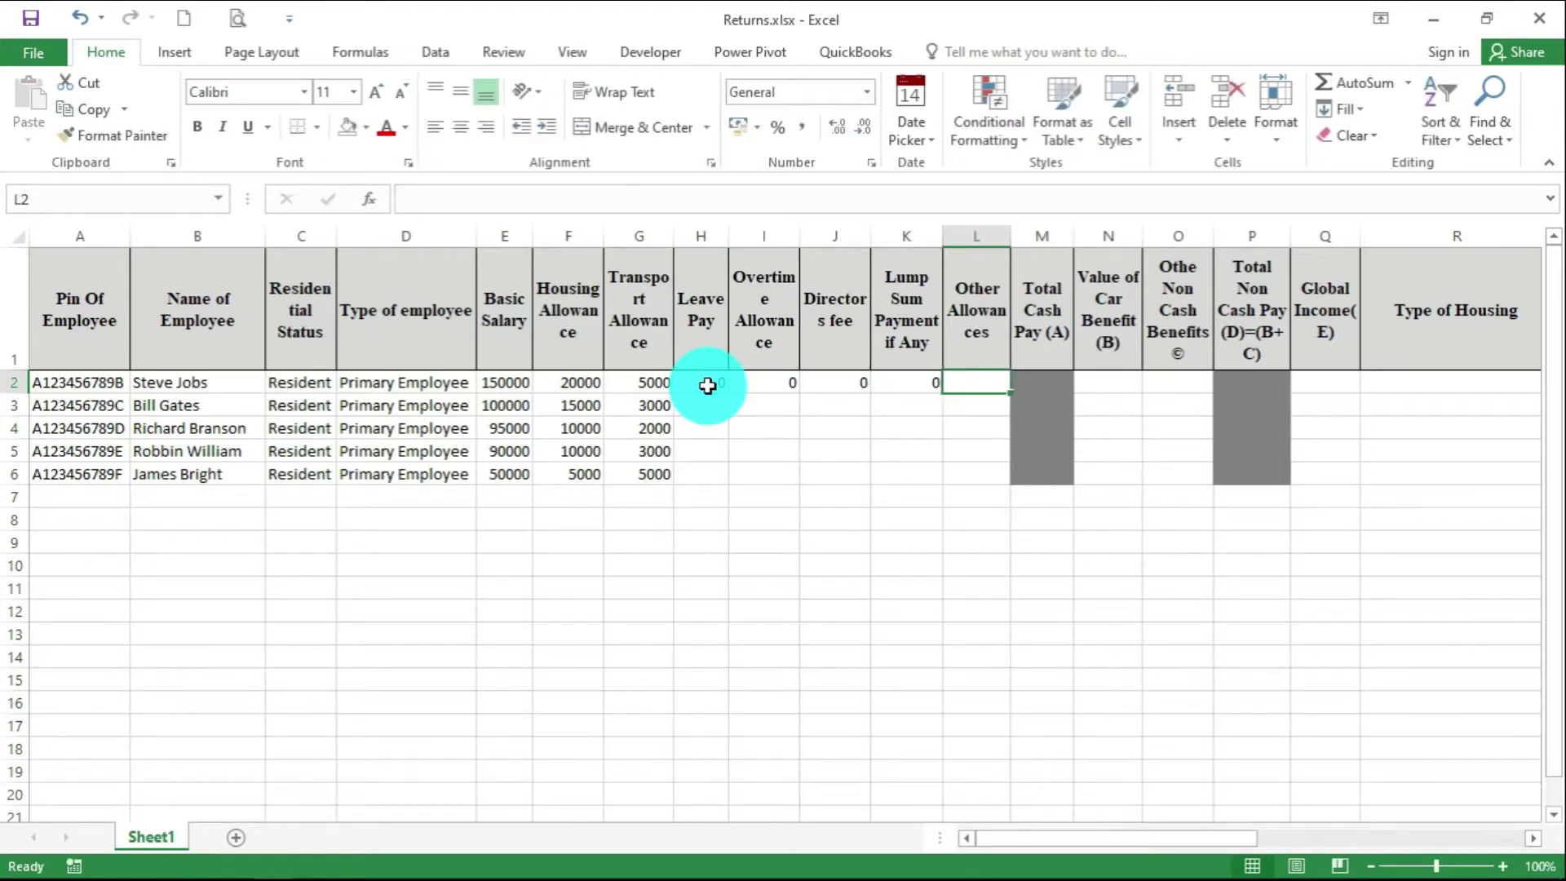
{"action": "left_click_drag", "start_coordinate": [729, 387], "coordinate": [923, 489]}
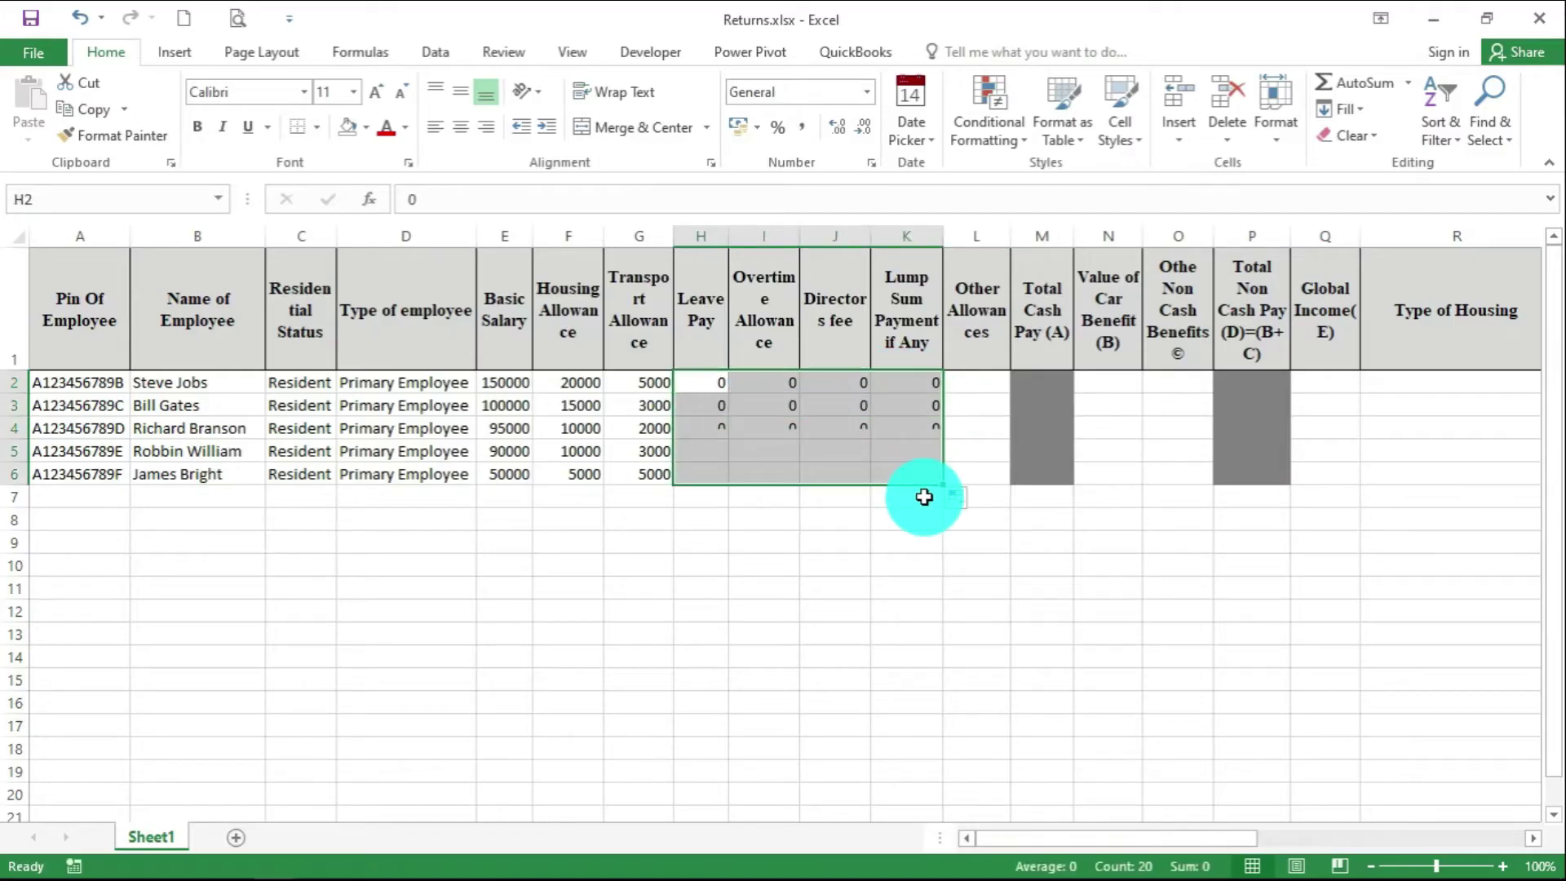
{"action": "left_click", "coordinate": [962, 385]}
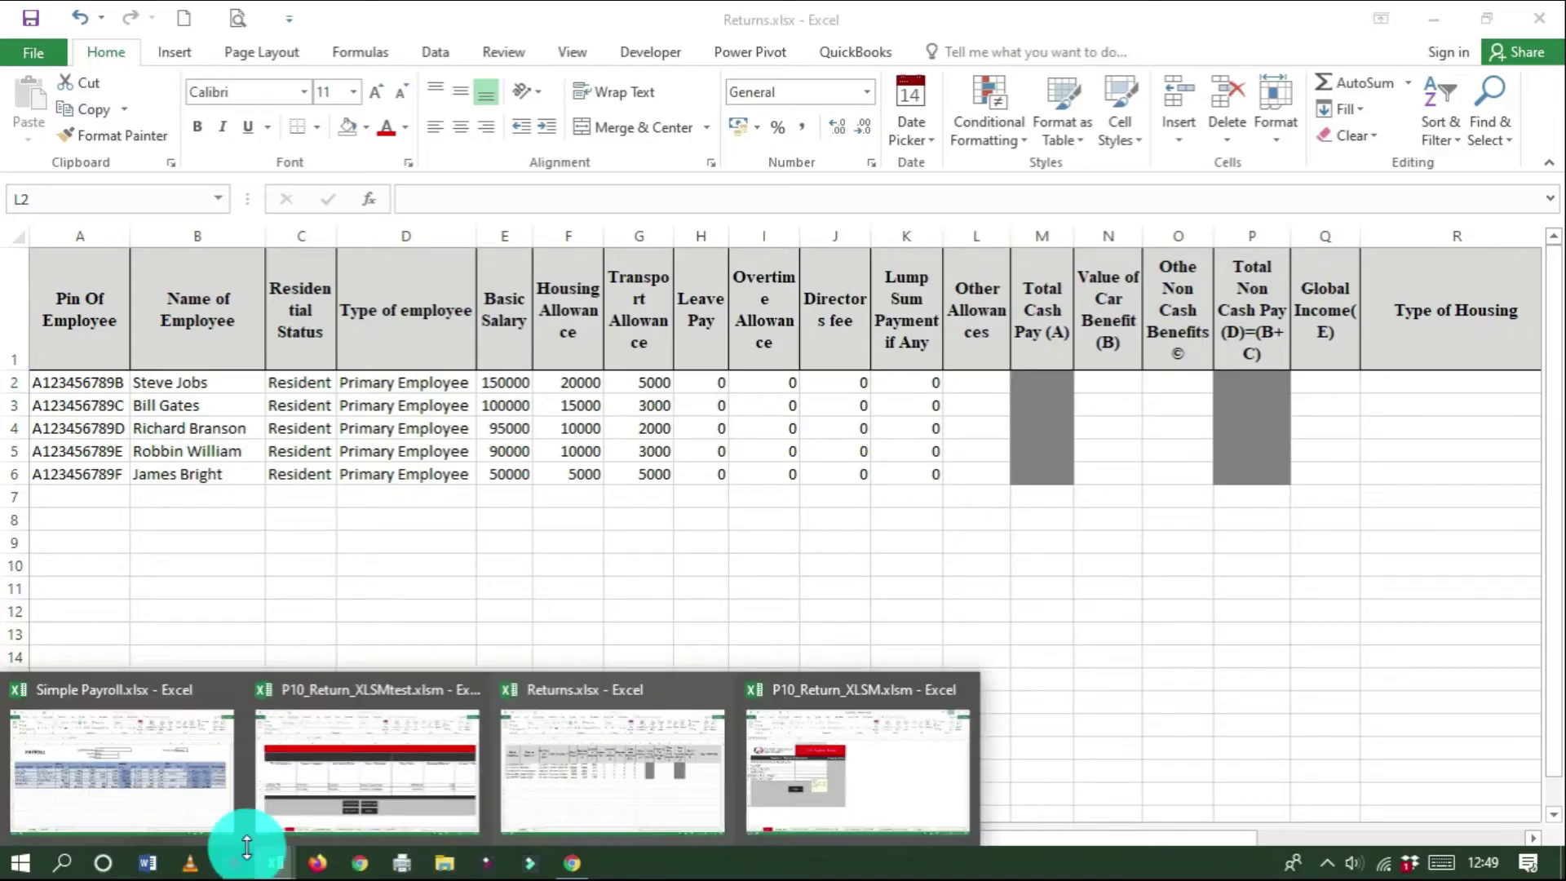
{"action": "left_click", "coordinate": [161, 802]}
{"action": "key", "text": "ctrl+v"}
{"action": "left_click_drag", "start_coordinate": [636, 424], "coordinate": [709, 512]}
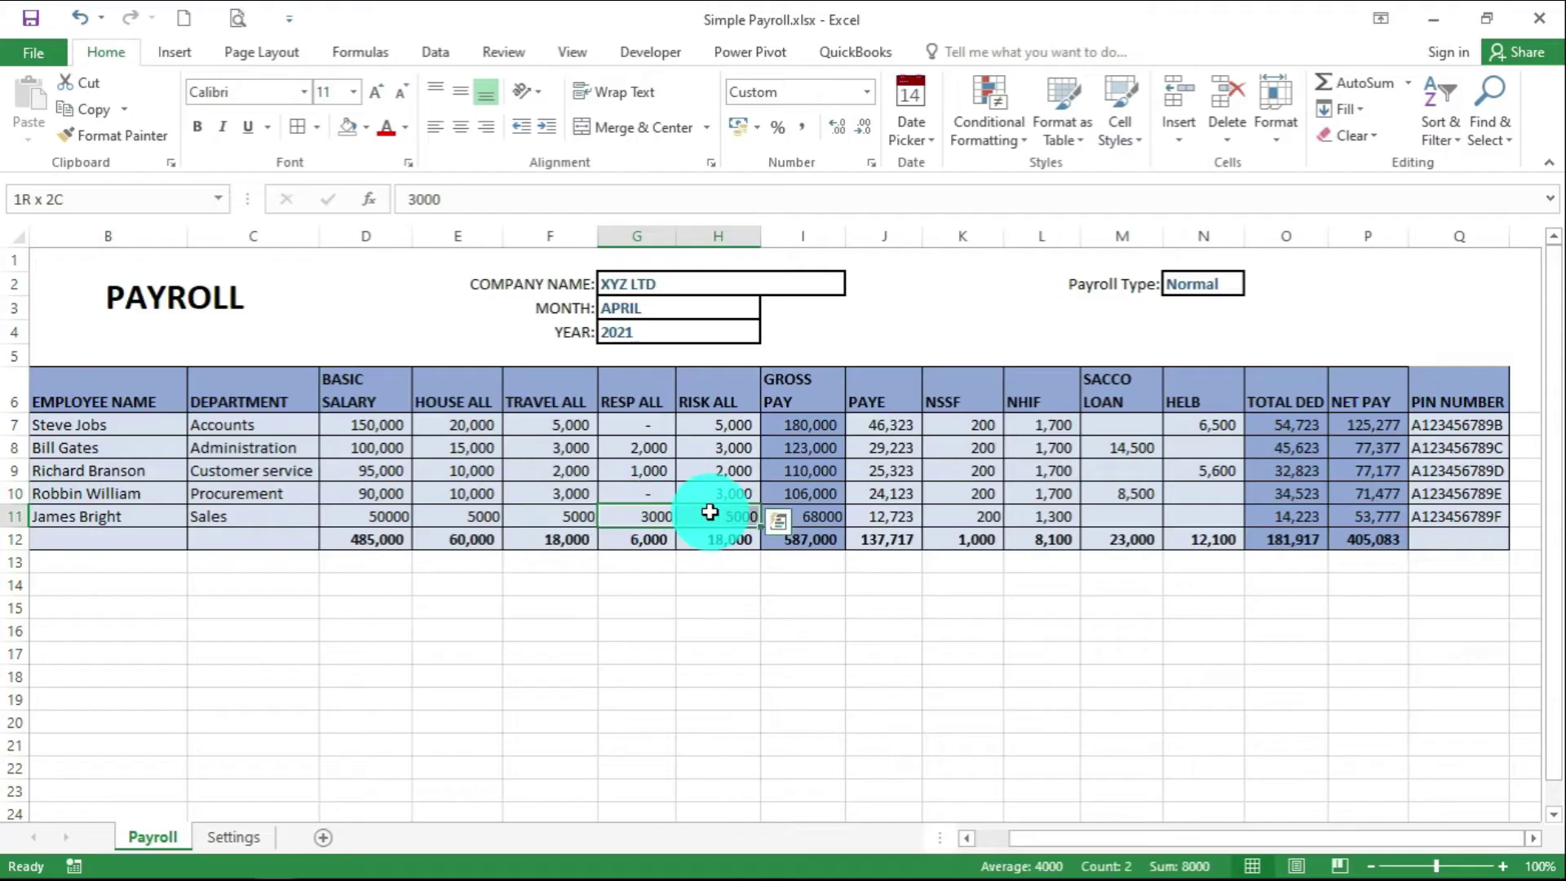
{"action": "left_click", "coordinate": [697, 582]}
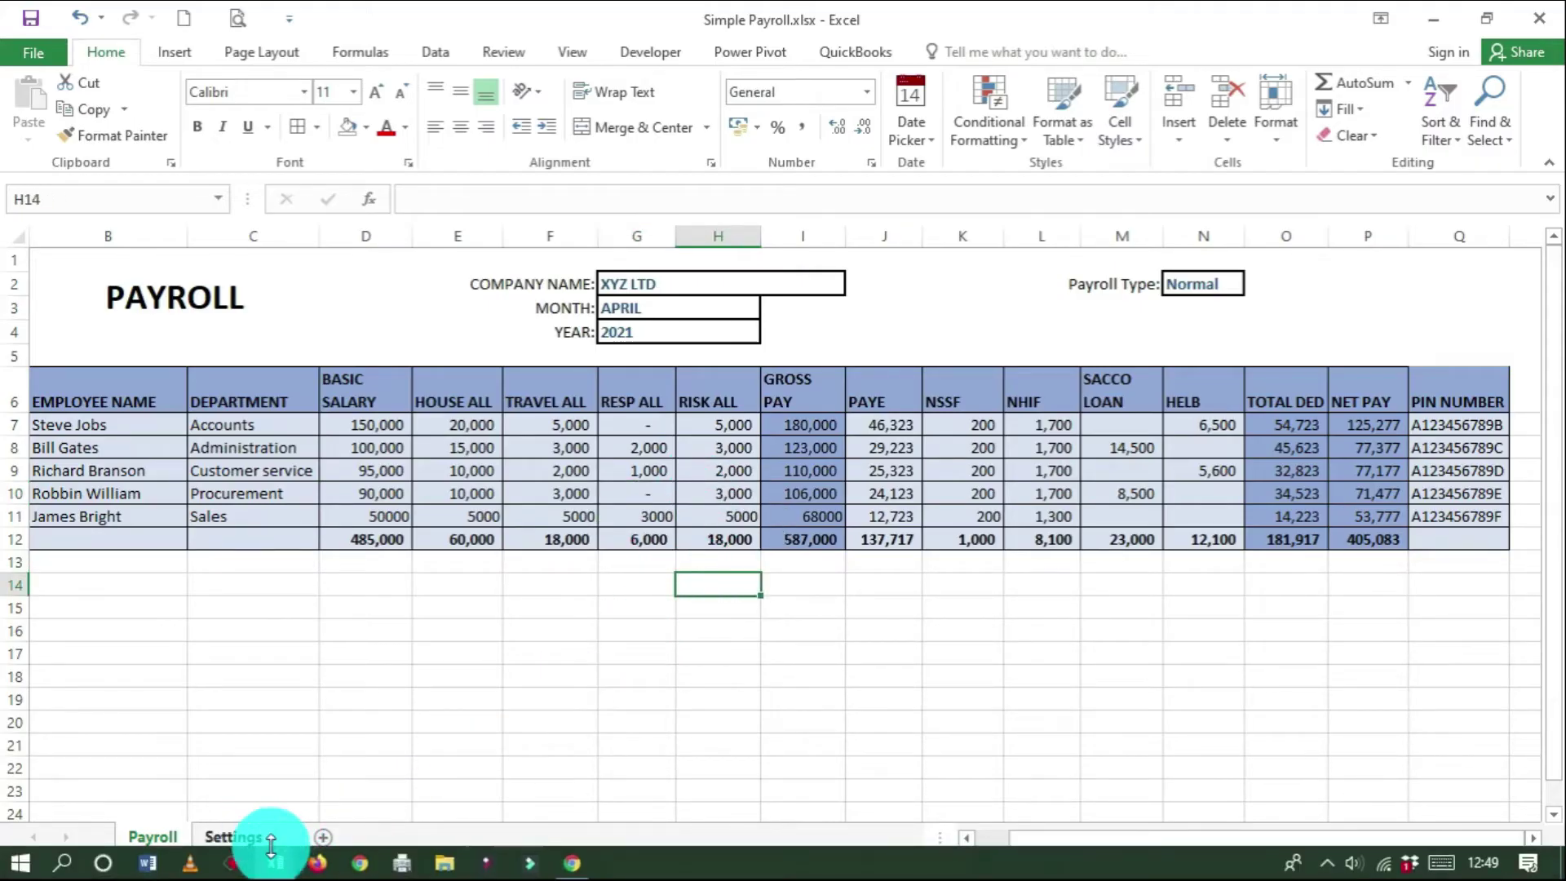
{"action": "left_click", "coordinate": [277, 864]}
Enter Other Allowances of 5000, 5000, 3000, 3000 and 8000 in L2:L6 of Returns
{"action": "left_click", "coordinate": [541, 796]}
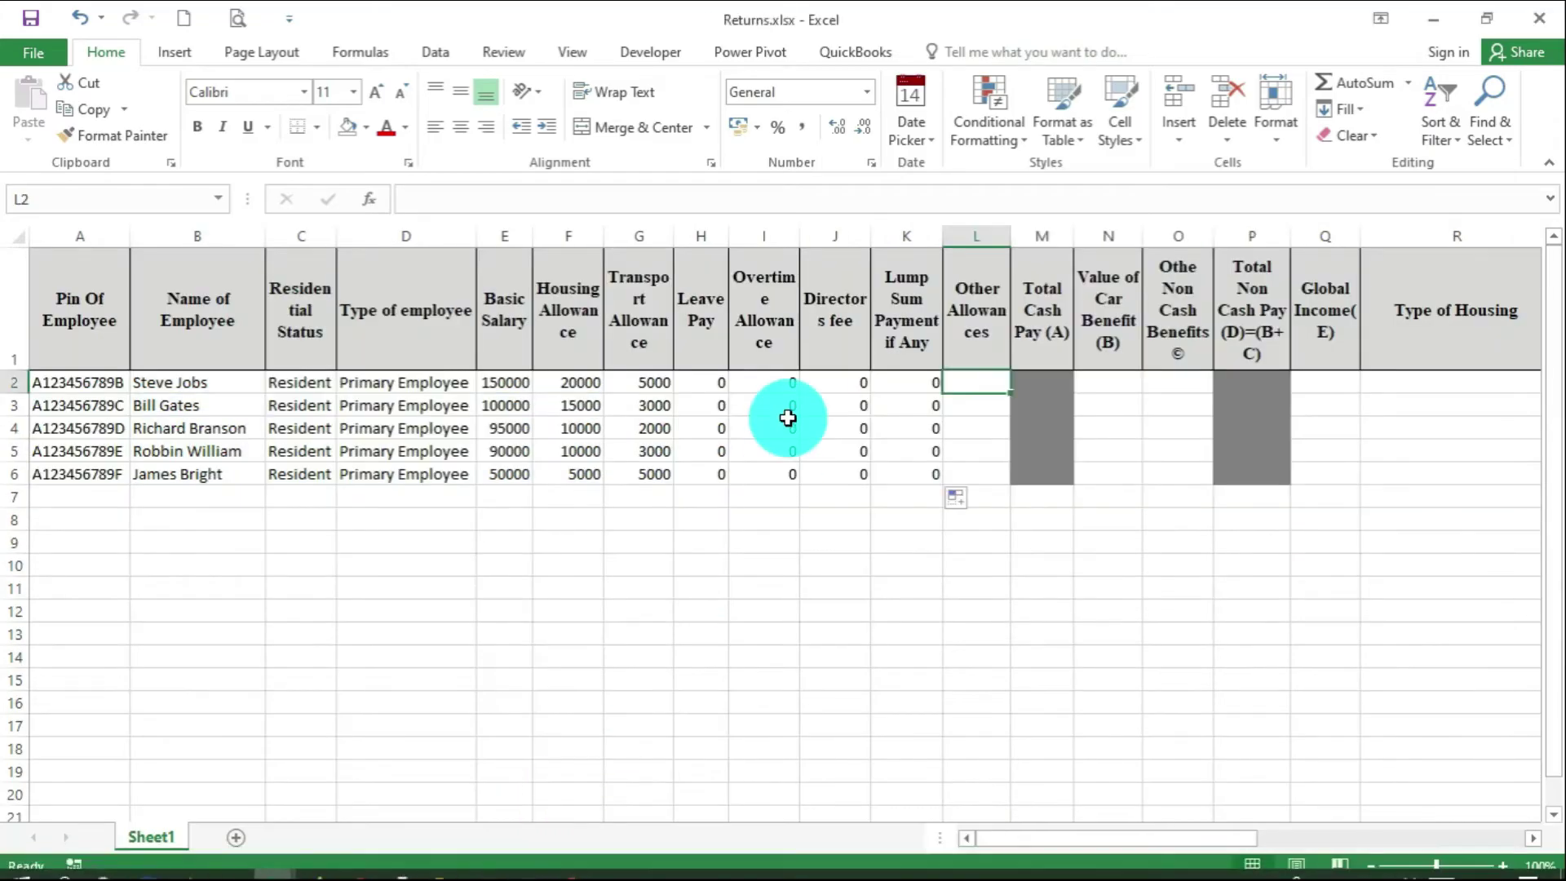
{"action": "left_click", "coordinate": [991, 393]}
{"action": "type", "text": "5000"}
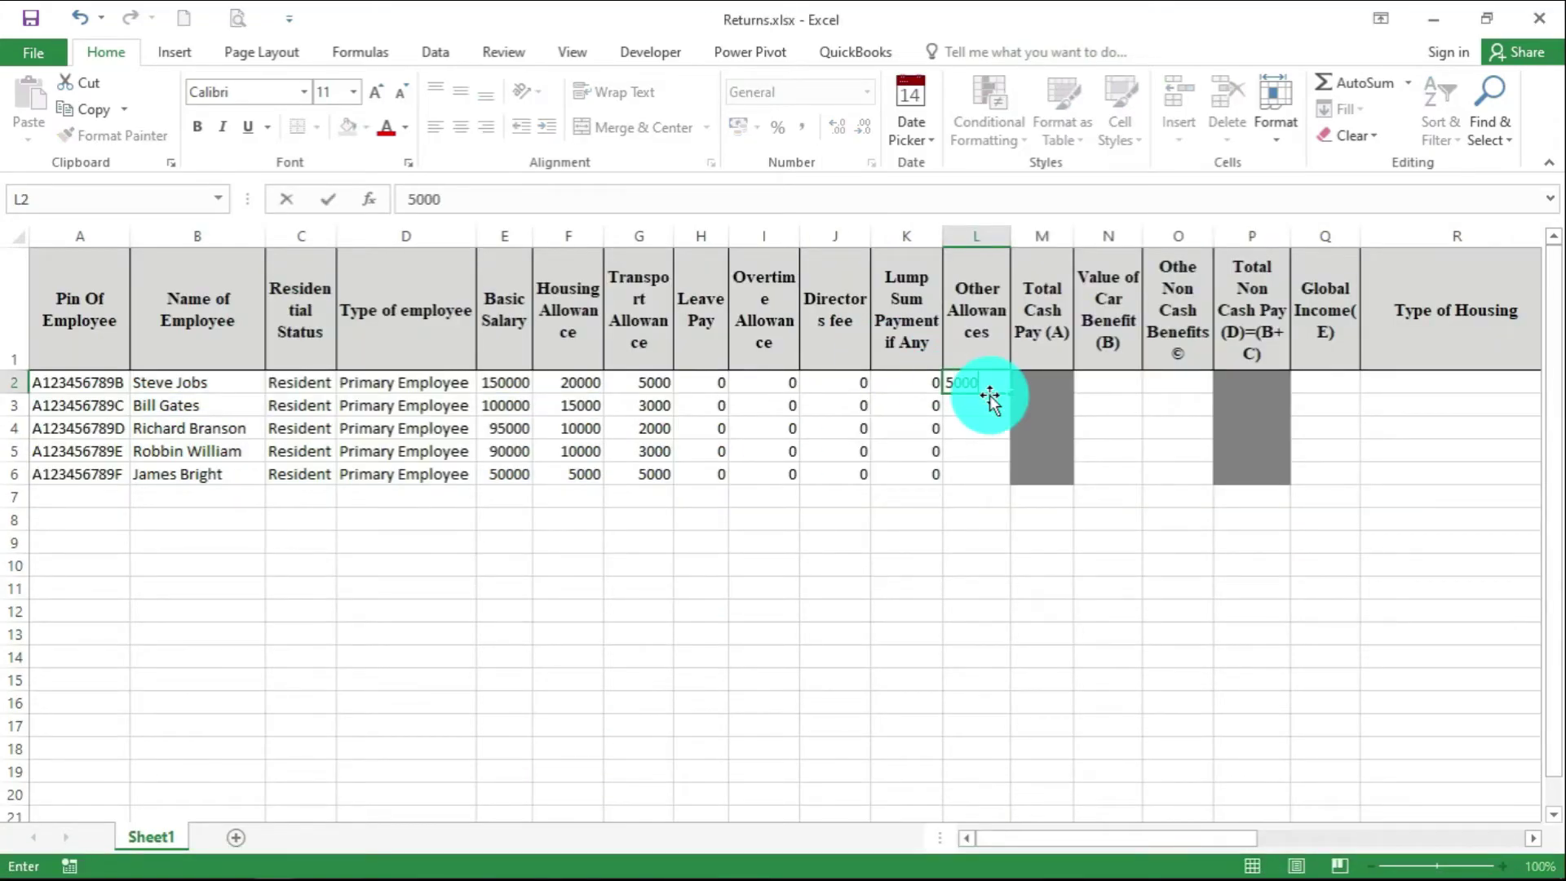
{"action": "key", "text": "Return"}
{"action": "type", "text": "5000"}
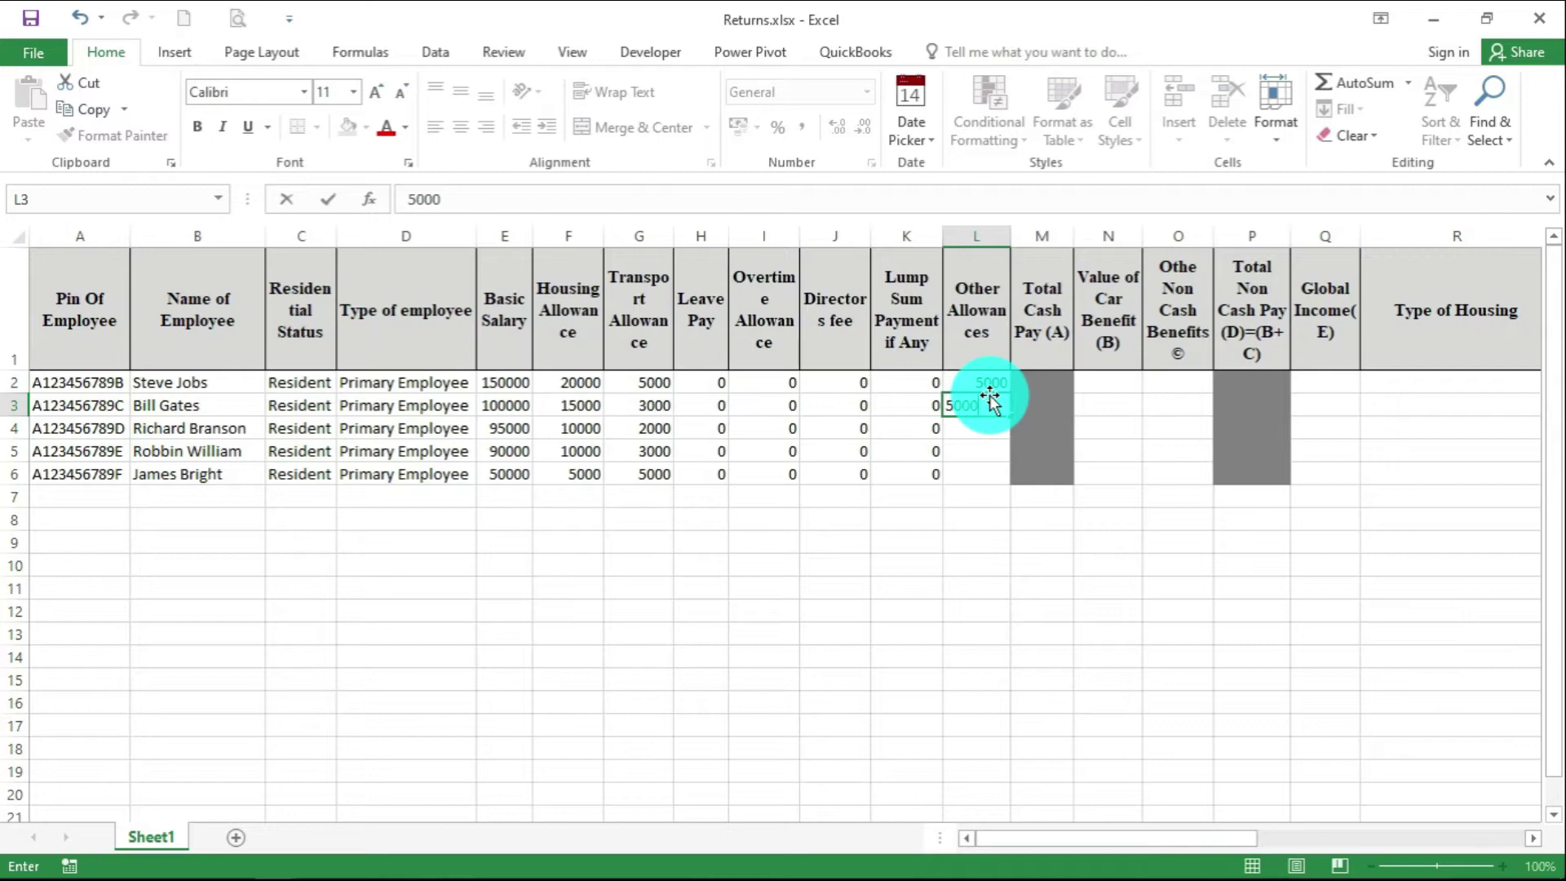
{"action": "key", "text": "Return"}
{"action": "type", "text": "3000"}
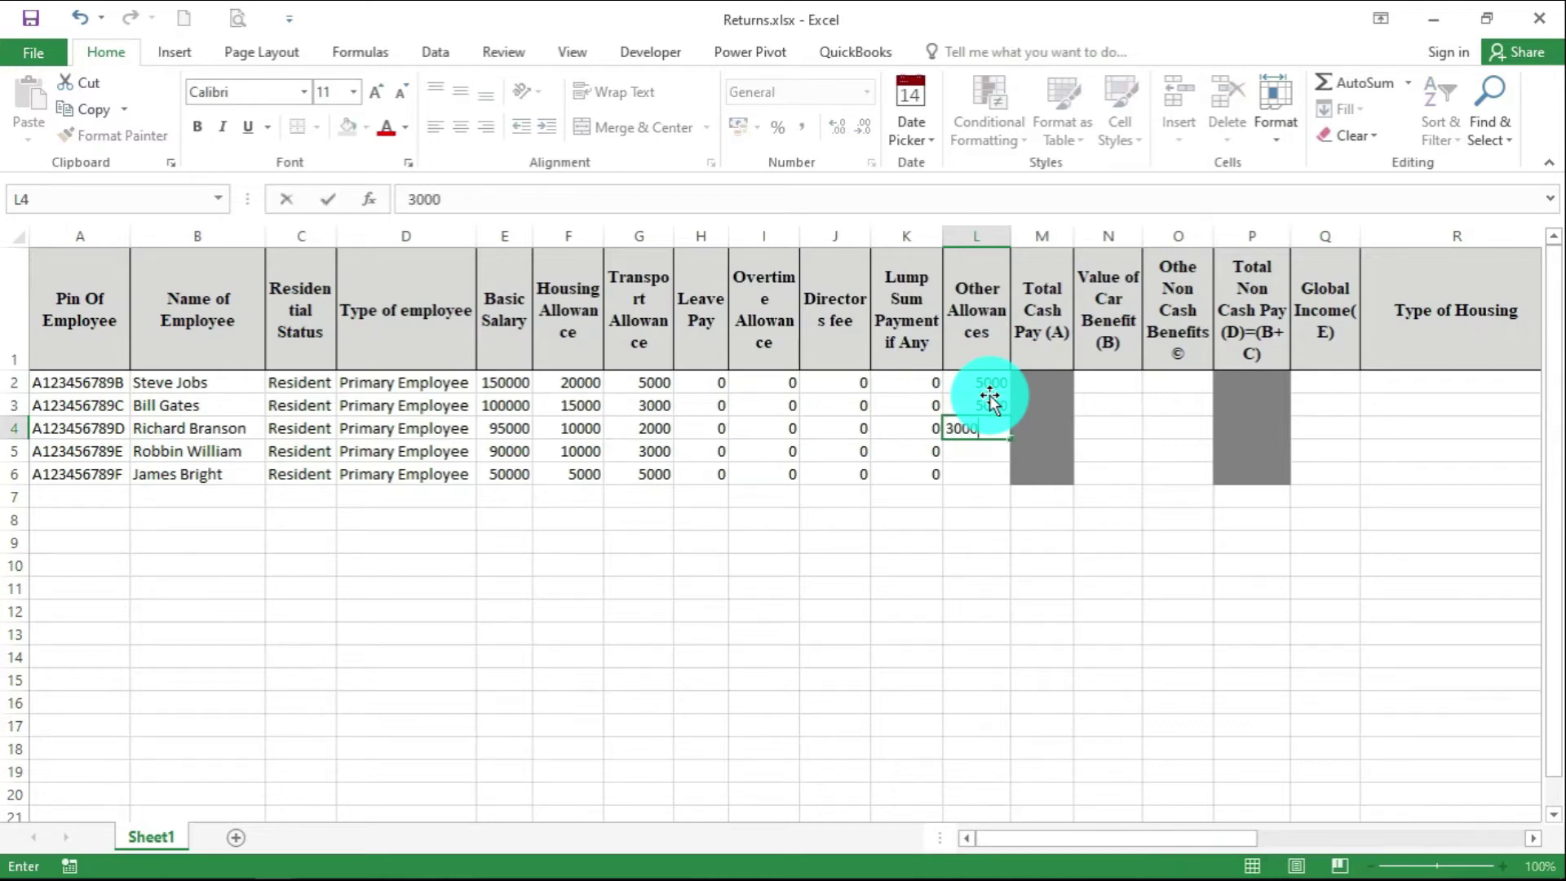
{"action": "key", "text": "Return"}
{"action": "type", "text": "3000"}
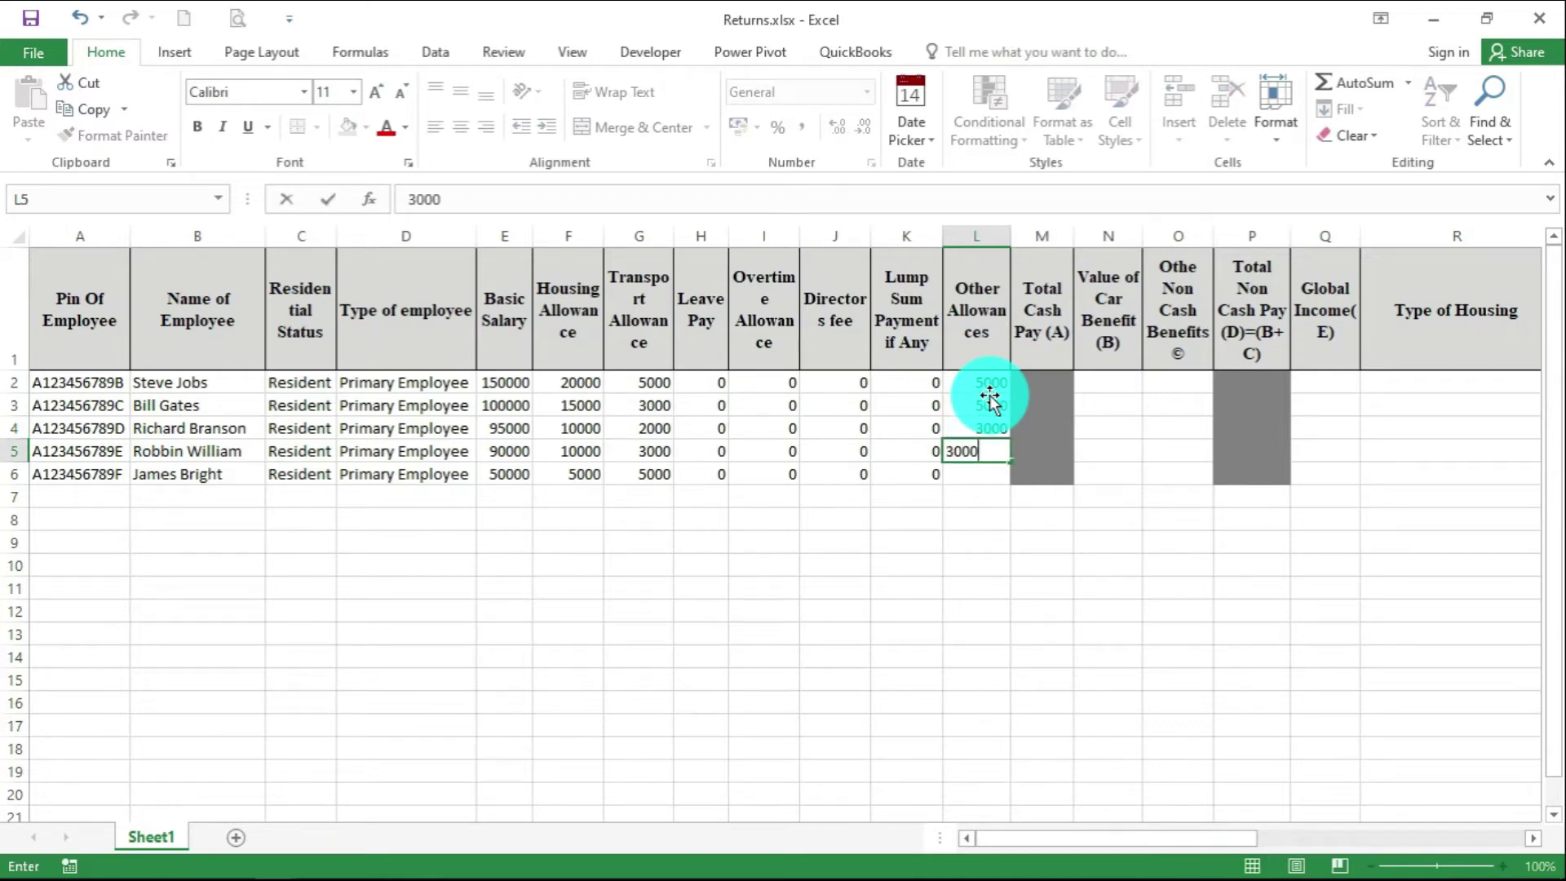
{"action": "key", "text": "Return"}
{"action": "type", "text": "800"}
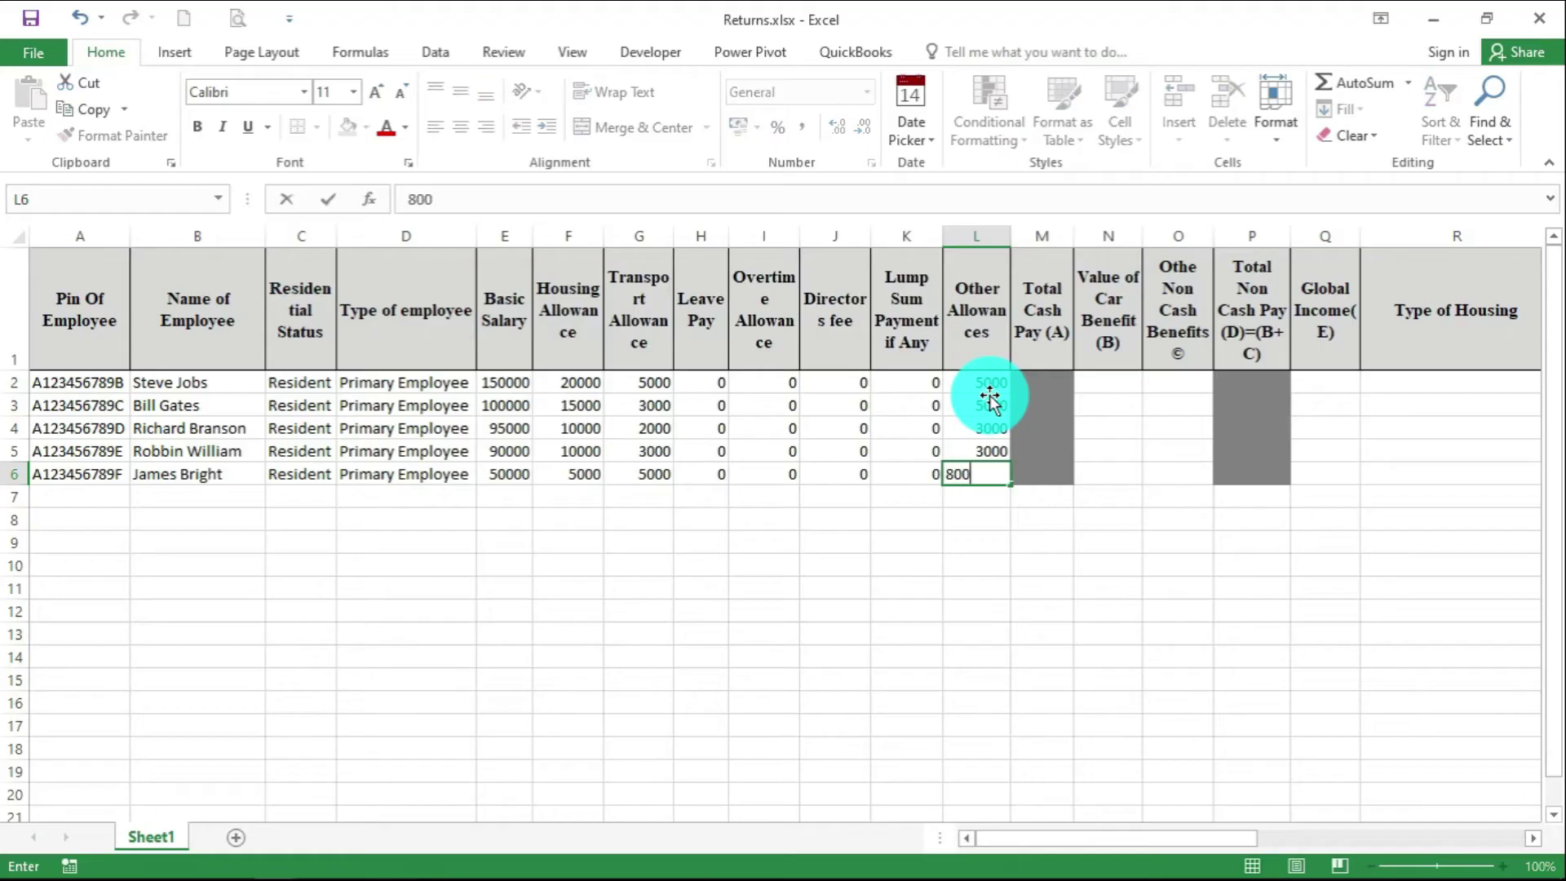
{"action": "type", "text": "0"}
{"action": "left_click", "coordinate": [1118, 472]}
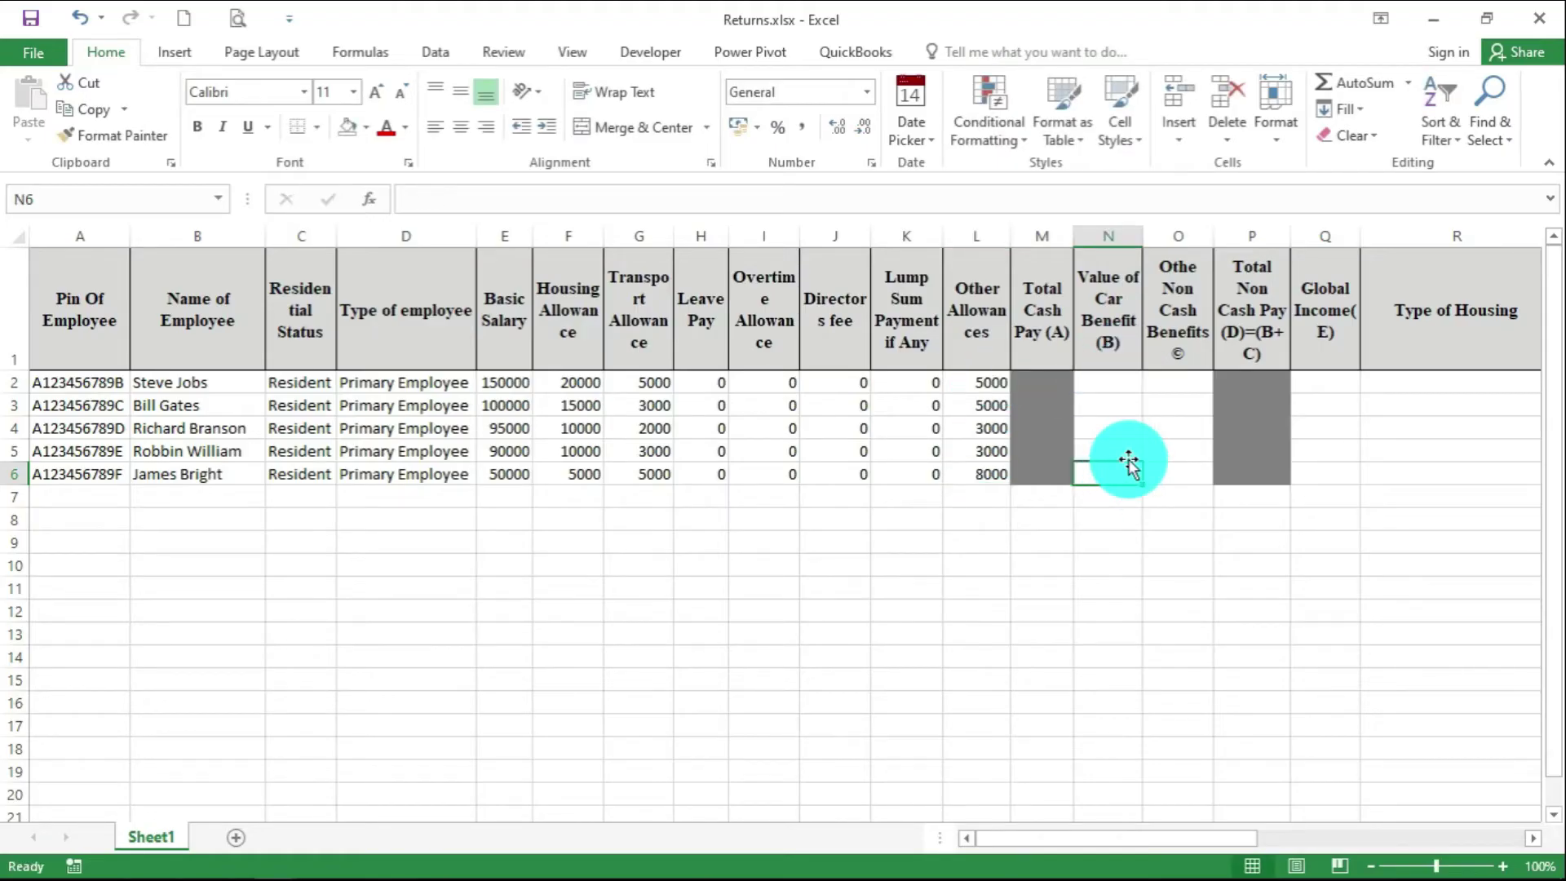
Enter 0 for car benefit in N2 and non-cash benefits in O2
{"action": "left_click", "coordinate": [1122, 387]}
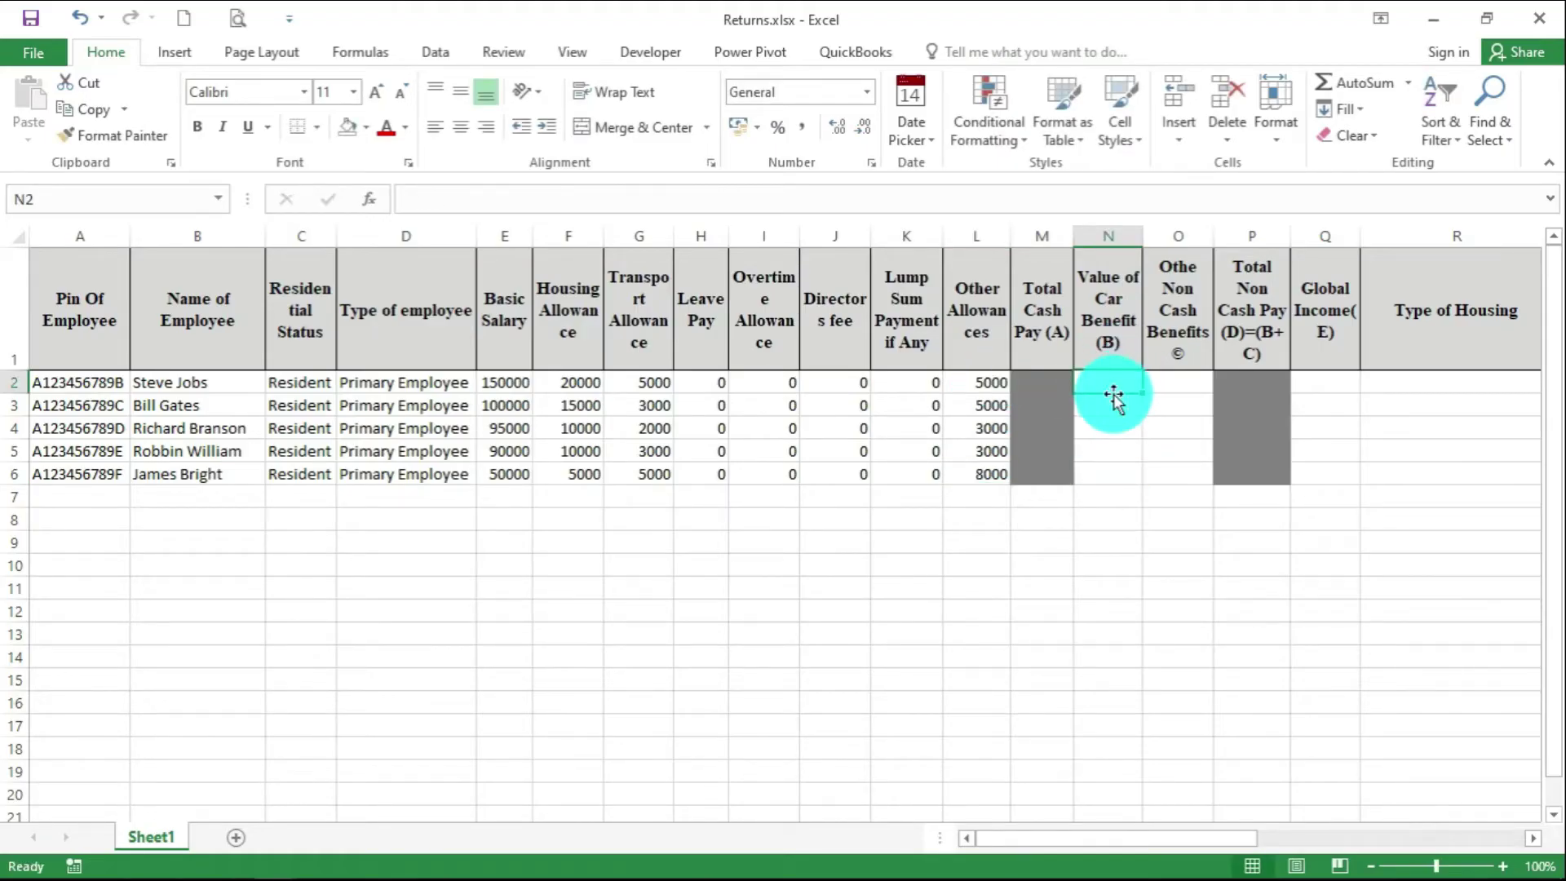
{"action": "type", "text": "0"}
{"action": "left_click", "coordinate": [1180, 380]}
{"action": "type", "text": "0"}
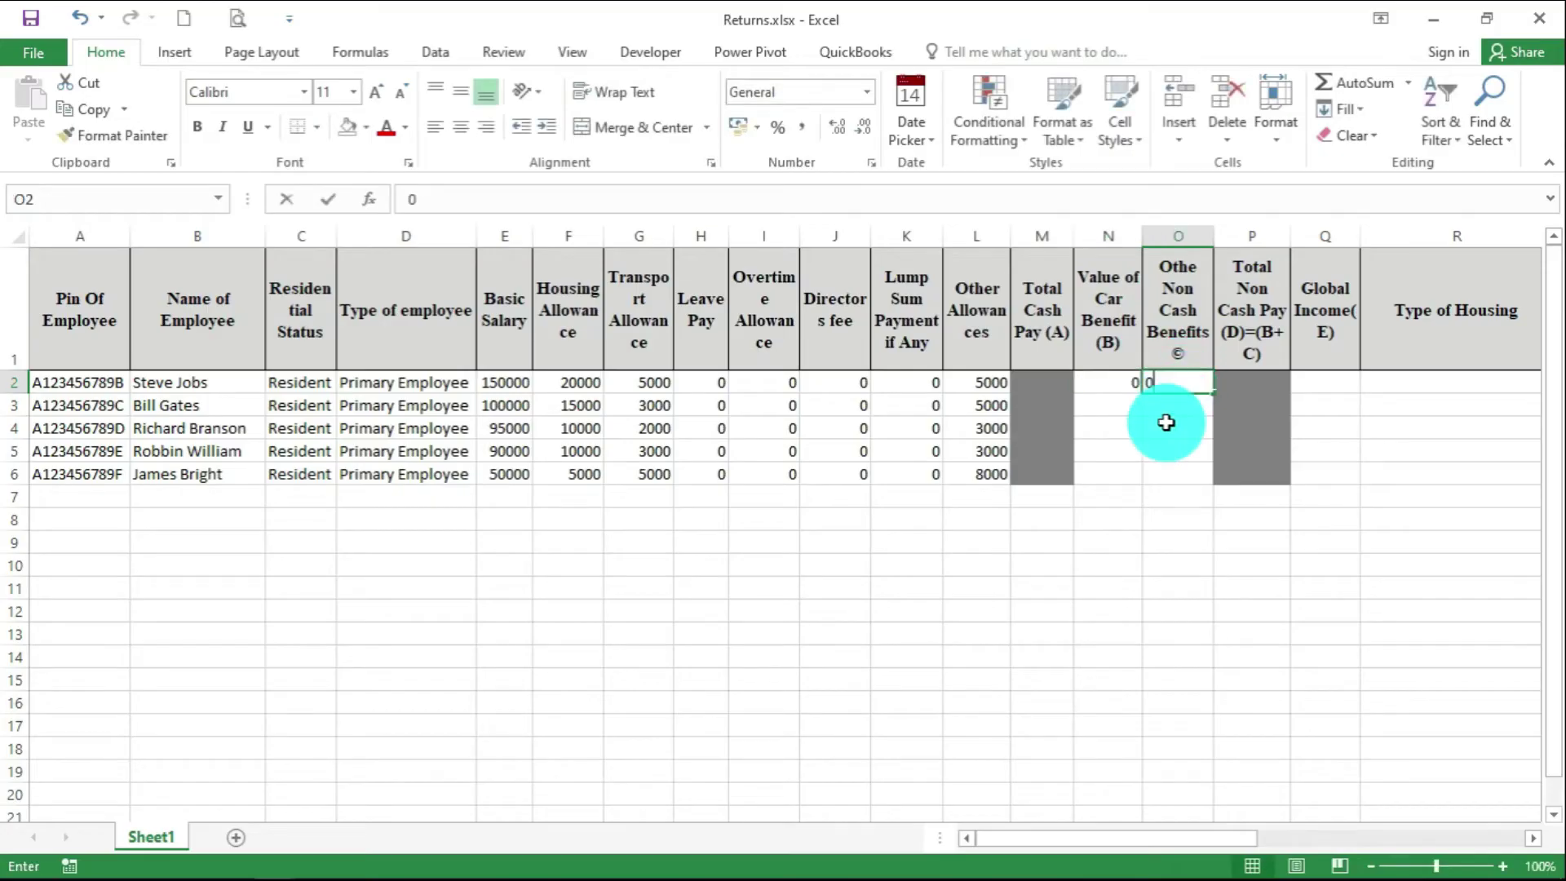
{"action": "left_click", "coordinate": [1167, 422]}
{"action": "left_click_drag", "start_coordinate": [1136, 380], "coordinate": [1214, 476]}
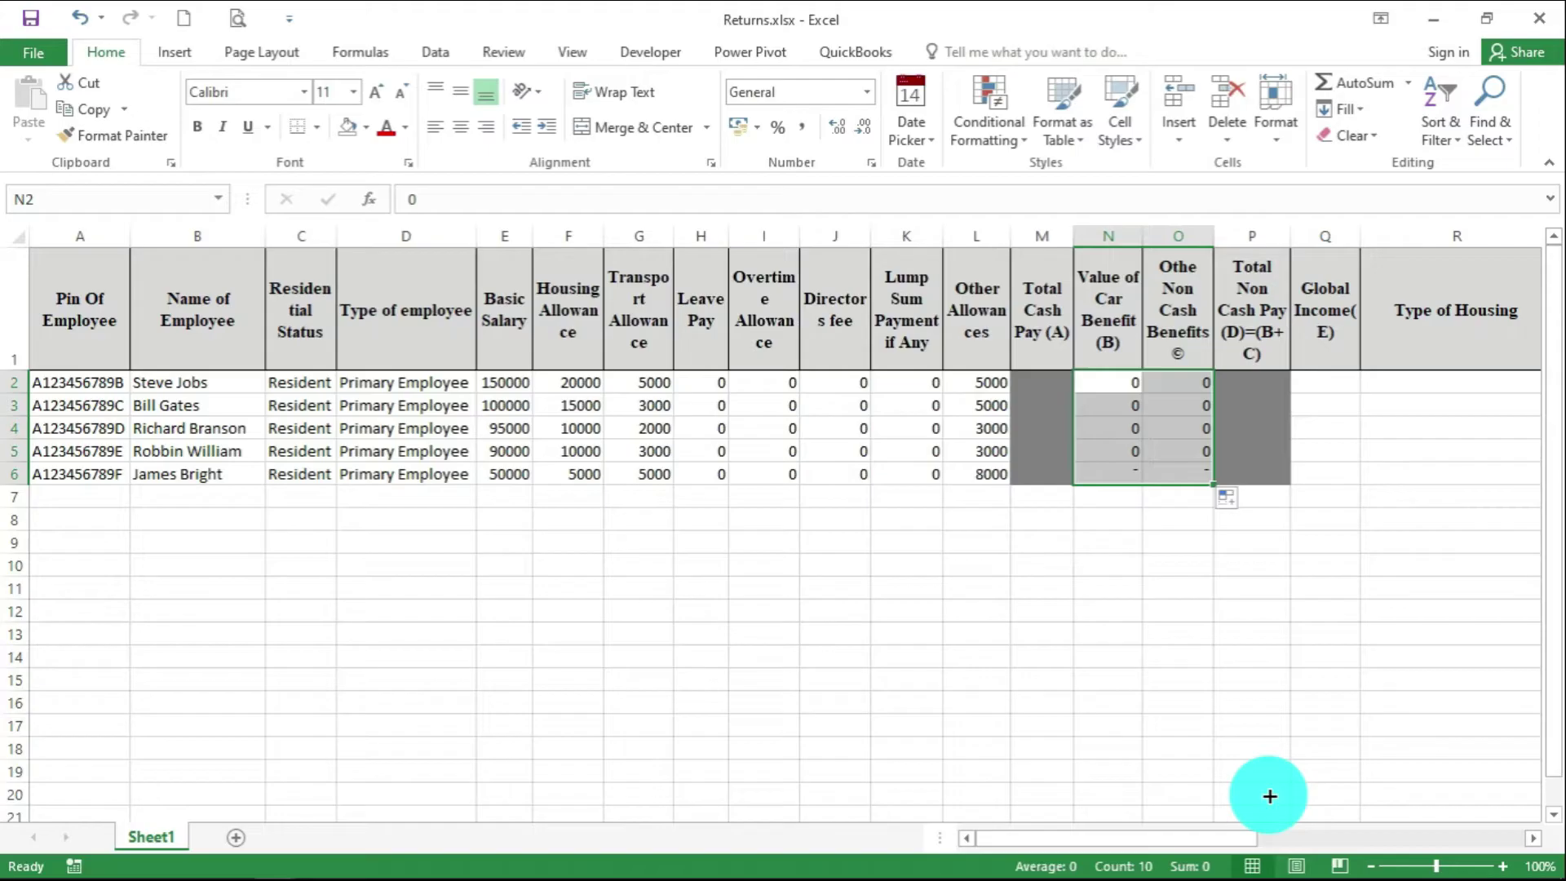
{"action": "left_click_drag", "start_coordinate": [1229, 841], "coordinate": [1287, 839]}
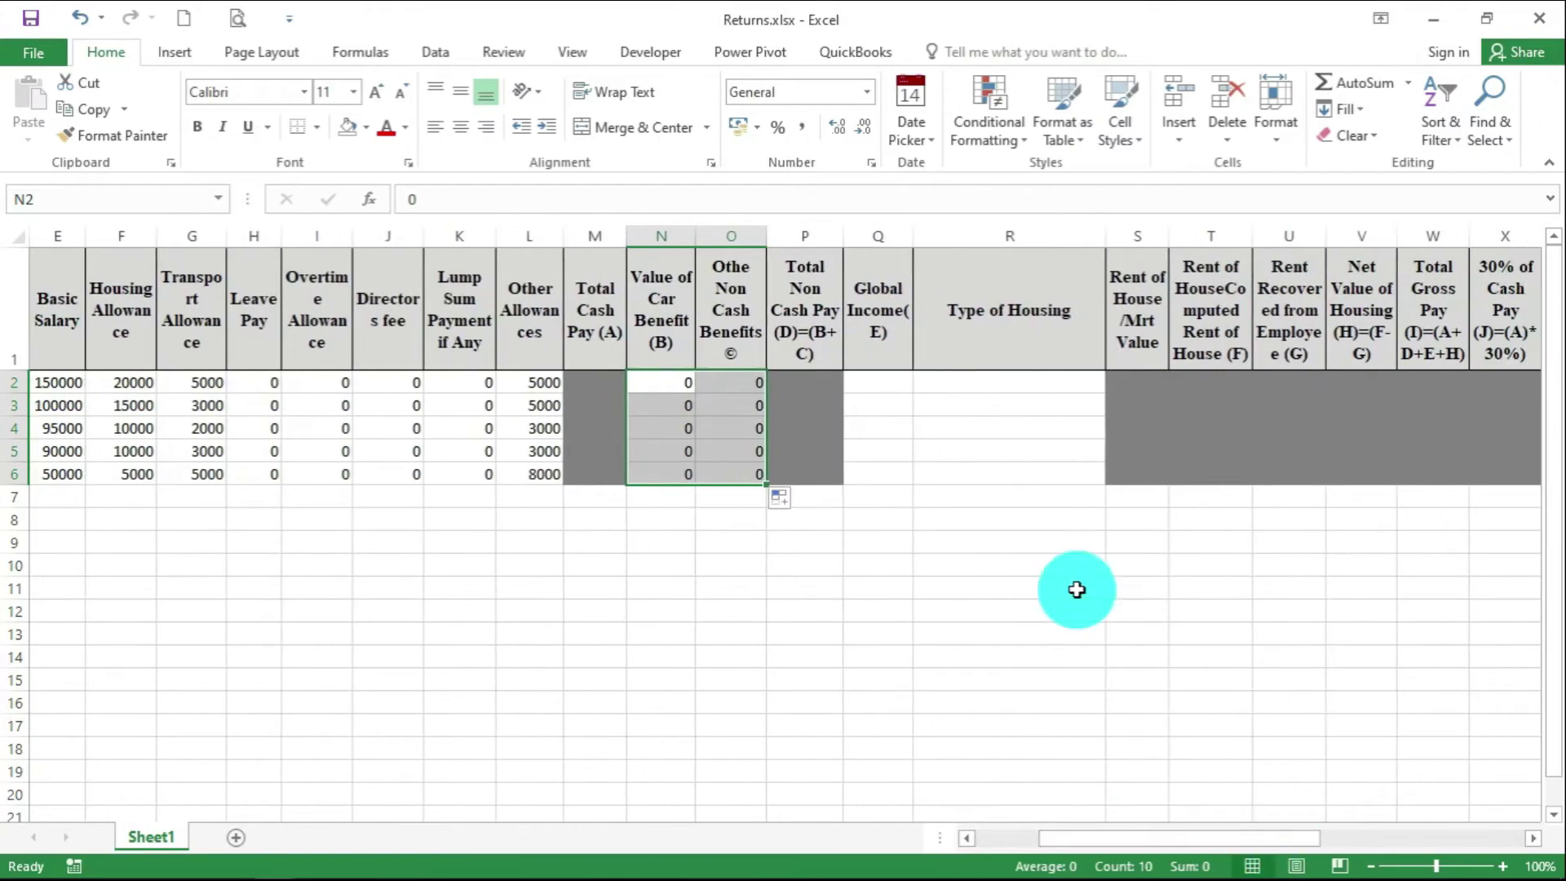
Set Global Income to 0 for all five employees, then select Type of Housing R2:R6
{"action": "left_click", "coordinate": [881, 396]}
{"action": "type", "text": "0"}
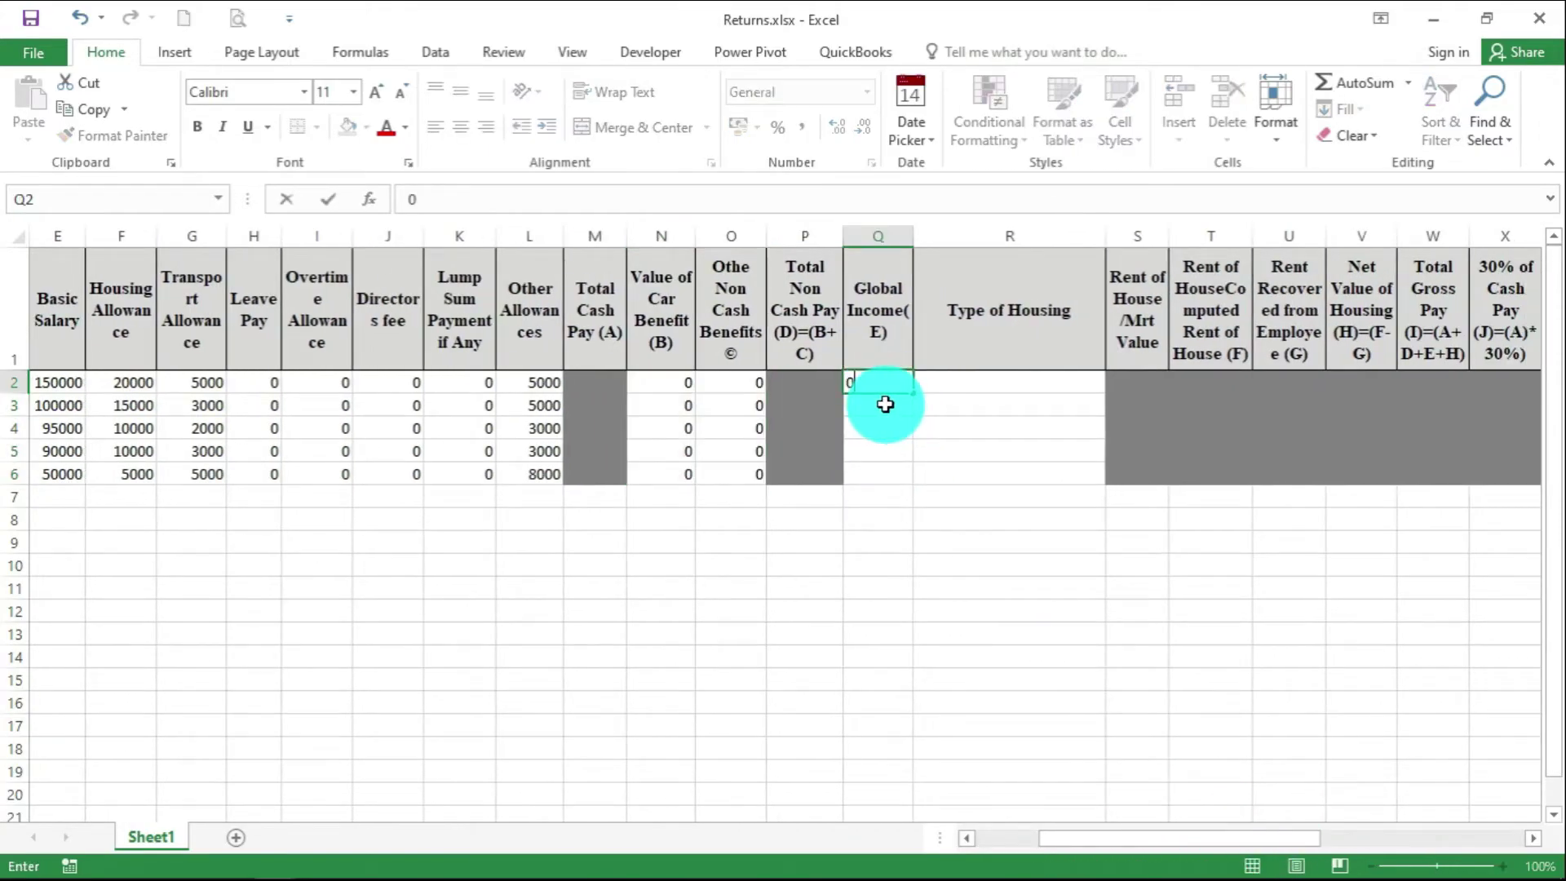
{"action": "key", "text": "ctrl+Return"}
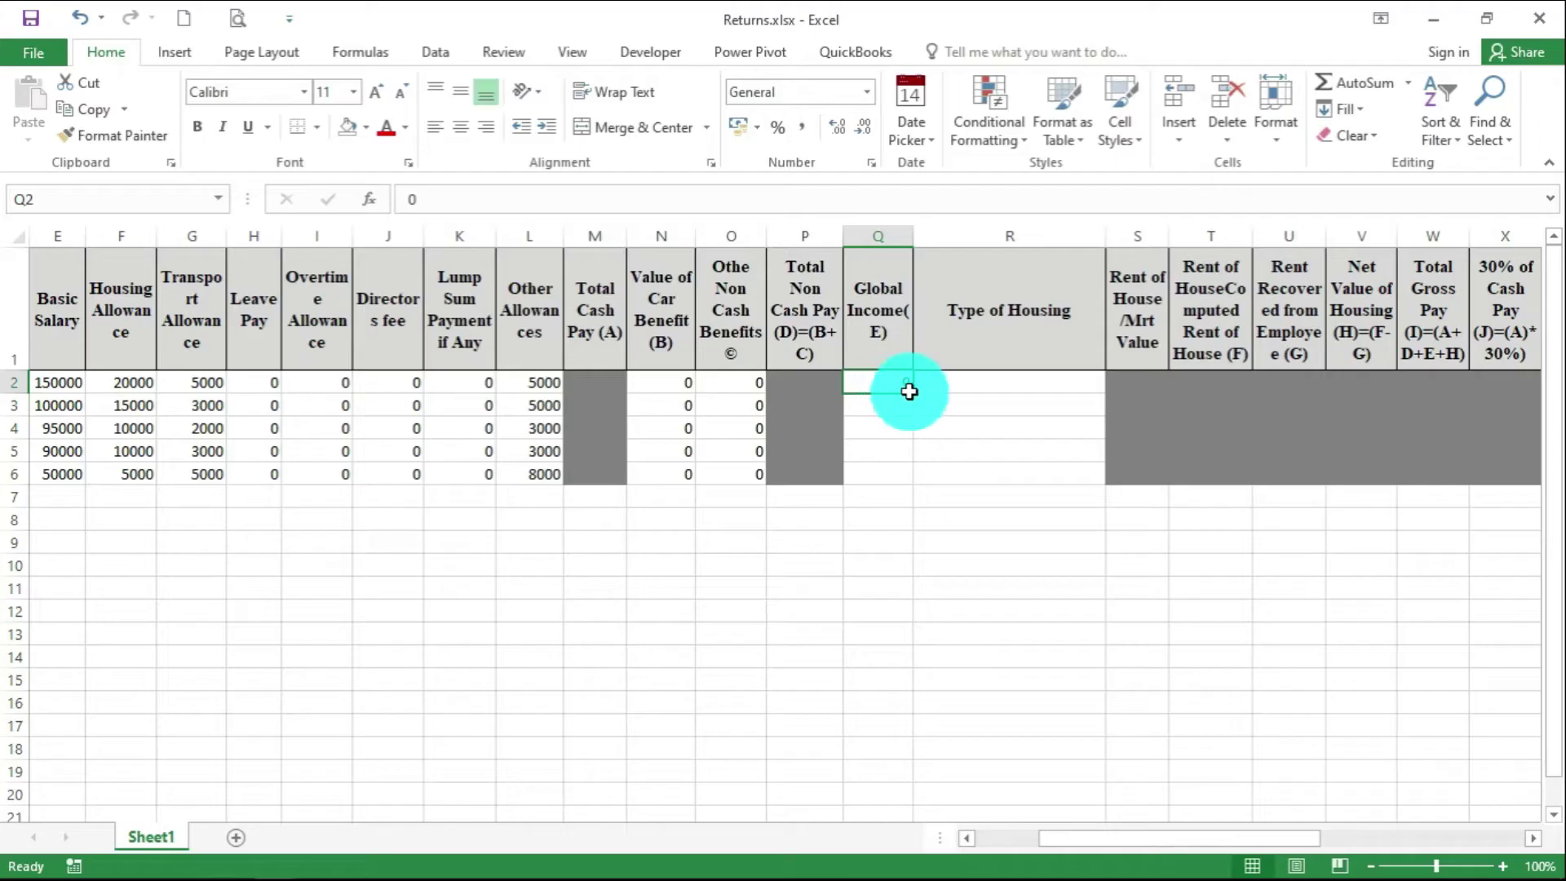
{"action": "left_click_drag", "start_coordinate": [909, 392], "coordinate": [916, 480]}
{"action": "left_click", "coordinate": [908, 522]}
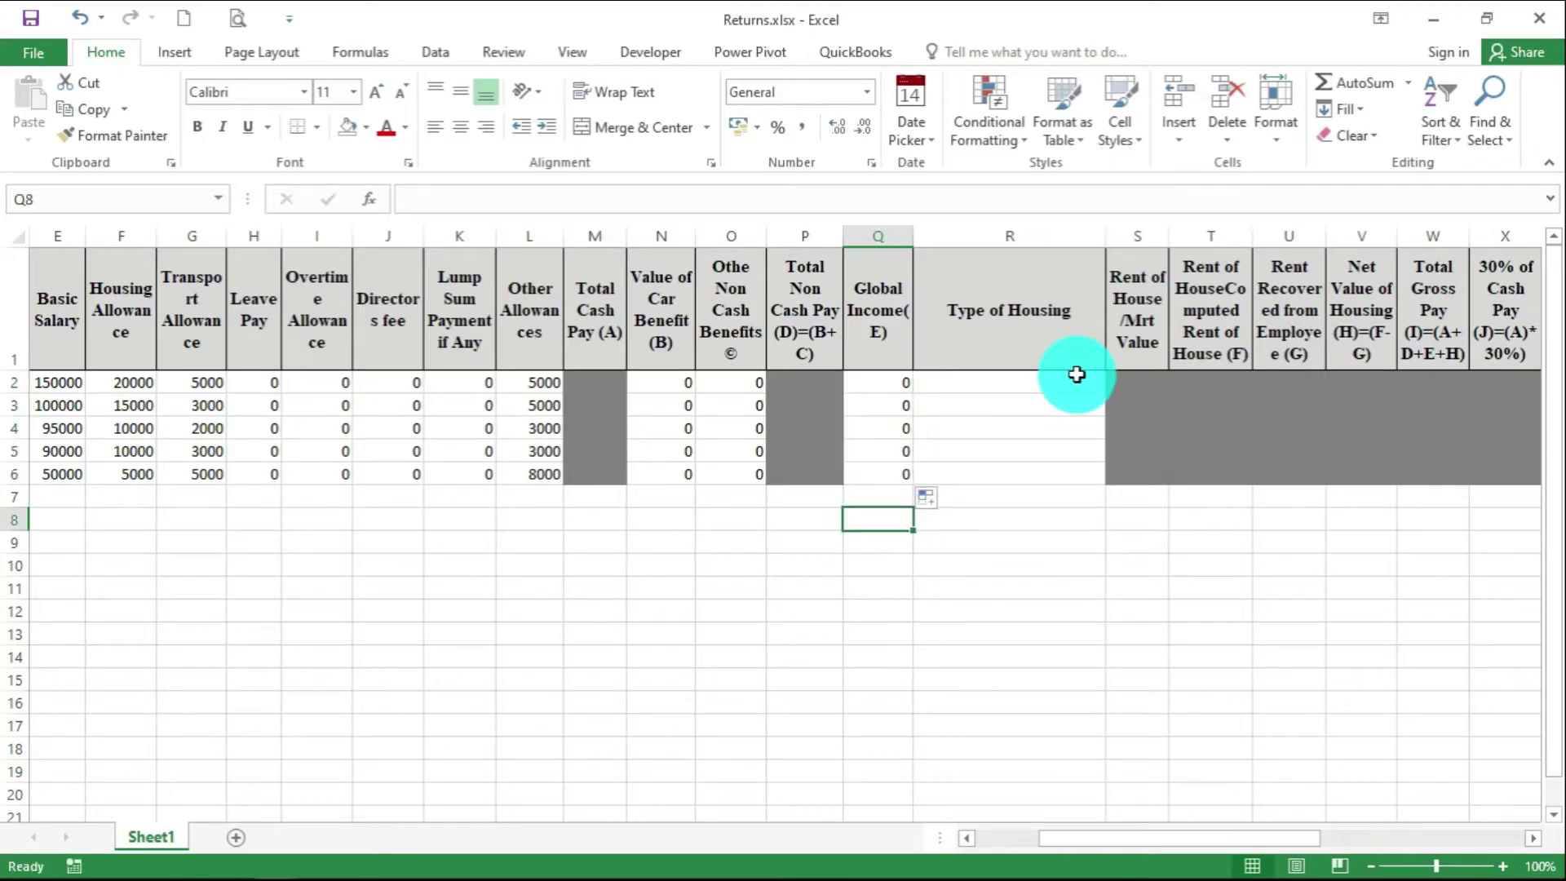
{"action": "left_click", "coordinate": [1052, 379]}
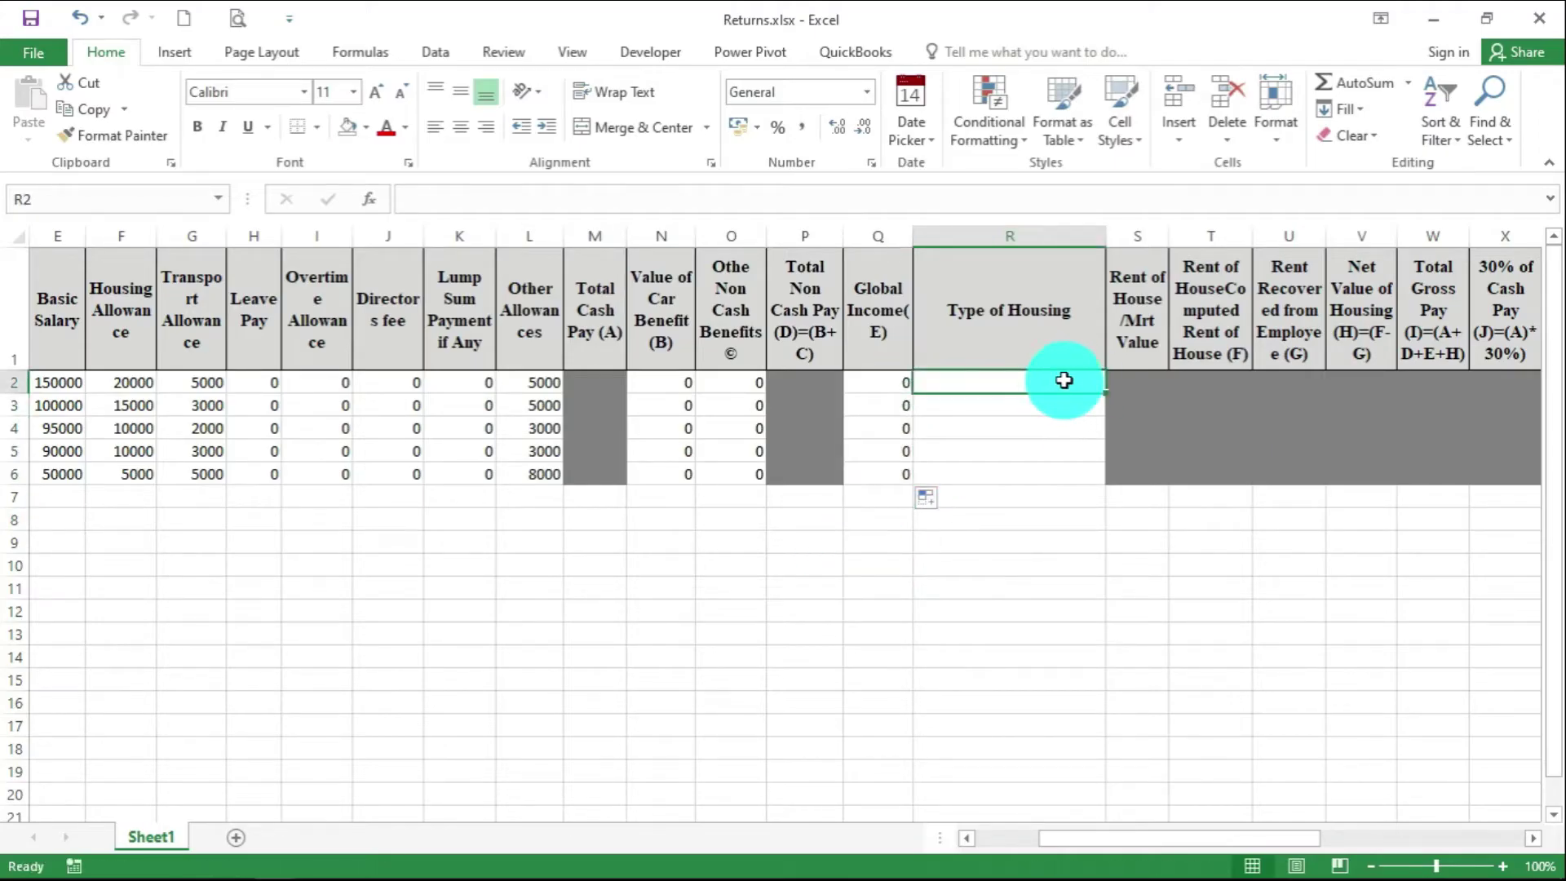
{"action": "left_click_drag", "start_coordinate": [1066, 386], "coordinate": [1068, 471]}
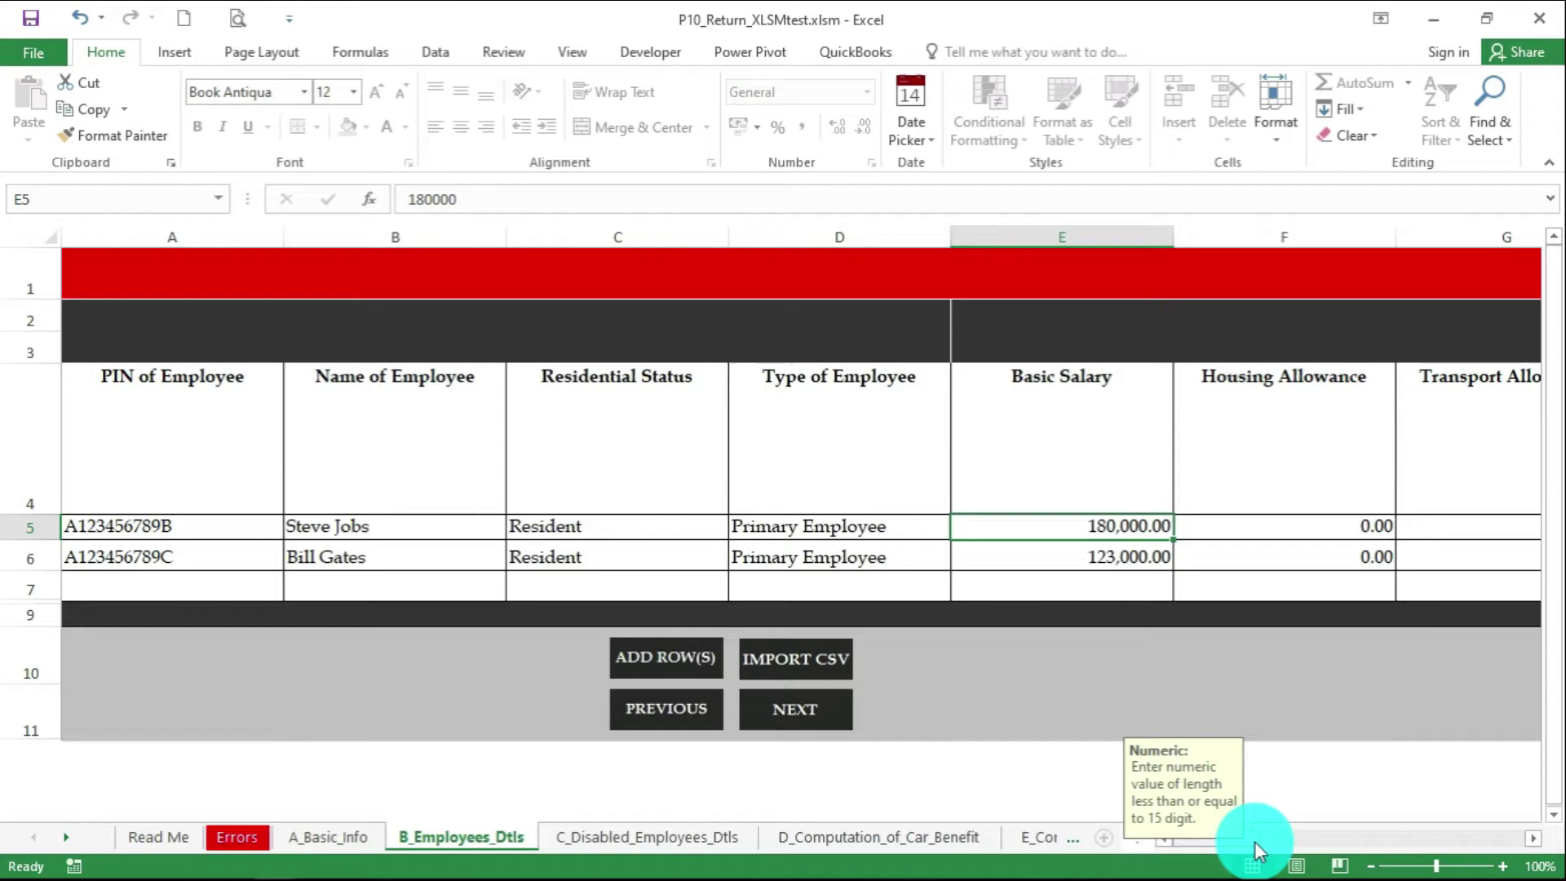
{"action": "left_click_drag", "start_coordinate": [1254, 840], "coordinate": [1365, 847]}
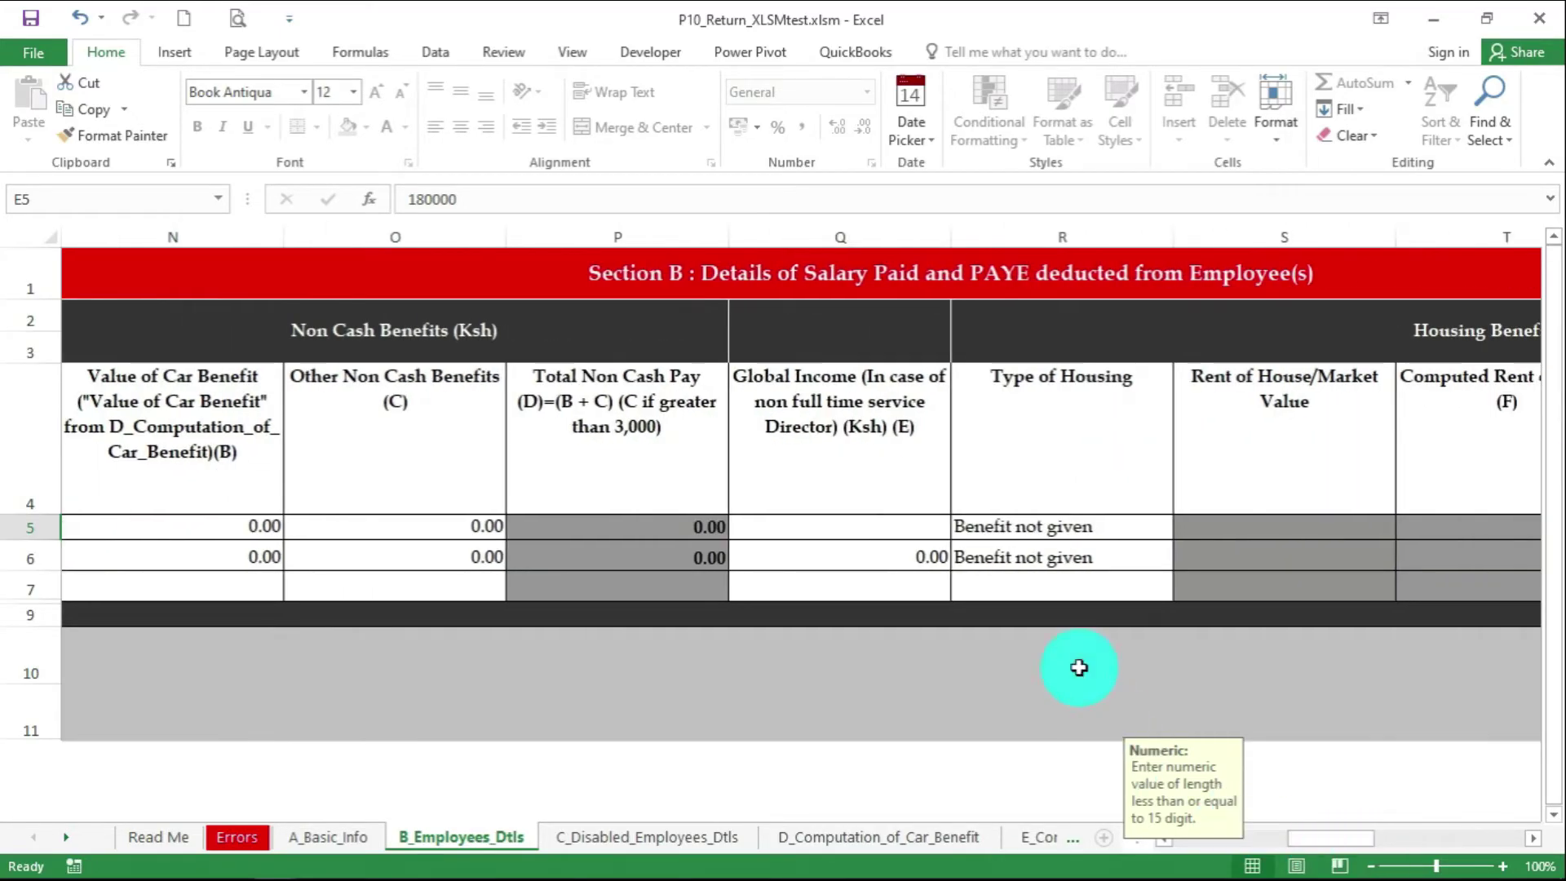
{"action": "left_click", "coordinate": [1081, 531]}
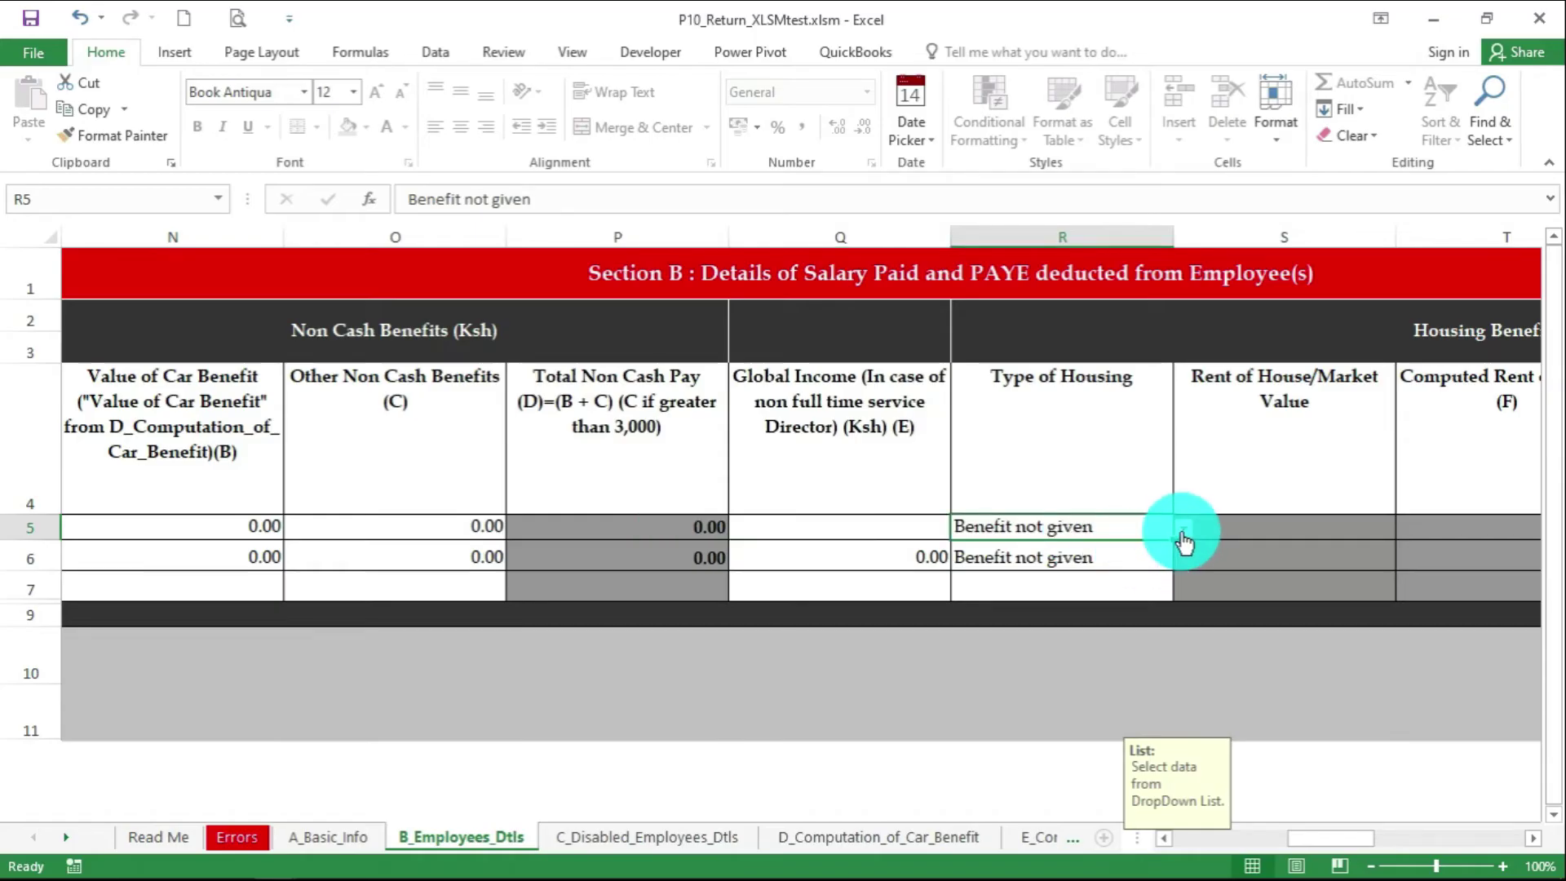
{"action": "left_click", "coordinate": [1183, 539]}
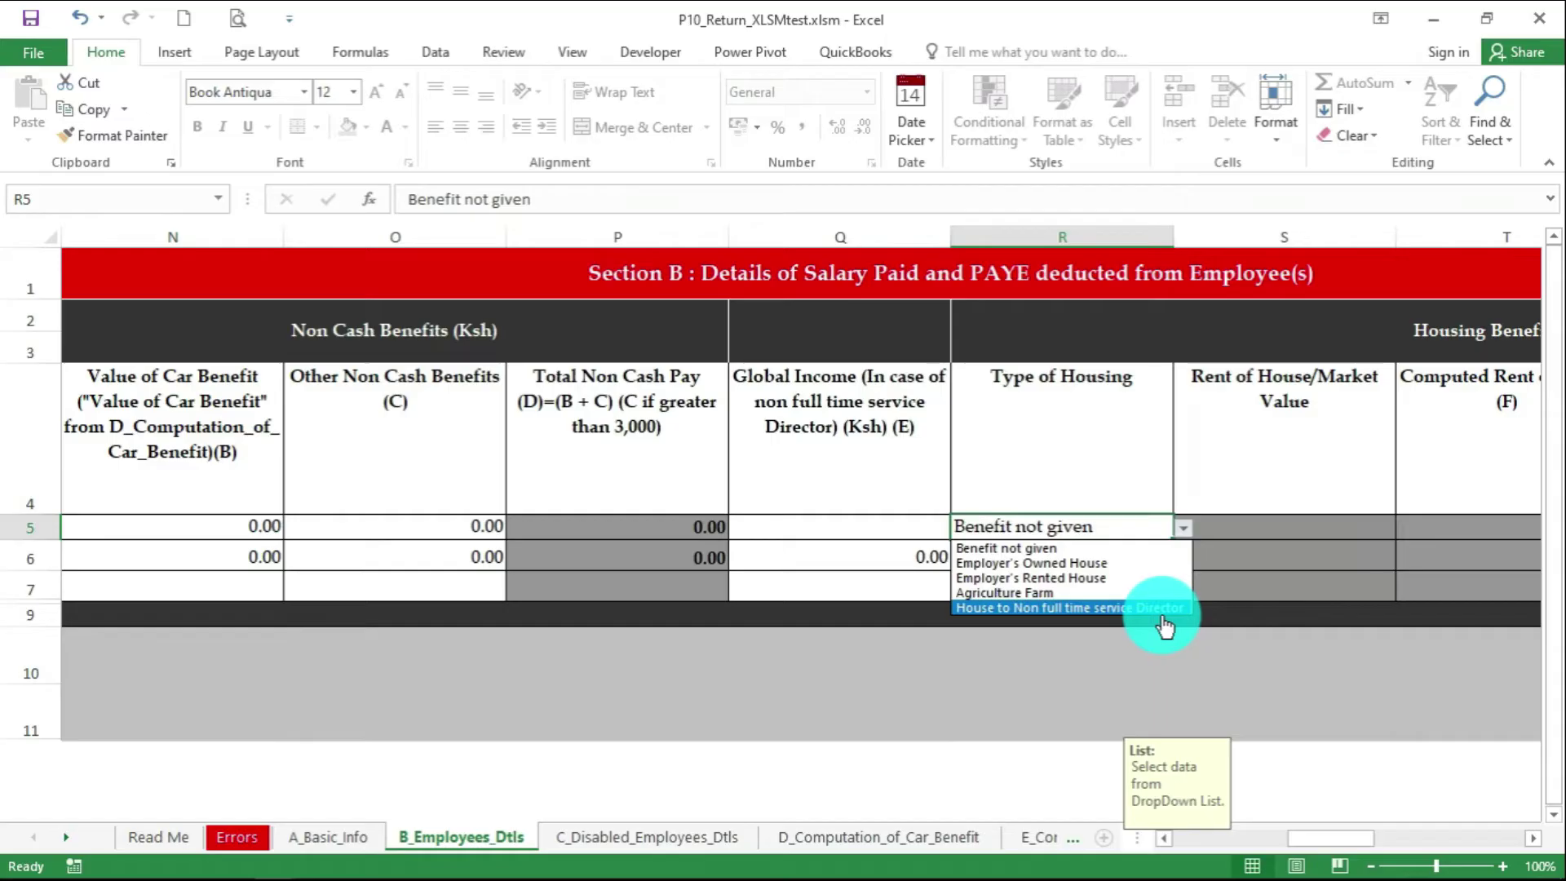
{"action": "left_click", "coordinate": [1114, 550]}
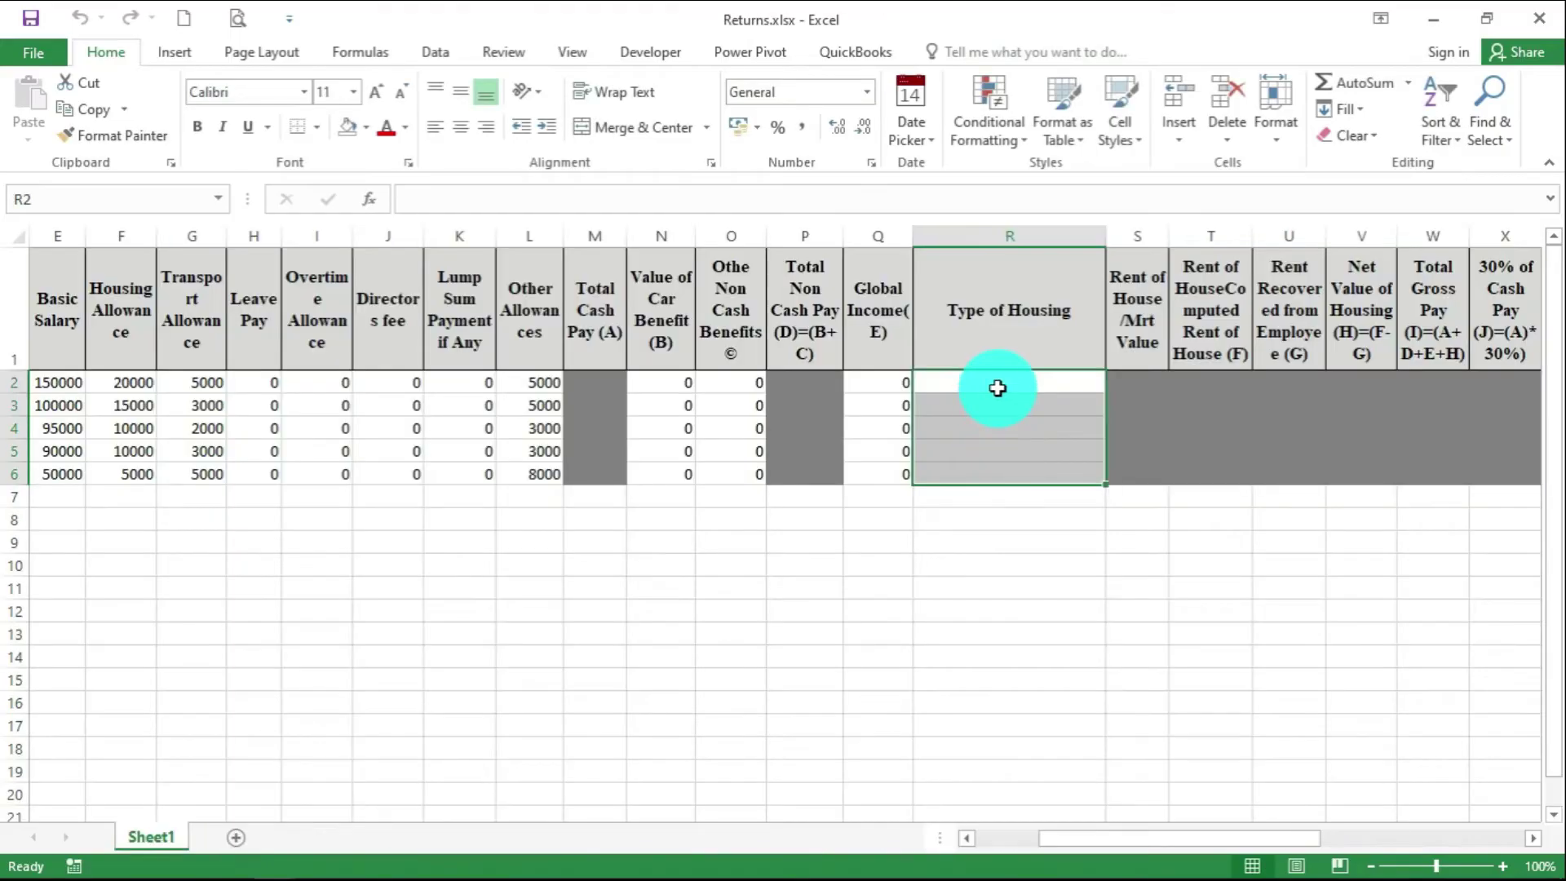
Enter 'Benefit not given' as Type of Housing in R2 and fill it down to R6
{"action": "left_click", "coordinate": [998, 389]}
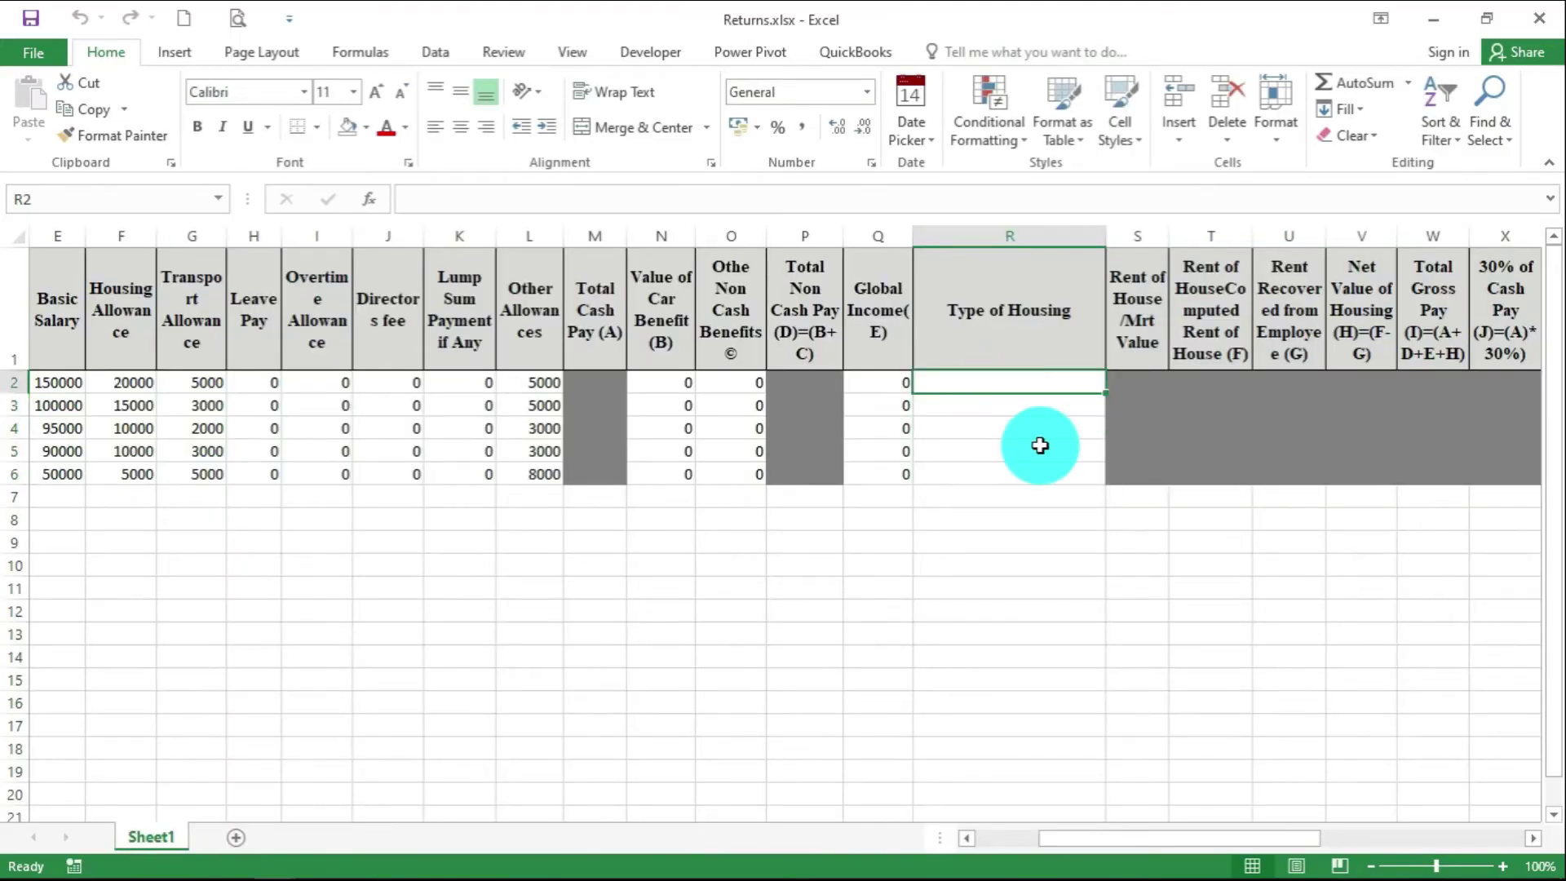
{"action": "type", "text": "Benefit not given"}
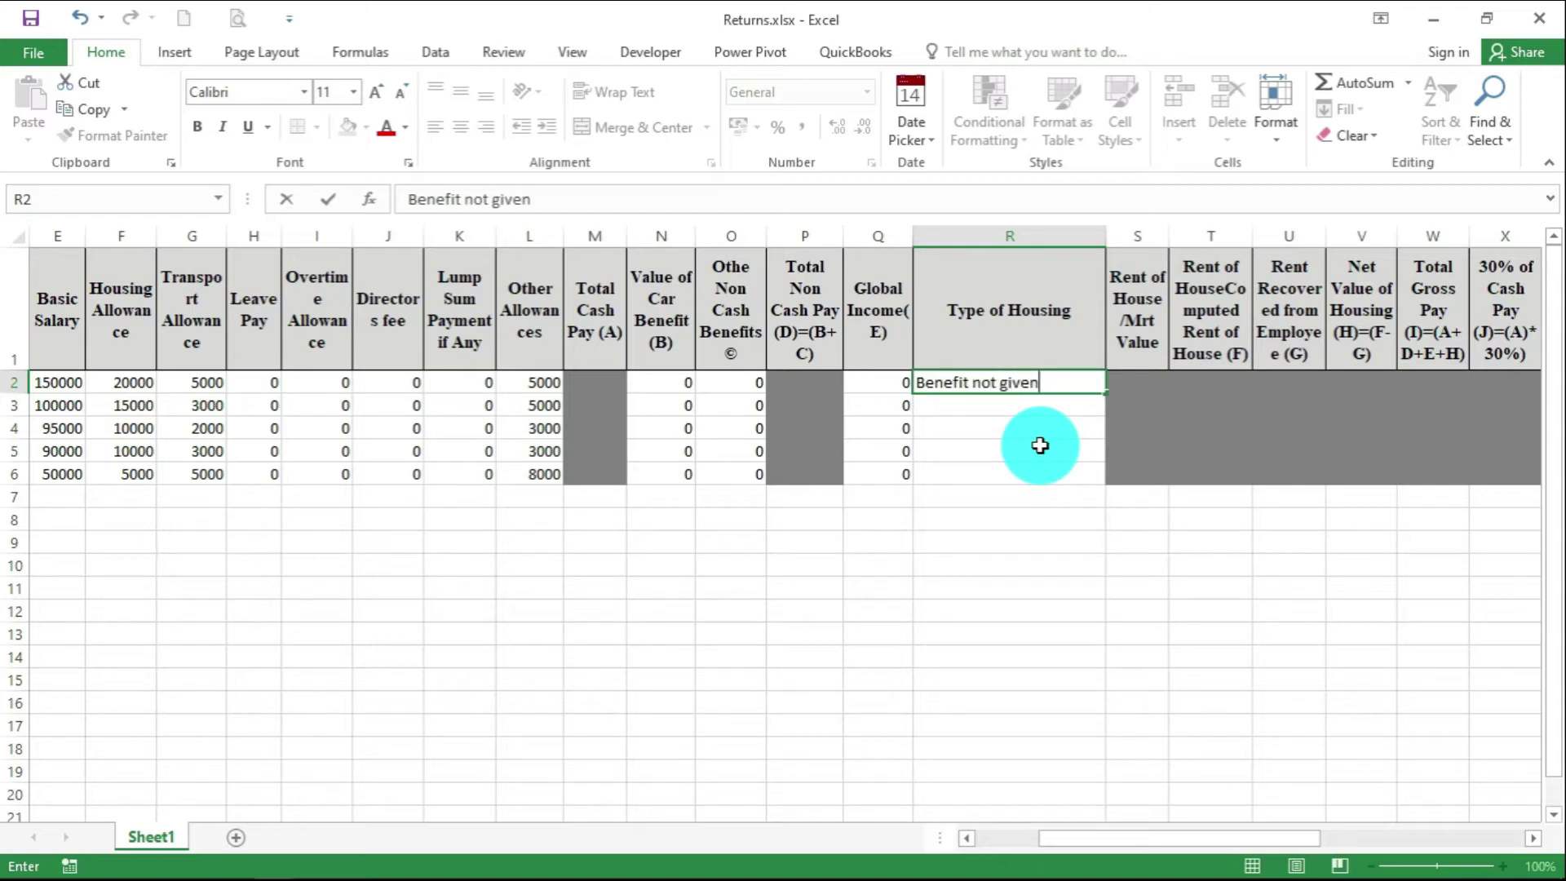
{"action": "left_click", "coordinate": [986, 500]}
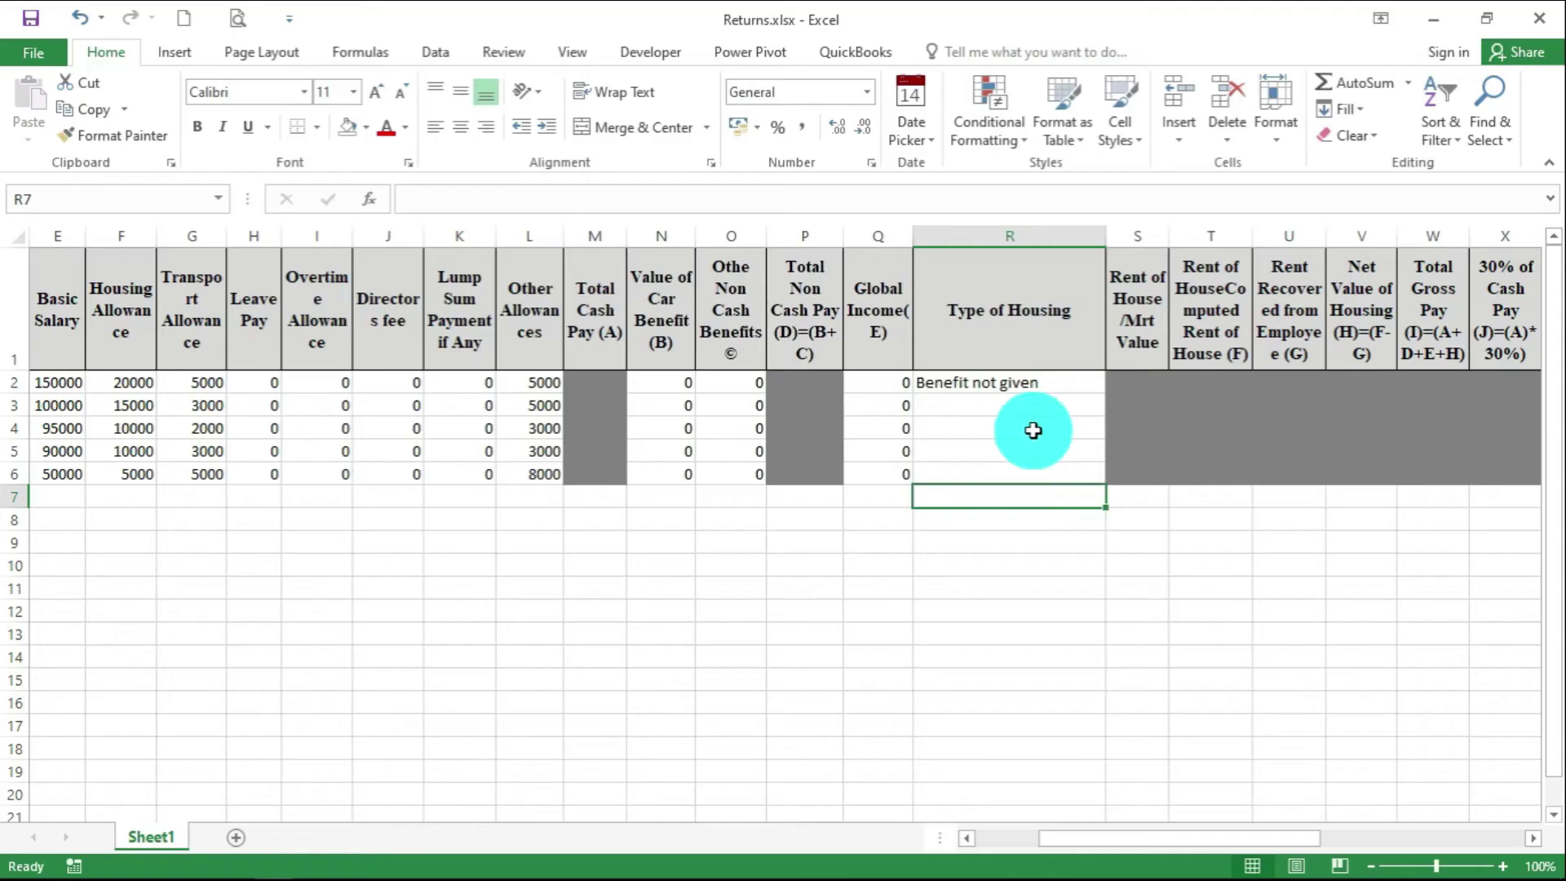
{"action": "left_click", "coordinate": [1031, 379]}
{"action": "left_click_drag", "start_coordinate": [1105, 390], "coordinate": [1103, 478]}
{"action": "left_click", "coordinate": [1075, 529]}
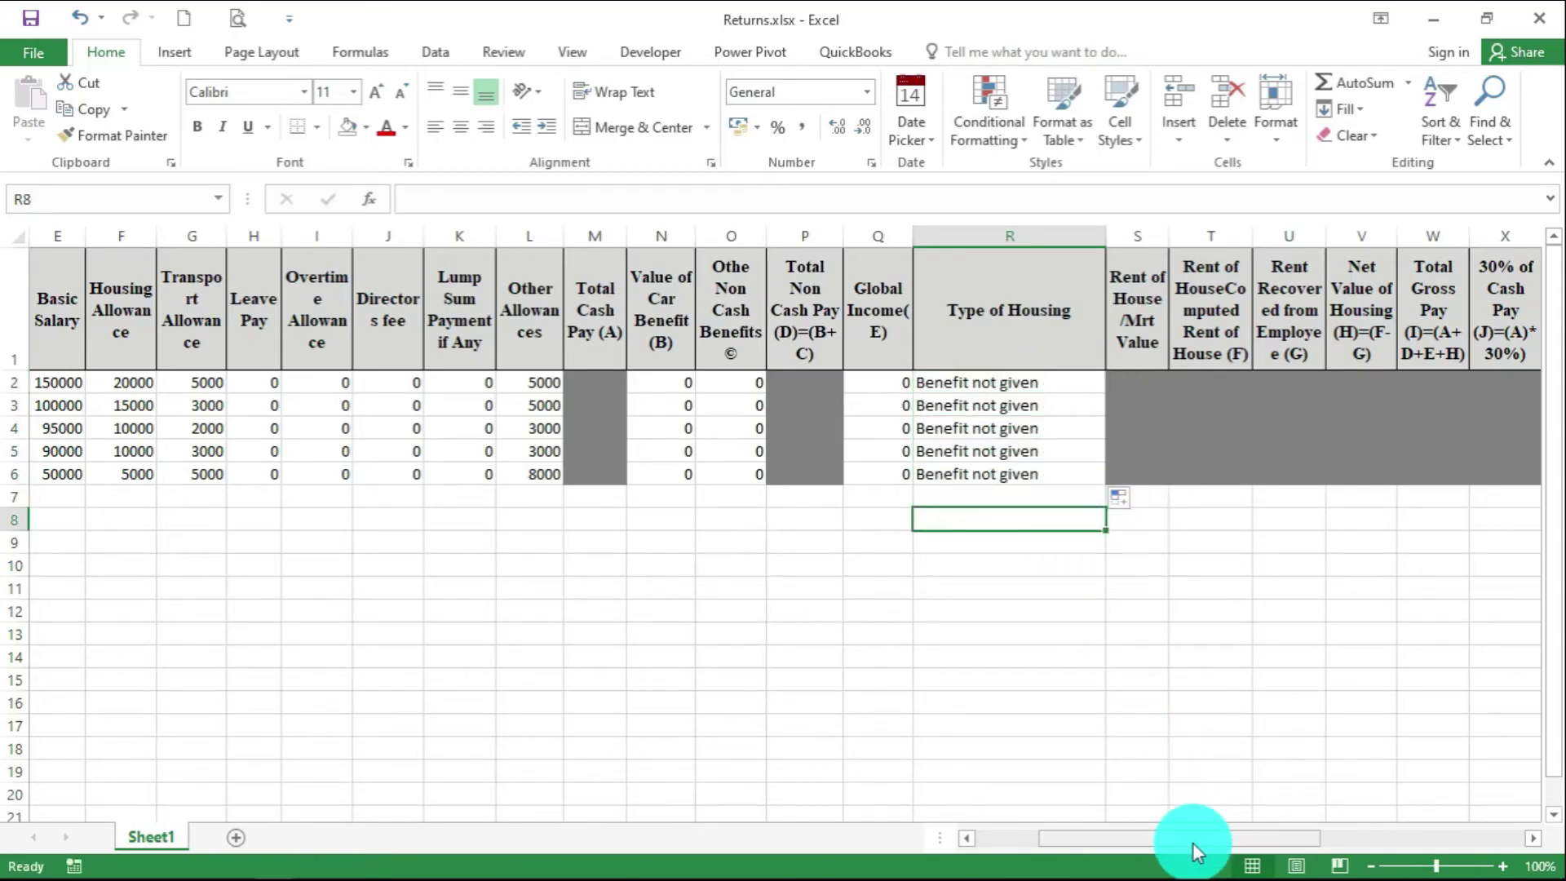
{"action": "left_click_drag", "start_coordinate": [1193, 843], "coordinate": [1303, 839]}
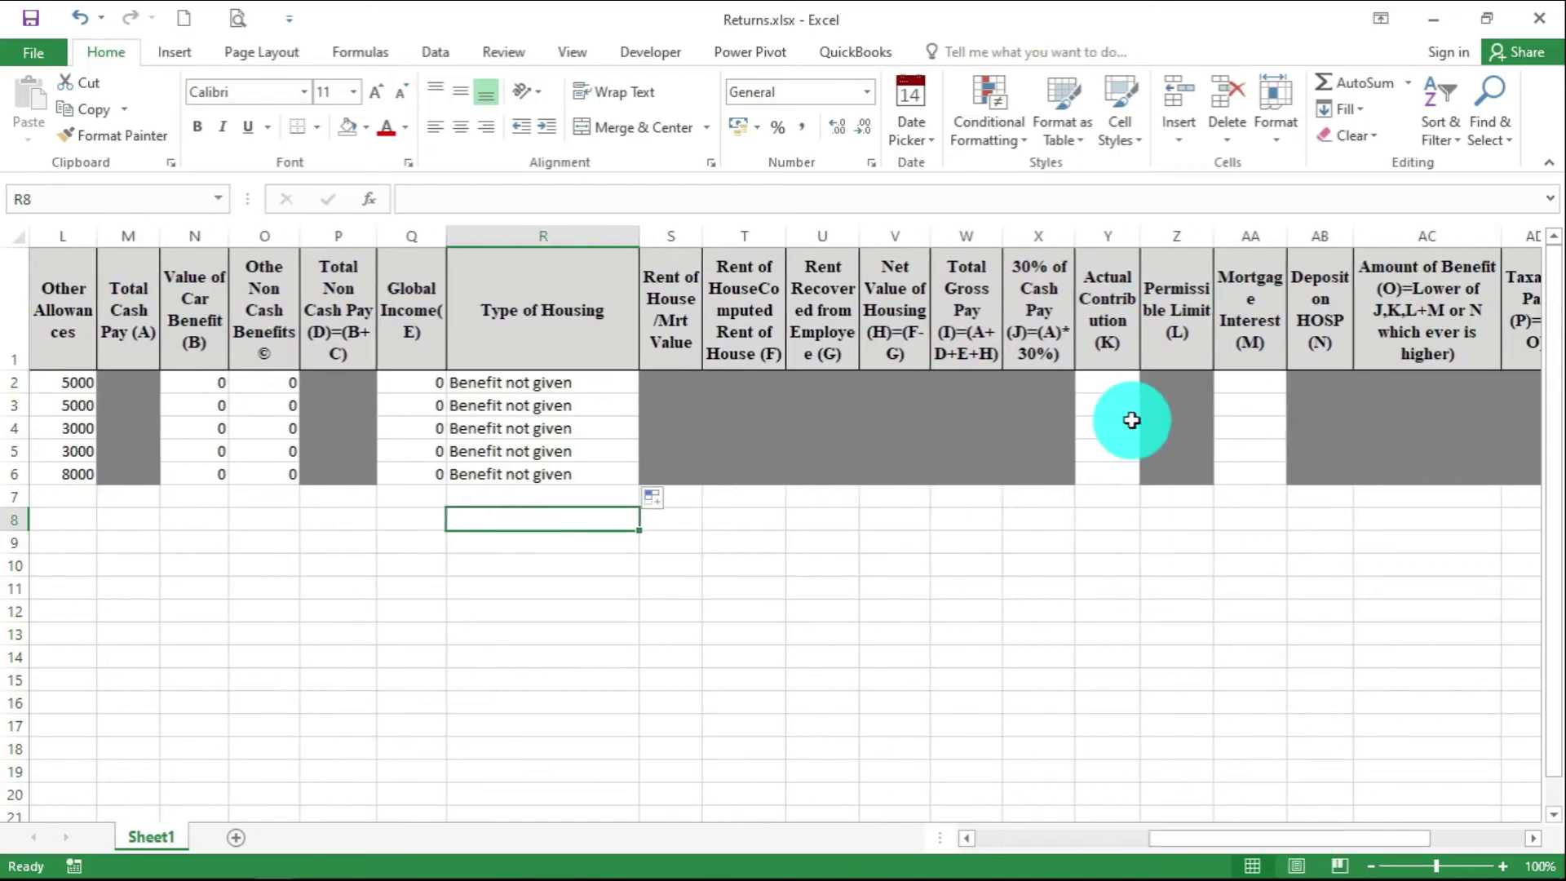
Fill Actual Contribution 200 (Y2) and Mortgage Interest 0 (AA2) down for all five employees
{"action": "left_click", "coordinate": [1109, 385]}
{"action": "type", "text": "200"}
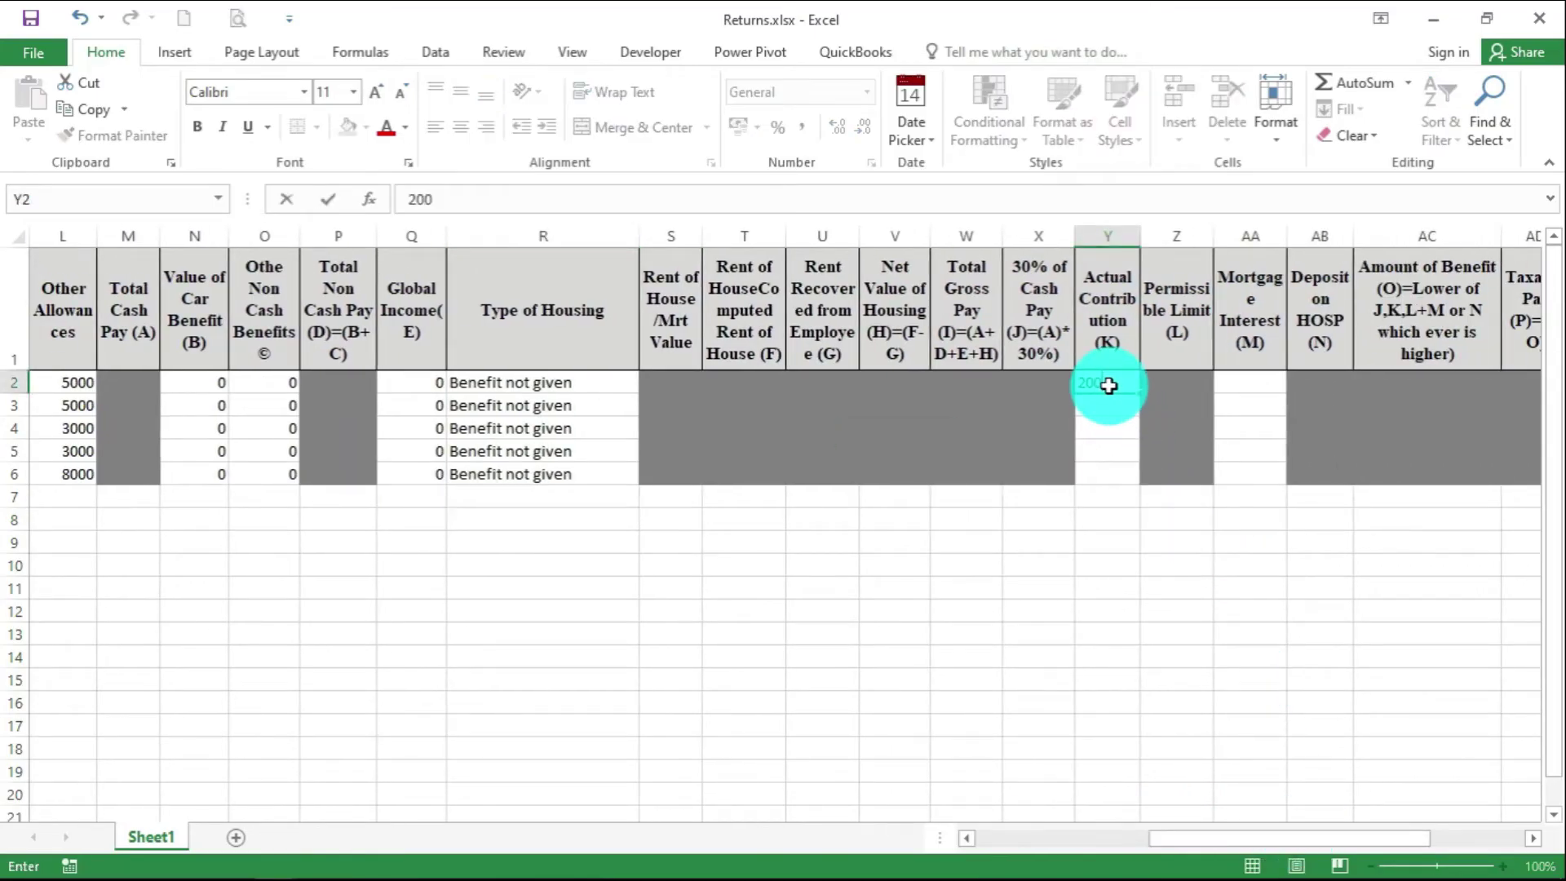
{"action": "key", "text": "ctrl+Return"}
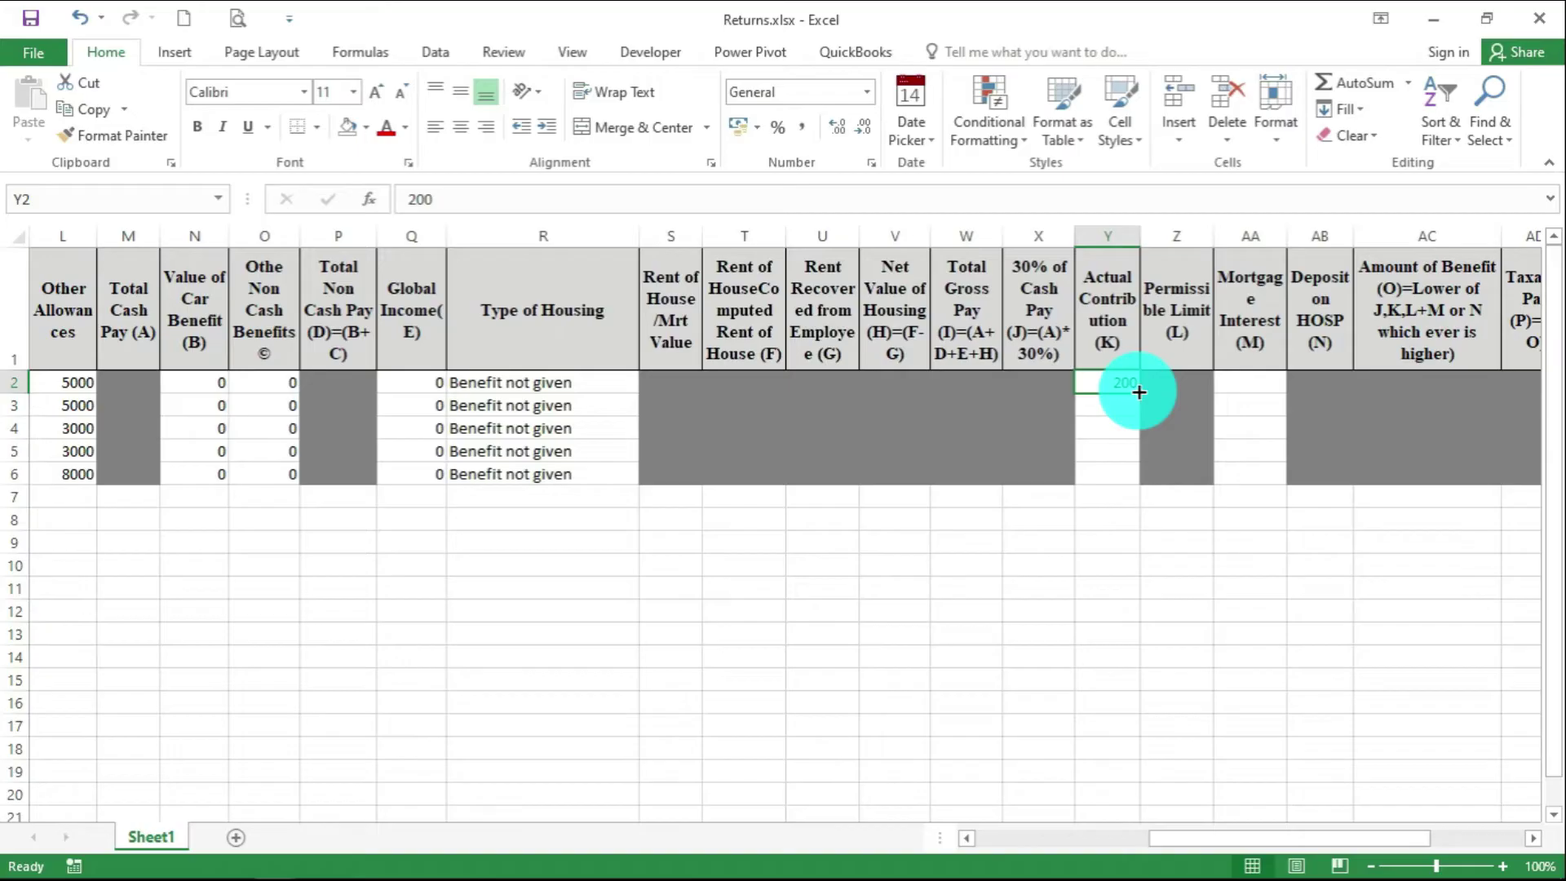
{"action": "left_click_drag", "start_coordinate": [1140, 393], "coordinate": [1125, 478]}
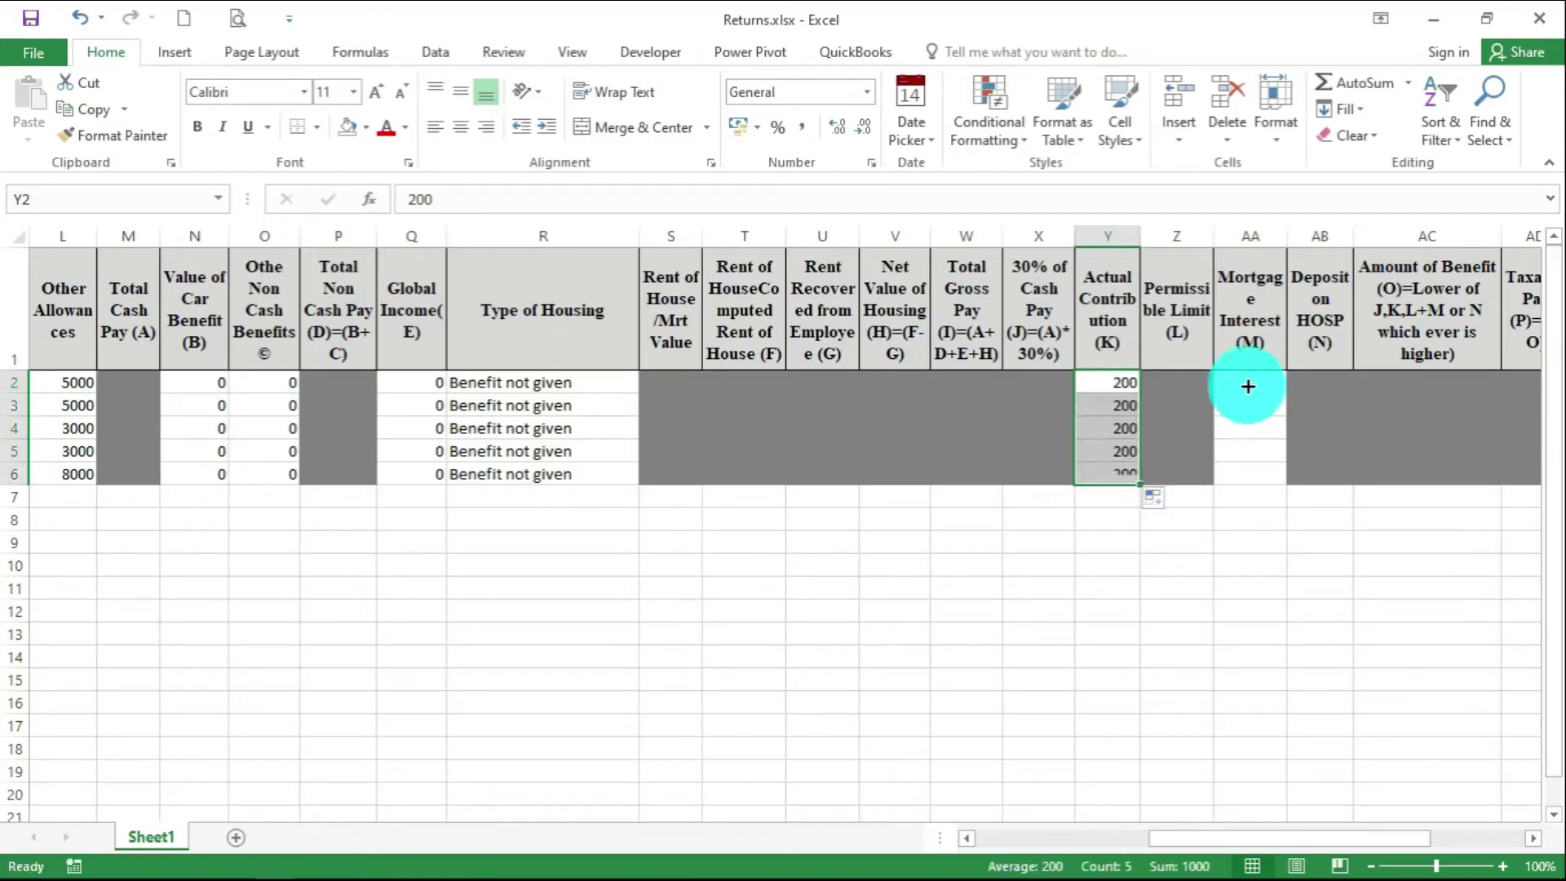
{"action": "left_click", "coordinate": [1248, 386]}
{"action": "type", "text": "0"}
{"action": "key", "text": "ctrl+Return"}
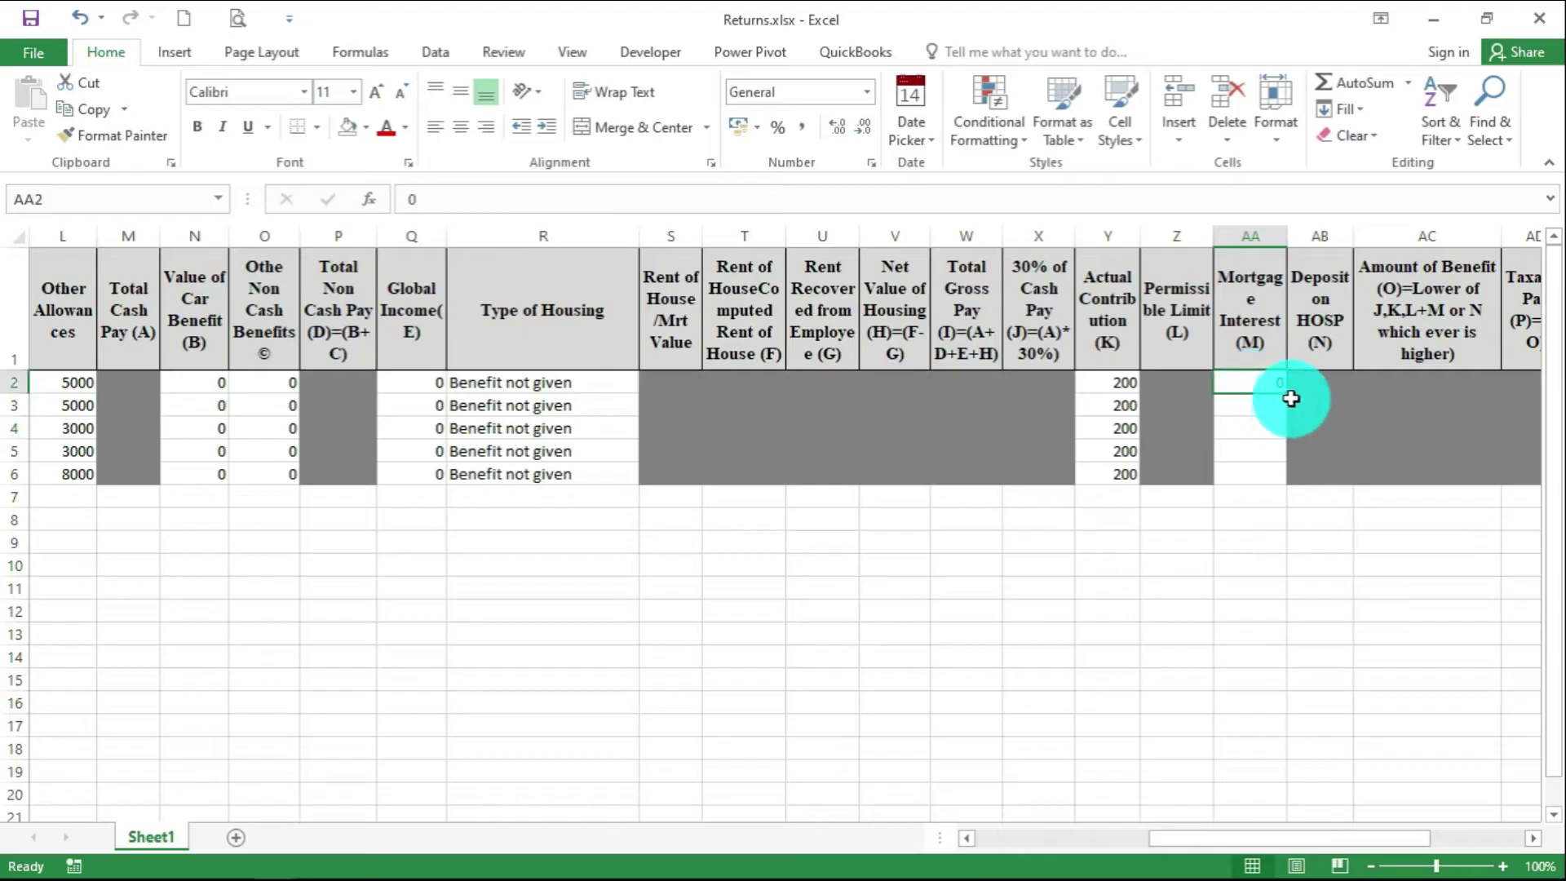
{"action": "left_click_drag", "start_coordinate": [1286, 391], "coordinate": [1274, 481]}
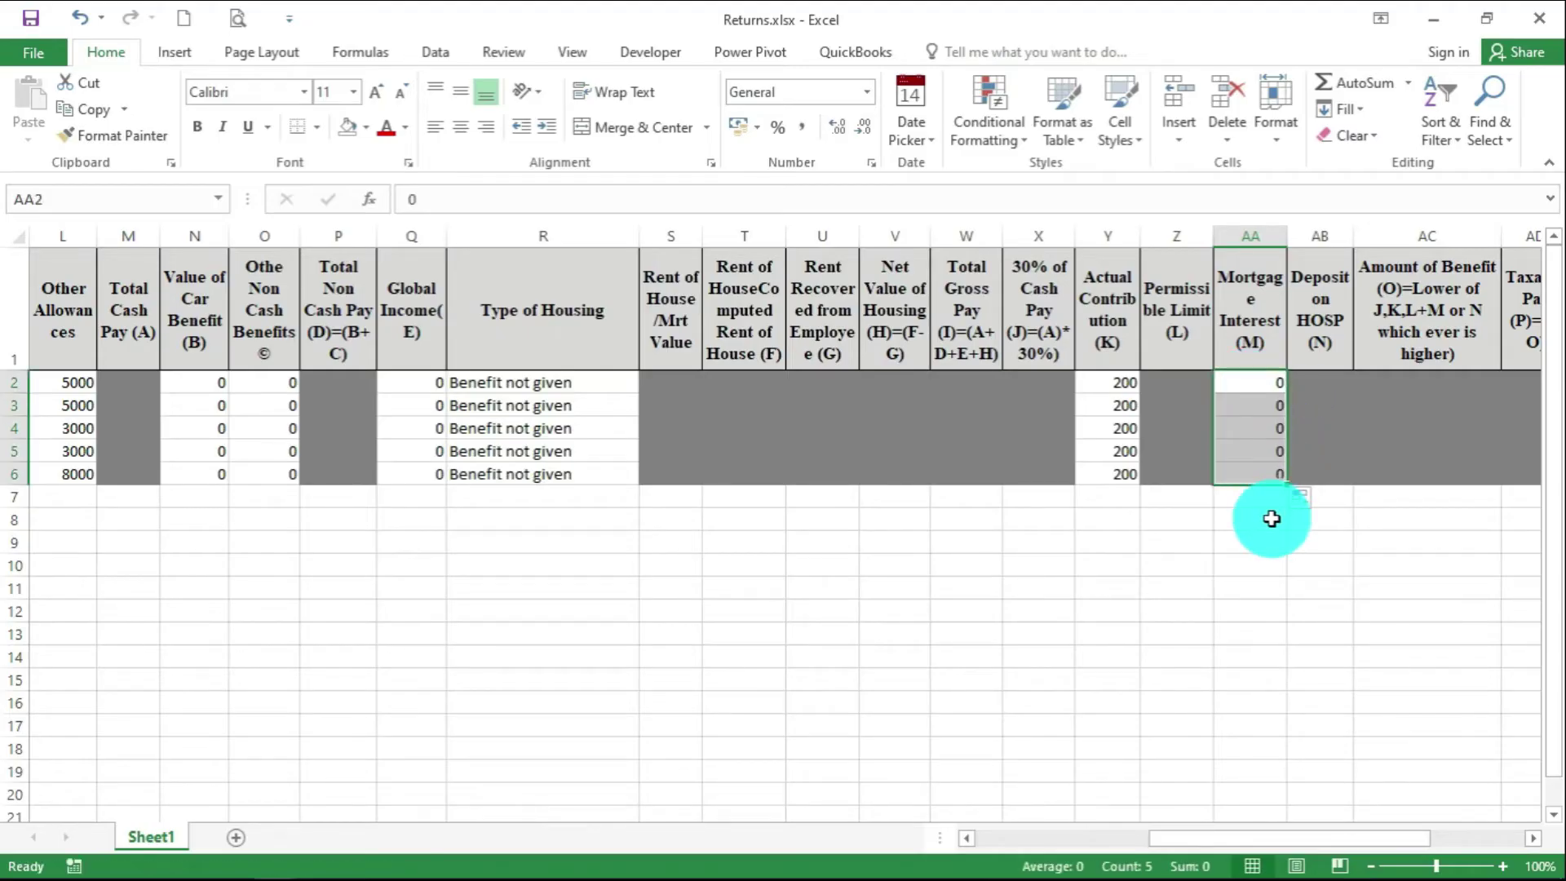
{"action": "left_click", "coordinate": [1270, 519]}
{"action": "left_click_drag", "start_coordinate": [1317, 840], "coordinate": [1451, 807]}
Fill Monthly Personal Relief 2400 (AF2) and Insurance Relief 0 (AG2) down to row 6
{"action": "left_click", "coordinate": [1244, 377]}
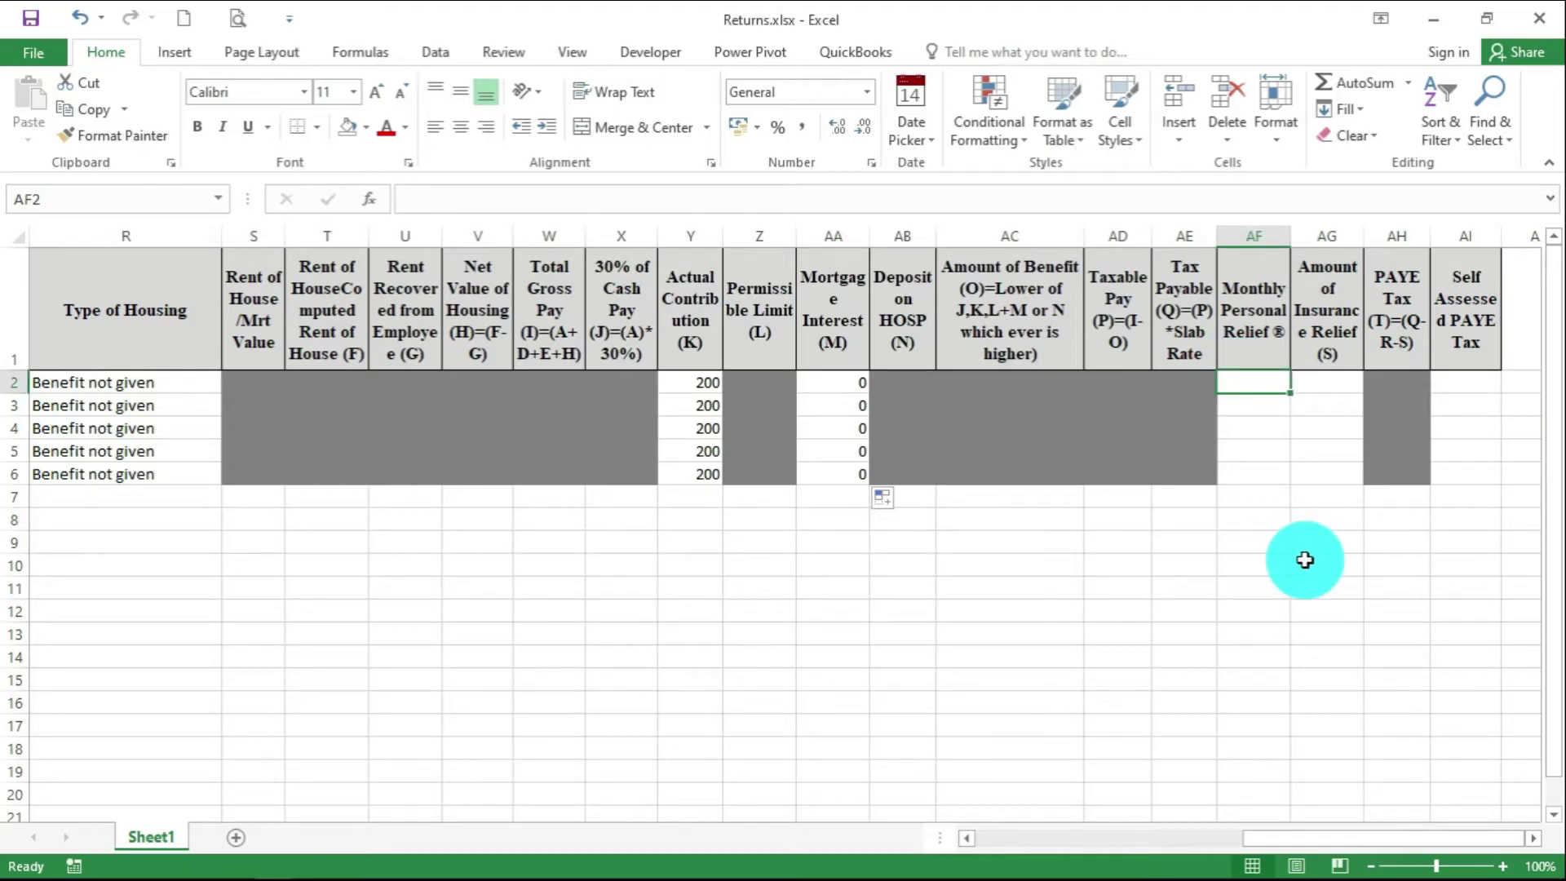
{"action": "type", "text": "2400"}
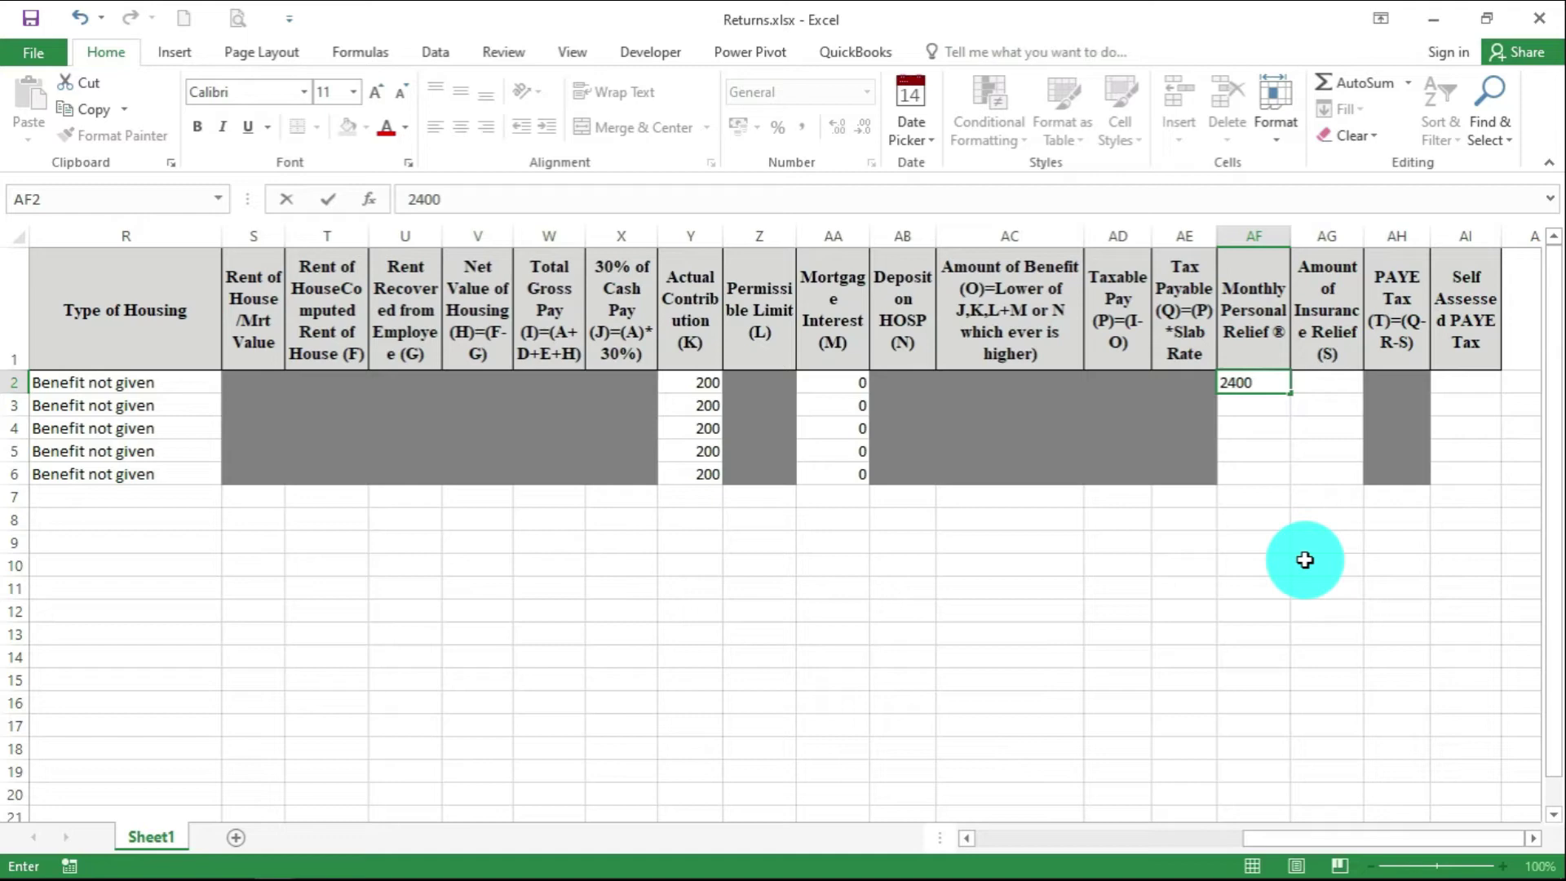
{"action": "left_click", "coordinate": [1306, 560]}
{"action": "left_click", "coordinate": [1278, 385]}
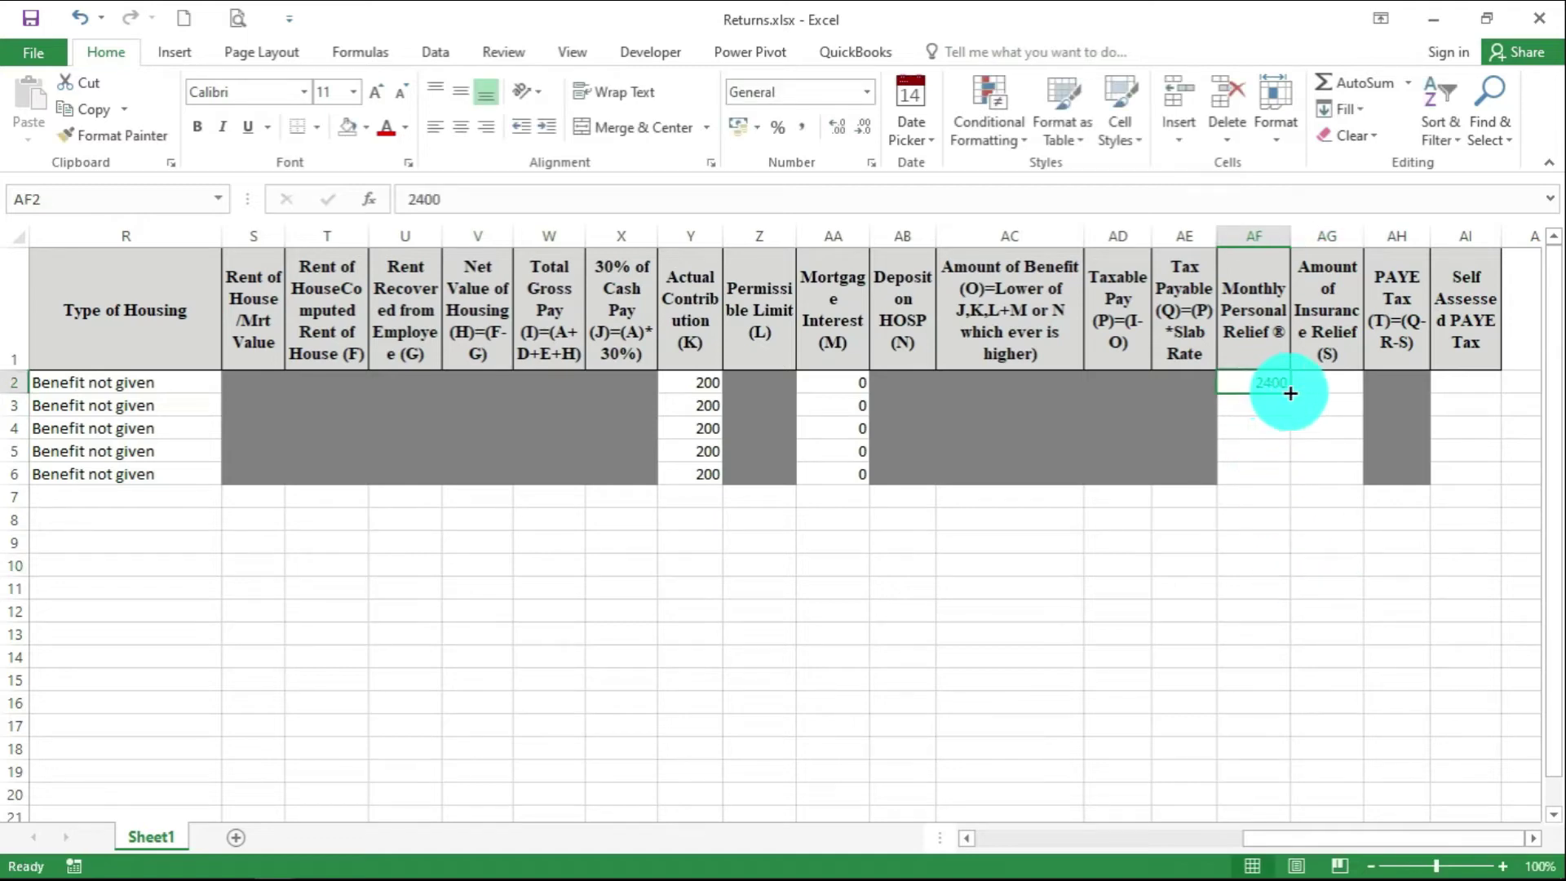
{"action": "left_click_drag", "start_coordinate": [1289, 394], "coordinate": [1295, 482]}
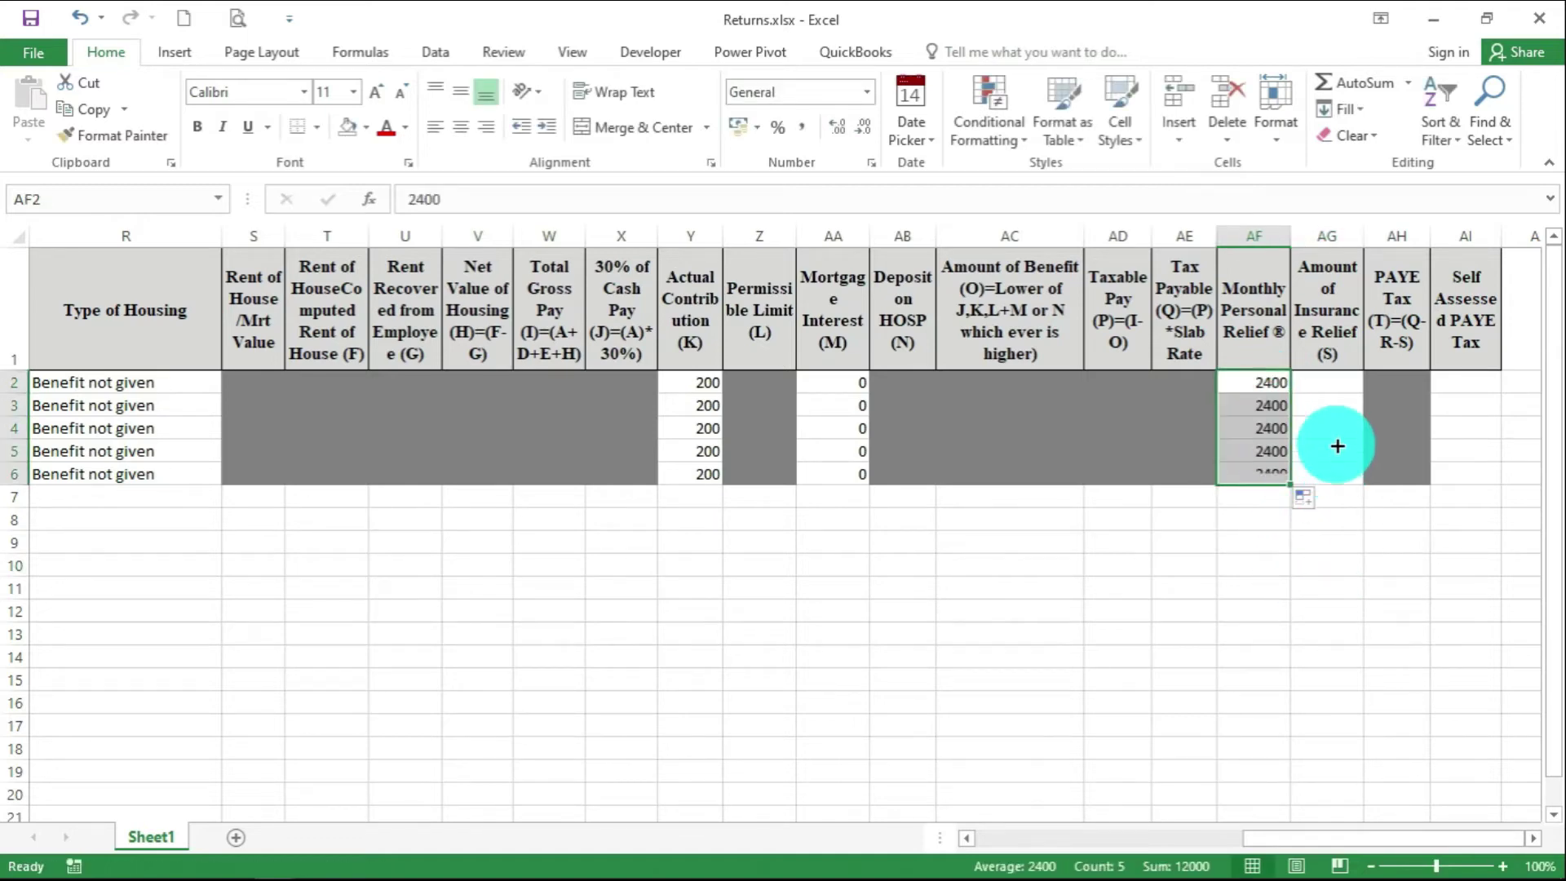
{"action": "left_click", "coordinate": [1328, 395]}
{"action": "type", "text": "0"}
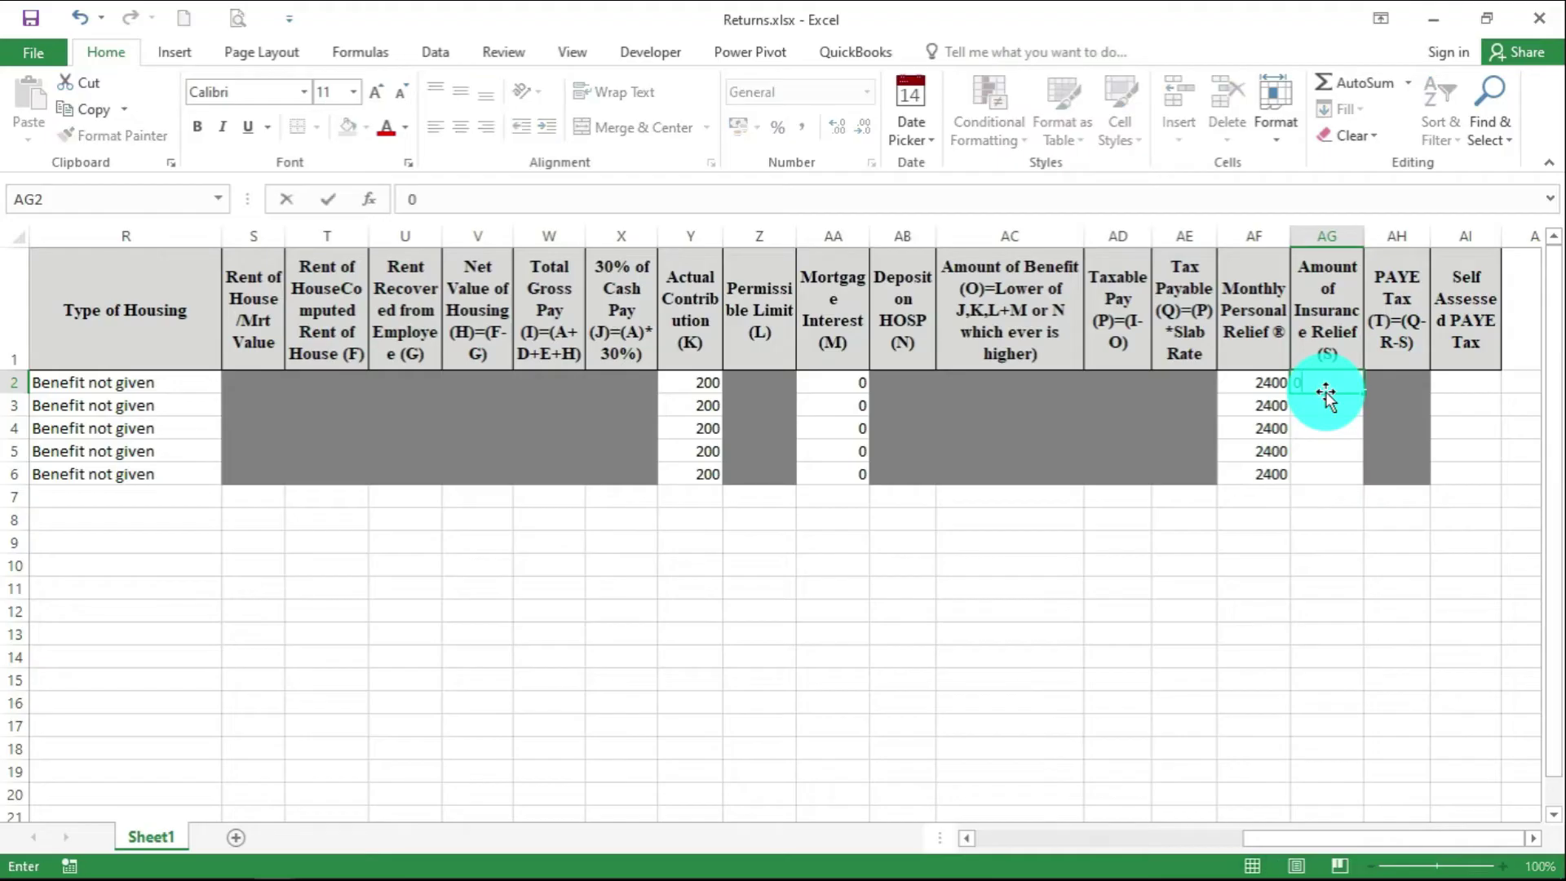
{"action": "key", "text": "ctrl+Return"}
{"action": "left_click_drag", "start_coordinate": [1361, 394], "coordinate": [1358, 479]}
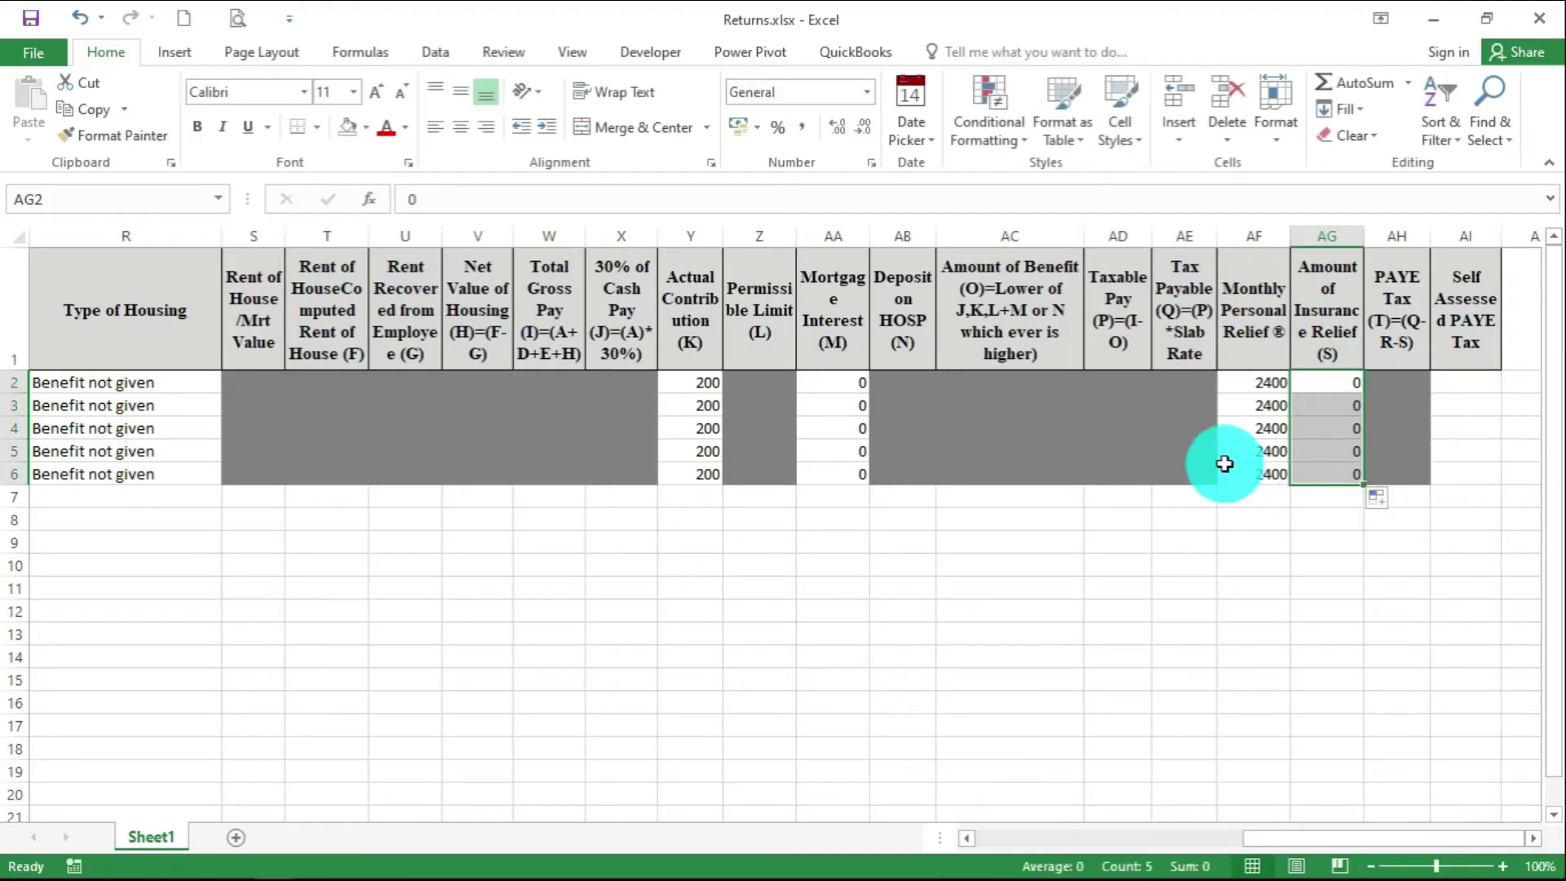
{"action": "left_click_drag", "start_coordinate": [1478, 383], "coordinate": [1471, 481]}
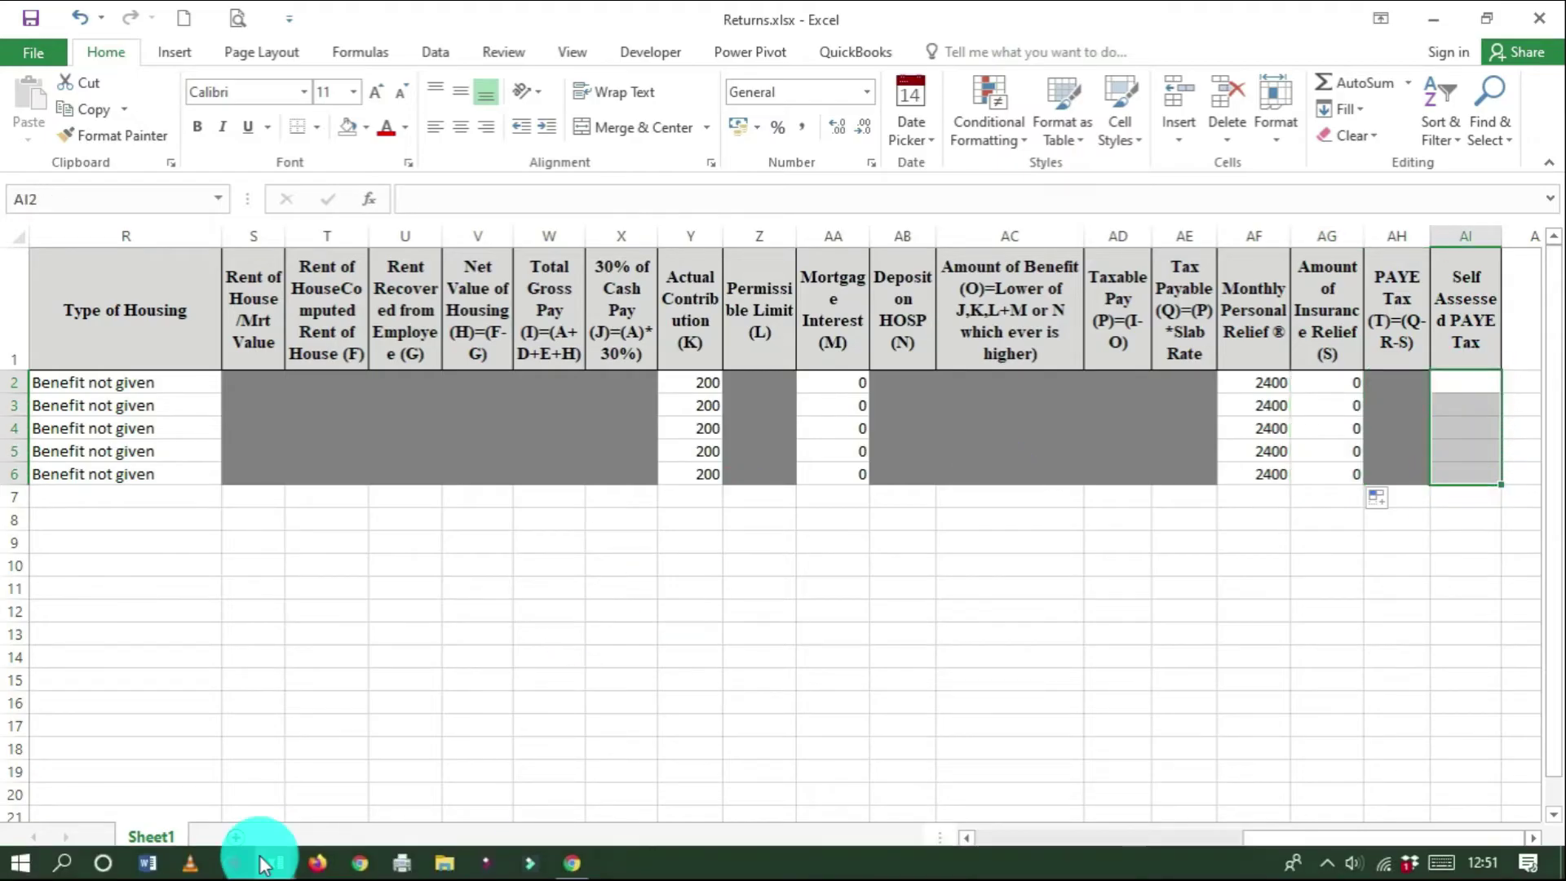
Copy the five PAYE amounts in J7:J11 of the Simple Payroll workbook
{"action": "left_click", "coordinate": [272, 867]}
{"action": "left_click", "coordinate": [164, 775]}
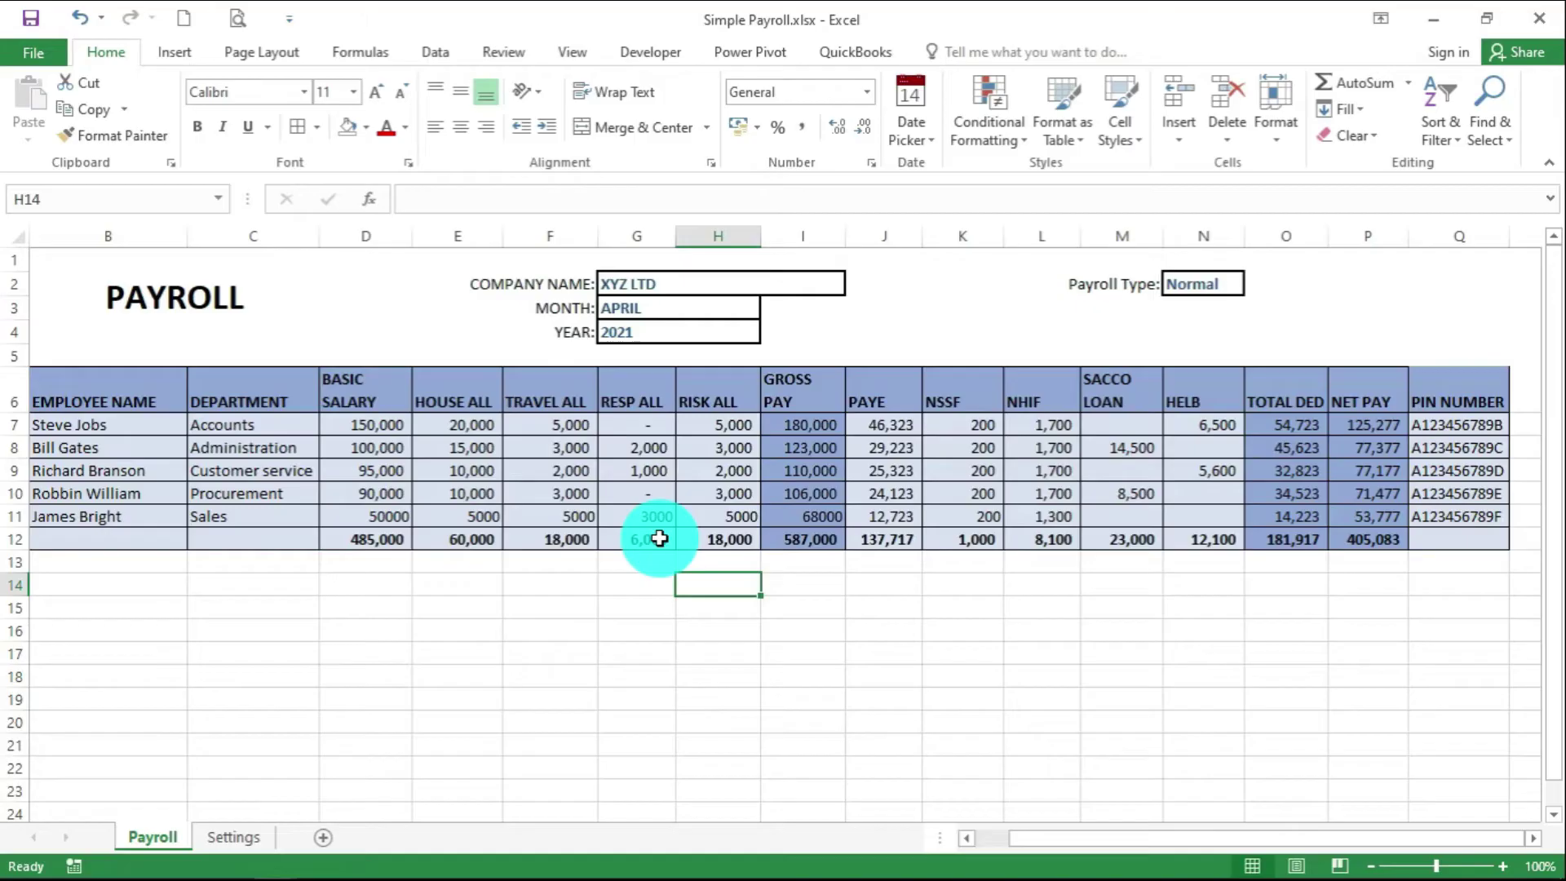
{"action": "left_click_drag", "start_coordinate": [892, 425], "coordinate": [899, 504]}
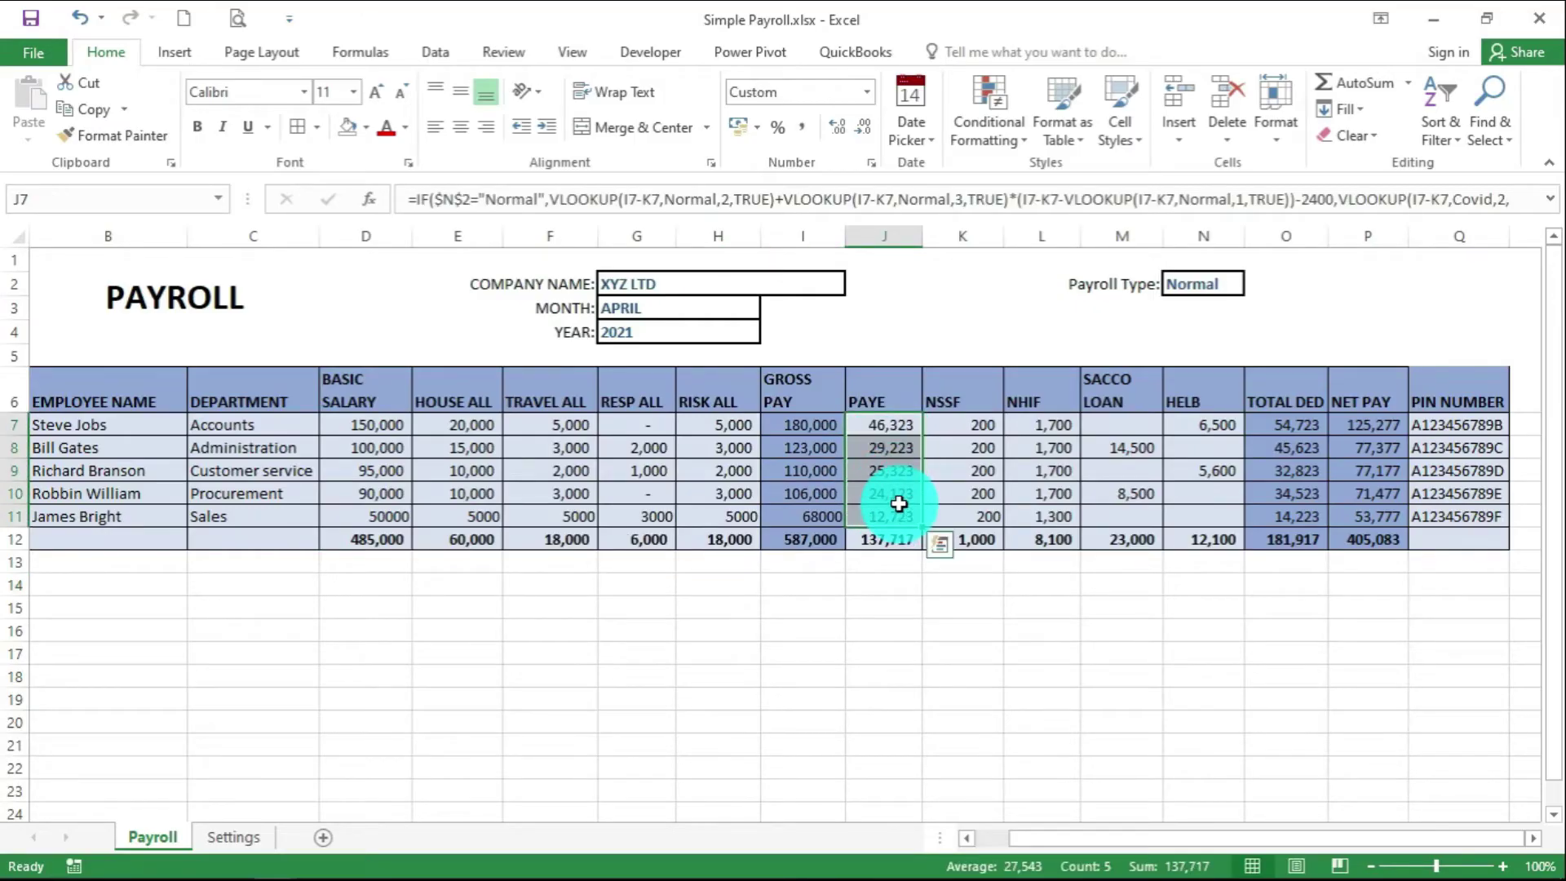
{"action": "key", "text": "ctrl+c"}
Paste the PAYE amounts into AI2 of Returns.xlsx using Paste Special Values
{"action": "mouse_move", "coordinate": [395, 853]}
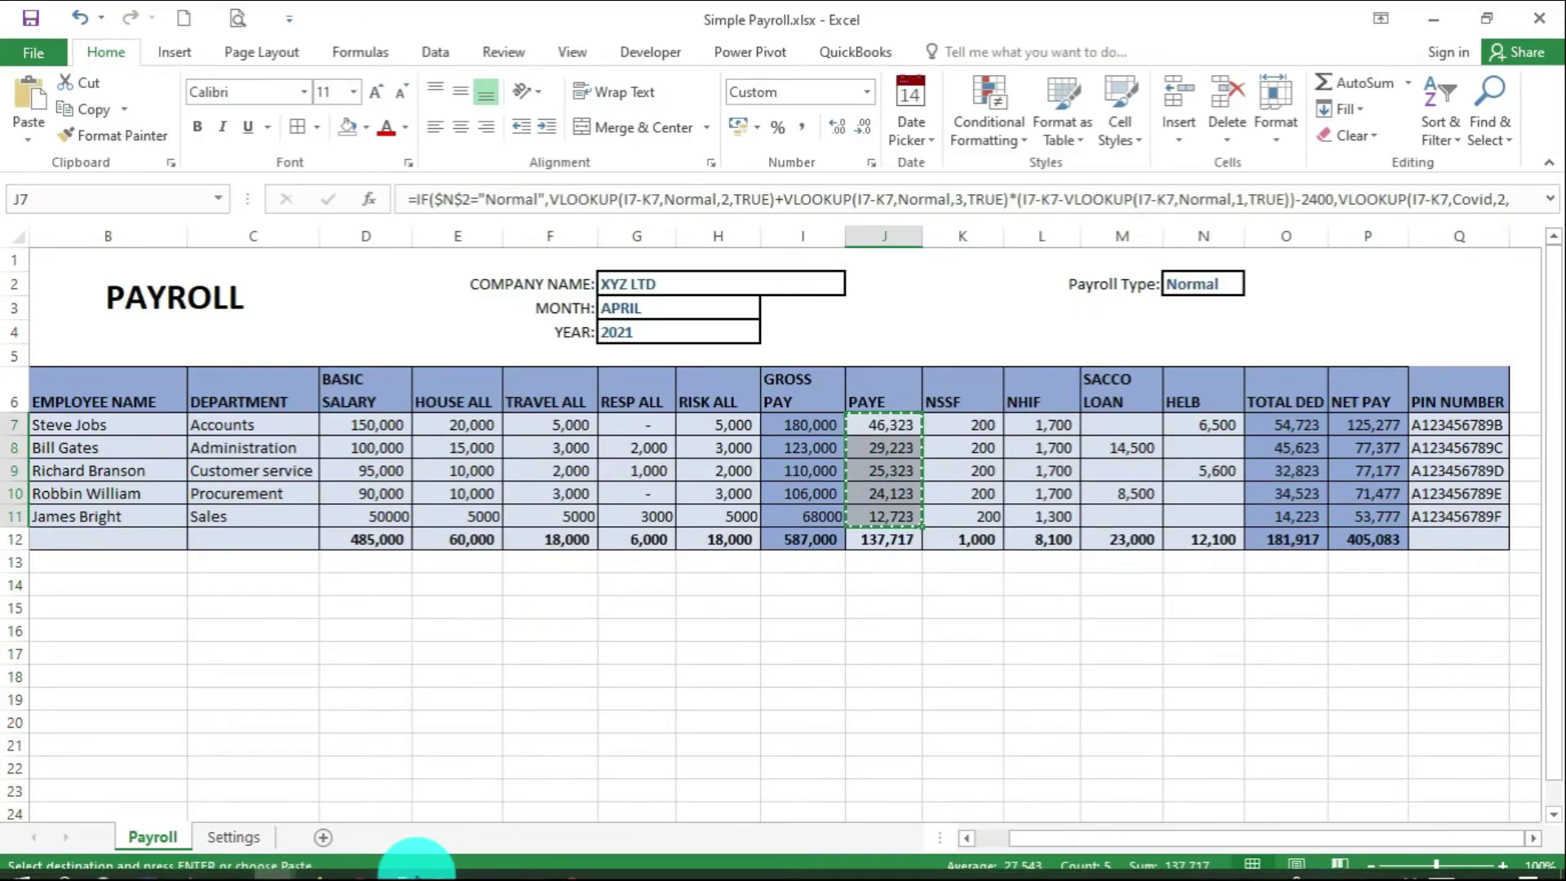
{"action": "mouse_move", "coordinate": [276, 869]}
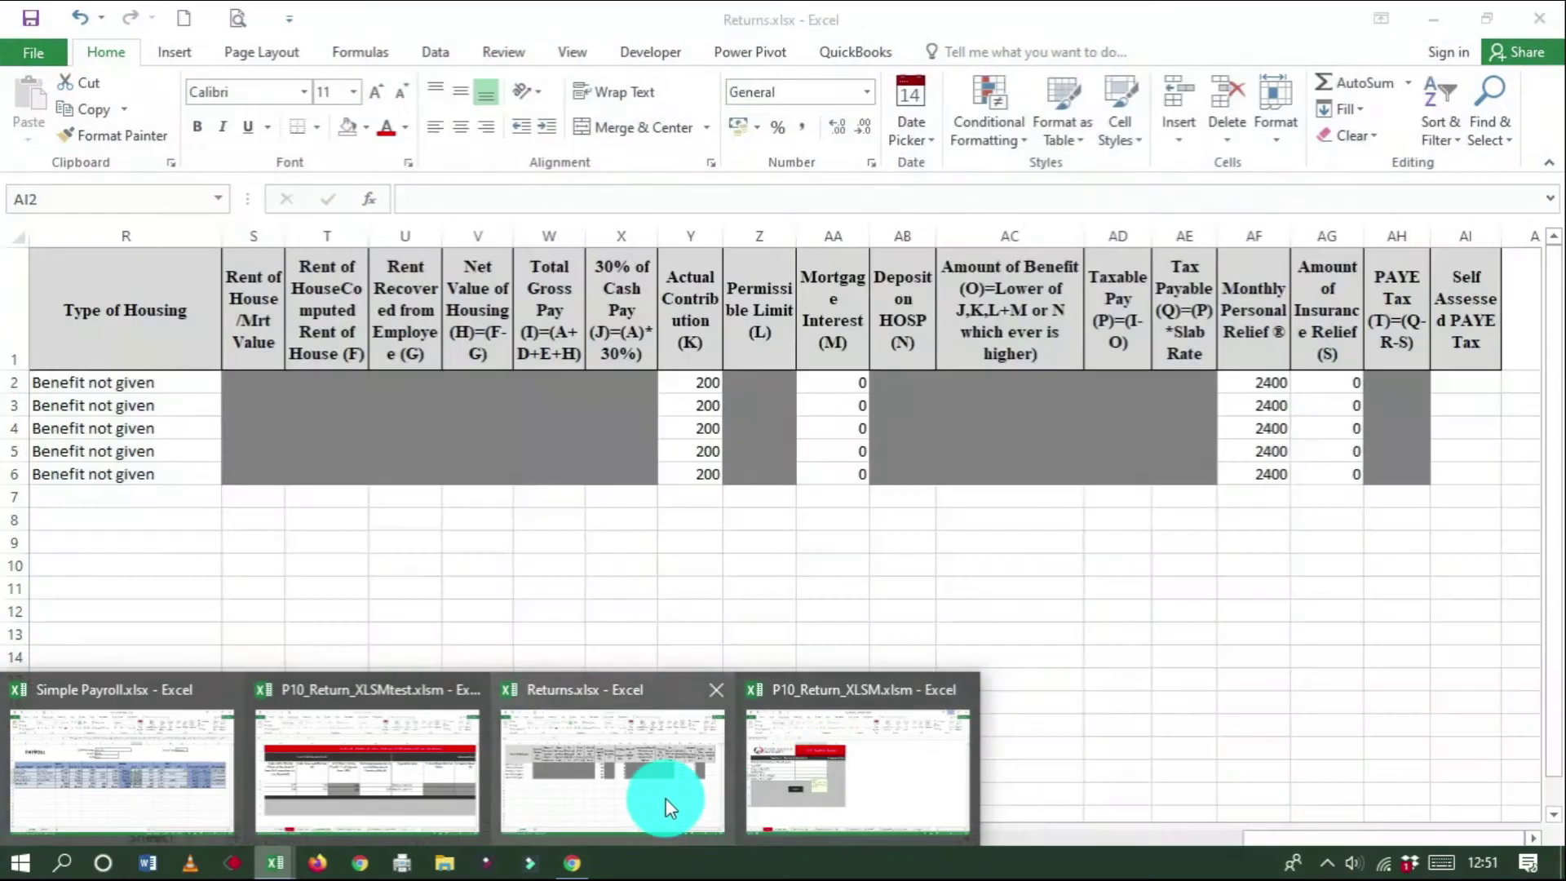
{"action": "left_click", "coordinate": [664, 800]}
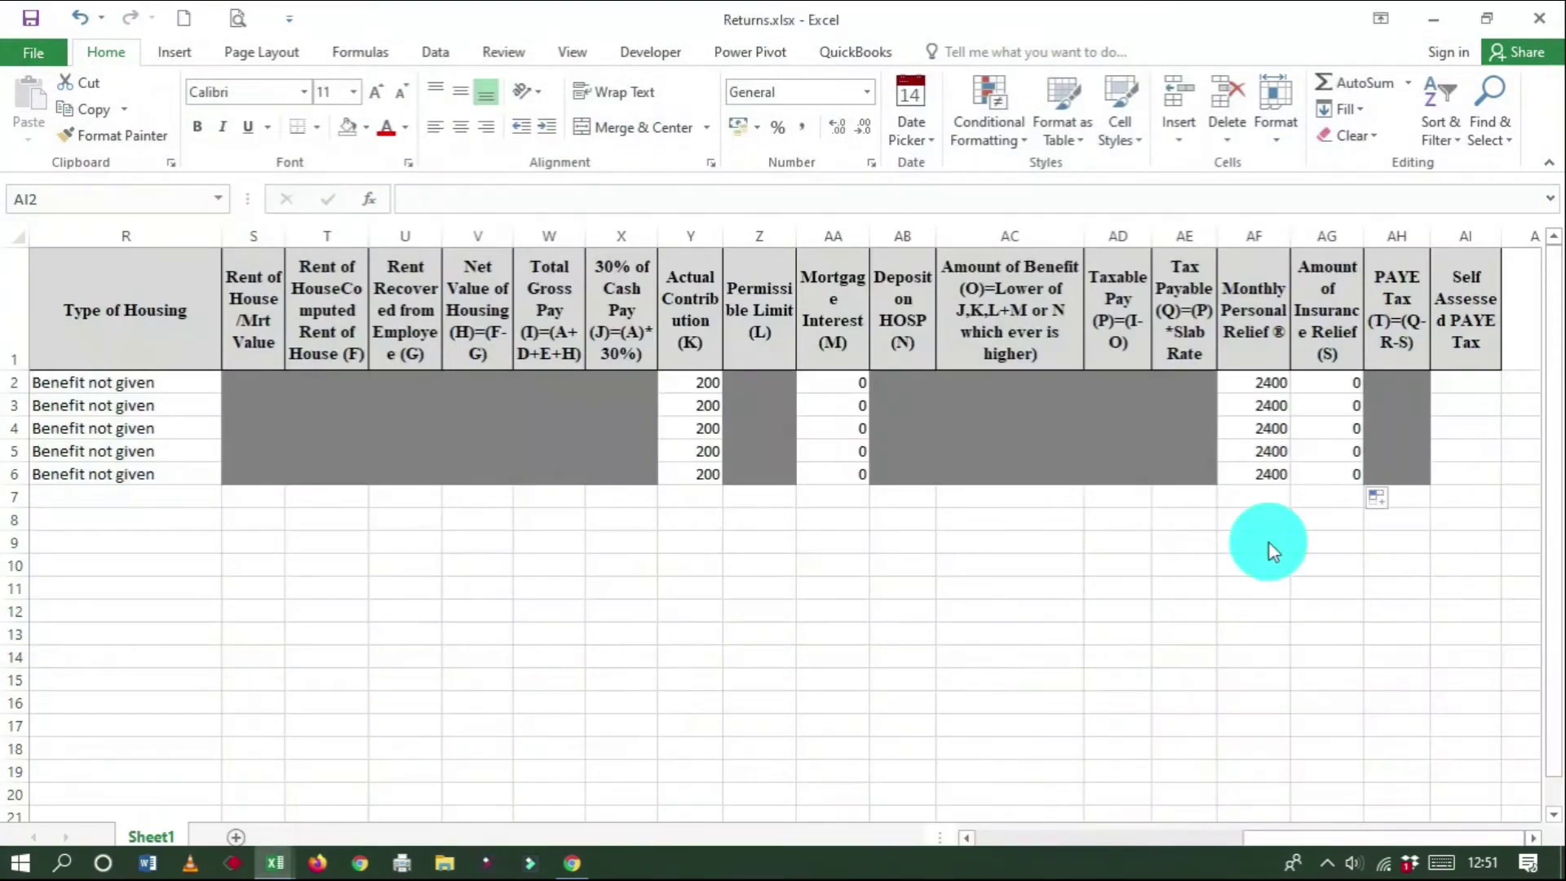
{"action": "left_click", "coordinate": [1443, 382]}
{"action": "right_click", "coordinate": [1445, 382]}
{"action": "left_click", "coordinate": [1305, 518]}
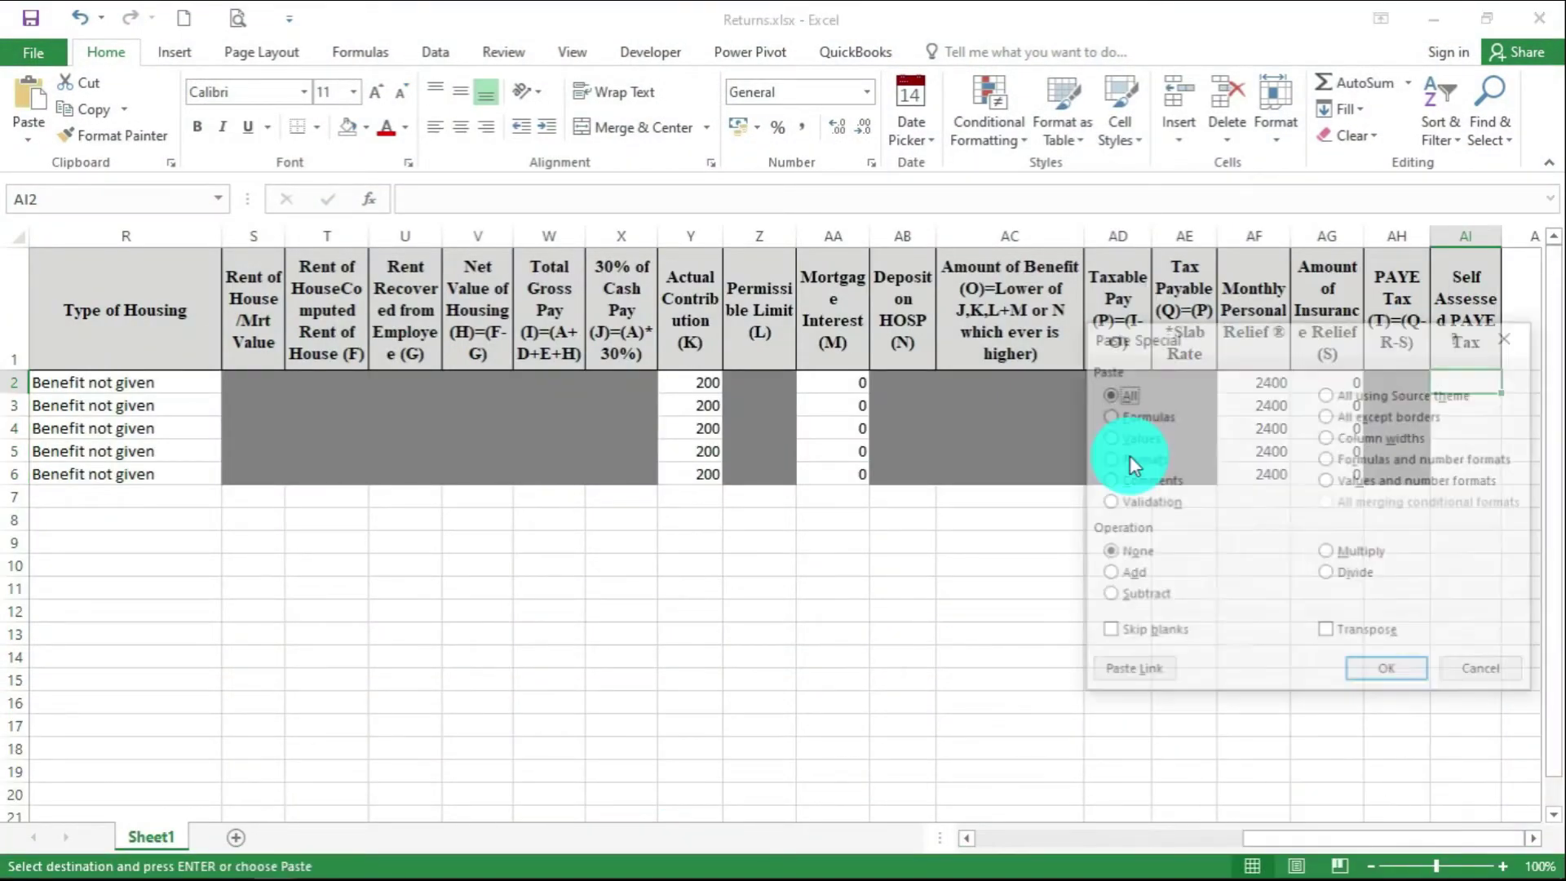
{"action": "left_click", "coordinate": [1144, 436]}
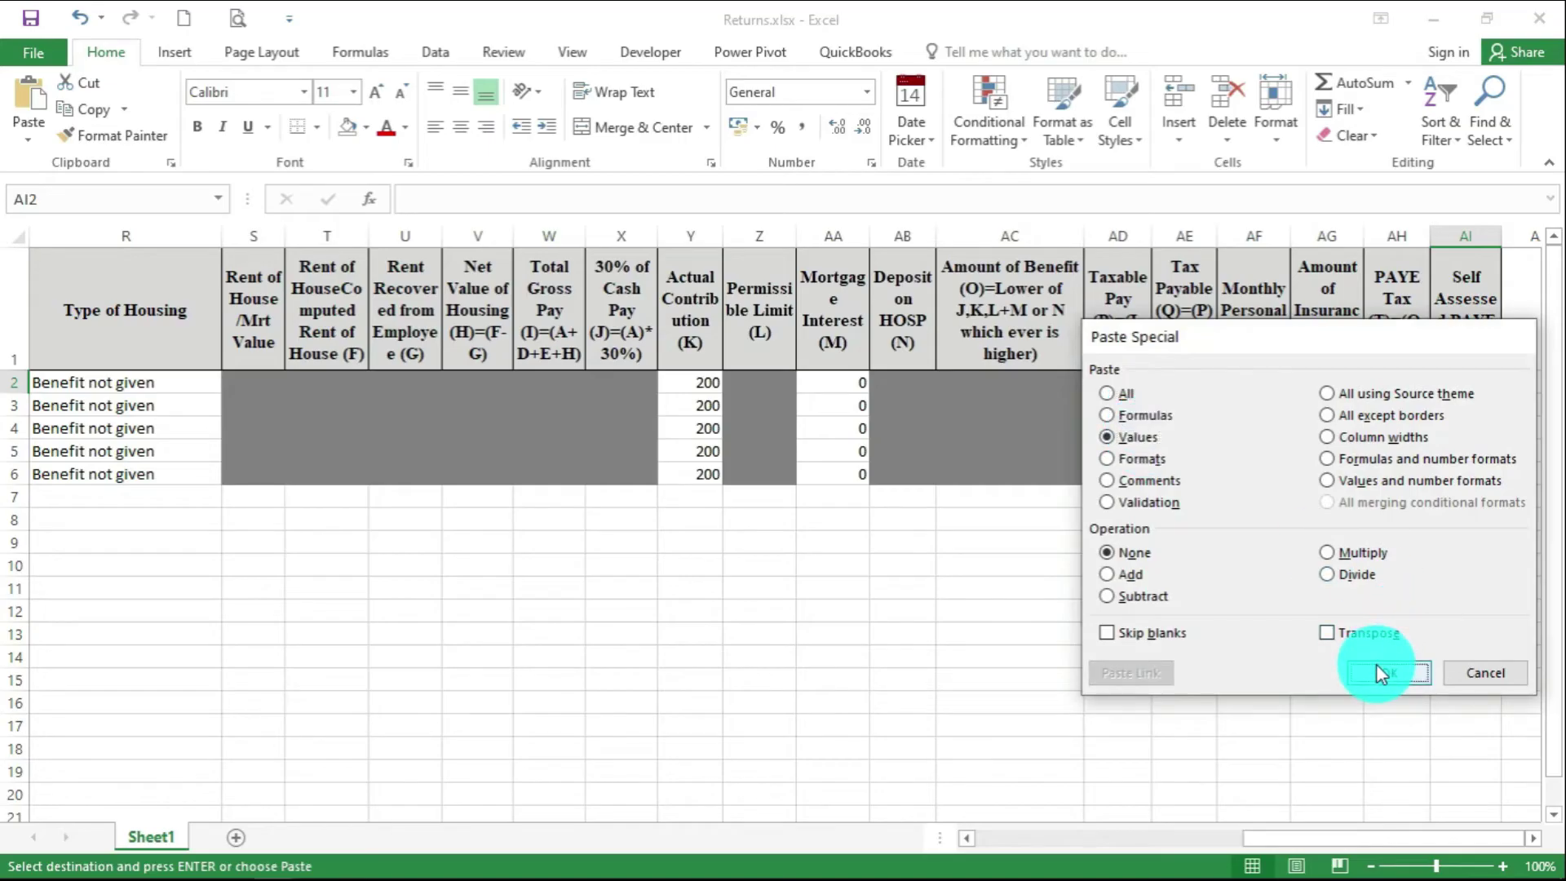
{"action": "left_click", "coordinate": [1386, 669]}
{"action": "left_click", "coordinate": [1368, 569]}
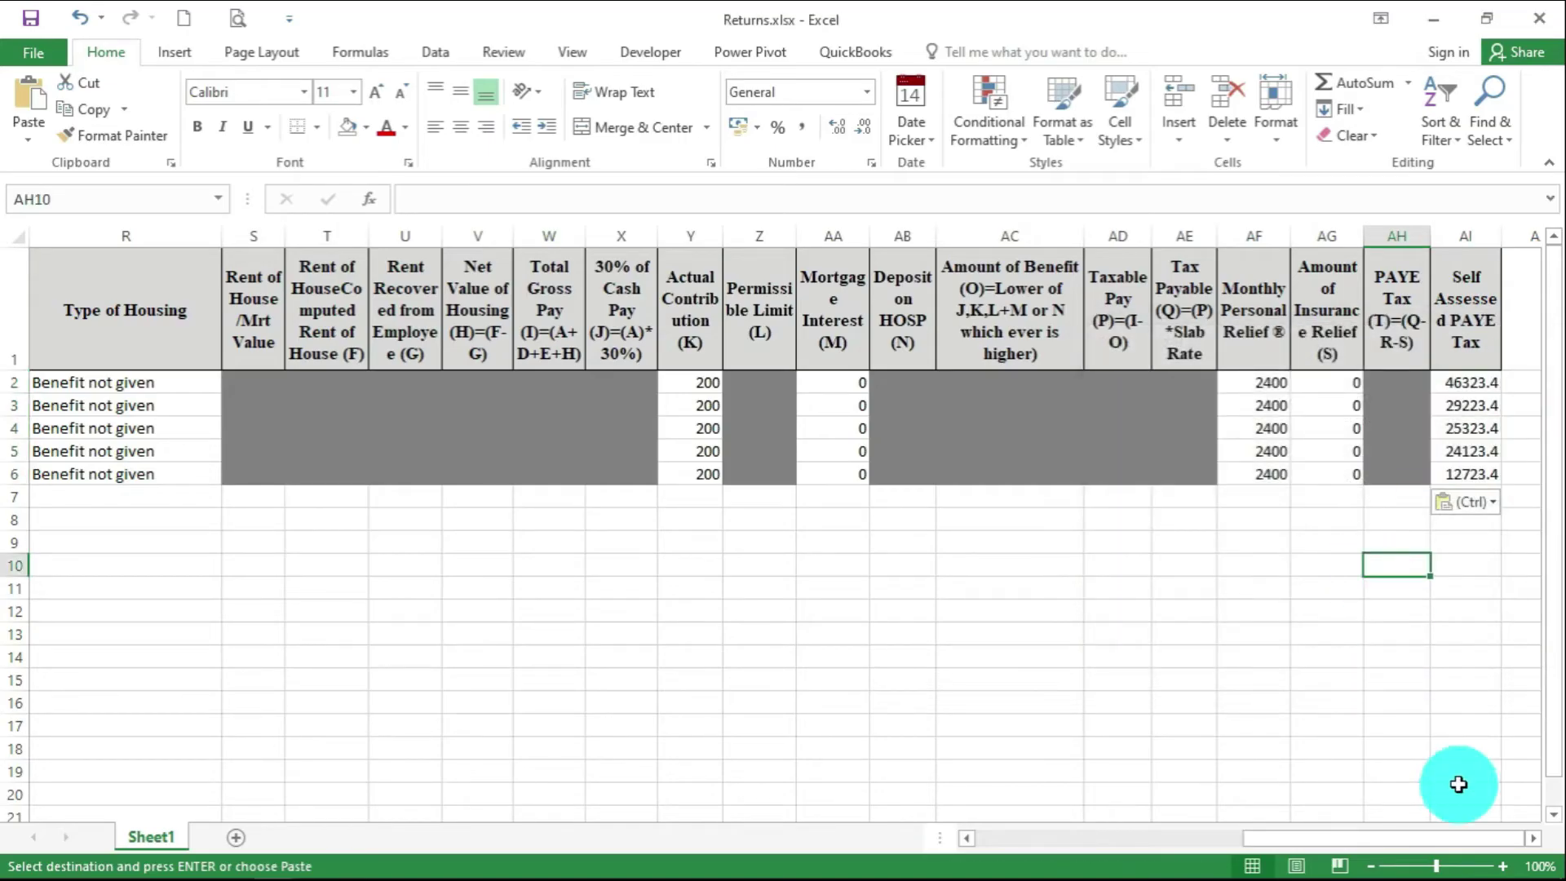
{"action": "left_click_drag", "start_coordinate": [1456, 840], "coordinate": [1189, 762]}
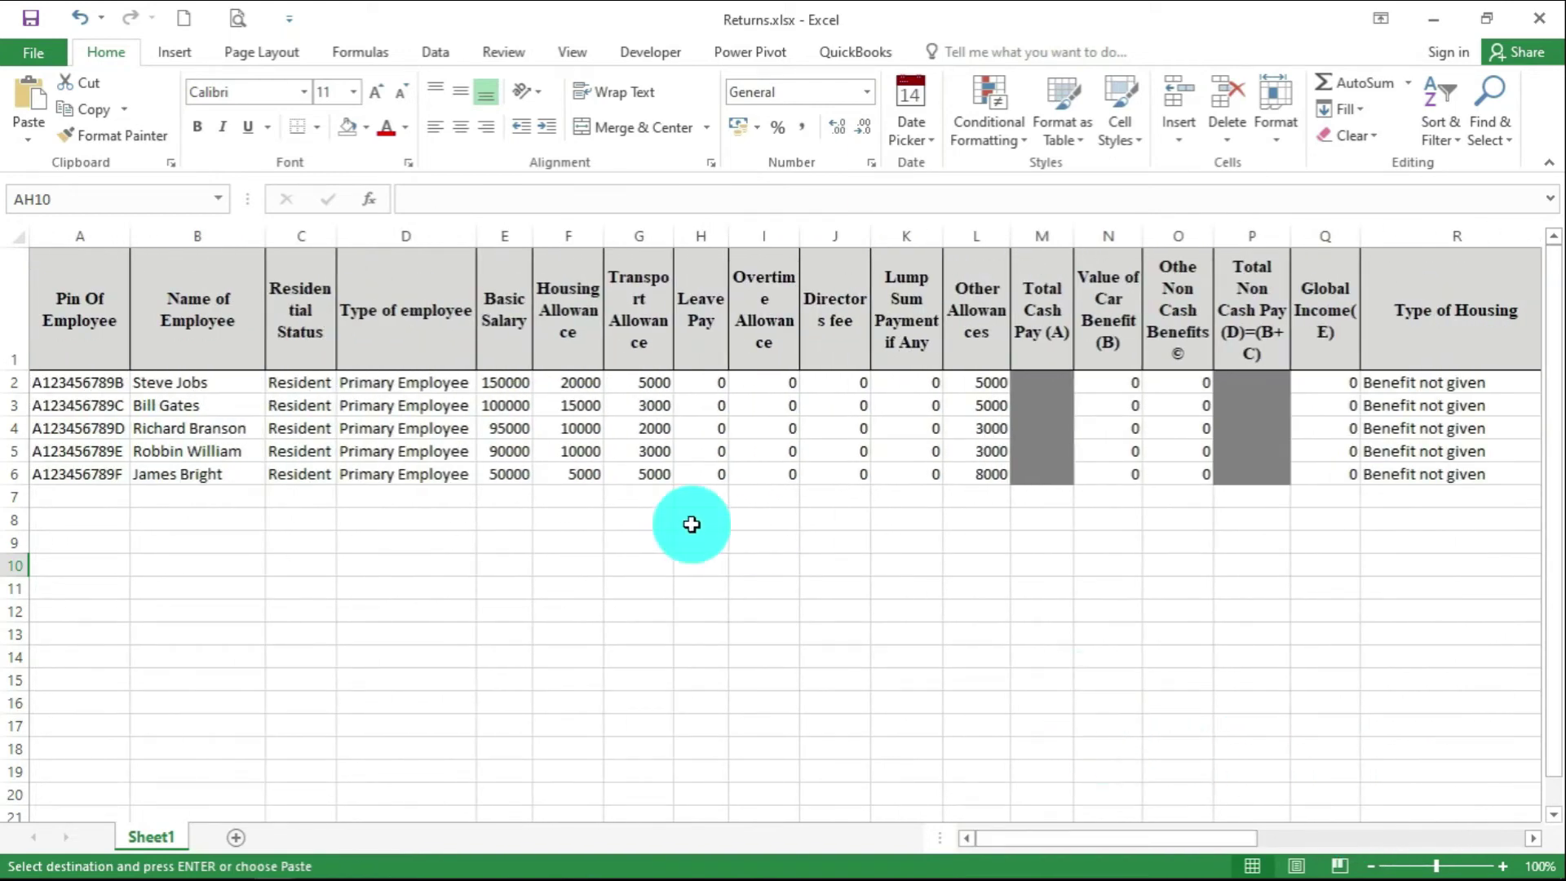
Delete row 1, the headings starting with Pin Of Employee, from Returns.xlsx
{"action": "left_click", "coordinate": [594, 545]}
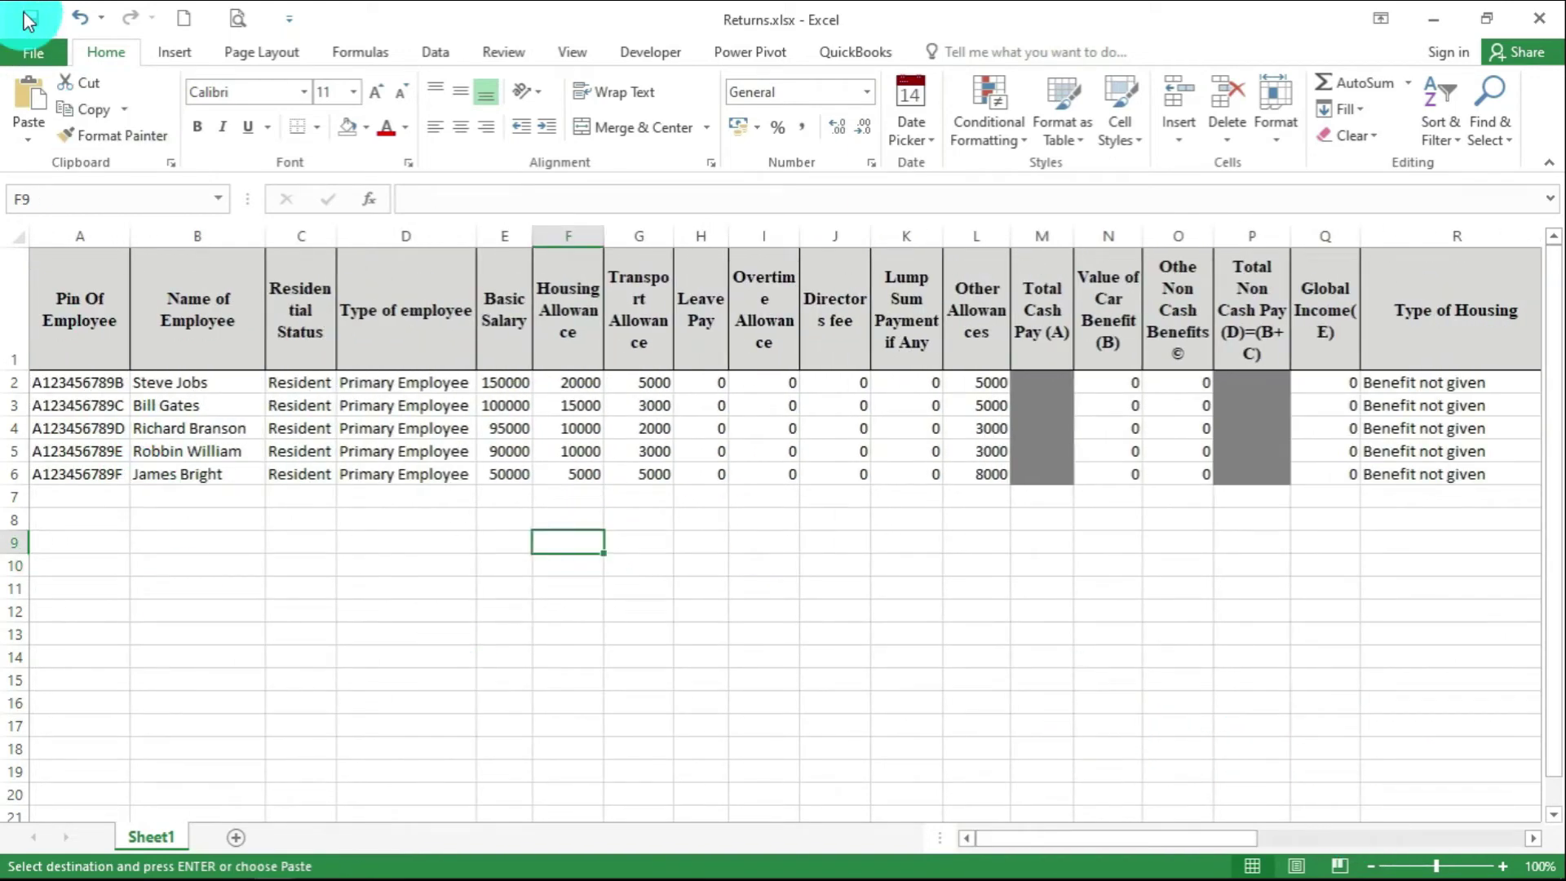
{"action": "left_click", "coordinate": [28, 18]}
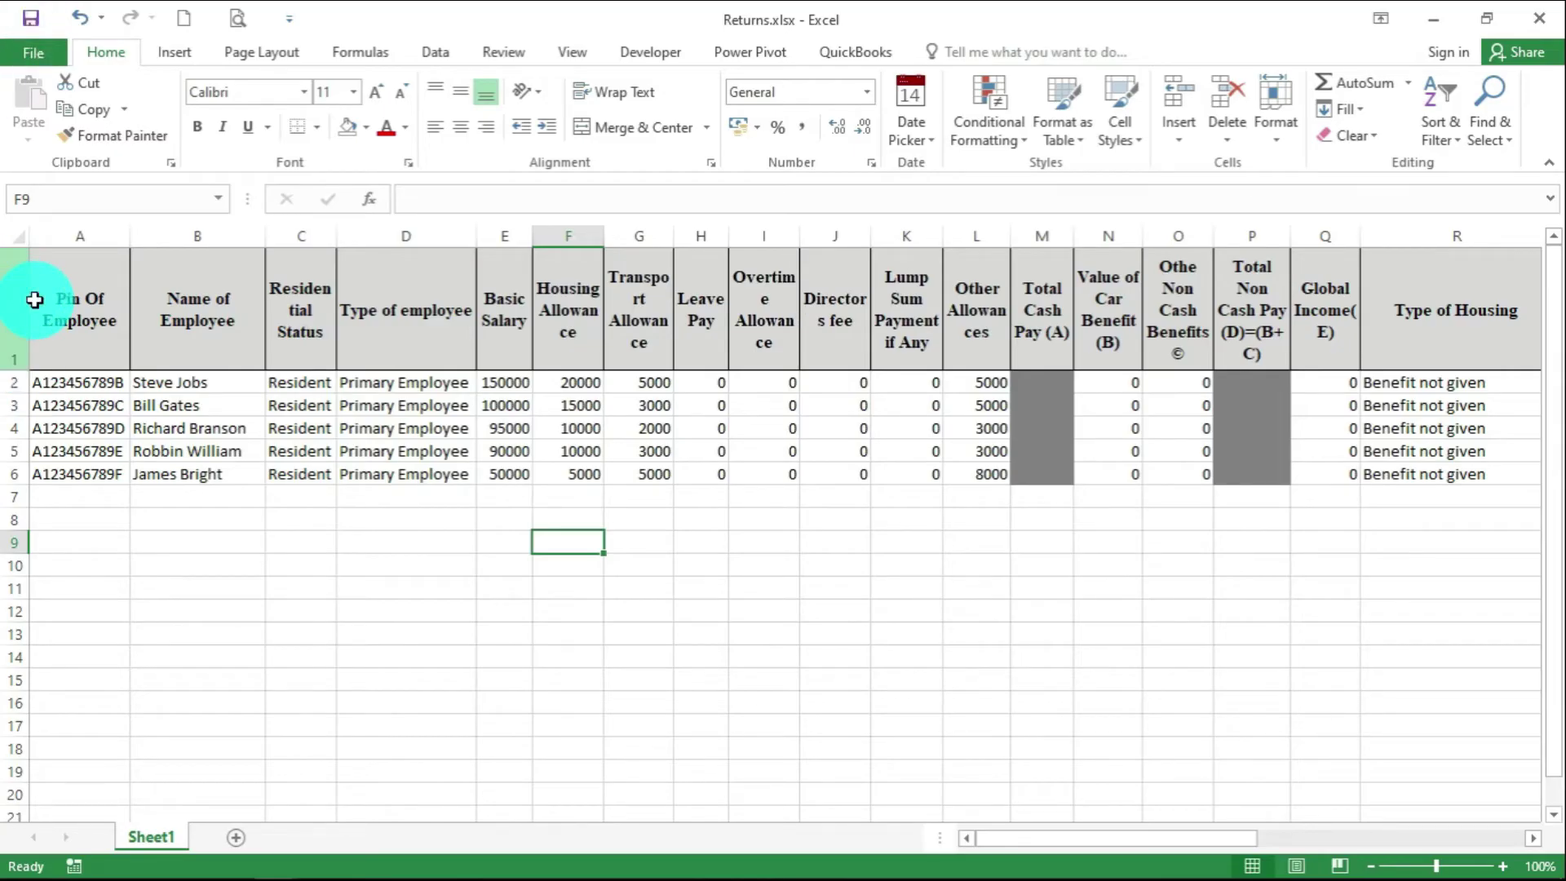
{"action": "left_click", "coordinate": [127, 325]}
{"action": "left_click_drag", "start_coordinate": [126, 325], "coordinate": [929, 289]}
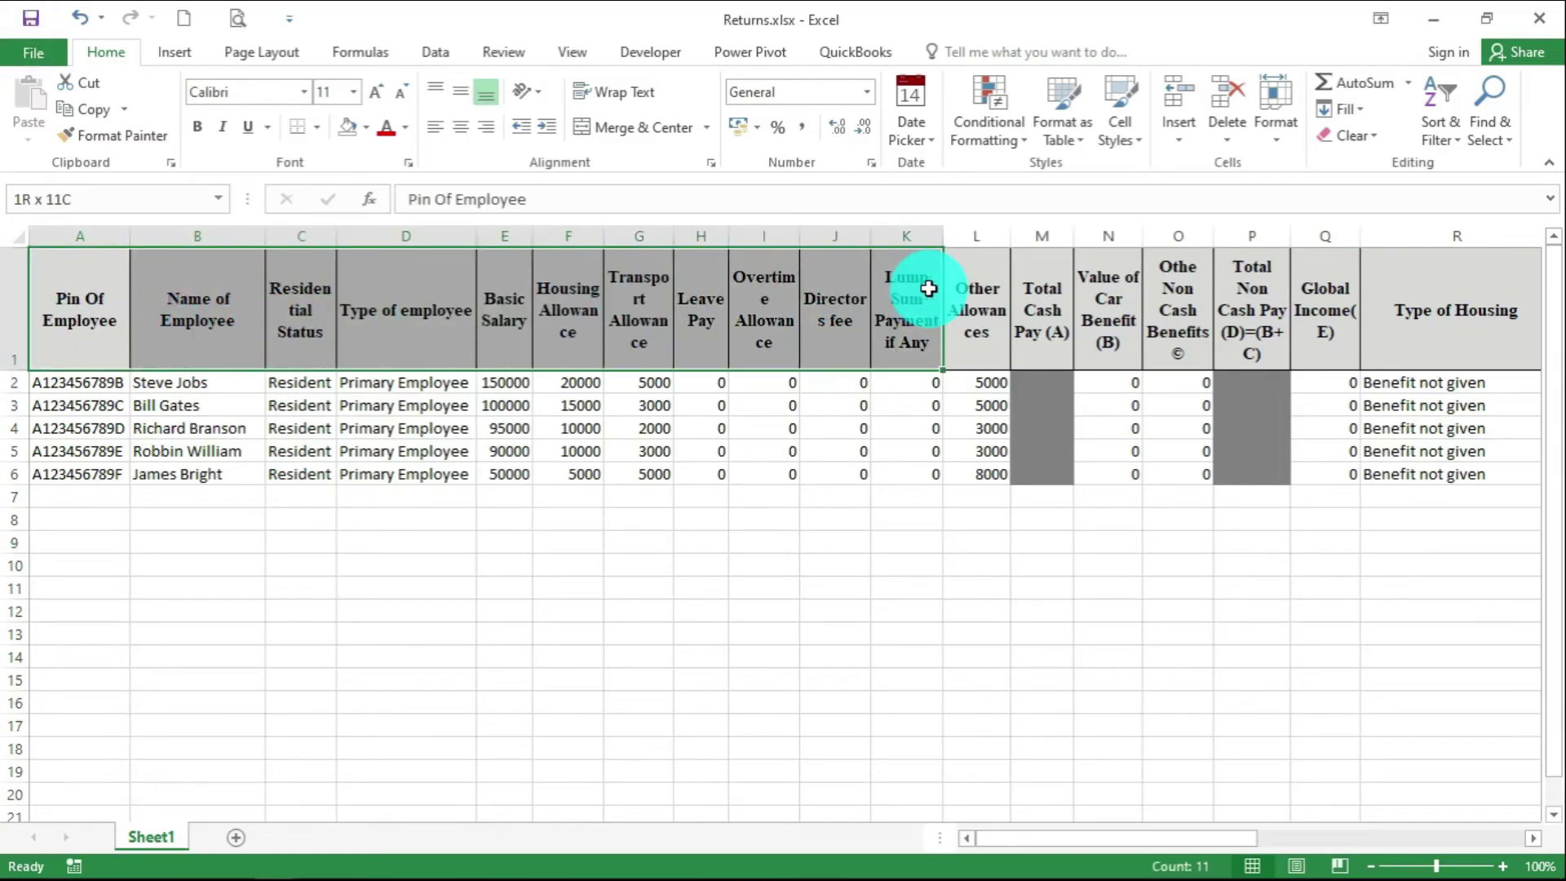
{"action": "left_click", "coordinate": [16, 301]}
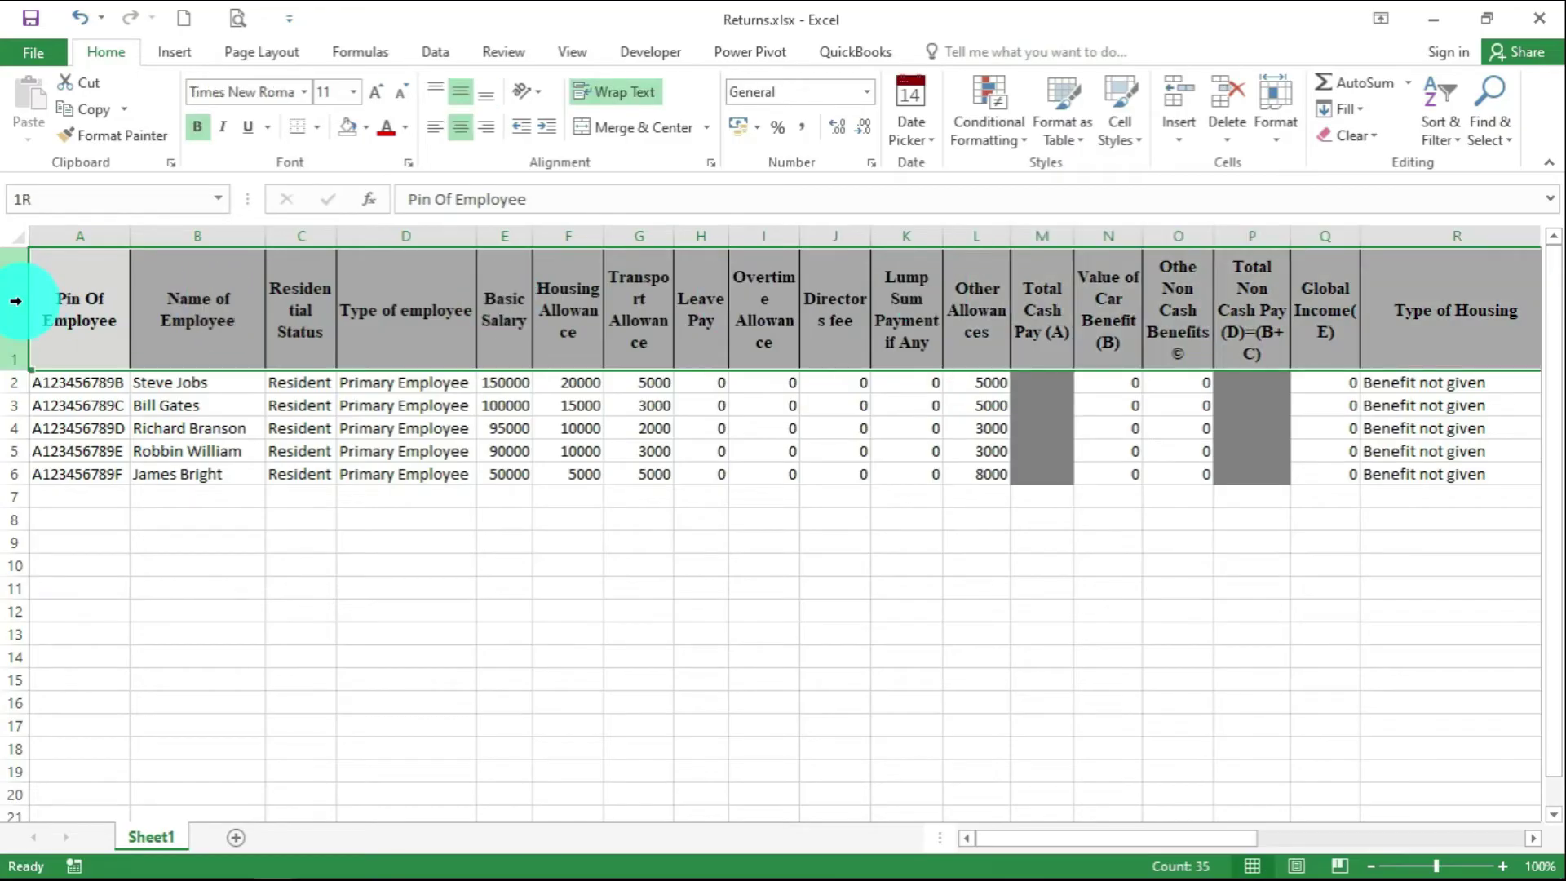
{"action": "right_click", "coordinate": [20, 301]}
{"action": "left_click", "coordinate": [84, 486]}
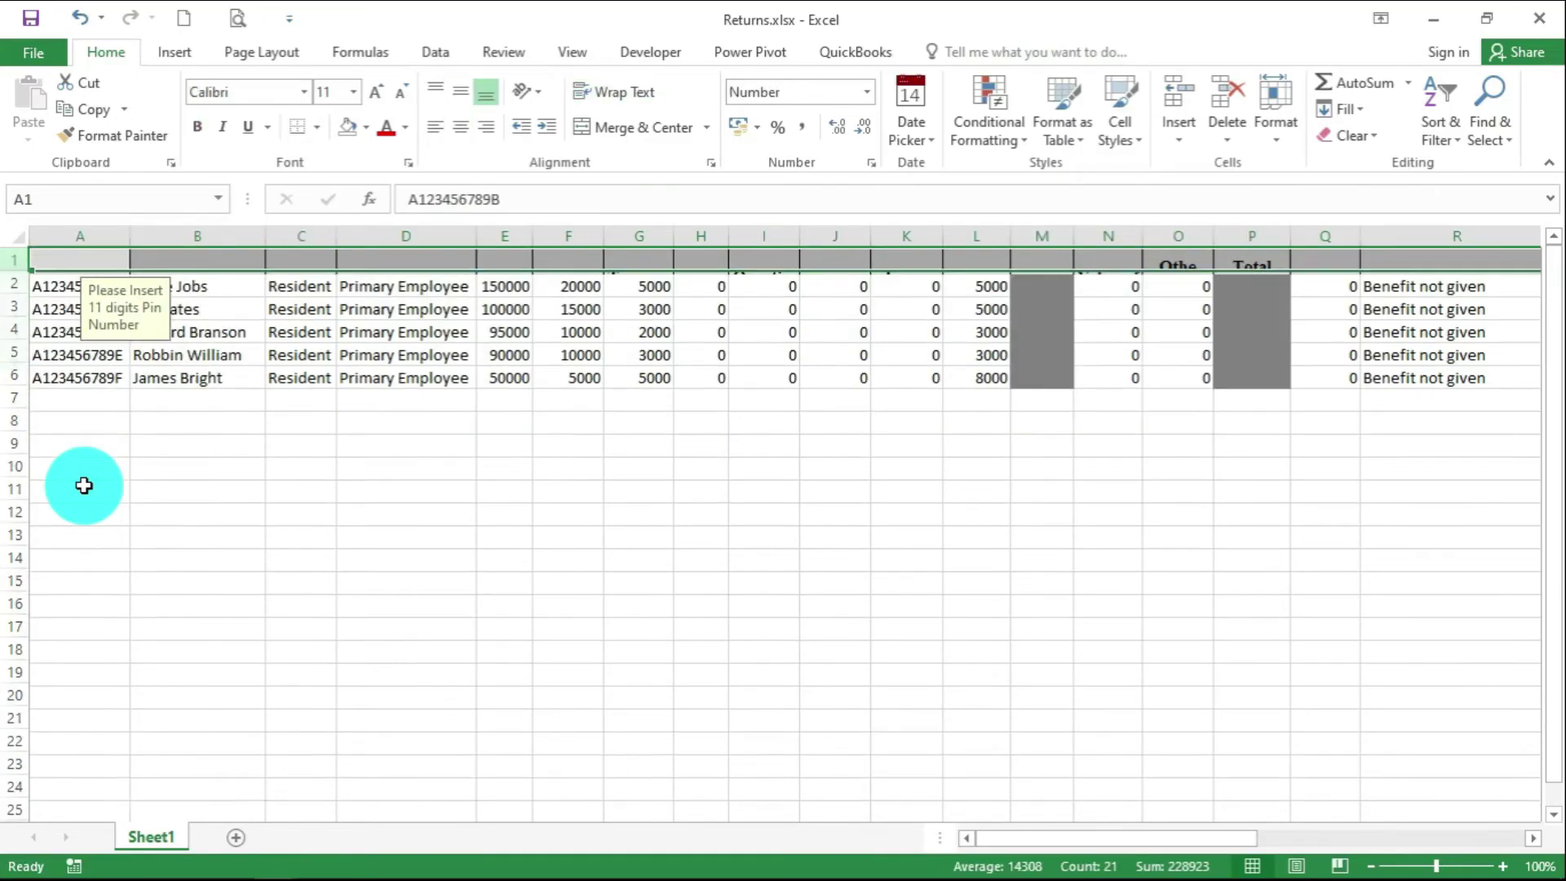
{"action": "left_click", "coordinate": [290, 527]}
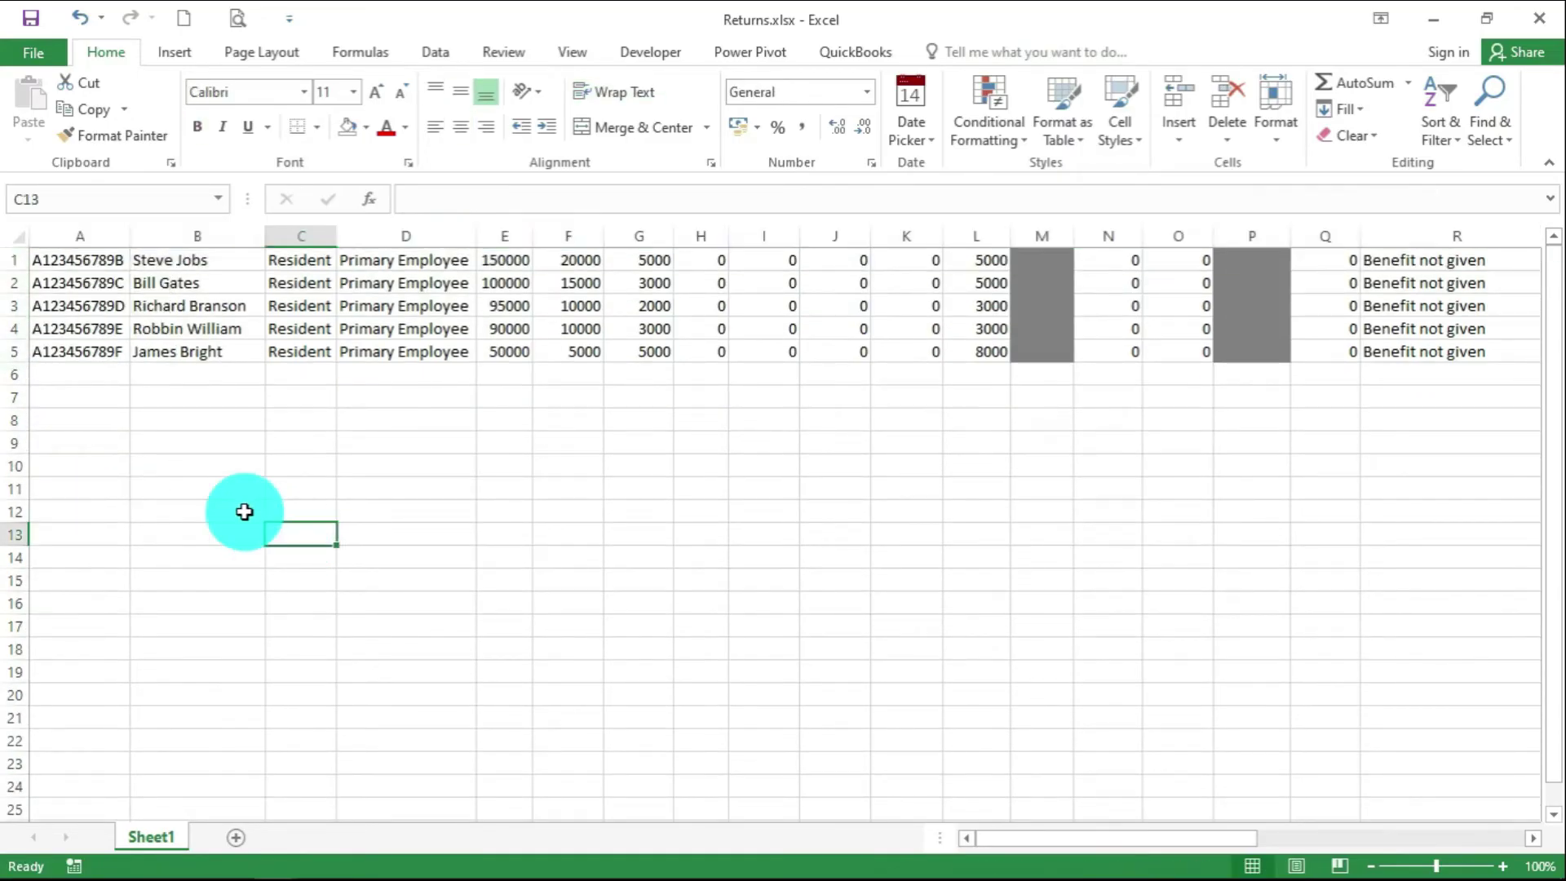
Set the whole Returns sheet's fill colour to No Fill
{"action": "left_click", "coordinate": [16, 237]}
{"action": "left_click", "coordinate": [365, 129]}
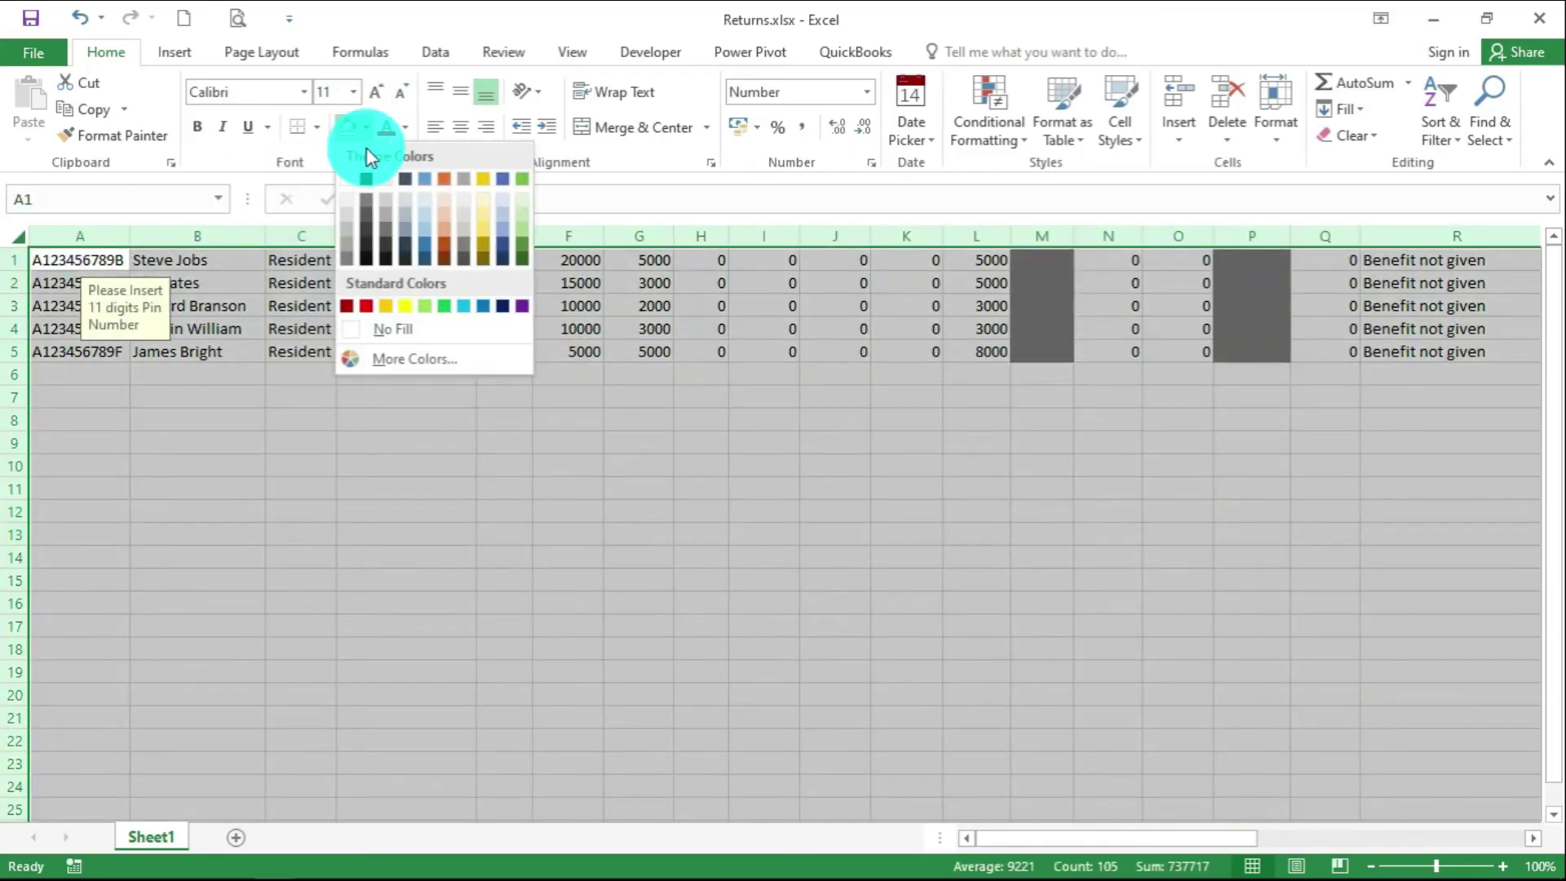
{"action": "left_click", "coordinate": [403, 330]}
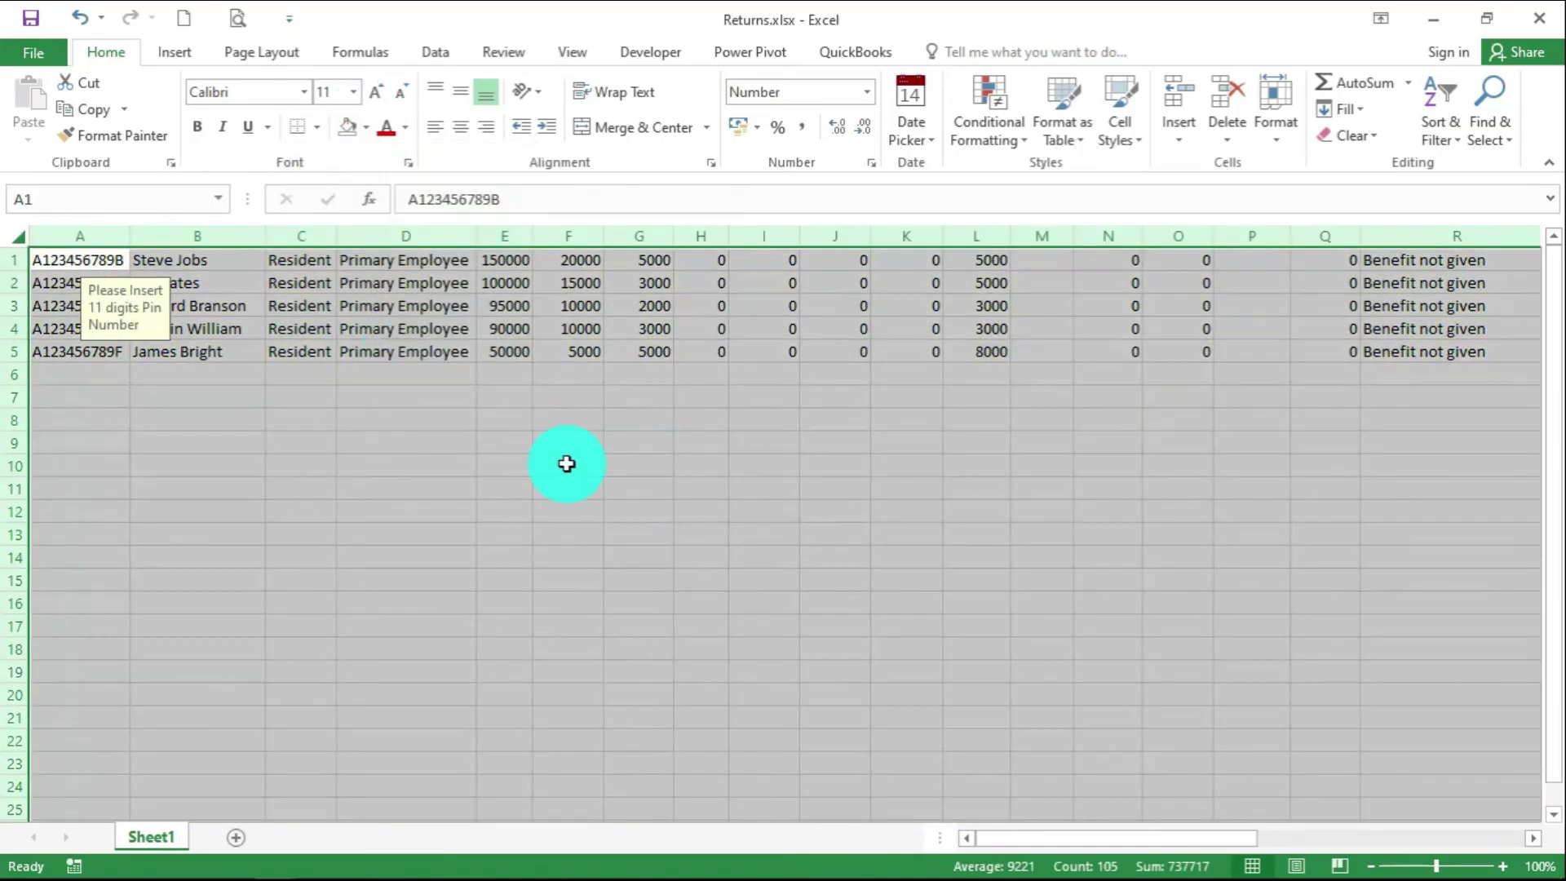
{"action": "left_click", "coordinate": [515, 477]}
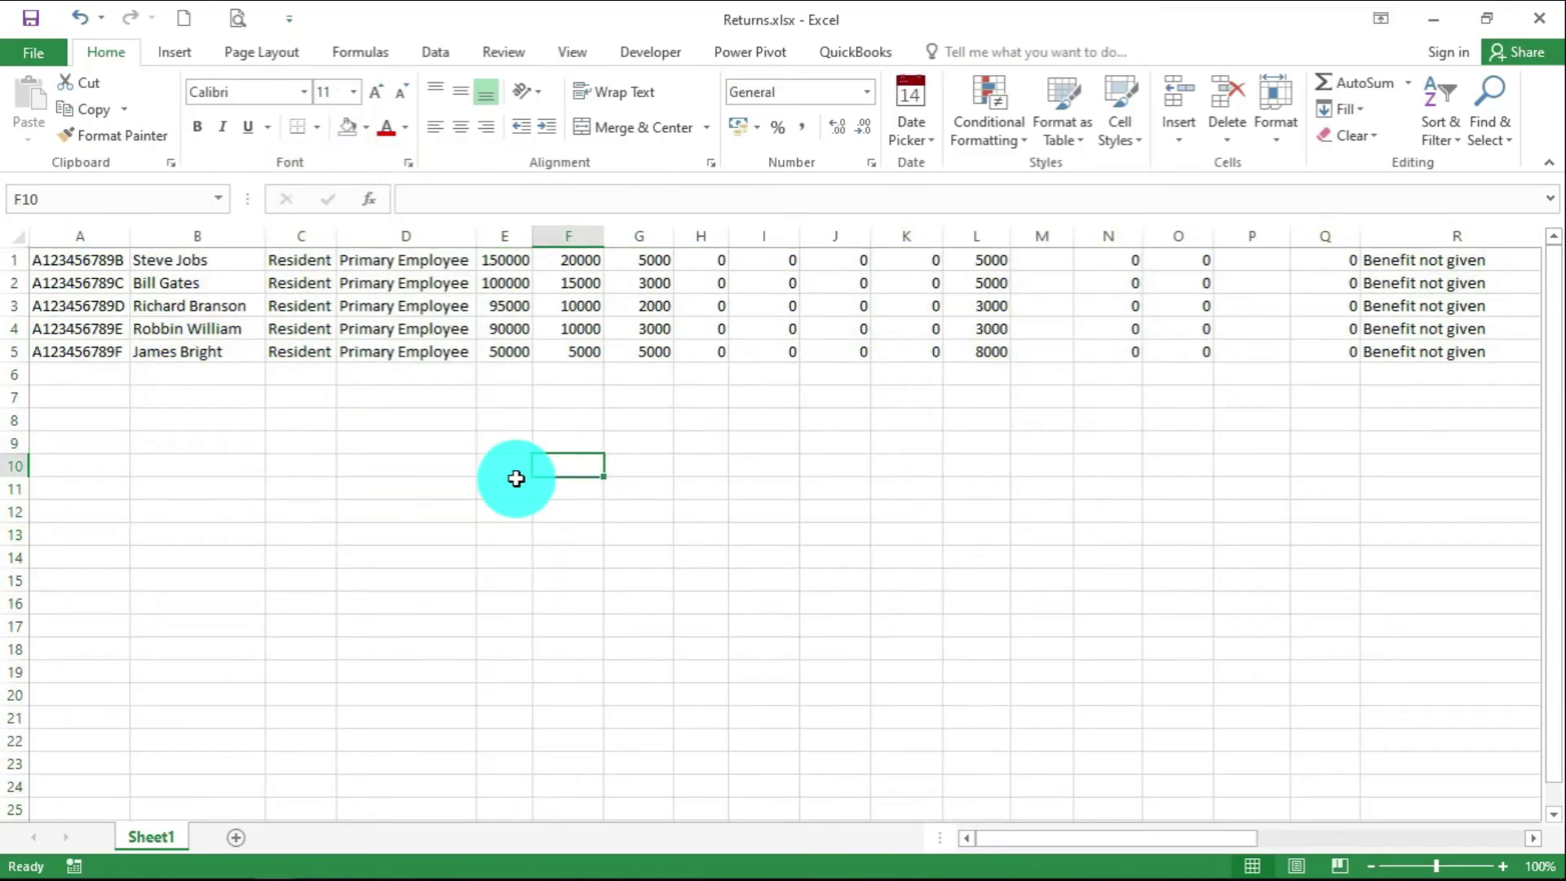
{"action": "left_click", "coordinate": [390, 555]}
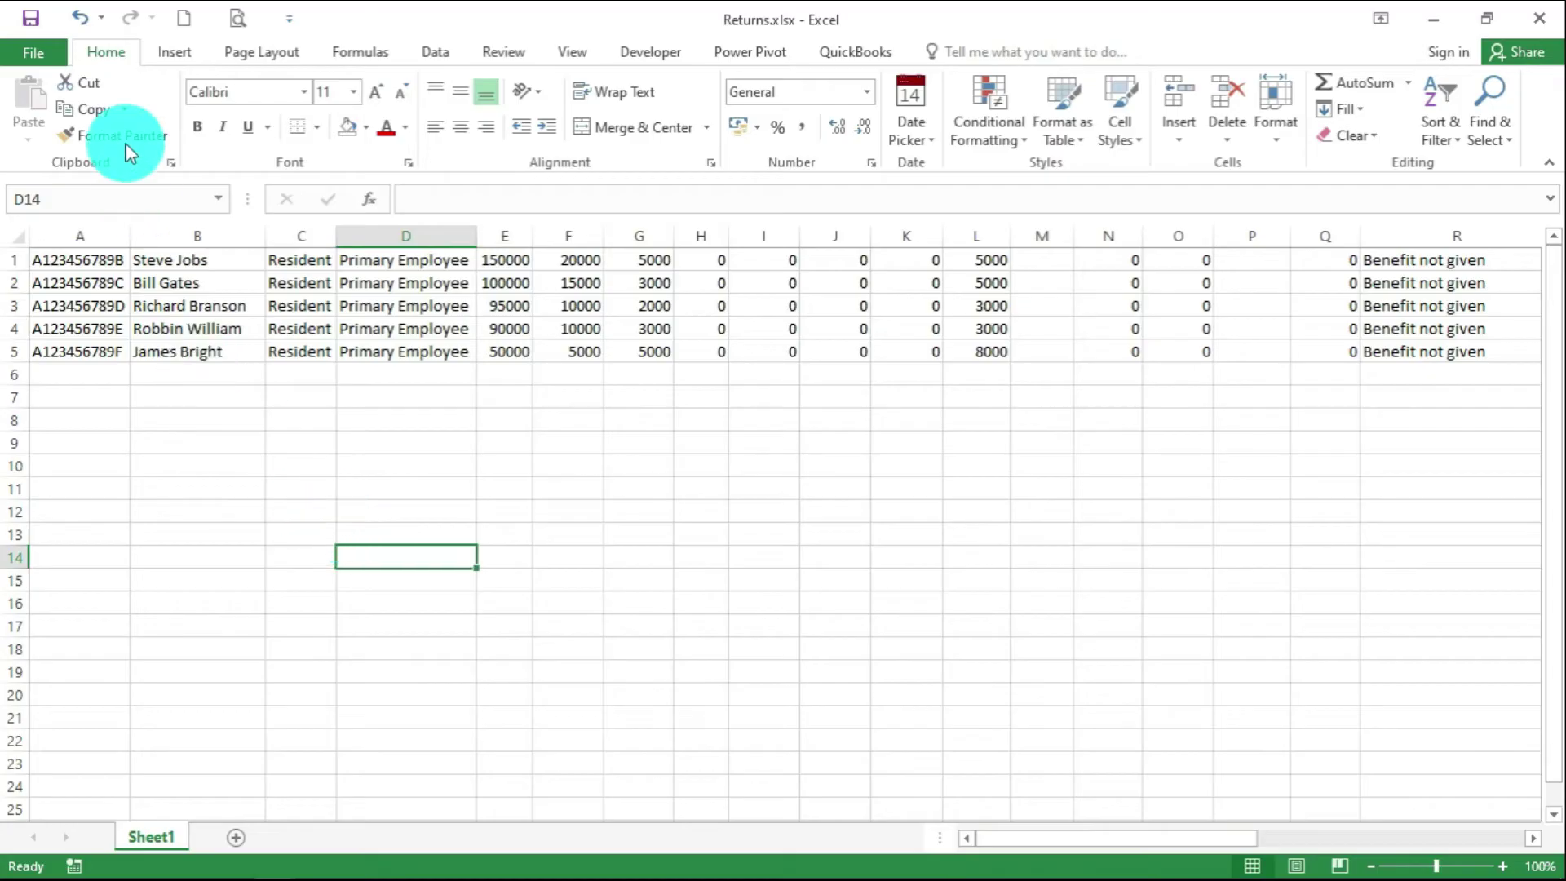
Save the sheet as Returns.csv in CSV (Comma delimited) format, keeping that format
{"action": "left_click", "coordinate": [42, 49]}
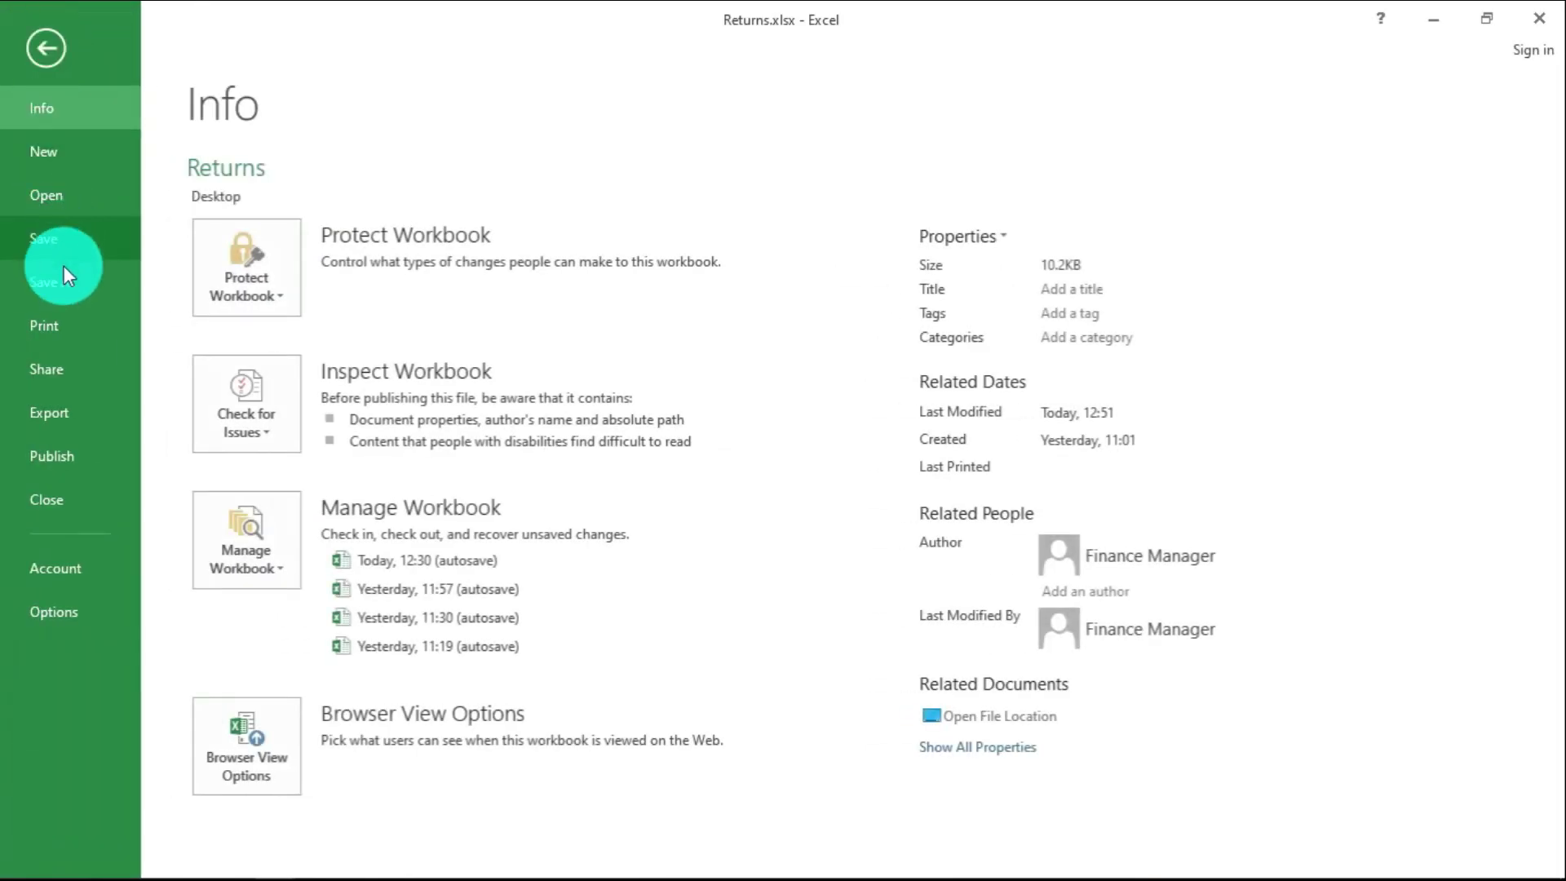
{"action": "left_click", "coordinate": [64, 276]}
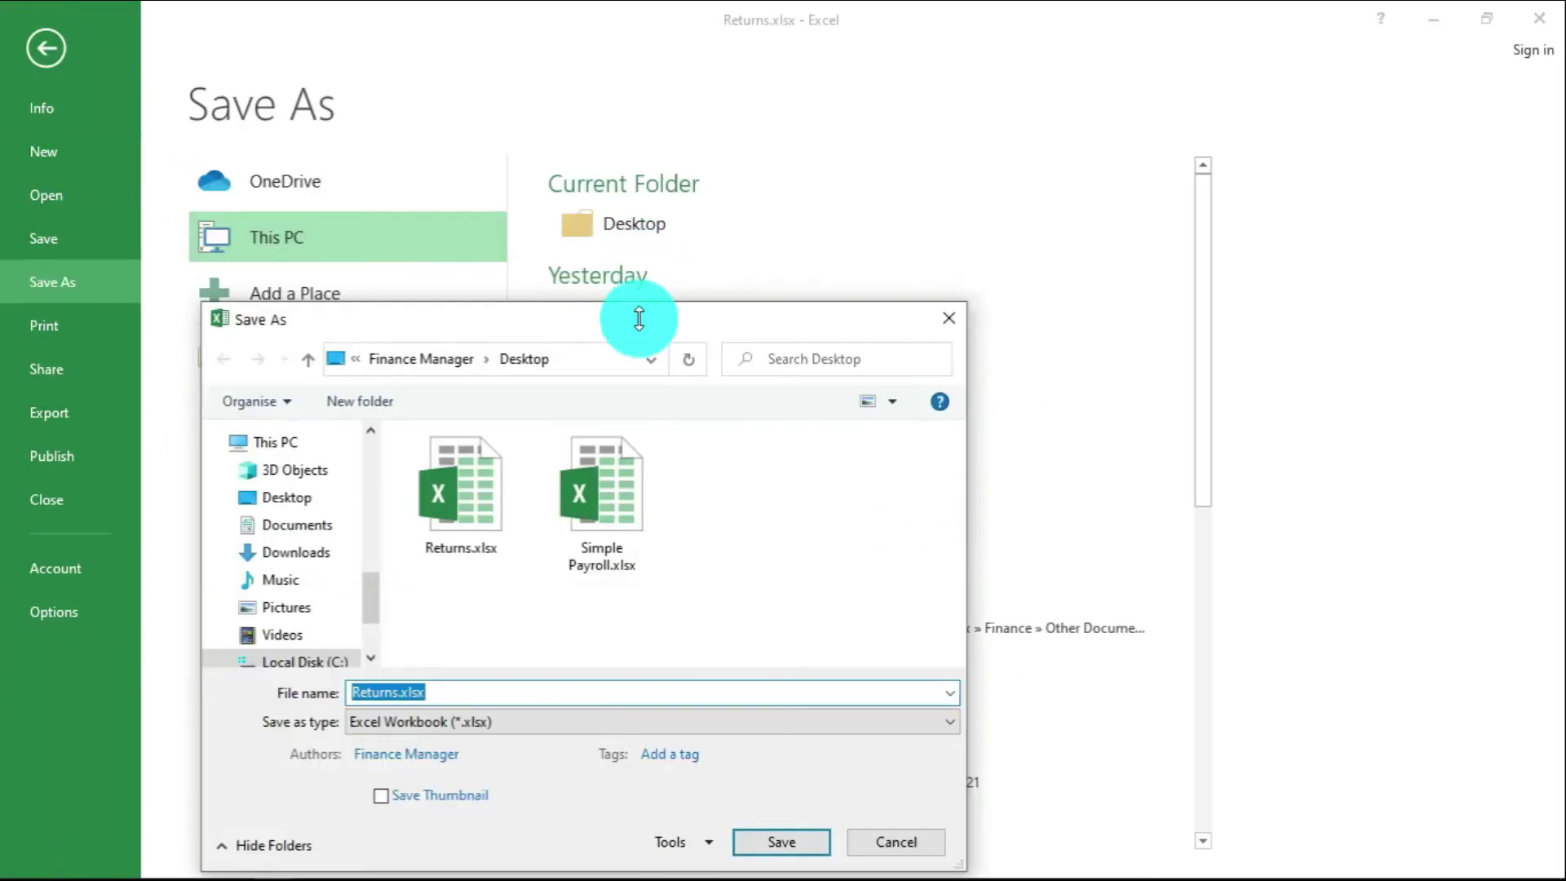
{"action": "left_click", "coordinate": [466, 728]}
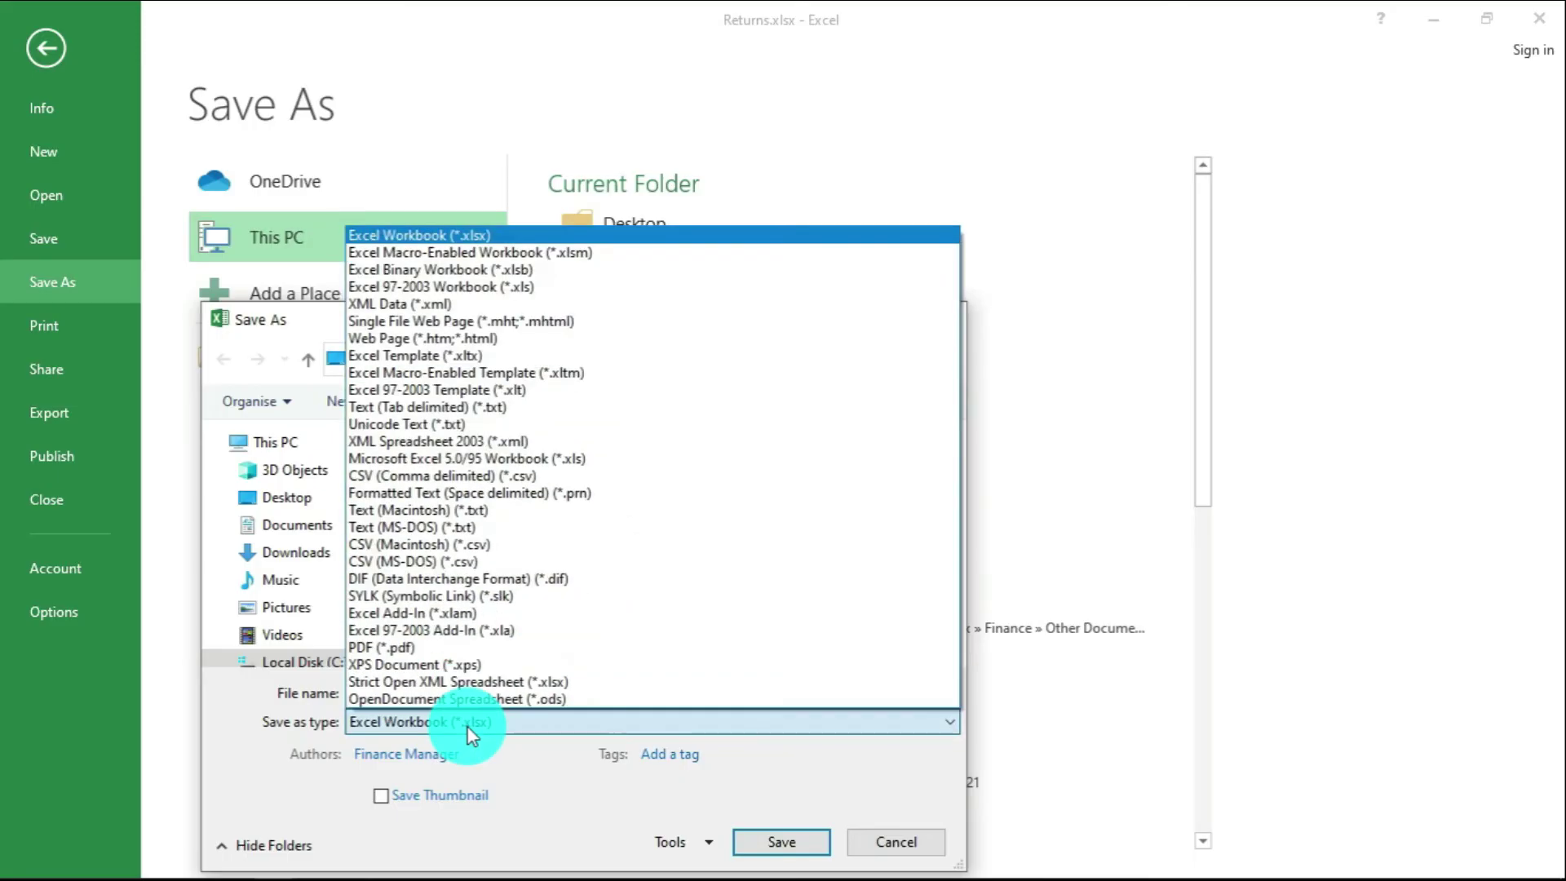
{"action": "left_click", "coordinate": [463, 476]}
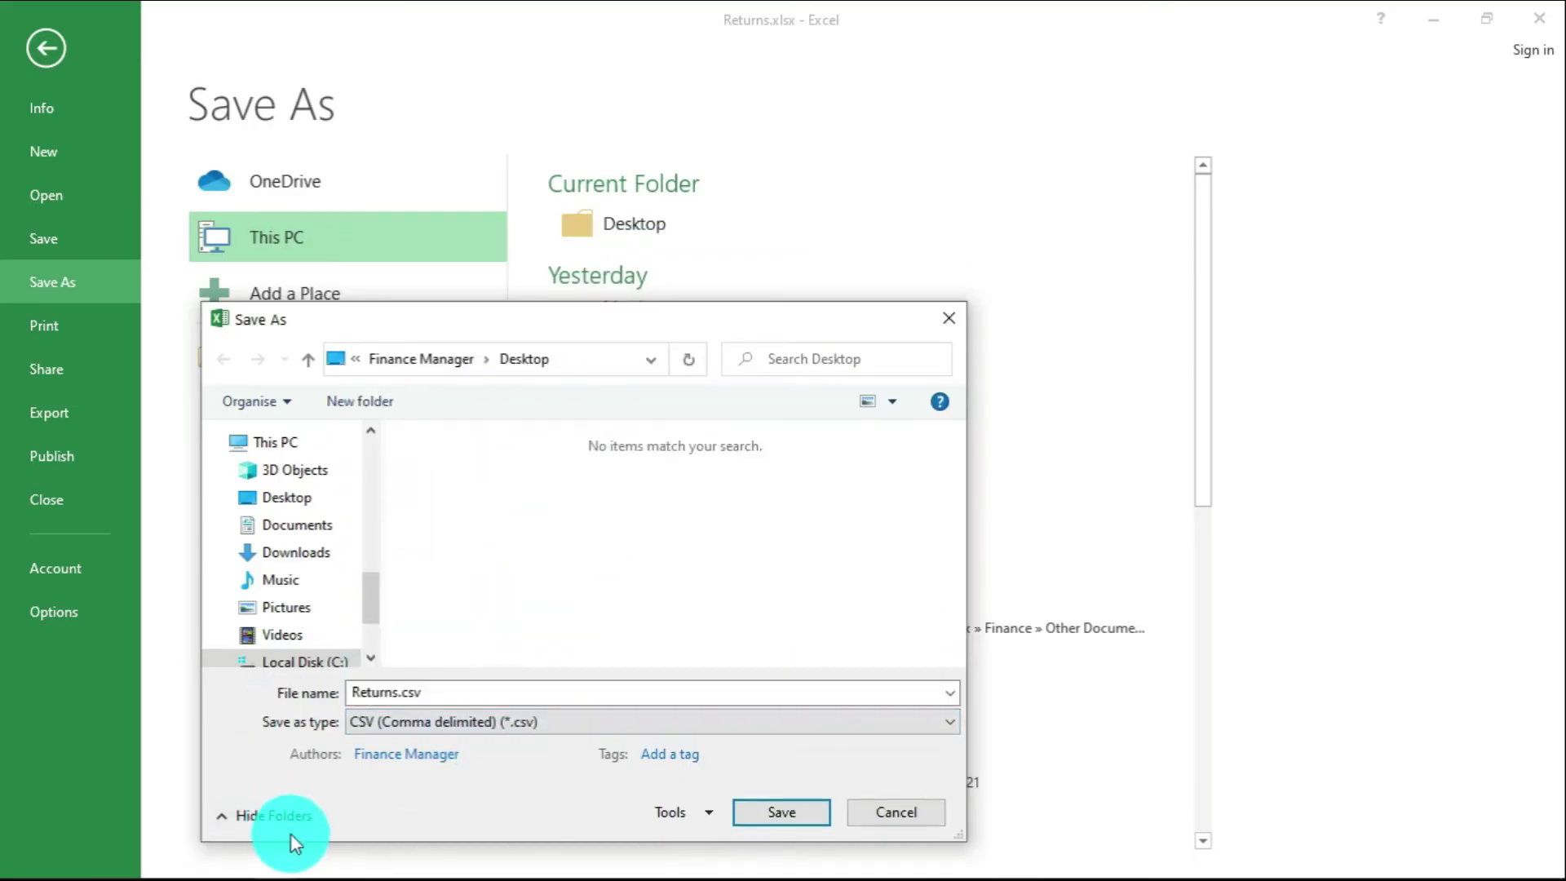
{"action": "left_click", "coordinate": [806, 818]}
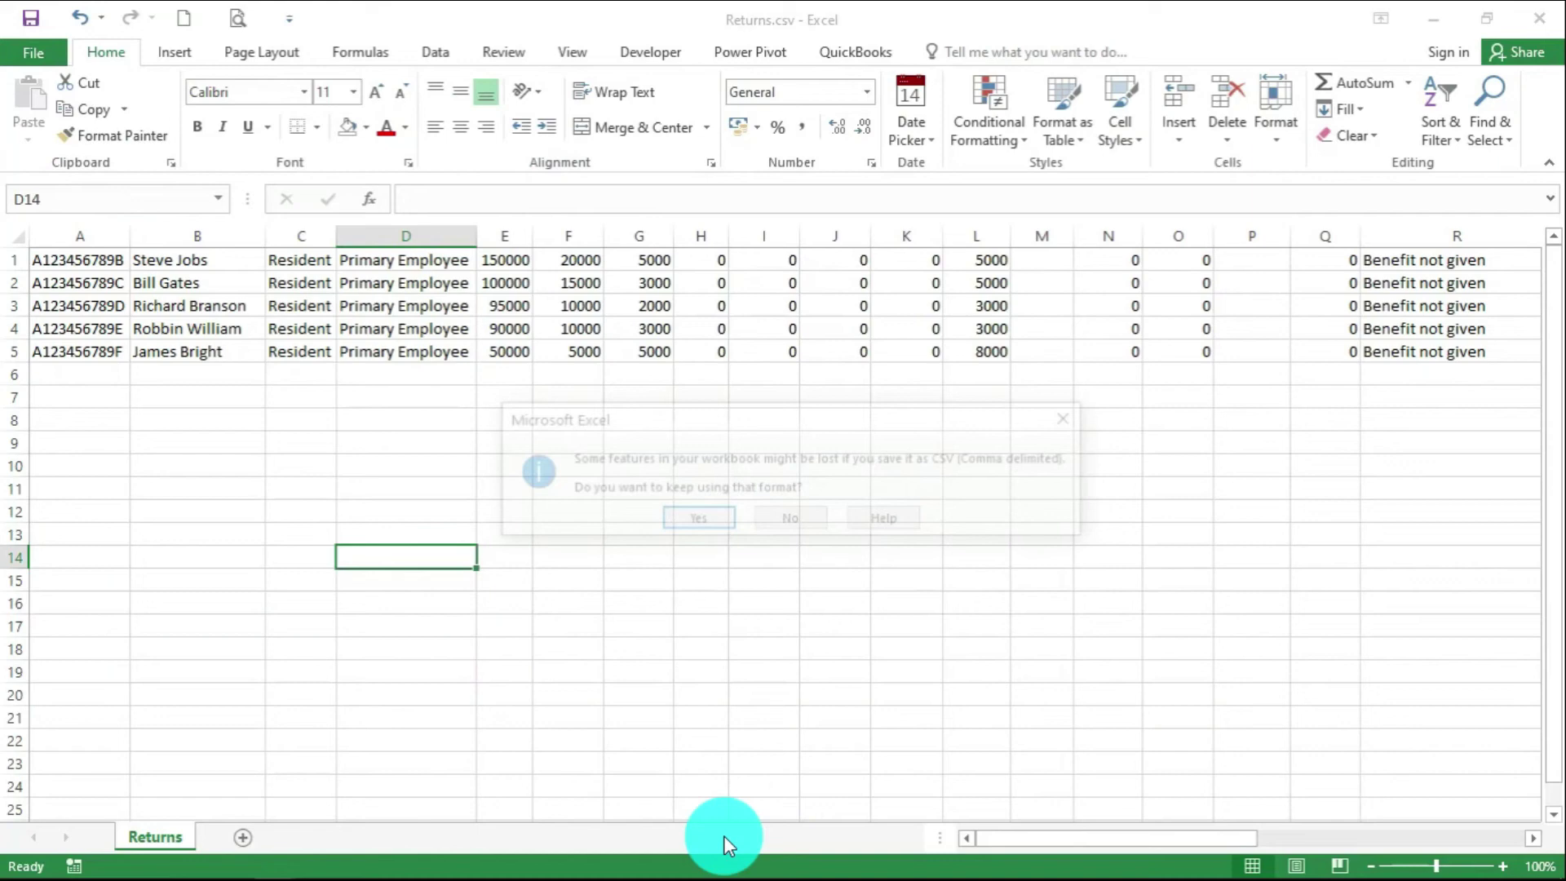
{"action": "left_click", "coordinate": [696, 521]}
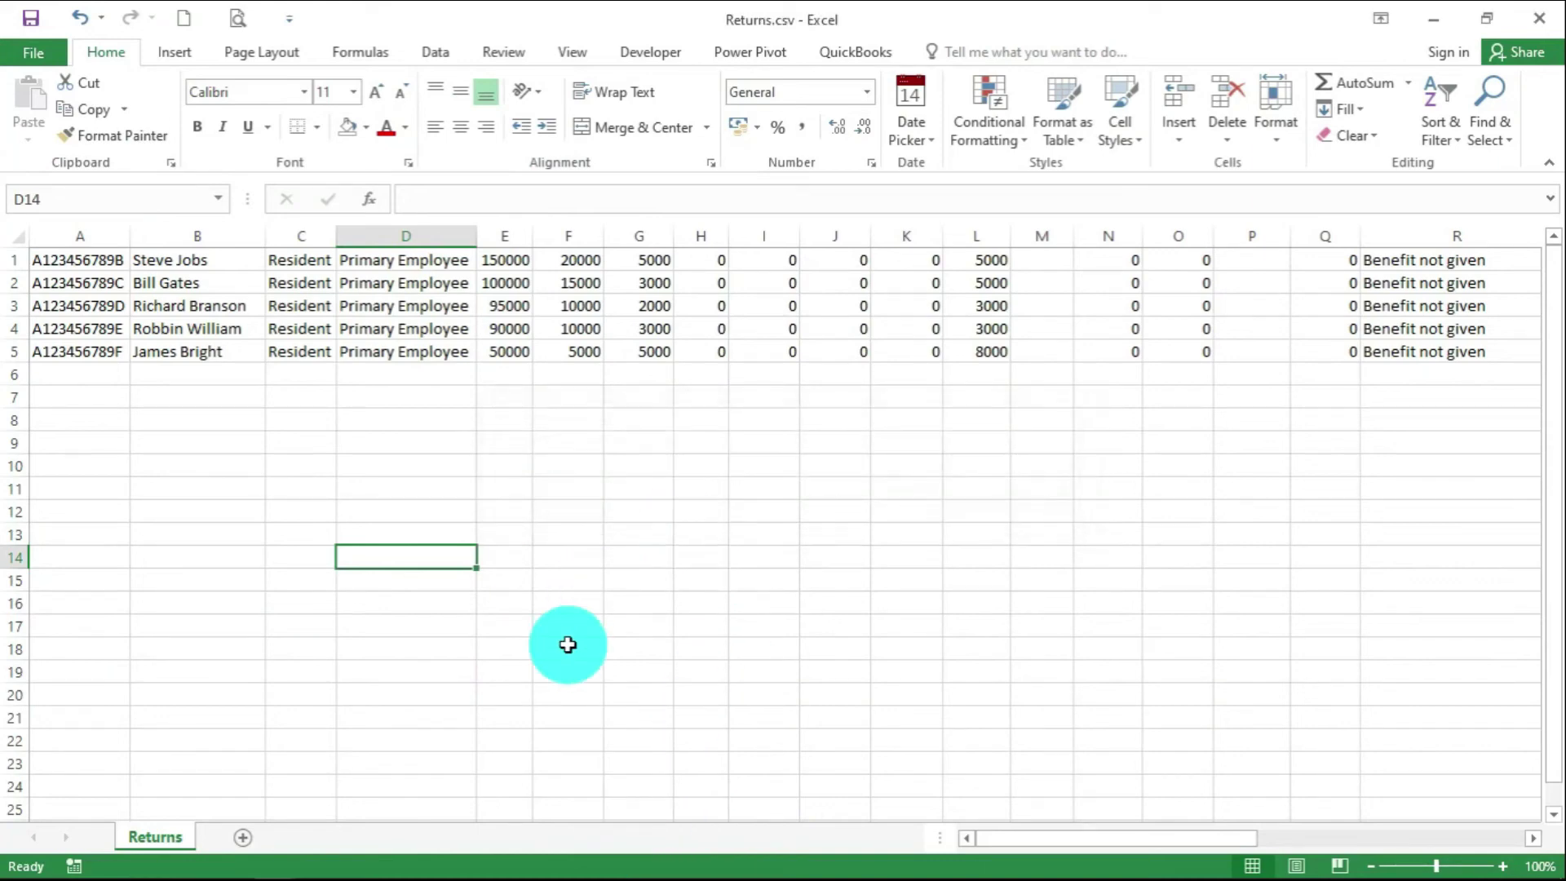
Close Returns.csv, saving changes in CSV format, and check the RISK ALL total in H12
{"action": "left_click", "coordinate": [1539, 18]}
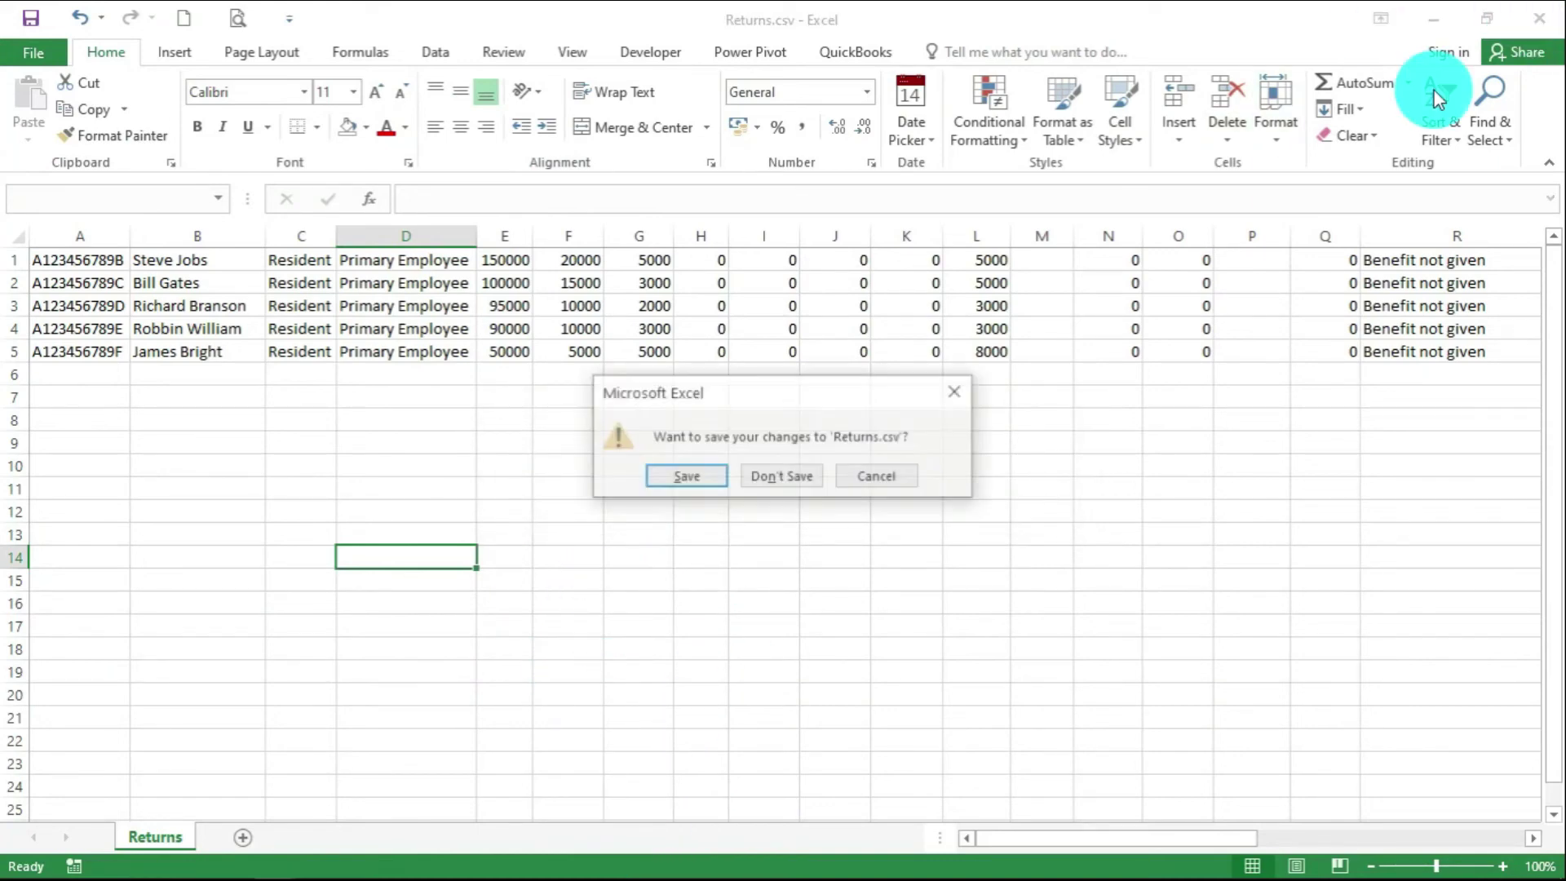
{"action": "left_click", "coordinate": [685, 477]}
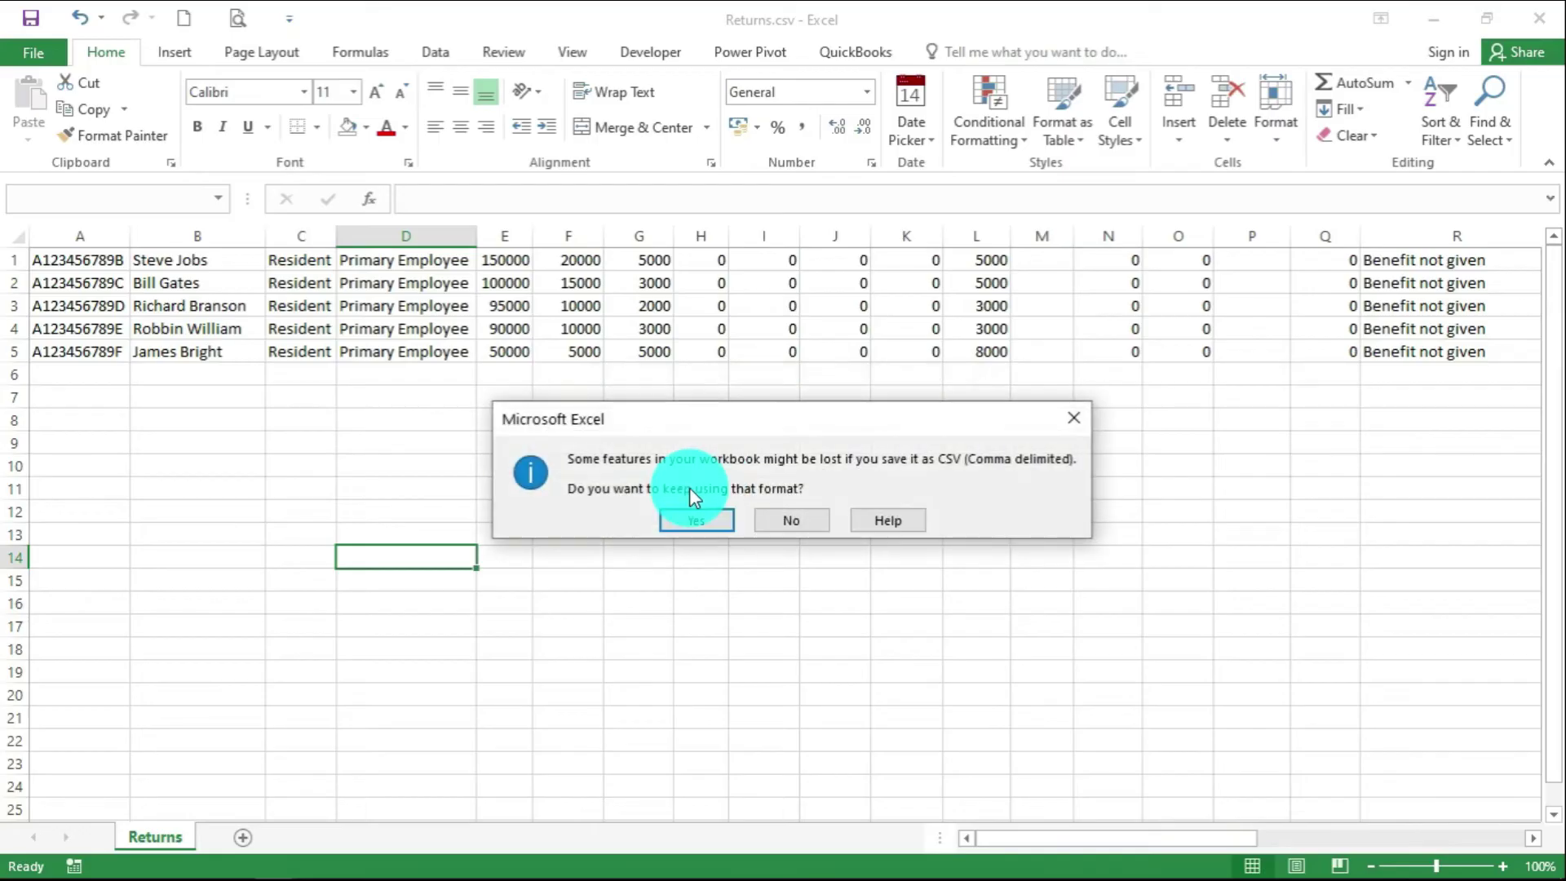
{"action": "left_click", "coordinate": [694, 522]}
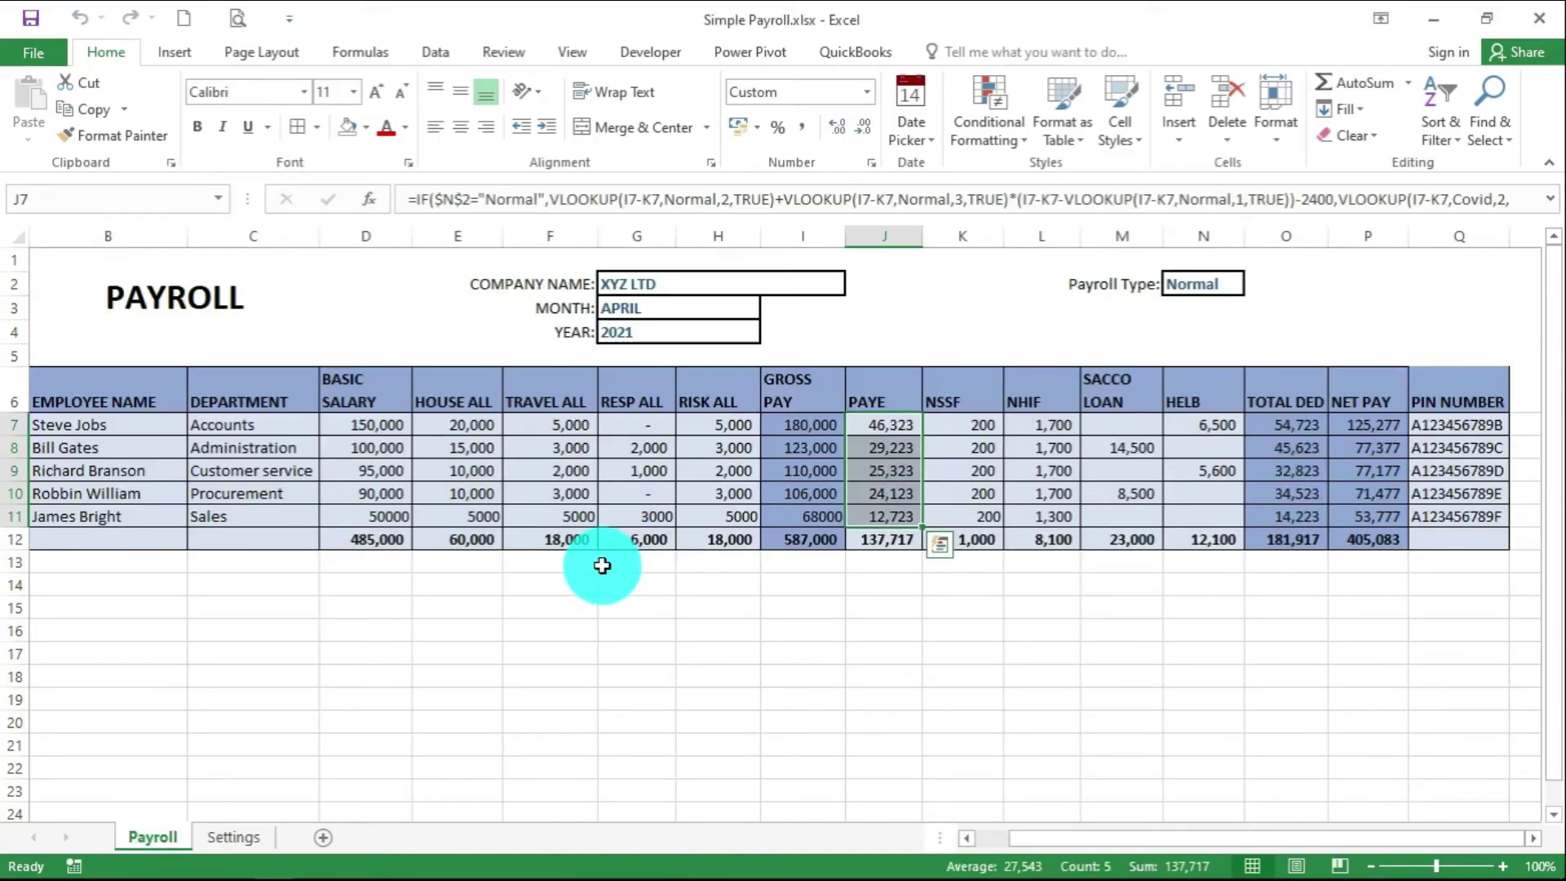
{"action": "left_click", "coordinate": [680, 540]}
{"action": "left_click", "coordinate": [651, 582]}
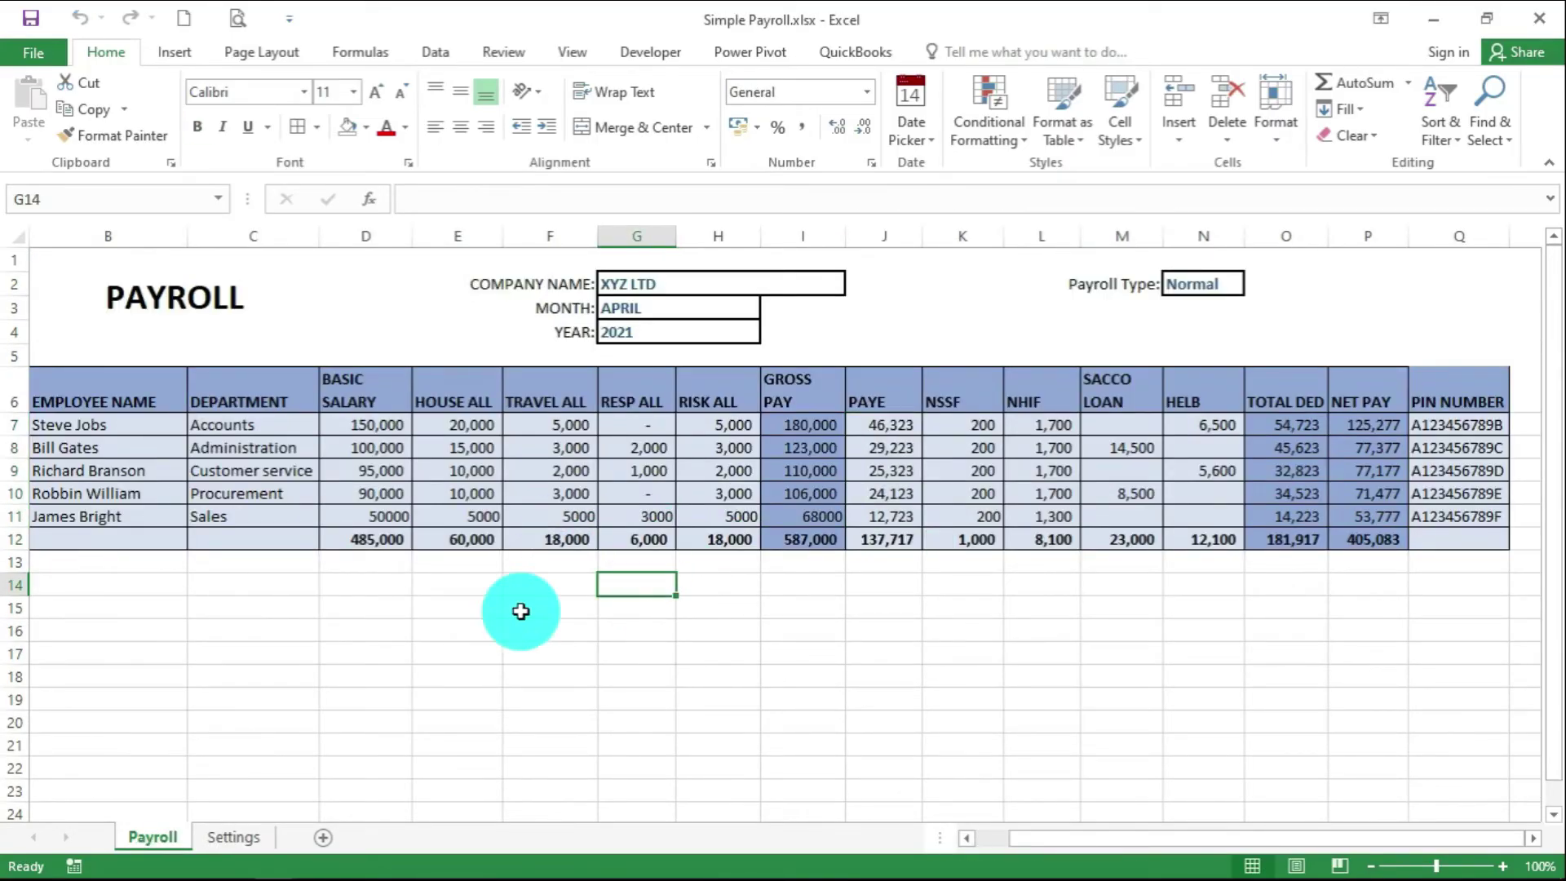
In the P10 return workbook, enter the employer PIN in B3
{"action": "mouse_move", "coordinate": [127, 877]}
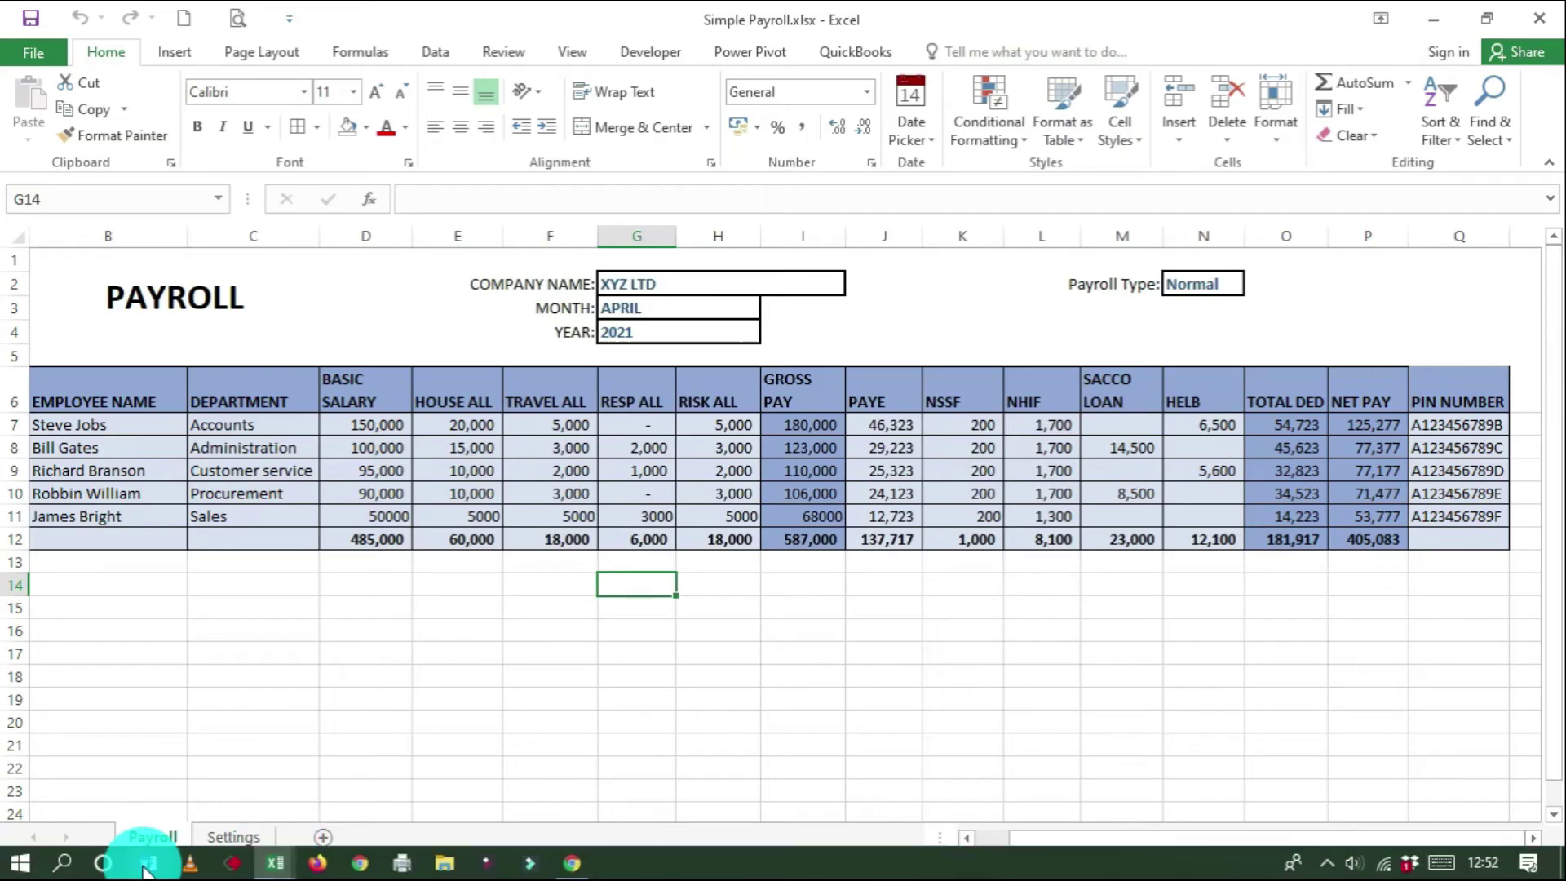
{"action": "left_click", "coordinate": [277, 865]}
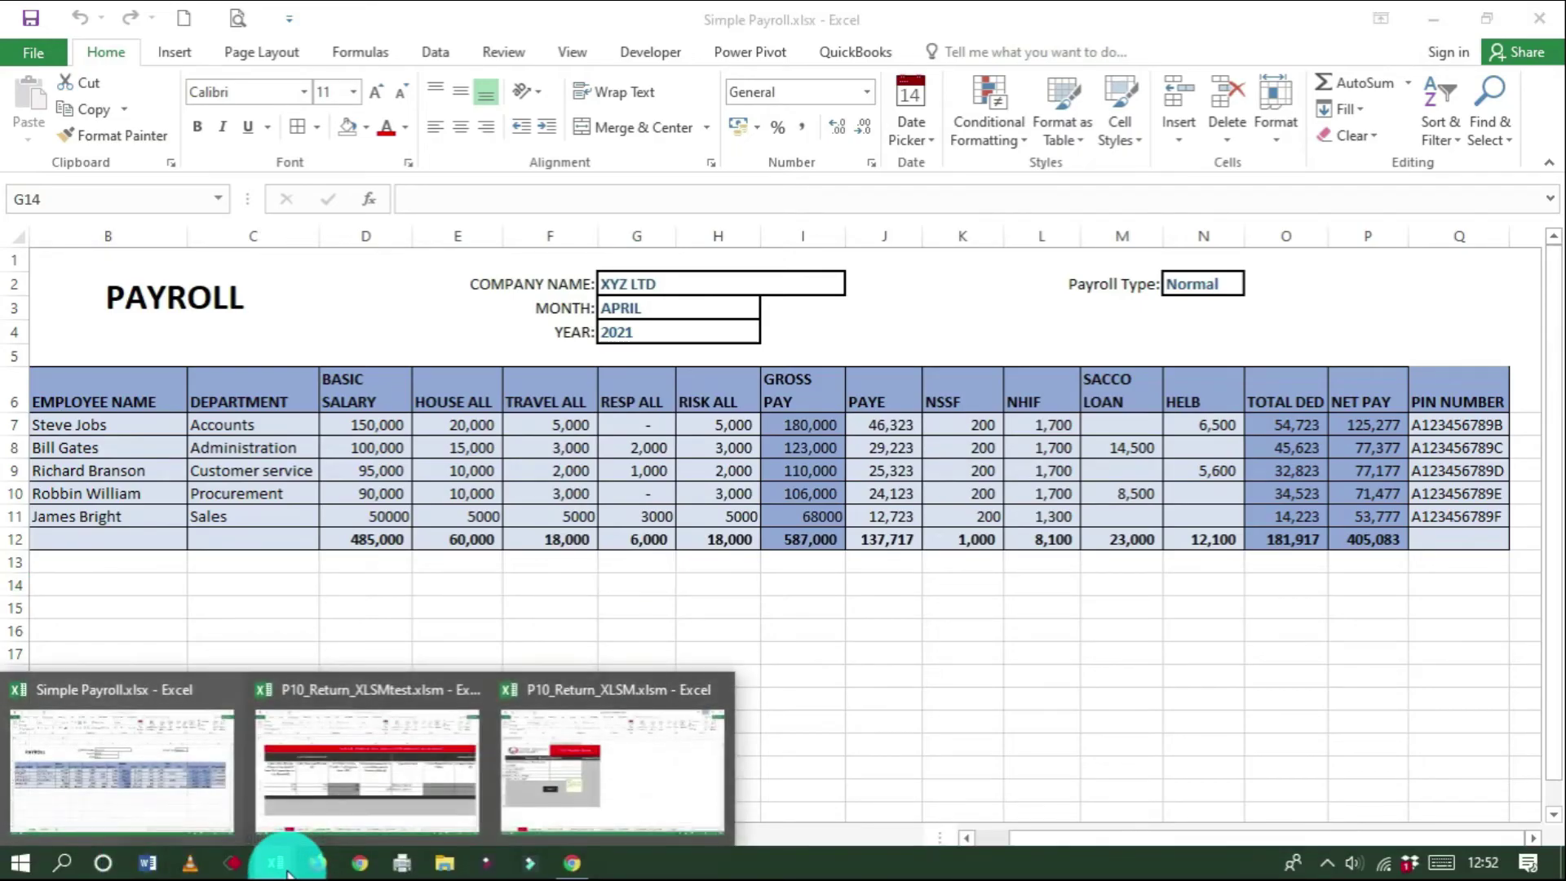
{"action": "left_click", "coordinate": [640, 776]}
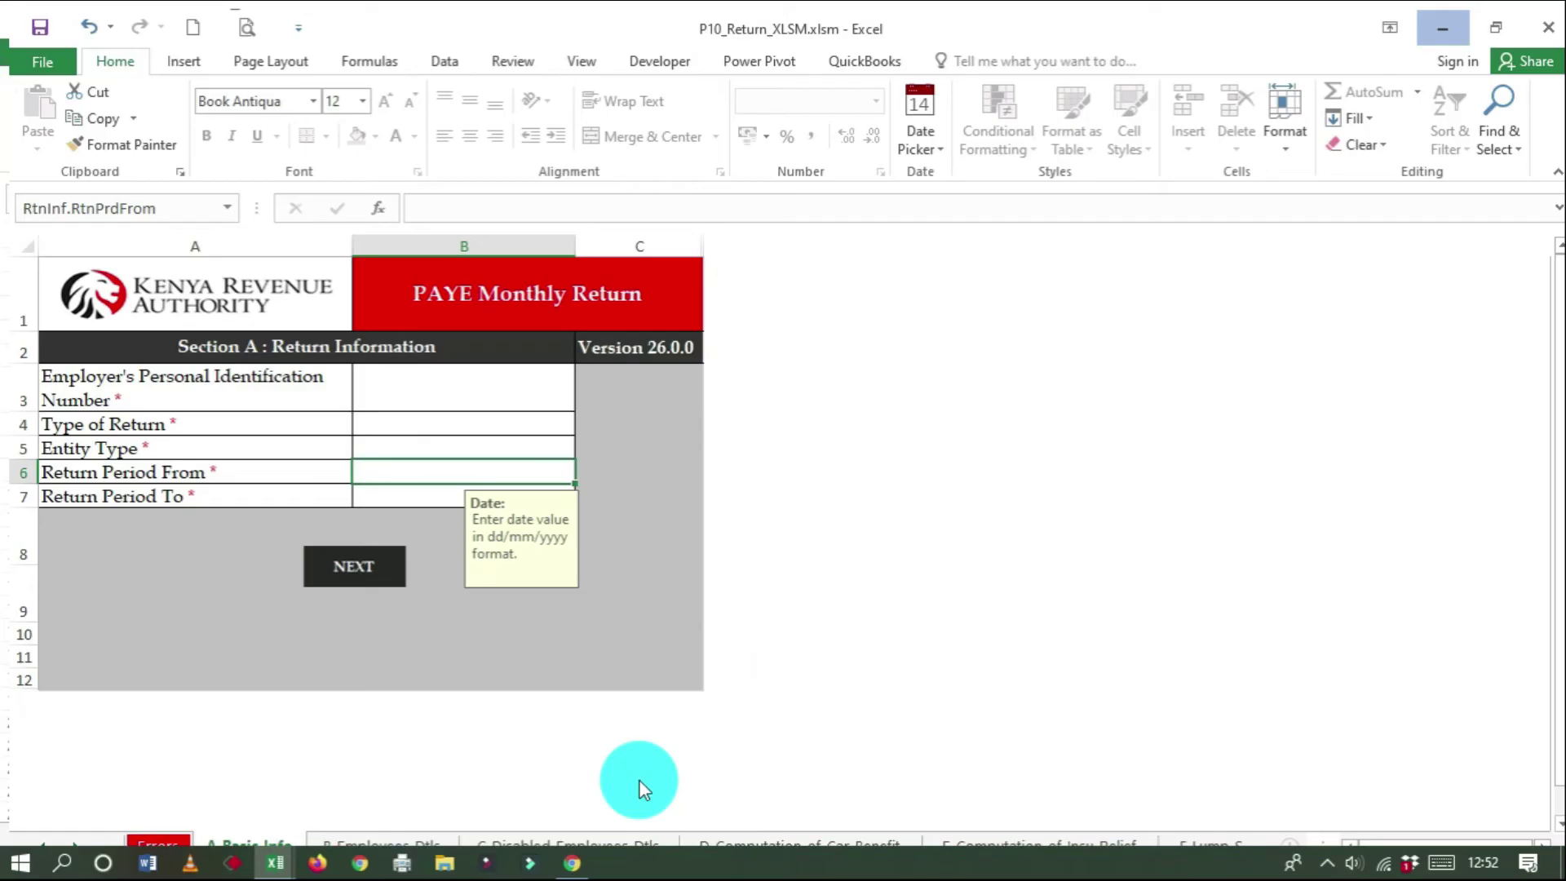
{"action": "left_click", "coordinate": [463, 375]}
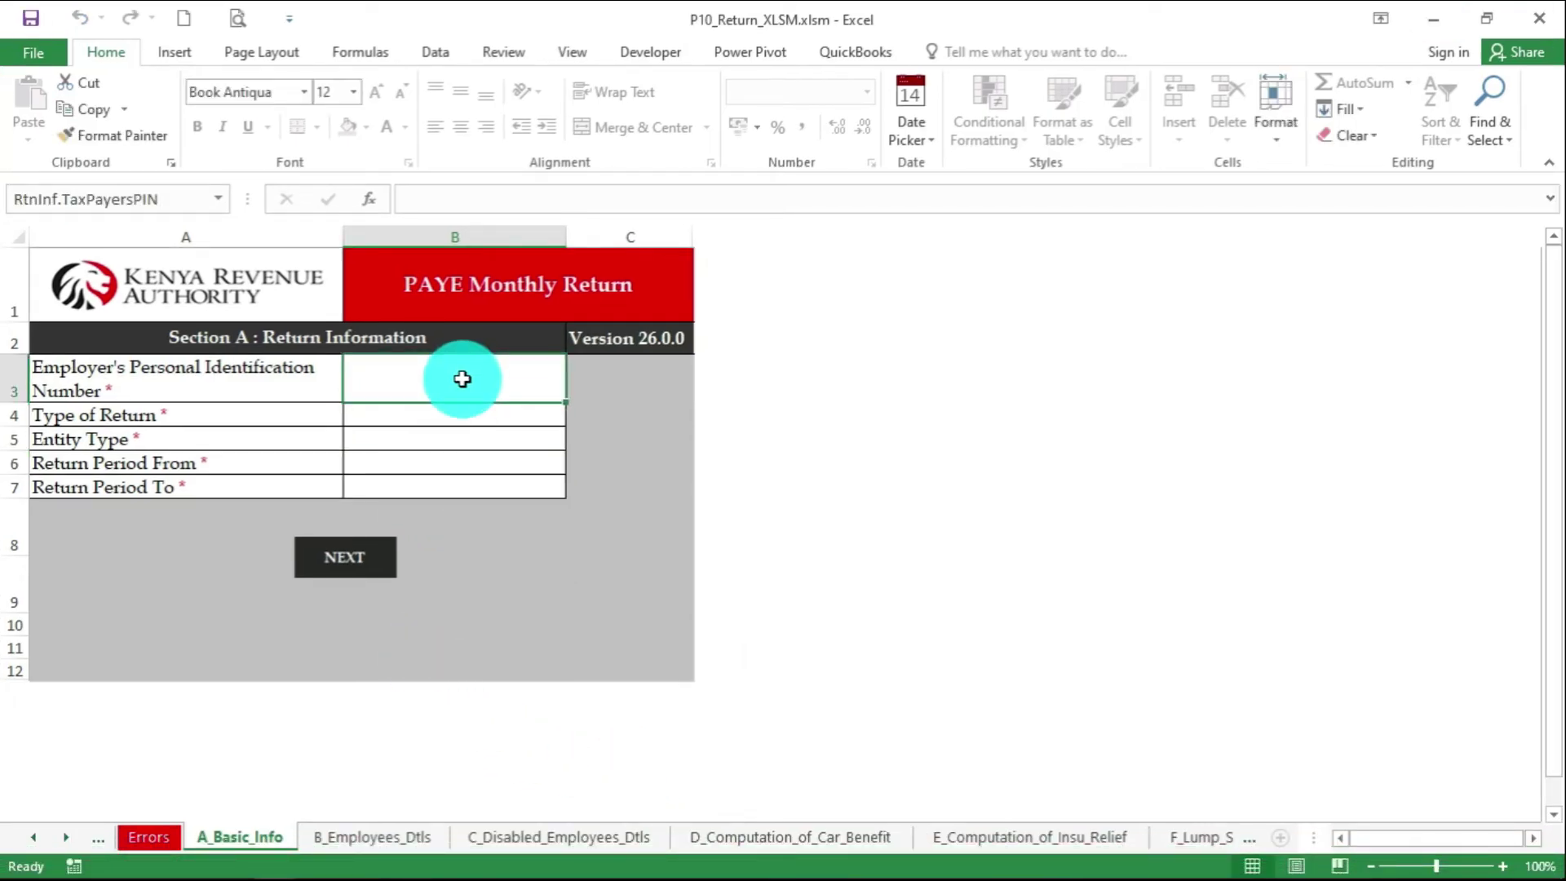
{"action": "type", "text": "P"}
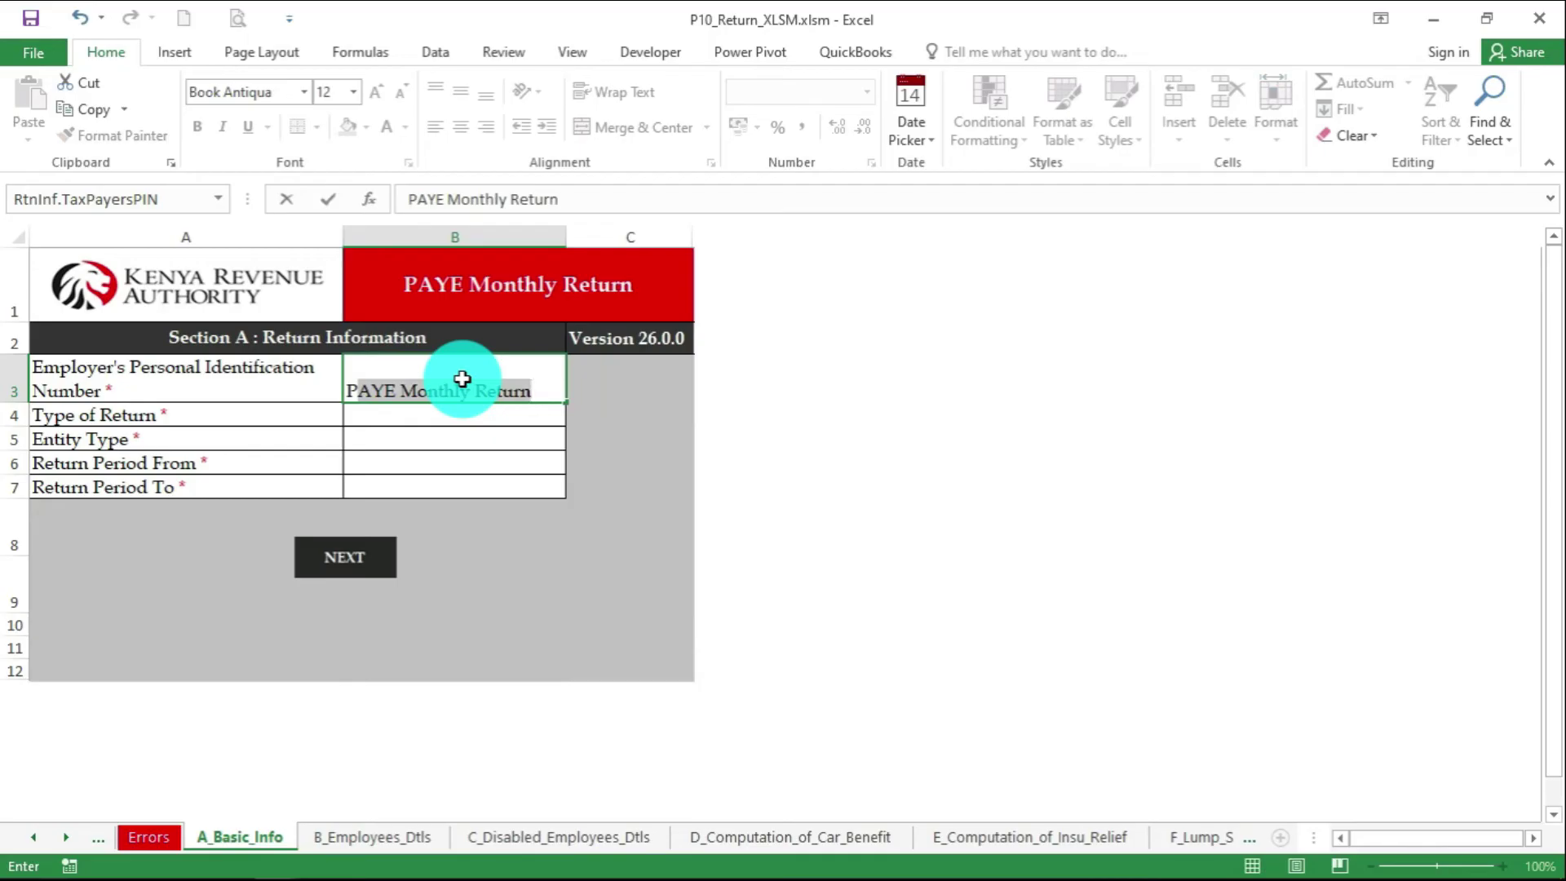
{"action": "type", "text": "123456789A"}
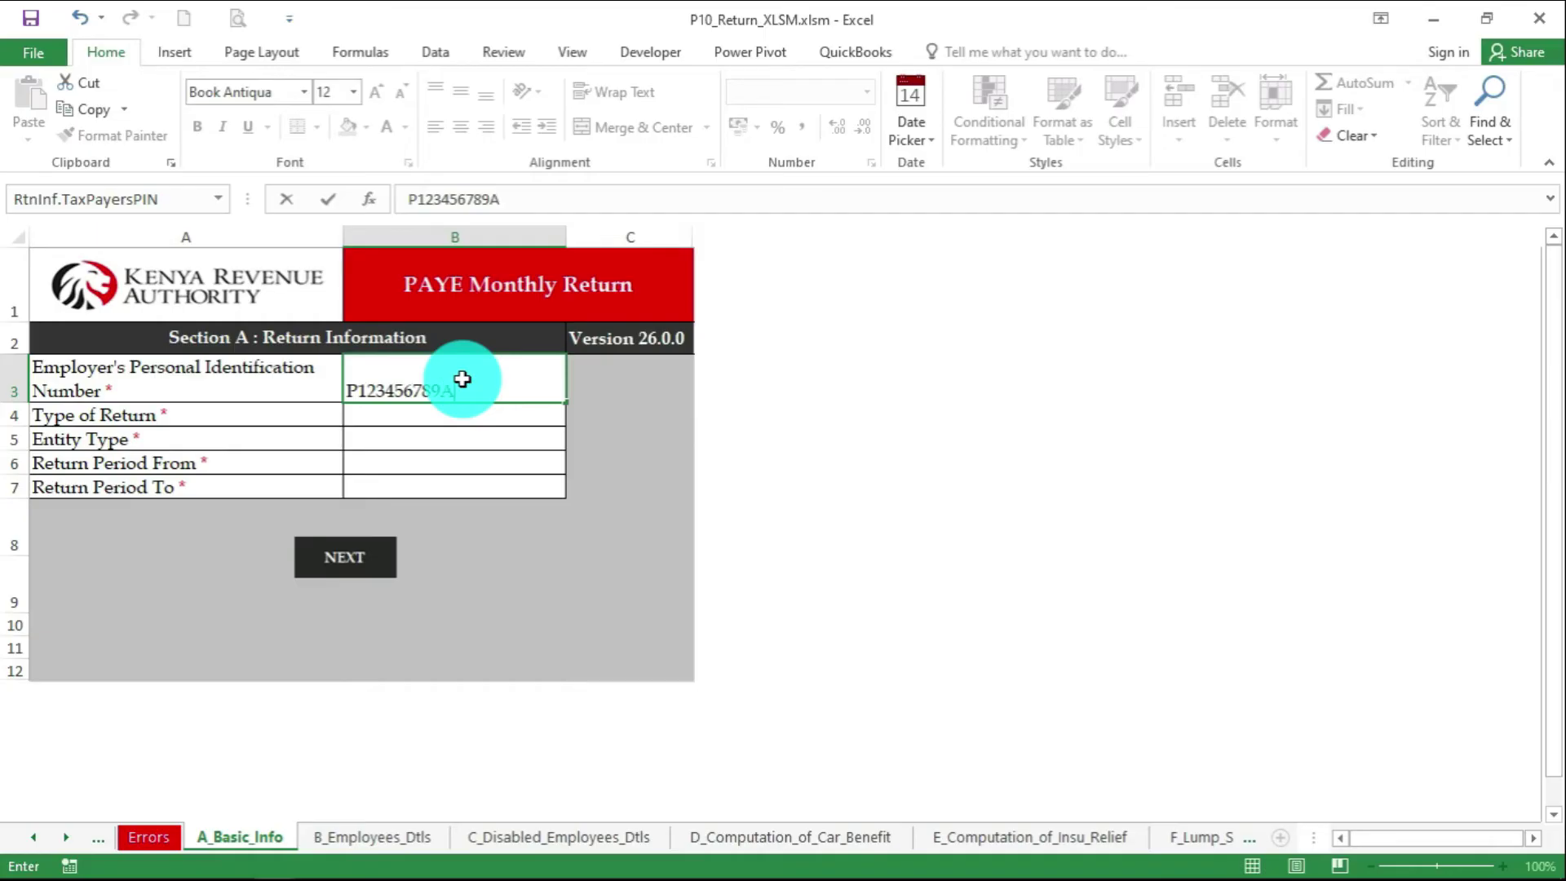
{"action": "left_click", "coordinate": [475, 416]}
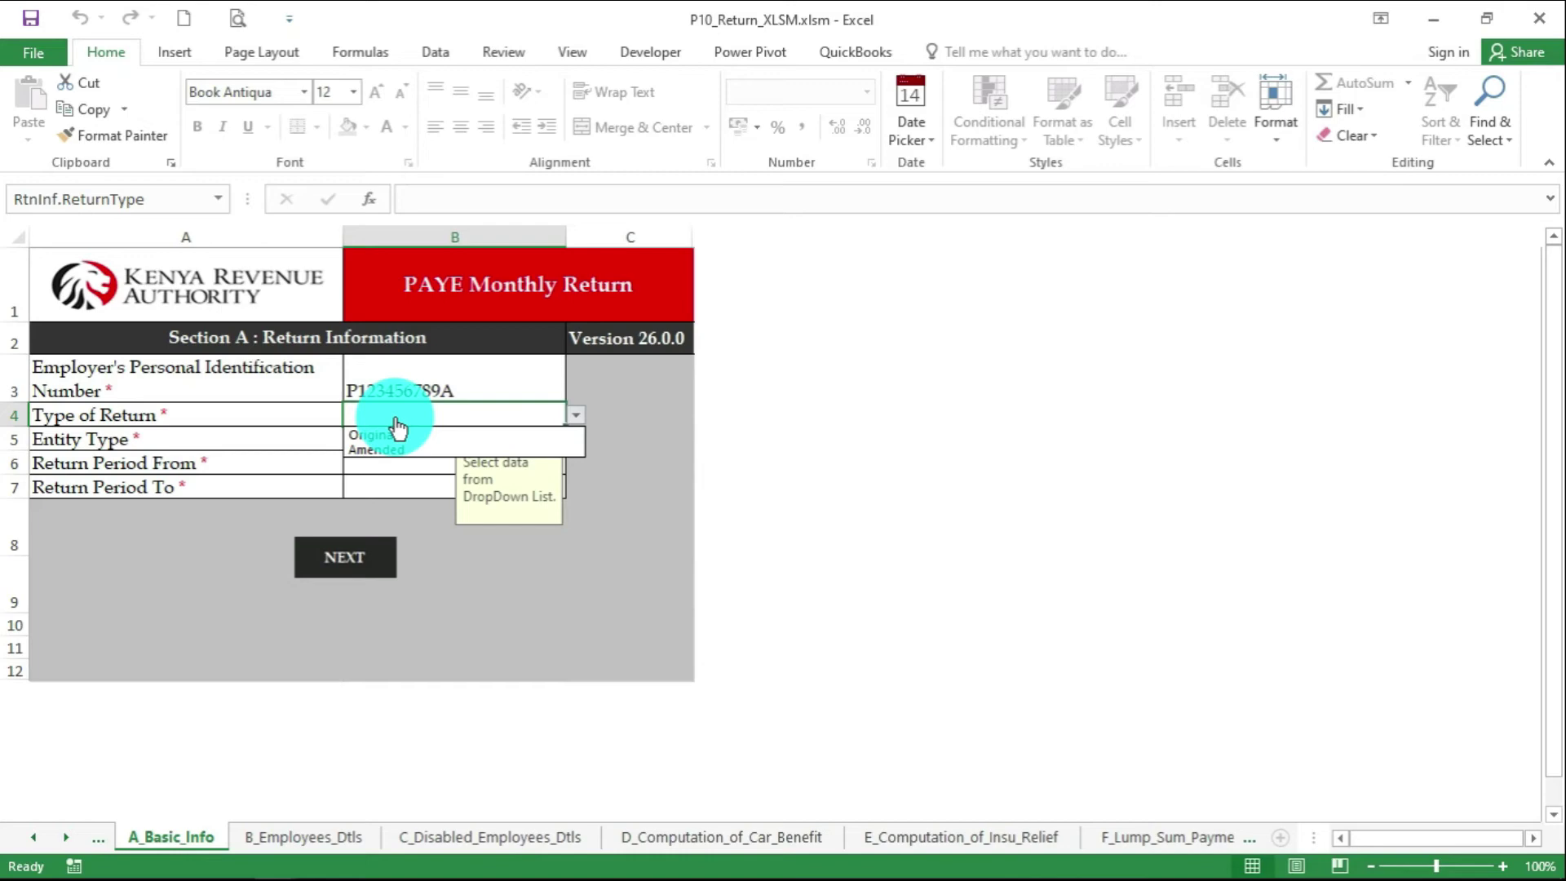
Set Type of Return to Original and Entity Type to Head Office
{"action": "left_click", "coordinate": [398, 435]}
{"action": "left_click", "coordinate": [398, 435]}
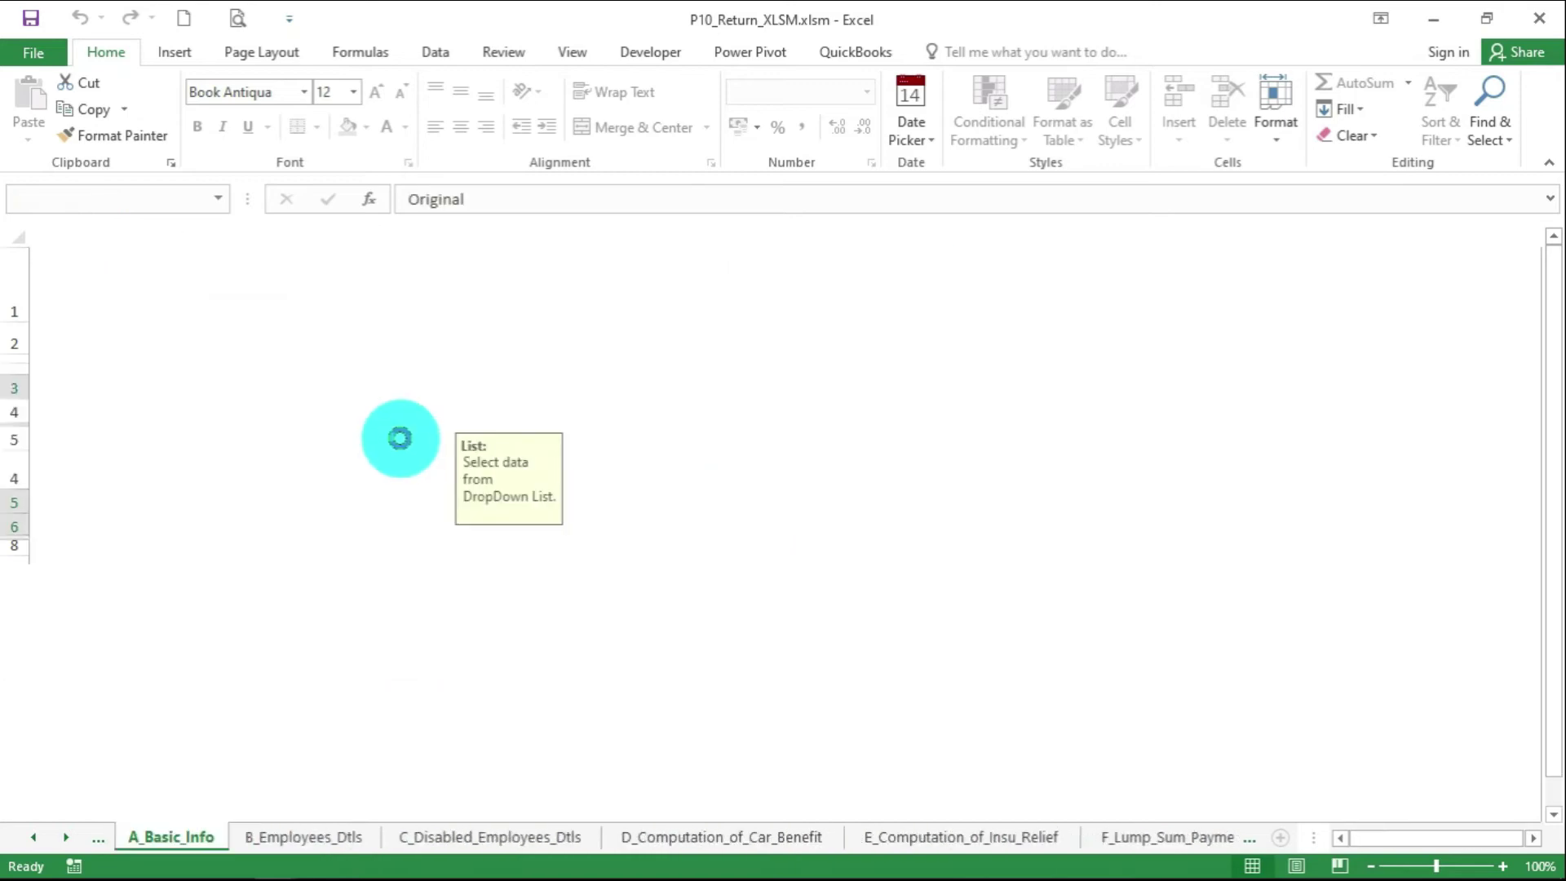
{"action": "left_click", "coordinate": [399, 438]}
{"action": "left_click", "coordinate": [576, 439]}
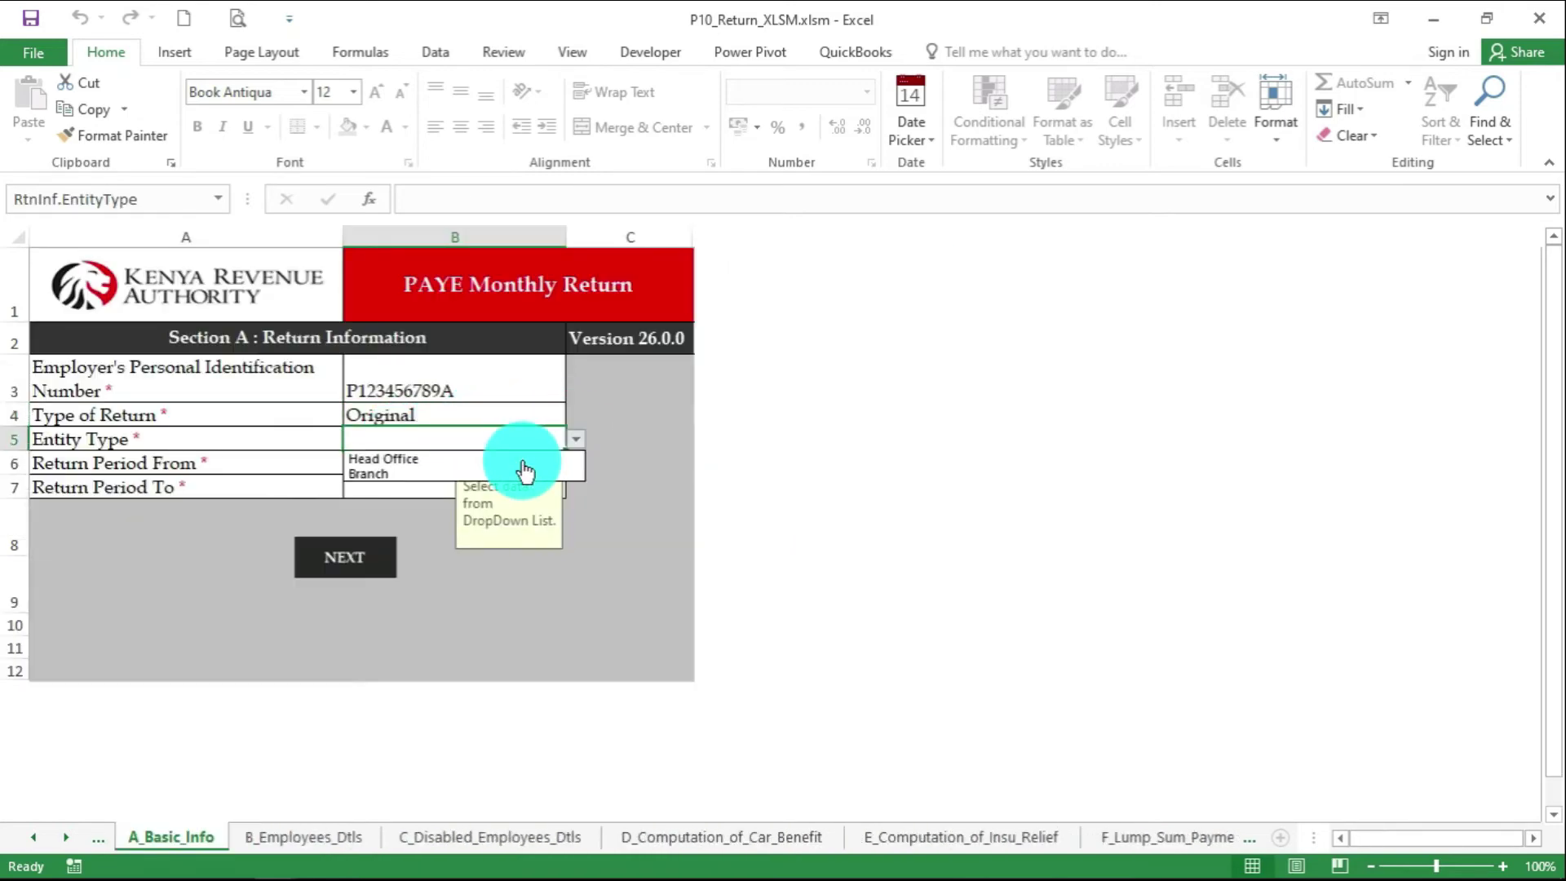
{"action": "left_click", "coordinate": [514, 461]}
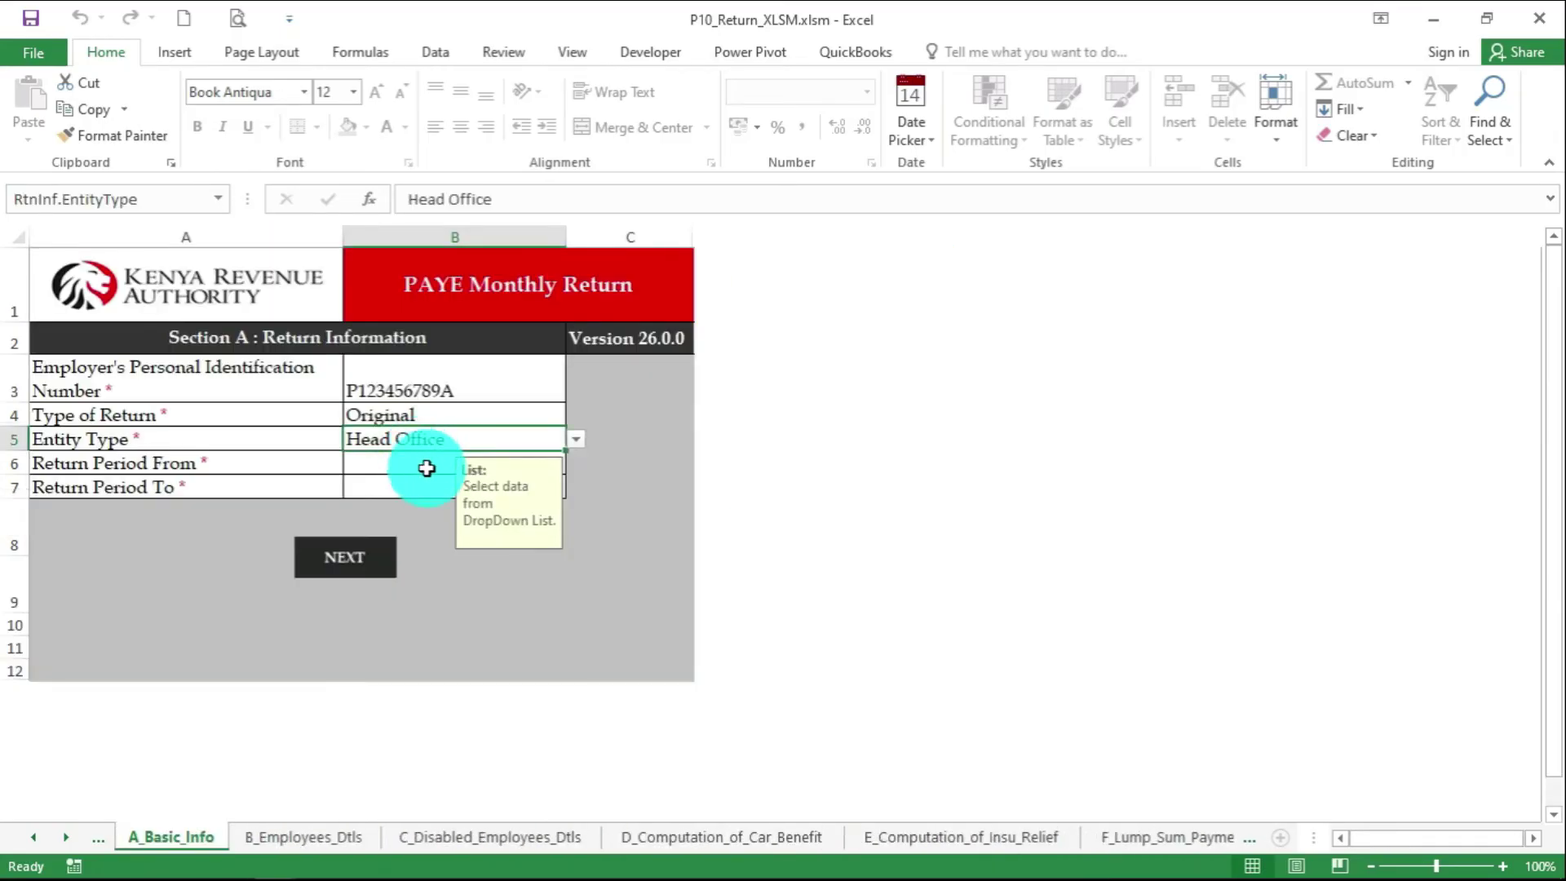
Enter the return period from 01/04/2021 to 30/04/2021
{"action": "left_click", "coordinate": [425, 468]}
{"action": "type", "text": "01/04/202"}
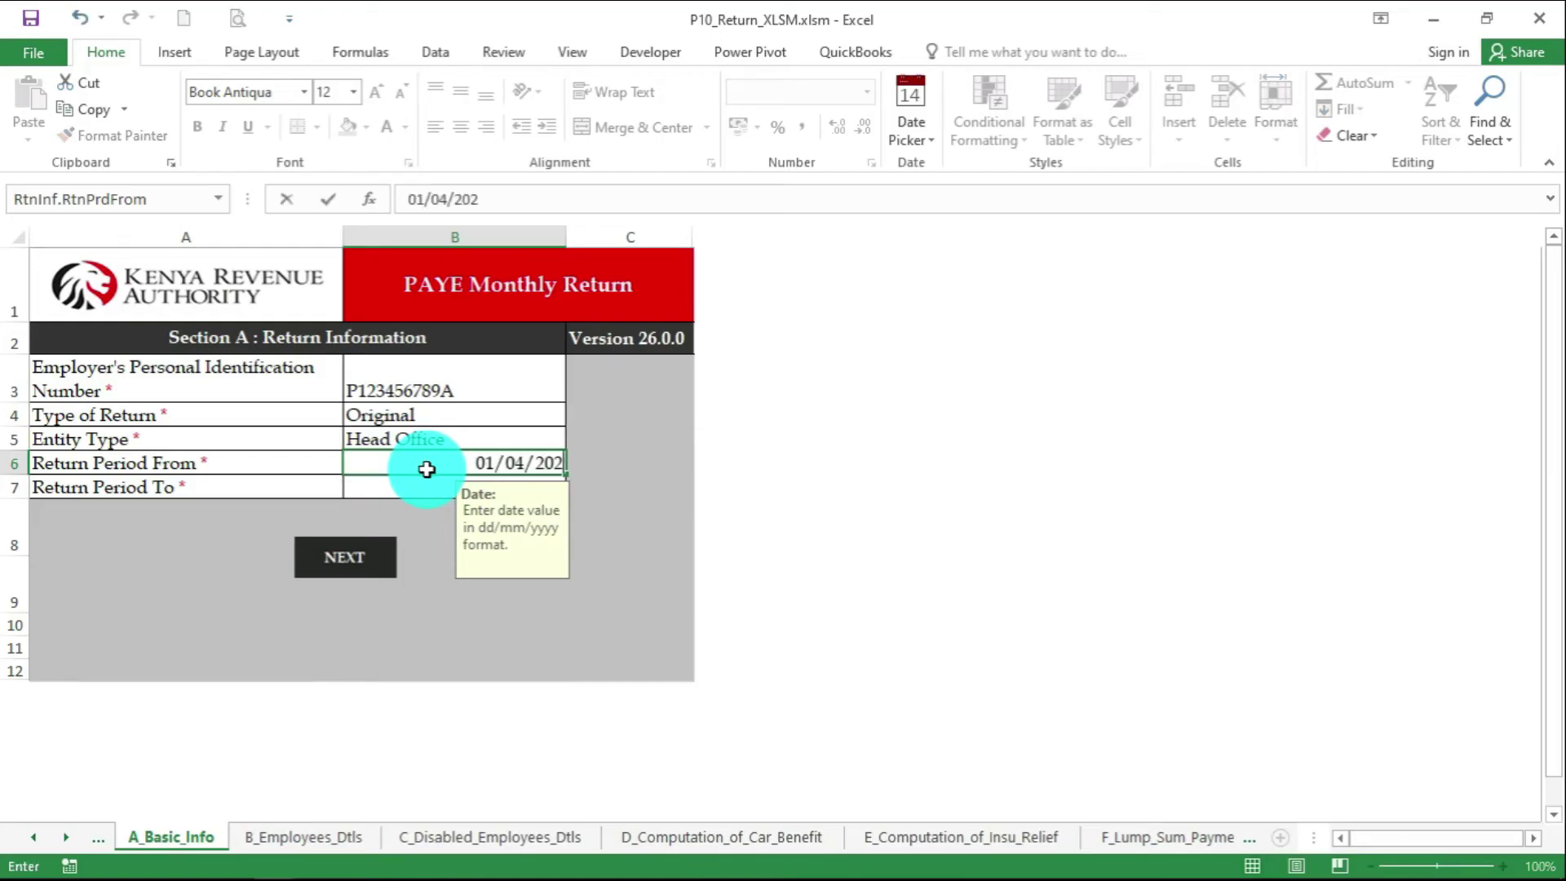
{"action": "type", "text": "1"}
{"action": "left_click", "coordinate": [421, 489]}
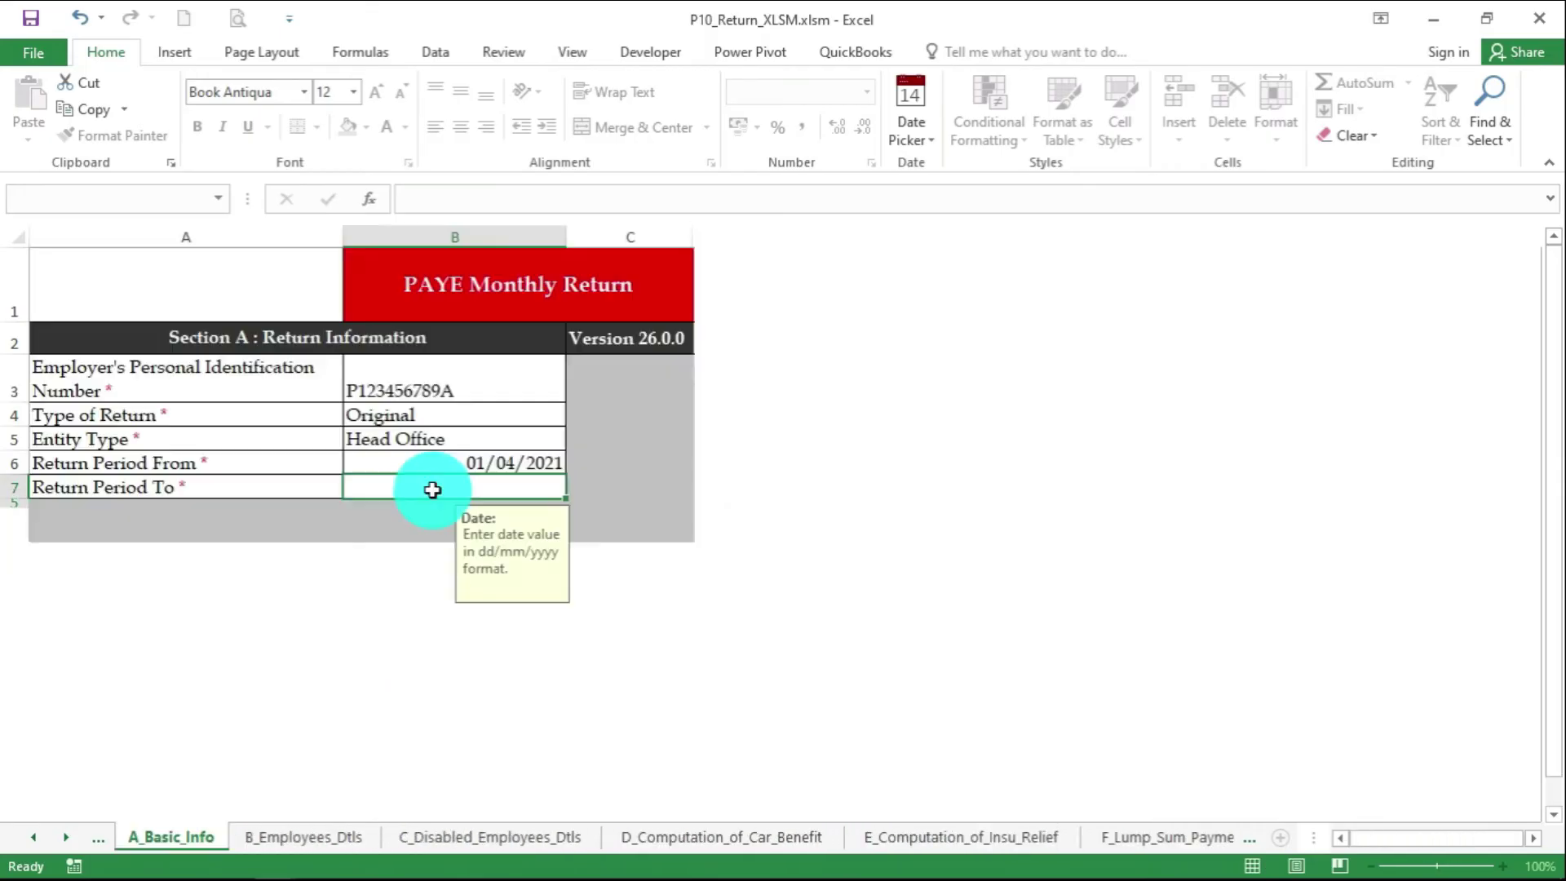
{"action": "type", "text": "30/04/2021"}
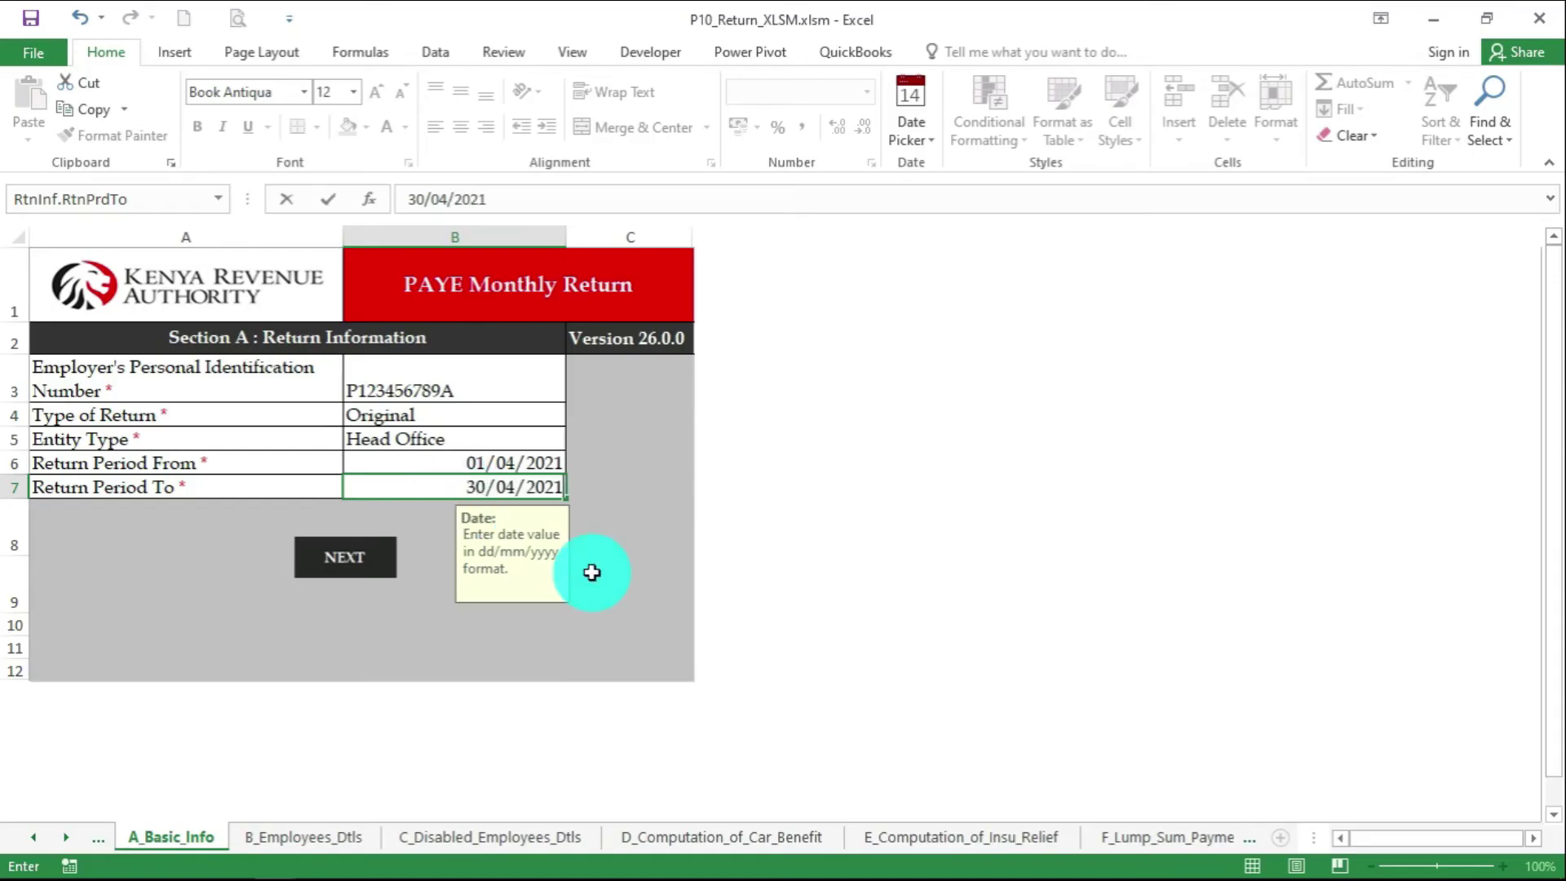
{"action": "key", "text": "Return"}
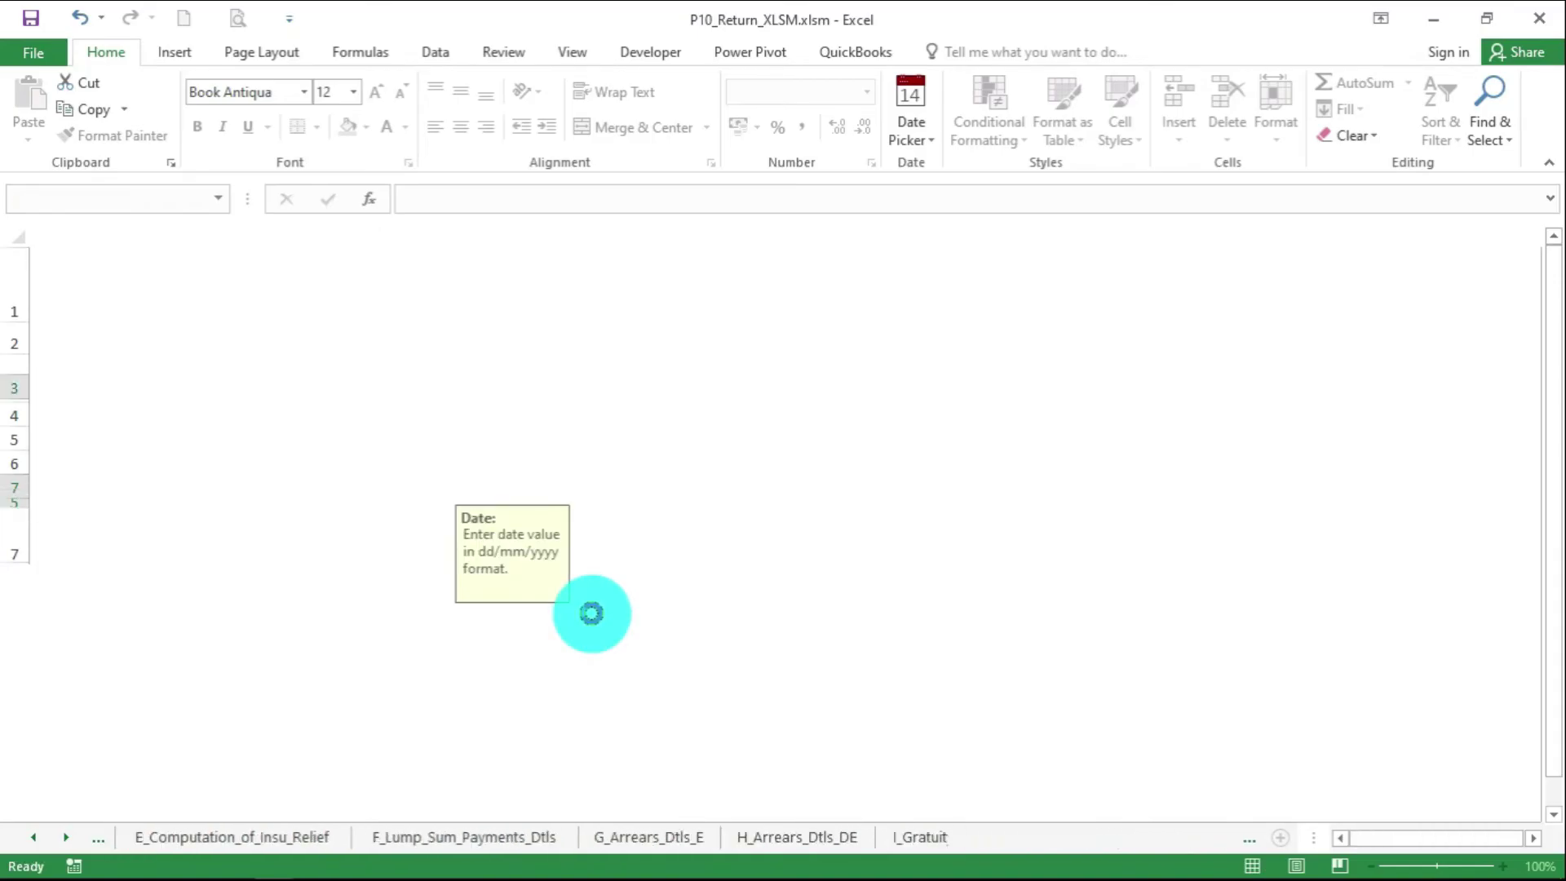
Move on to the B_Employees_Dtls sheet and inspect its Name and Residential Status fields
{"action": "left_click", "coordinate": [374, 559]}
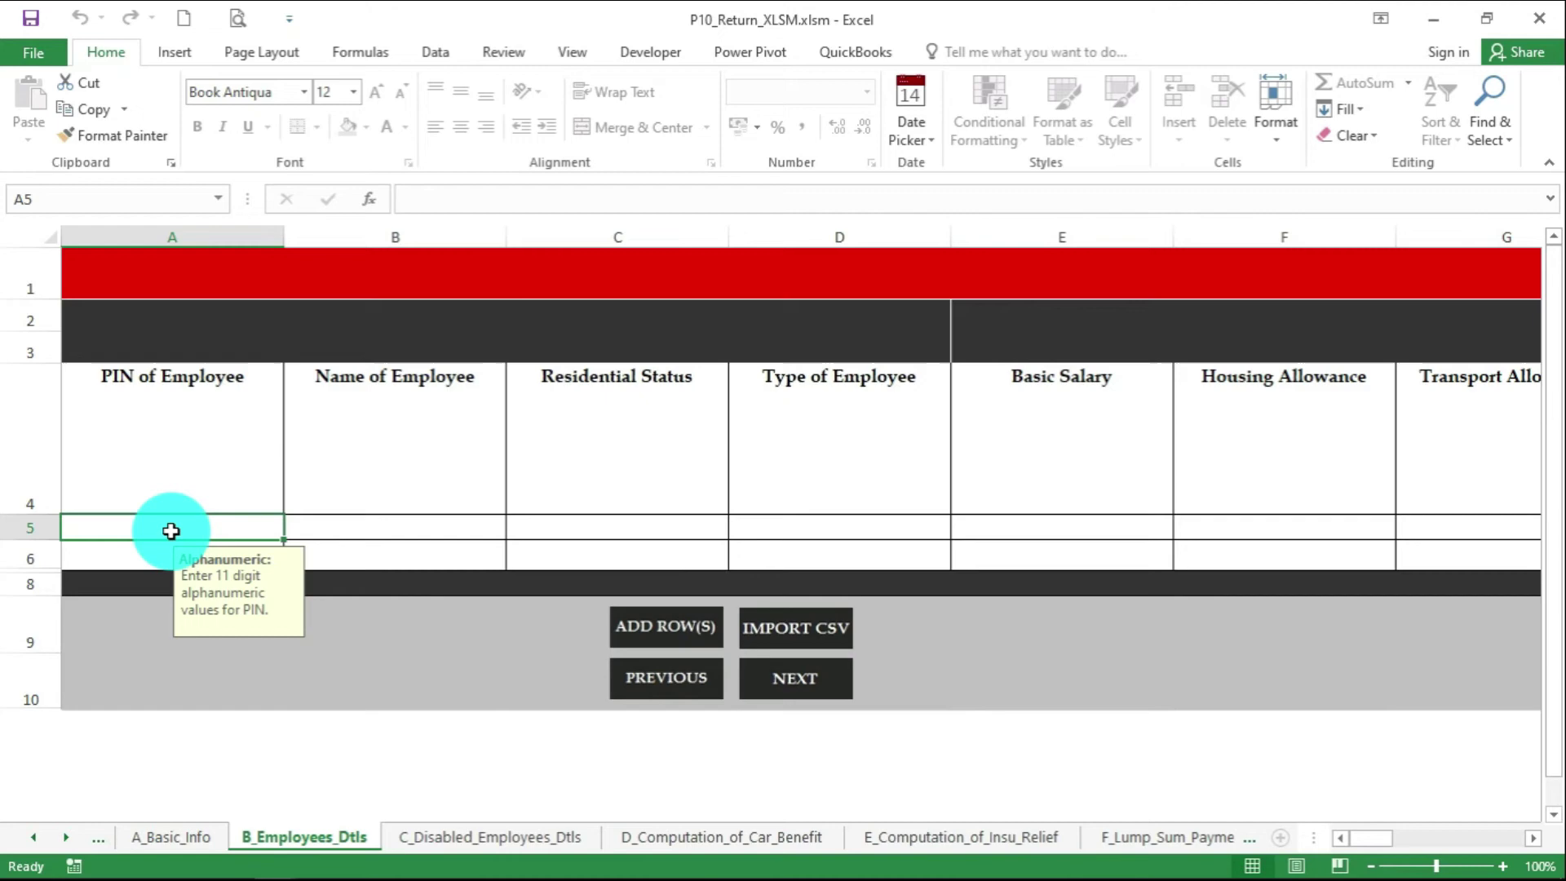
{"action": "left_click", "coordinate": [384, 527]}
{"action": "left_click", "coordinate": [563, 530]}
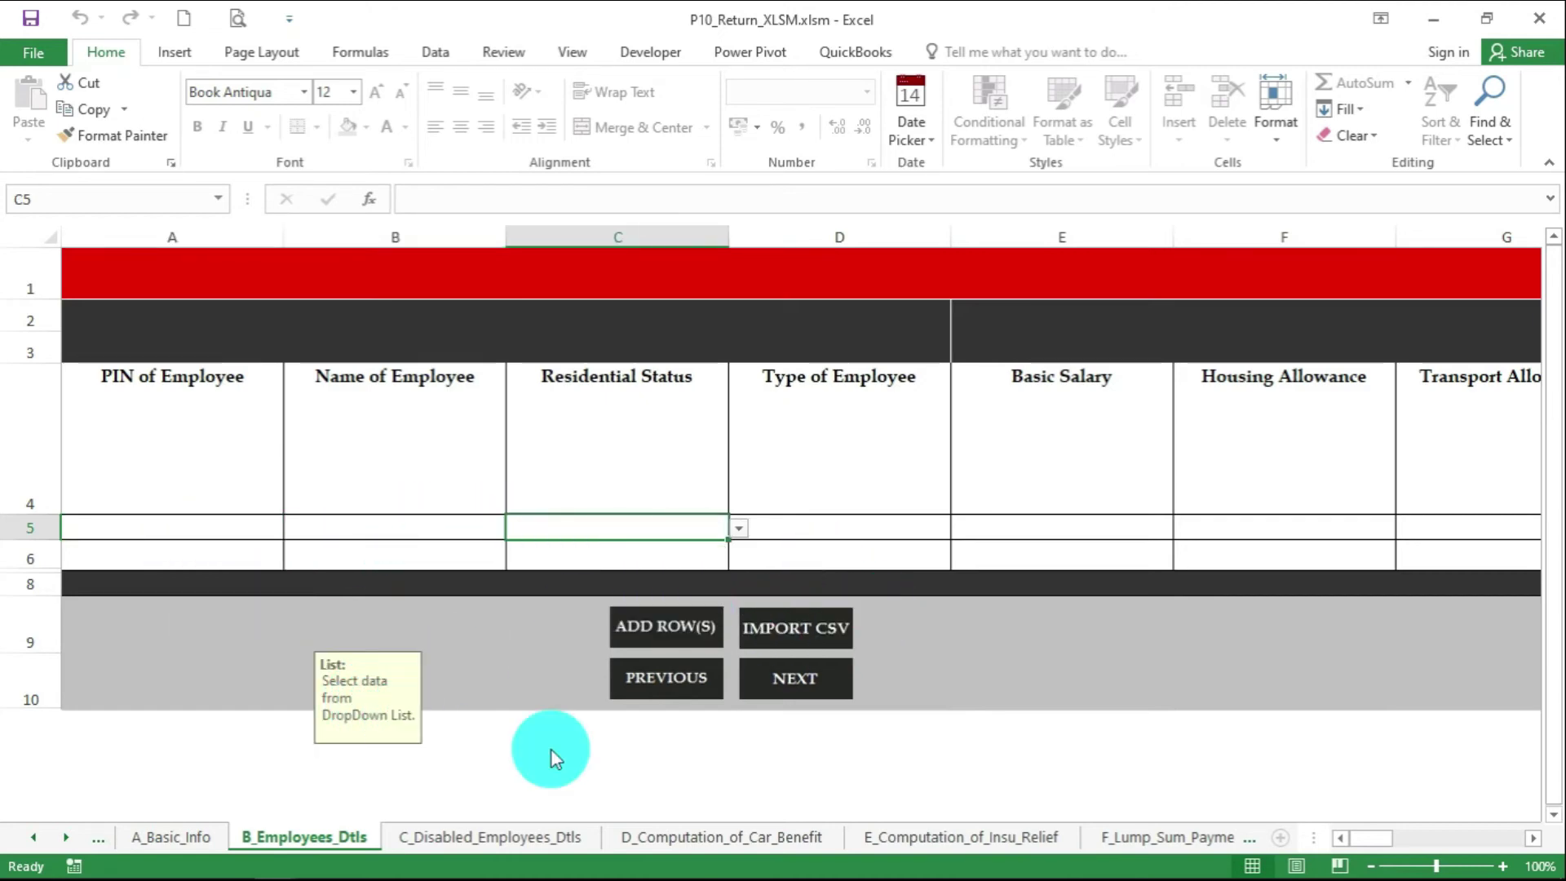
Import employee data from Returns.csv on the Desktop via IMPORT CSV
{"action": "left_click", "coordinate": [816, 644]}
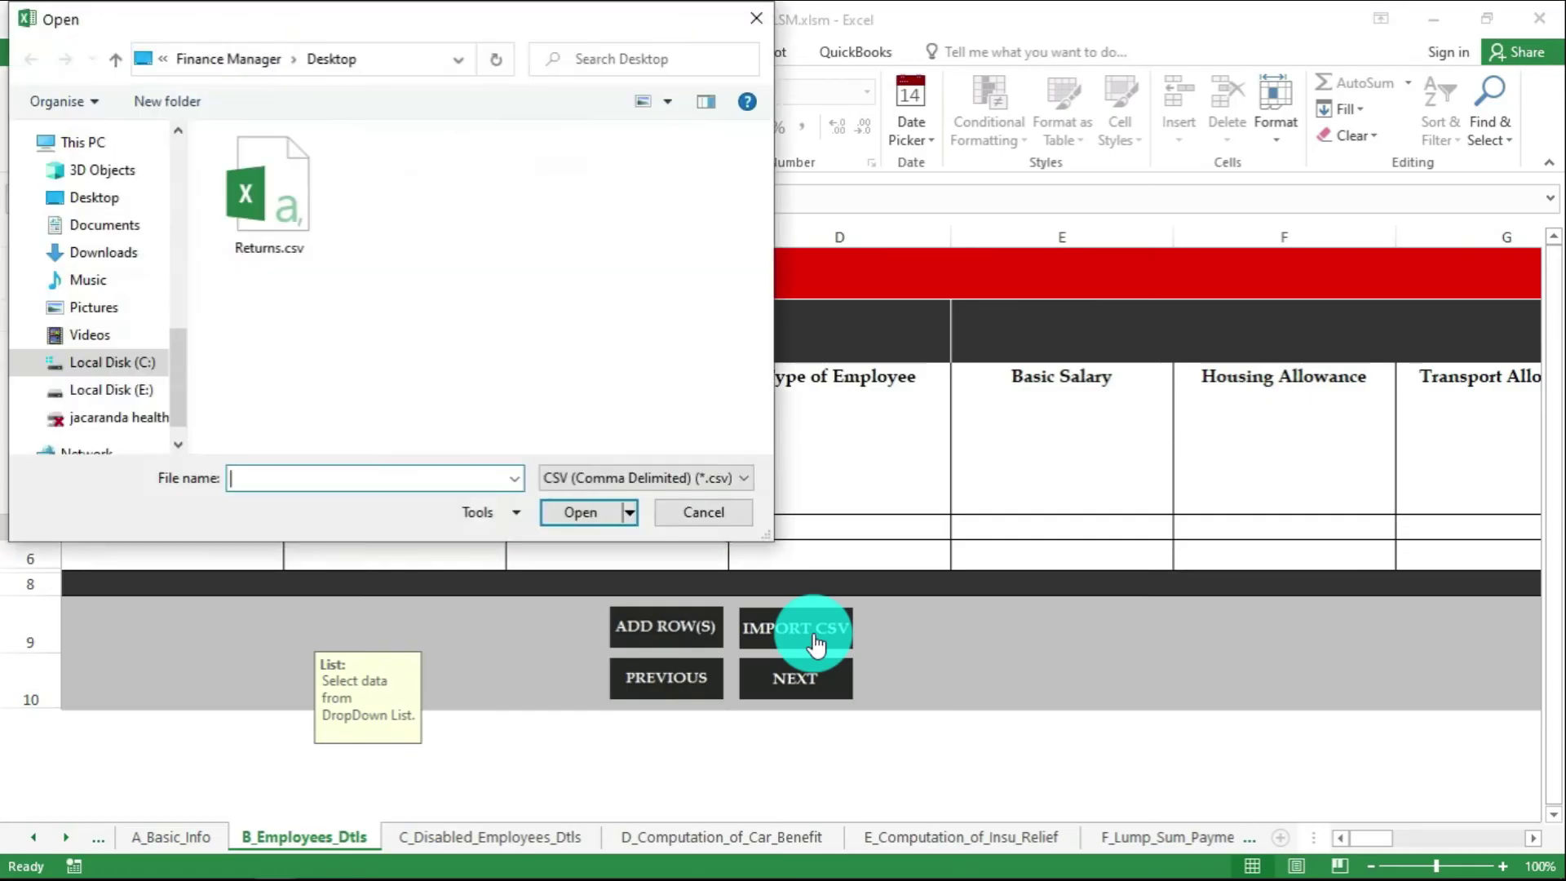
{"action": "left_click", "coordinate": [261, 228]}
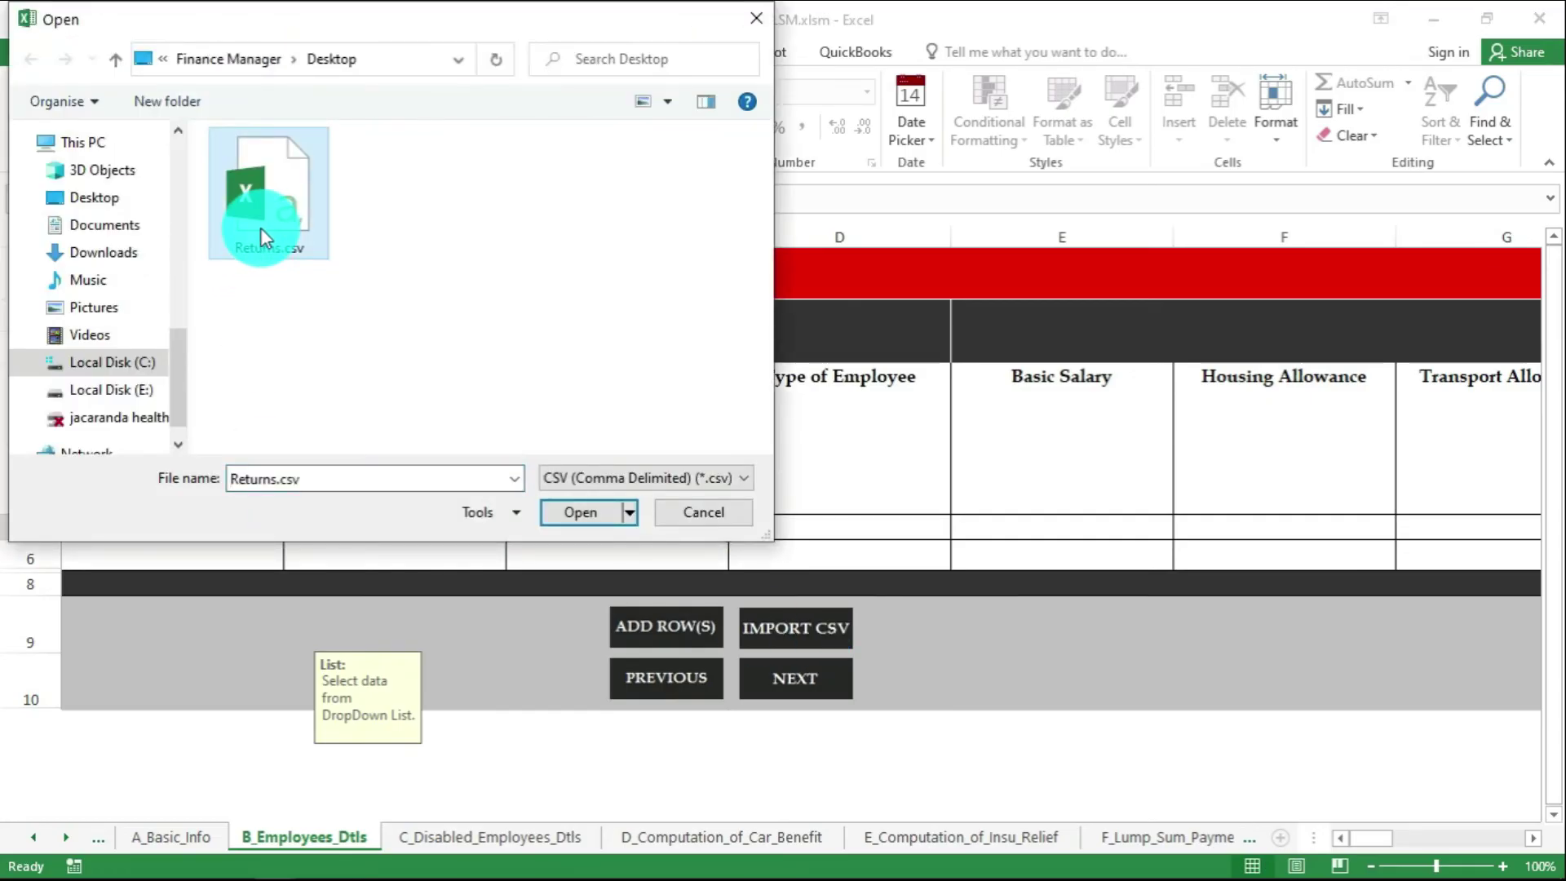
{"action": "left_click", "coordinate": [579, 514]}
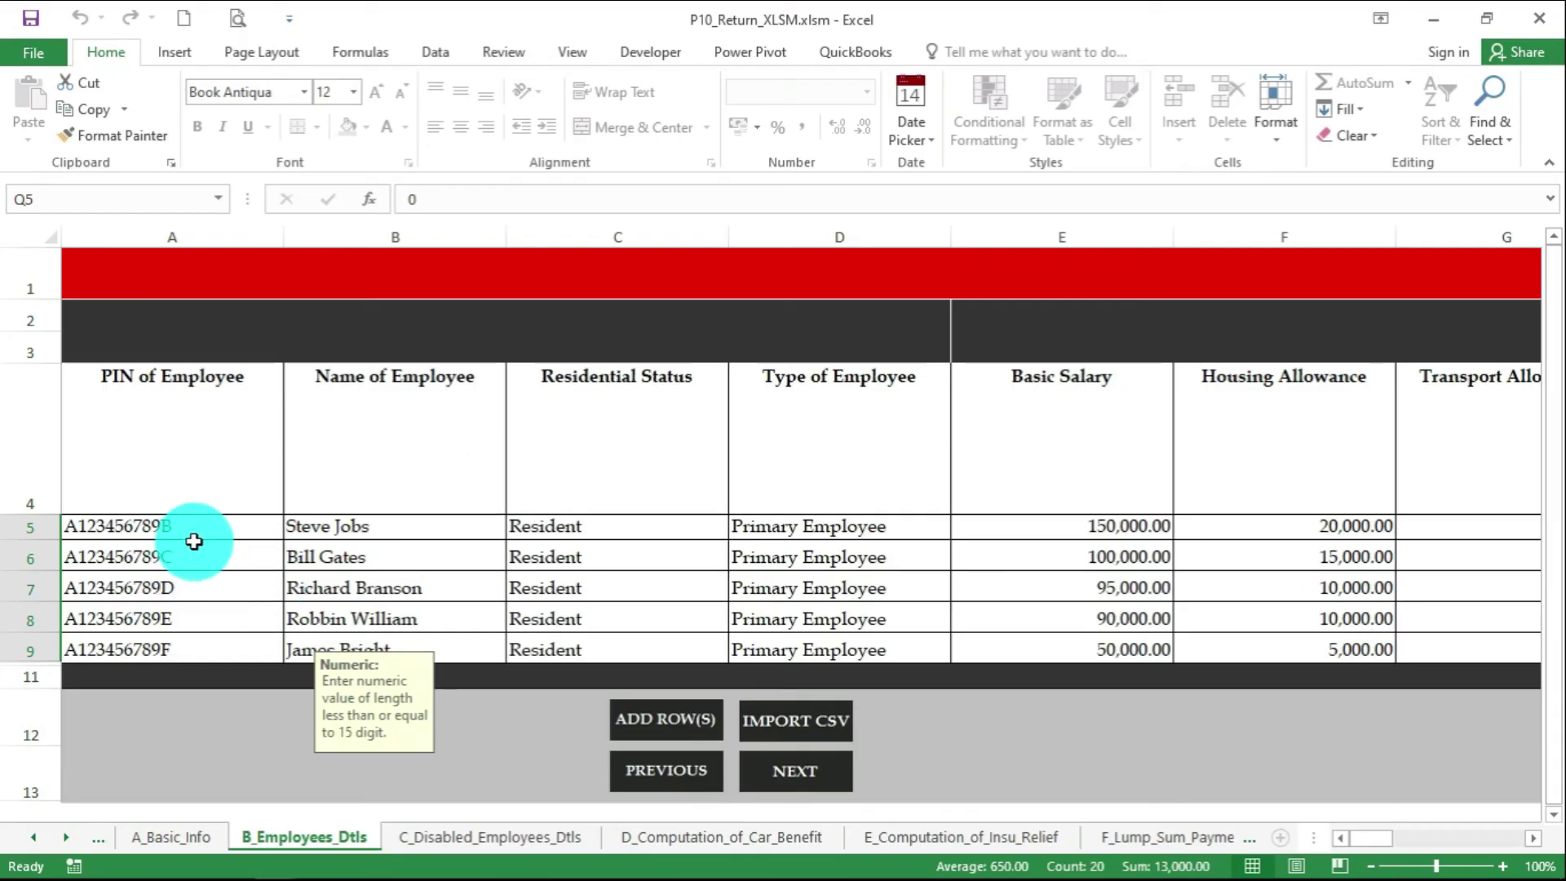
Check the imported PINs, names, residential status, employee type and basic salary sum
{"action": "left_click_drag", "start_coordinate": [220, 530], "coordinate": [233, 638]}
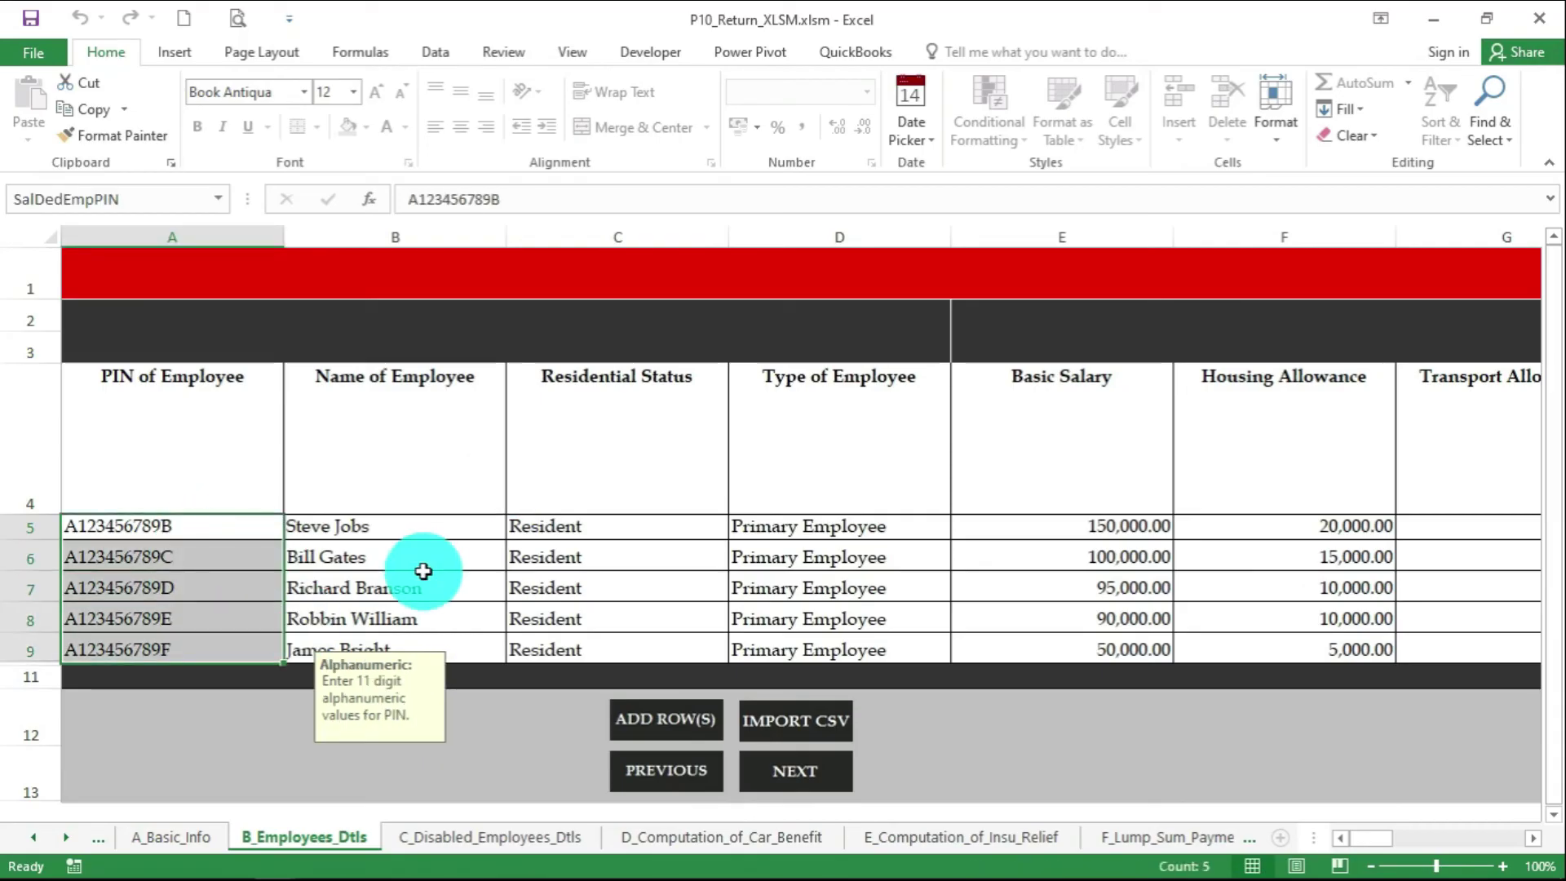
{"action": "left_click_drag", "start_coordinate": [420, 535], "coordinate": [422, 631]}
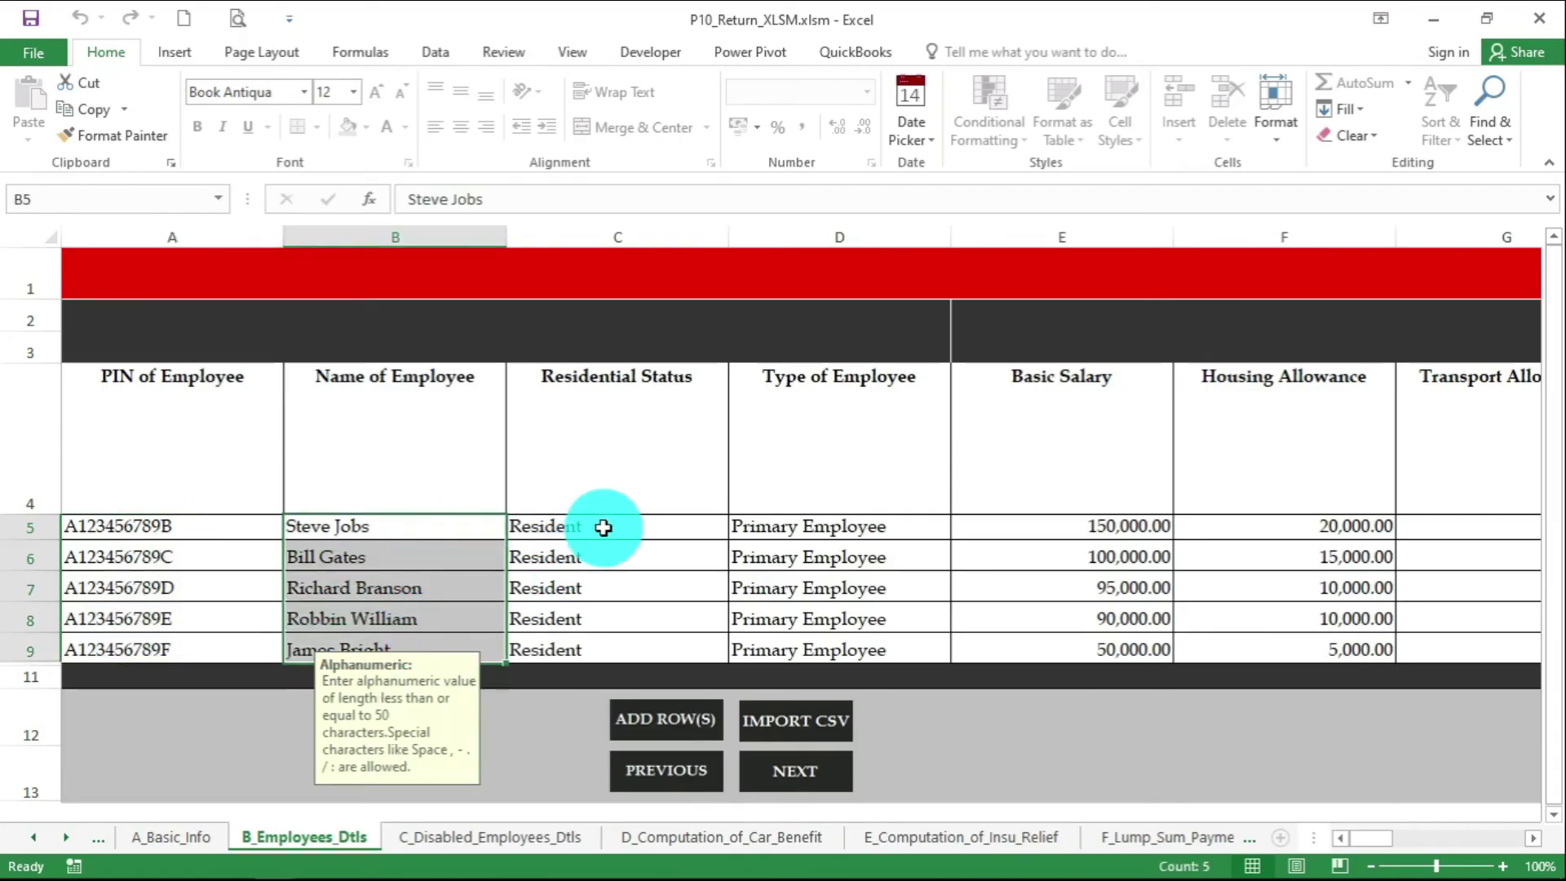
{"action": "left_click_drag", "start_coordinate": [601, 528], "coordinate": [594, 626]}
{"action": "left_click_drag", "start_coordinate": [799, 524], "coordinate": [805, 603]}
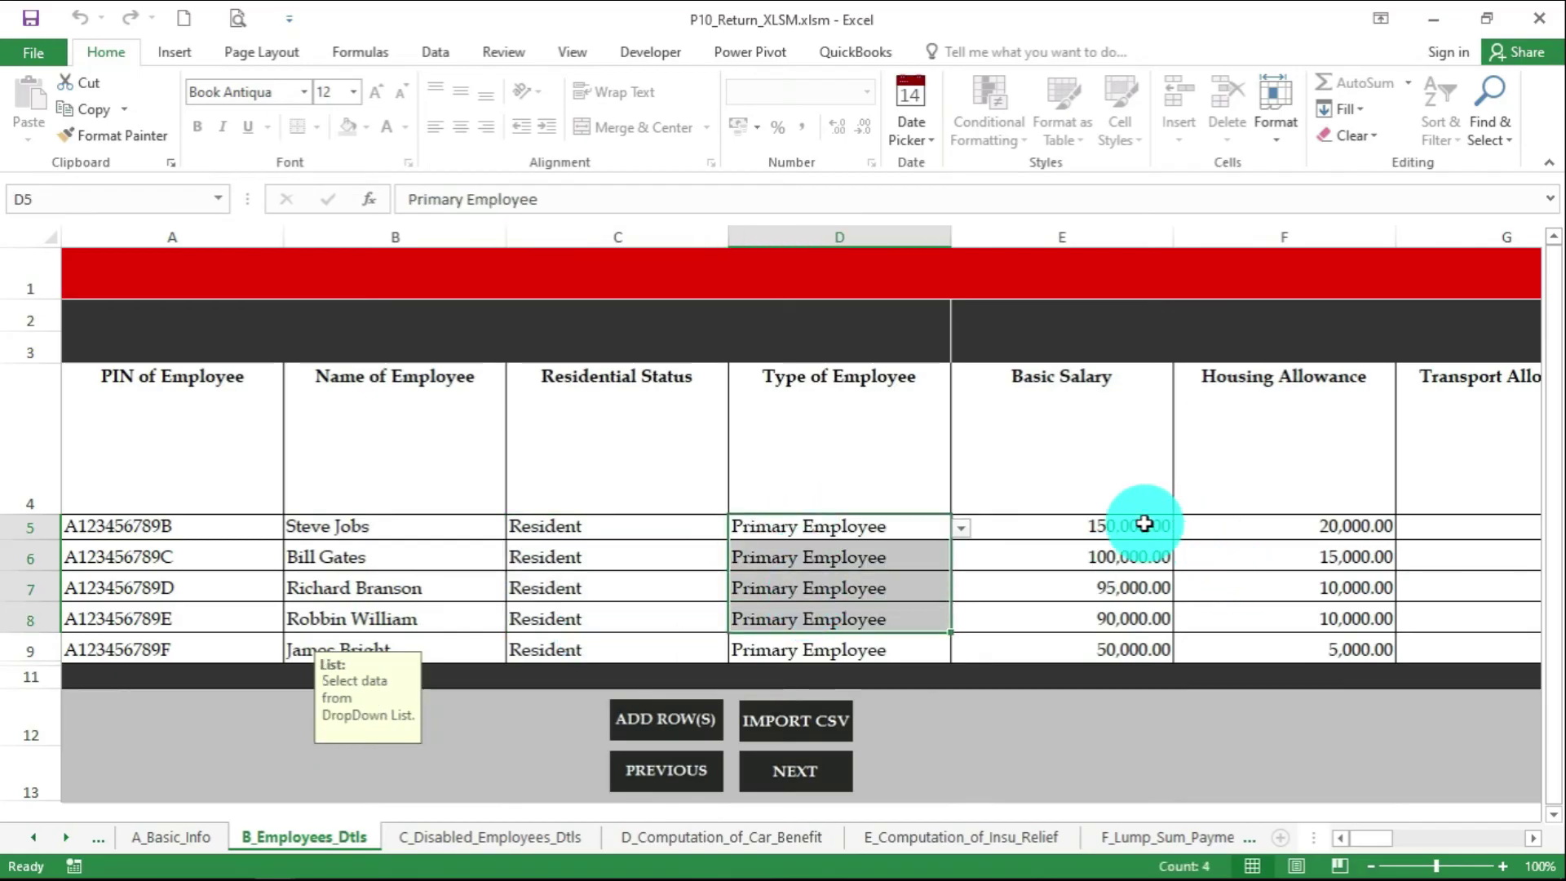
{"action": "left_click_drag", "start_coordinate": [1143, 524], "coordinate": [1139, 626]}
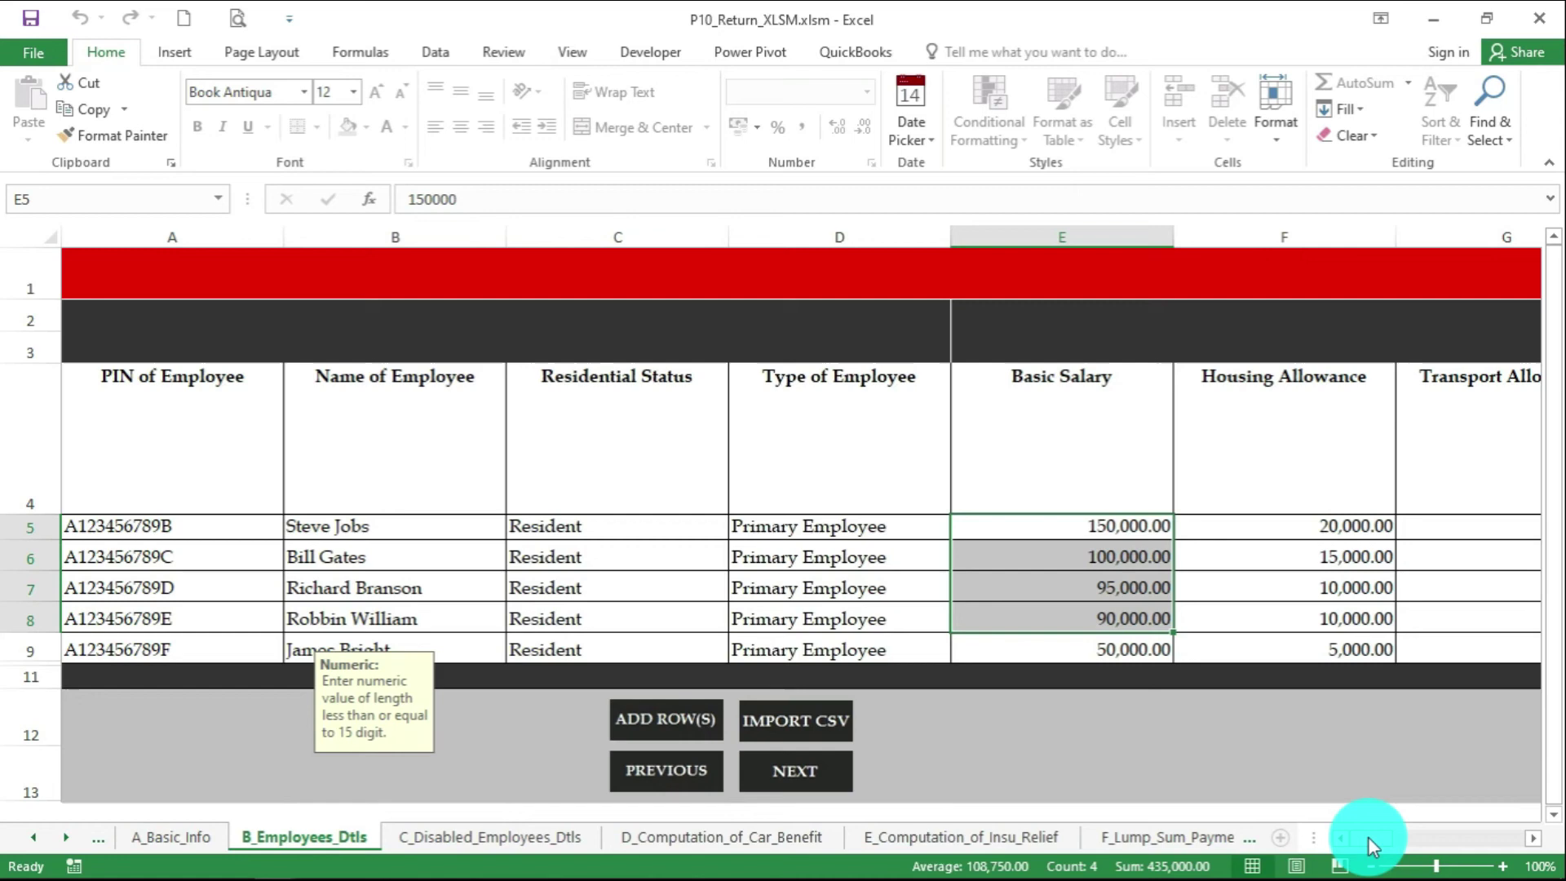
{"action": "left_click_drag", "start_coordinate": [1368, 837], "coordinate": [1526, 837]}
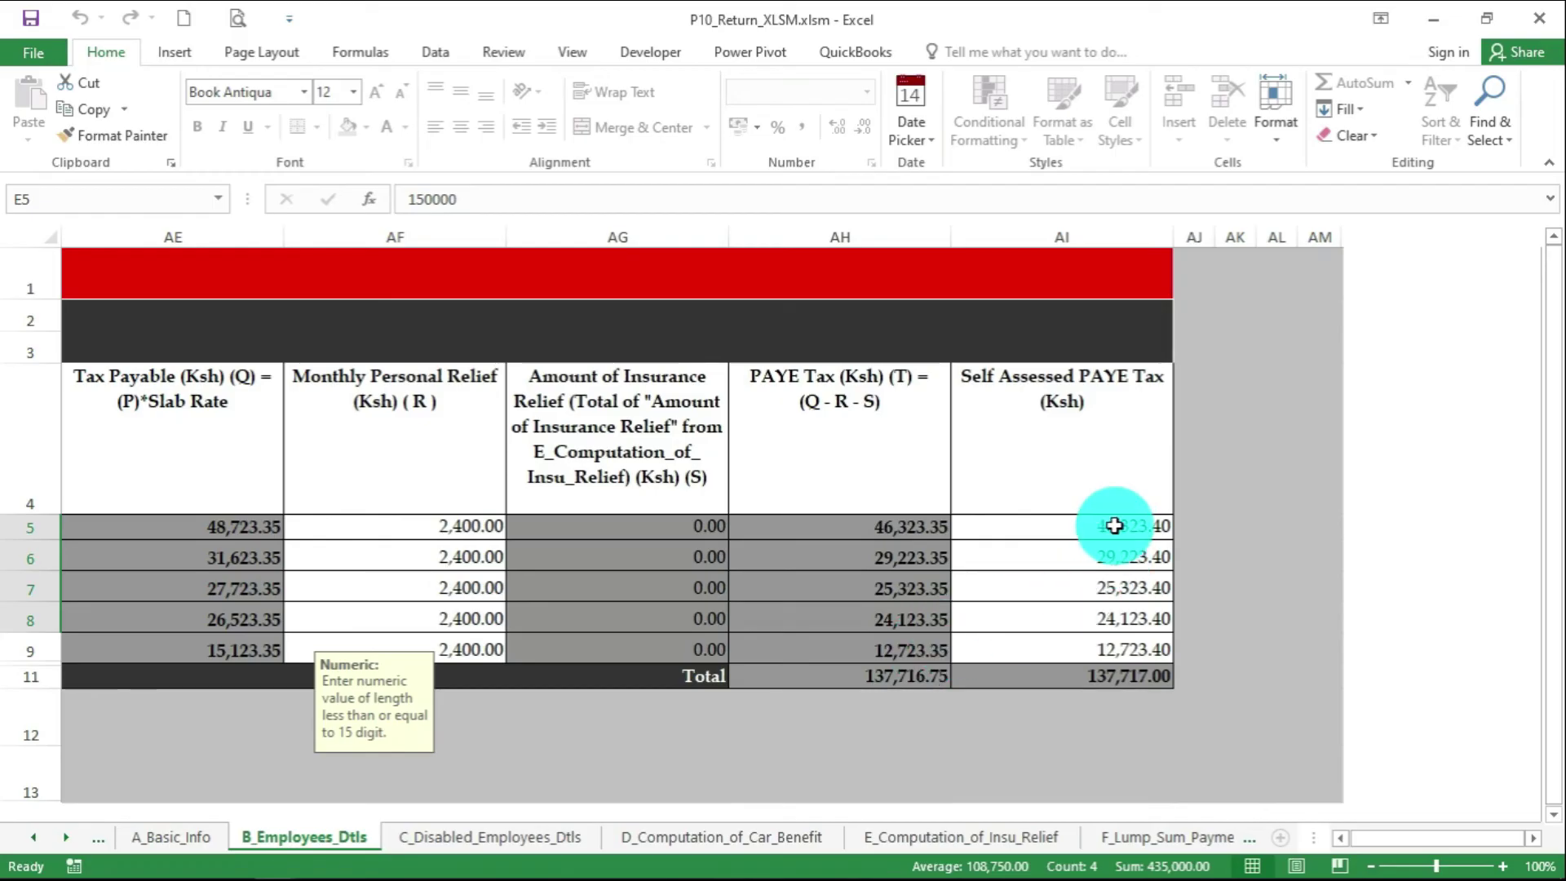
Verify the self-assessed PAYE amounts total 137,717.00 against computed tax 137,716.75
{"action": "left_click_drag", "start_coordinate": [1112, 526], "coordinate": [1130, 648]}
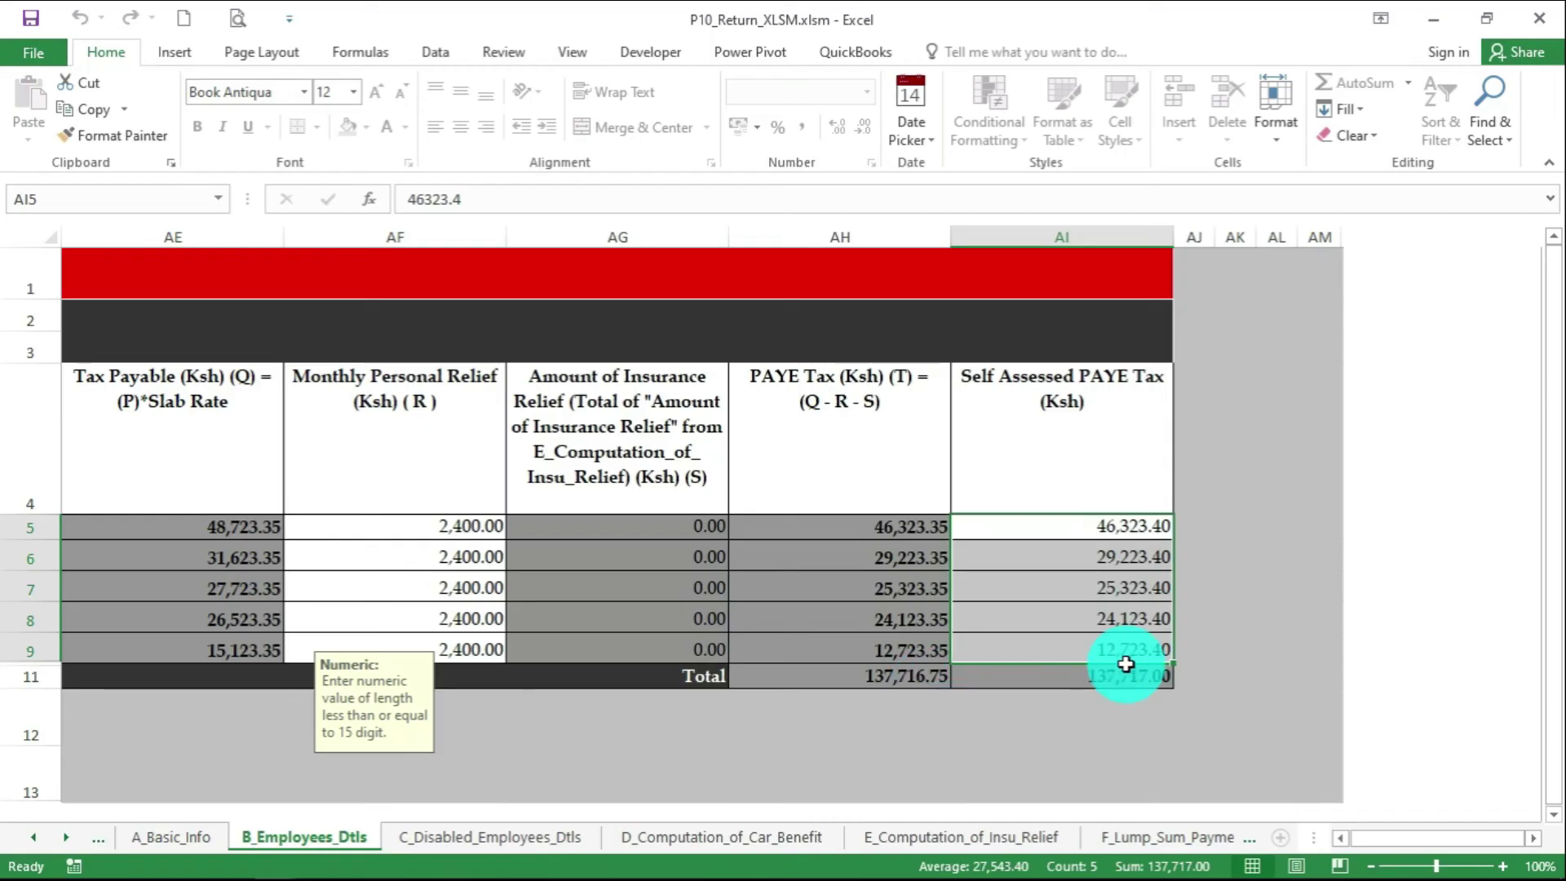
{"action": "left_click", "coordinate": [1081, 576]}
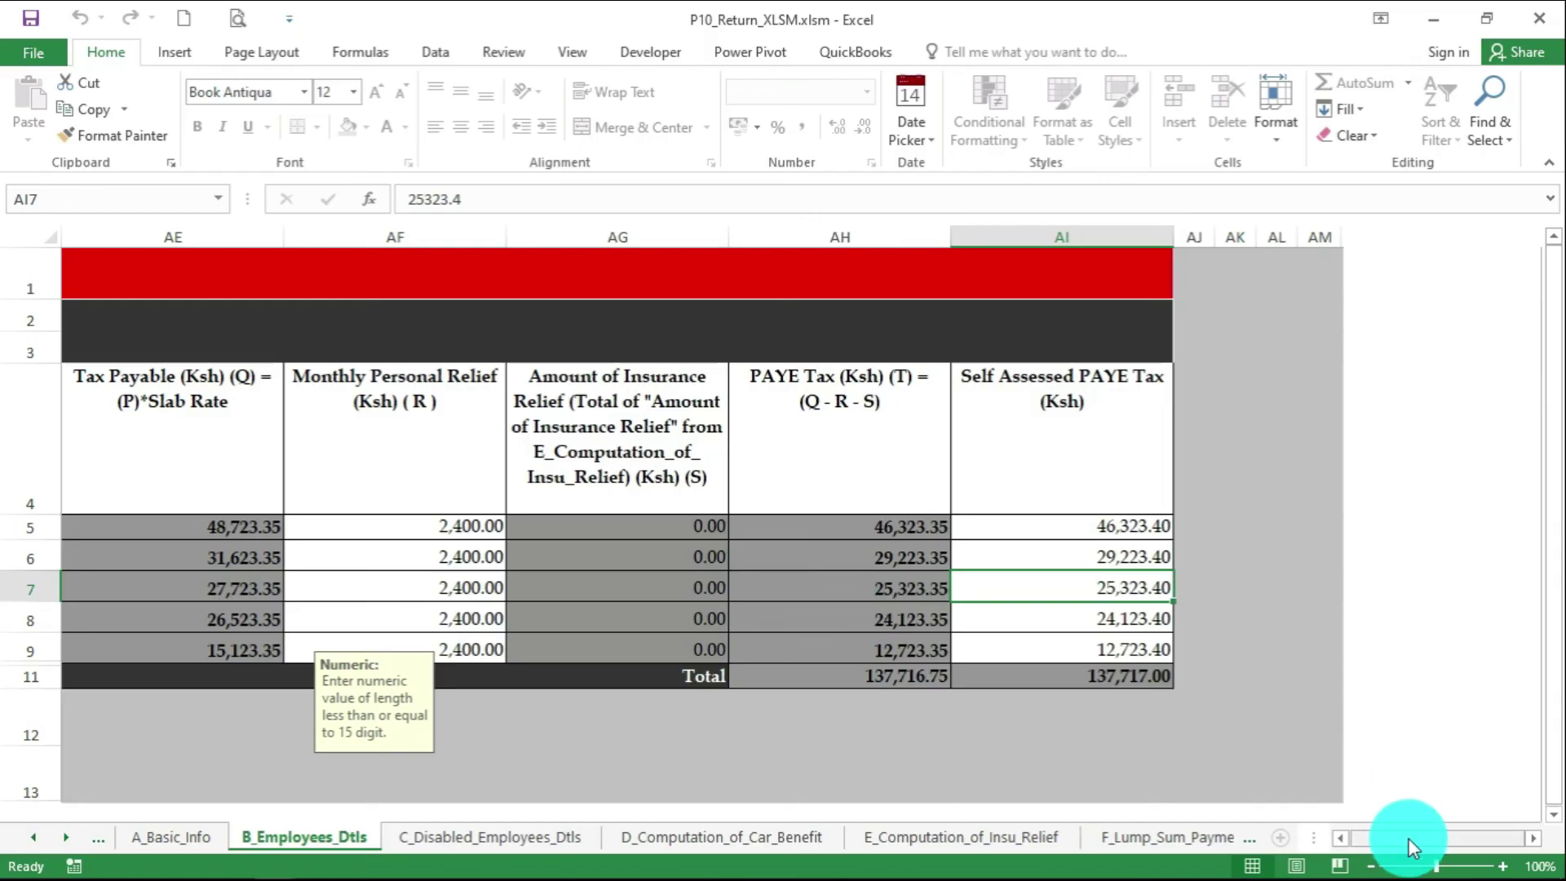
{"action": "left_click_drag", "start_coordinate": [1363, 838], "coordinate": [1334, 844]}
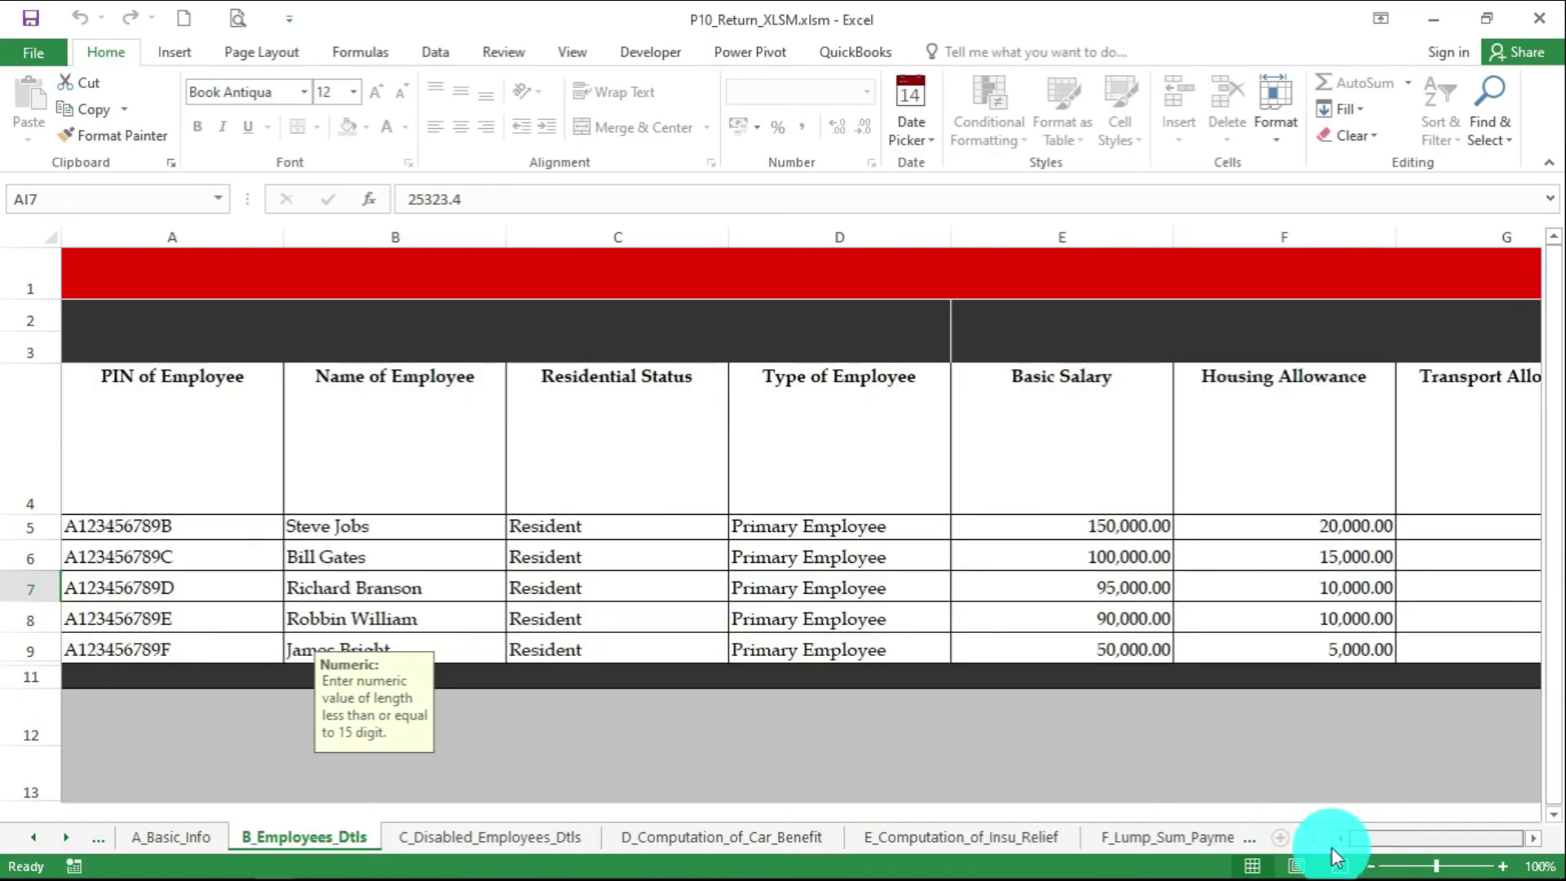
{"action": "left_click", "coordinate": [1167, 848]}
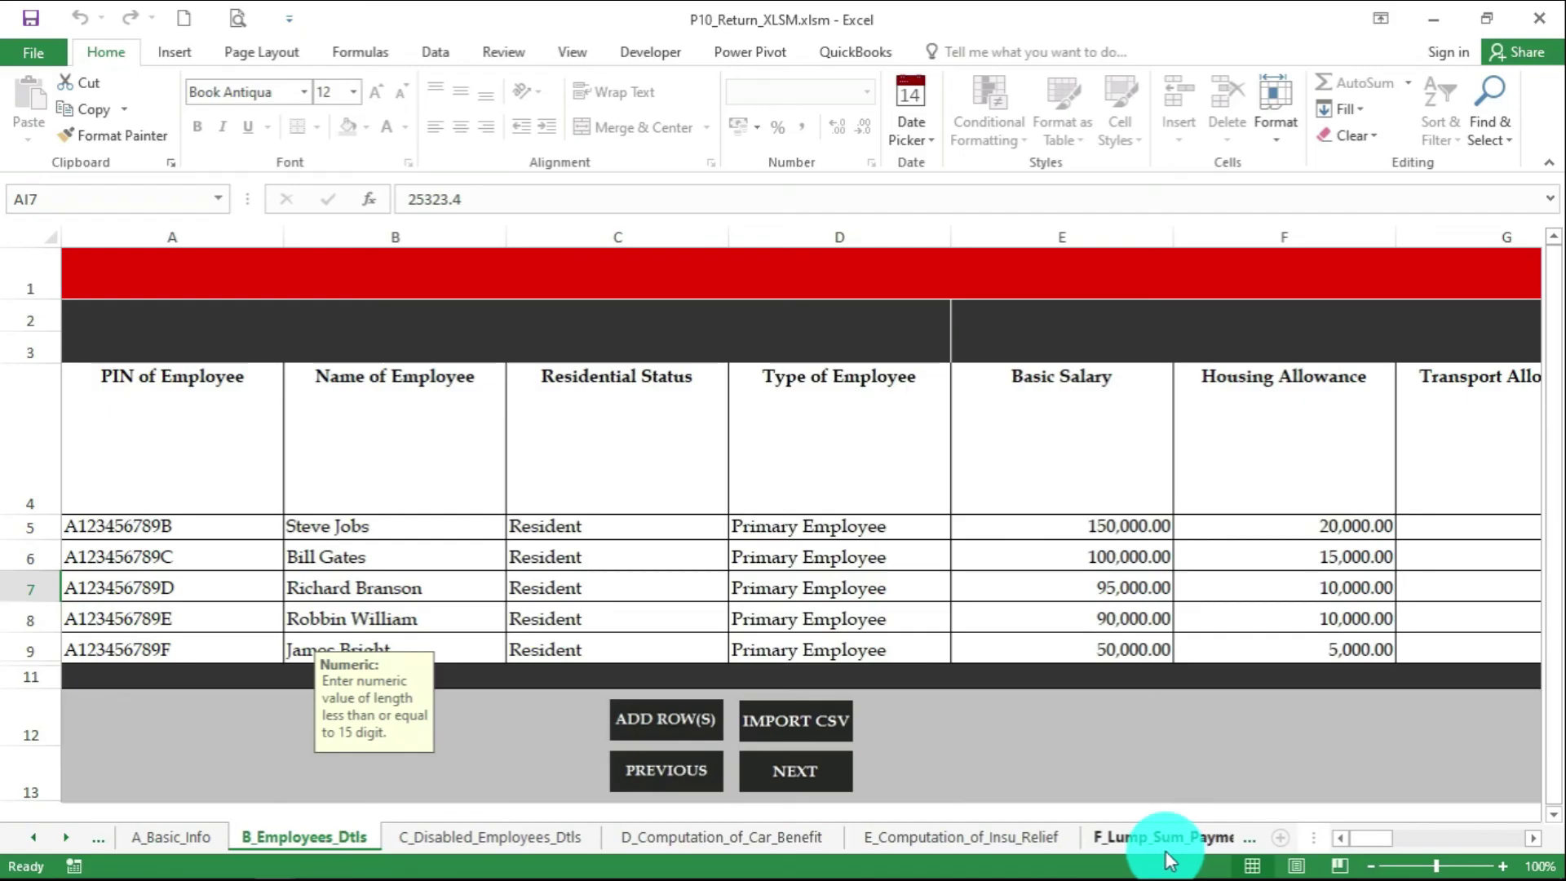